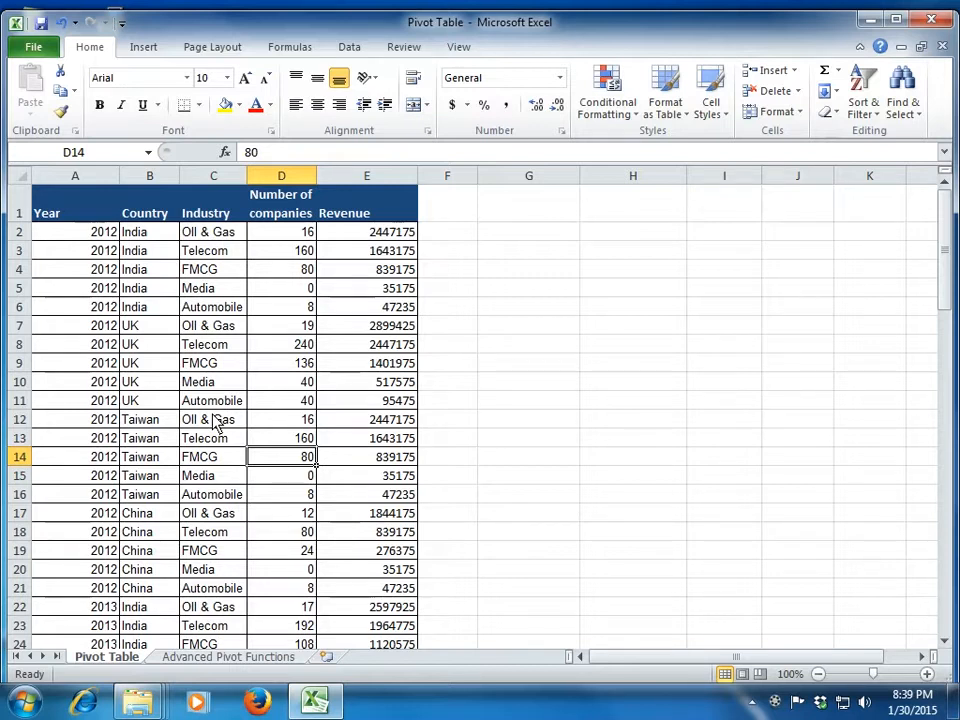
# Examine the header row of the data table from Year across to Revenue
pyautogui.press('Left')
pyautogui.press('Left')
pyautogui.press('Left')
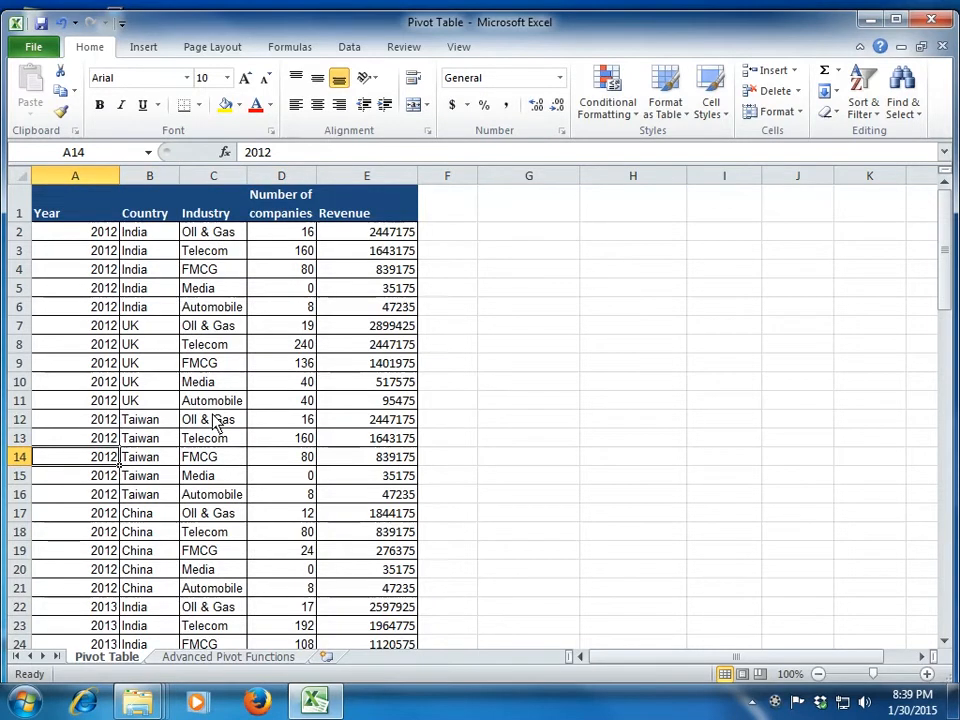
pyautogui.hotkey('ctrl', 'Up')
pyautogui.press('Right')
pyautogui.hotkey('ctrl', 'Right')
pyautogui.press('Left')
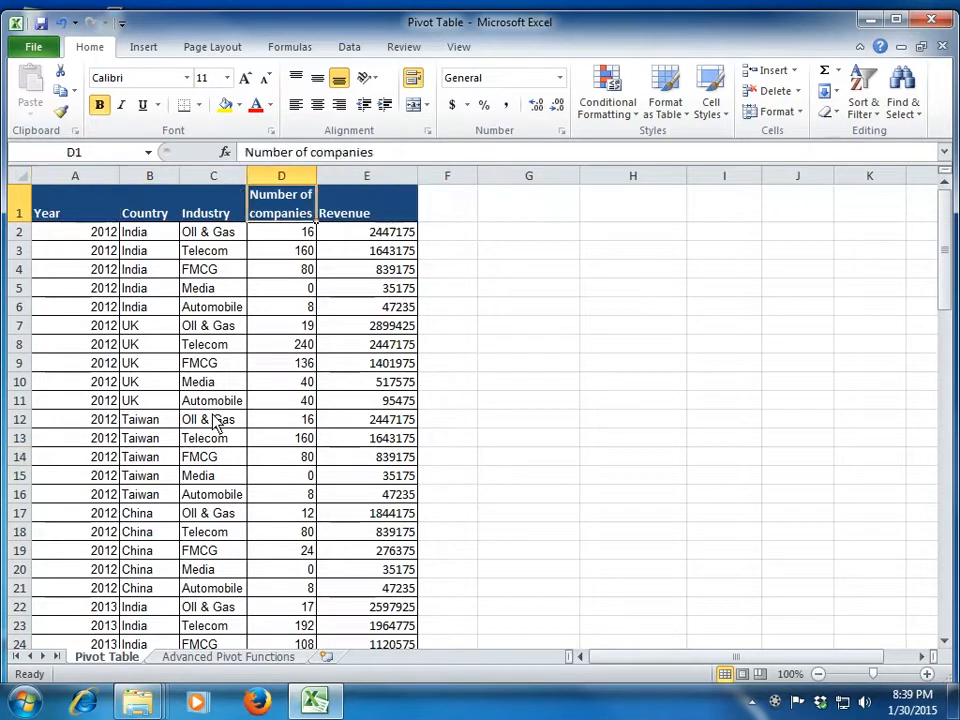
pyautogui.press('Left')
pyautogui.press('Left')
pyautogui.press('Left')
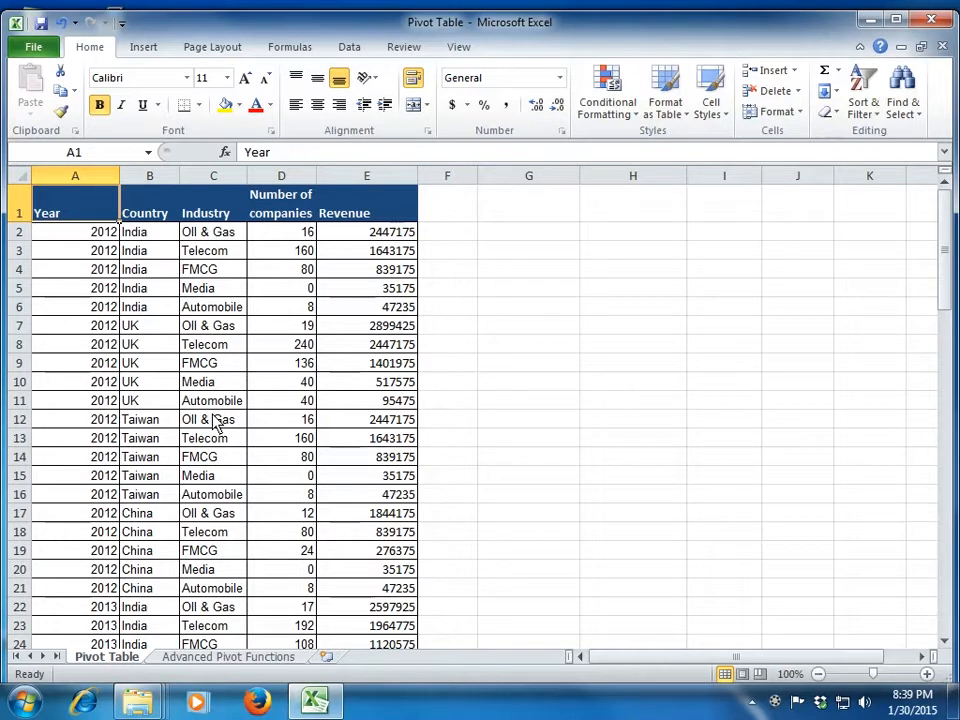
pyautogui.press('Down')
pyautogui.press('Up')
pyautogui.press('Right')
pyautogui.press('Right')
pyautogui.press('Right')
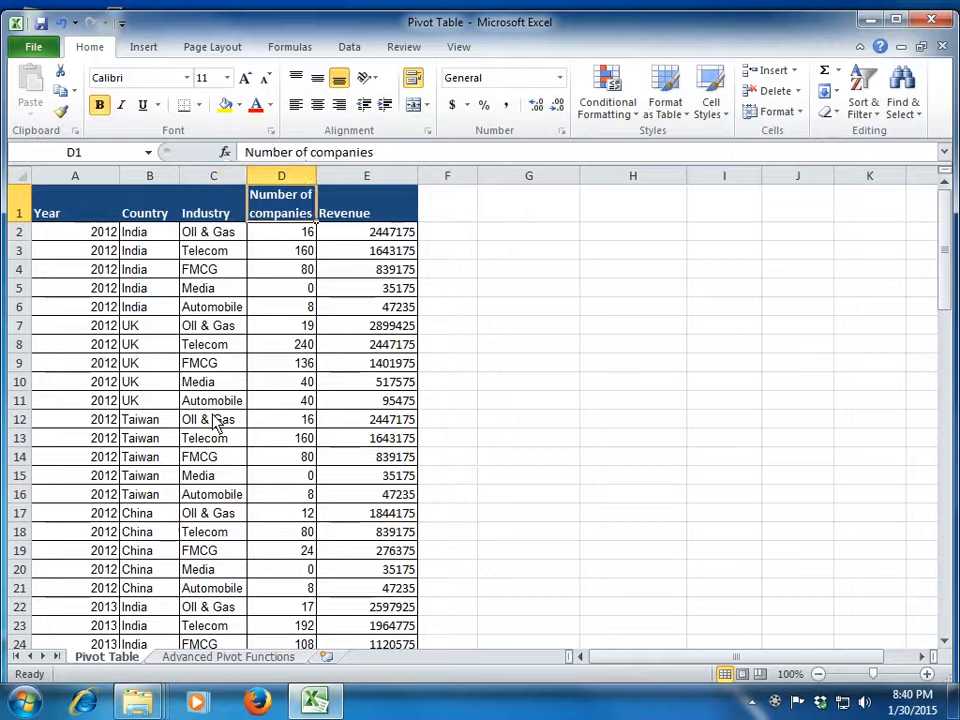
pyautogui.press('Left')
pyautogui.press('Left')
pyautogui.press('Left')
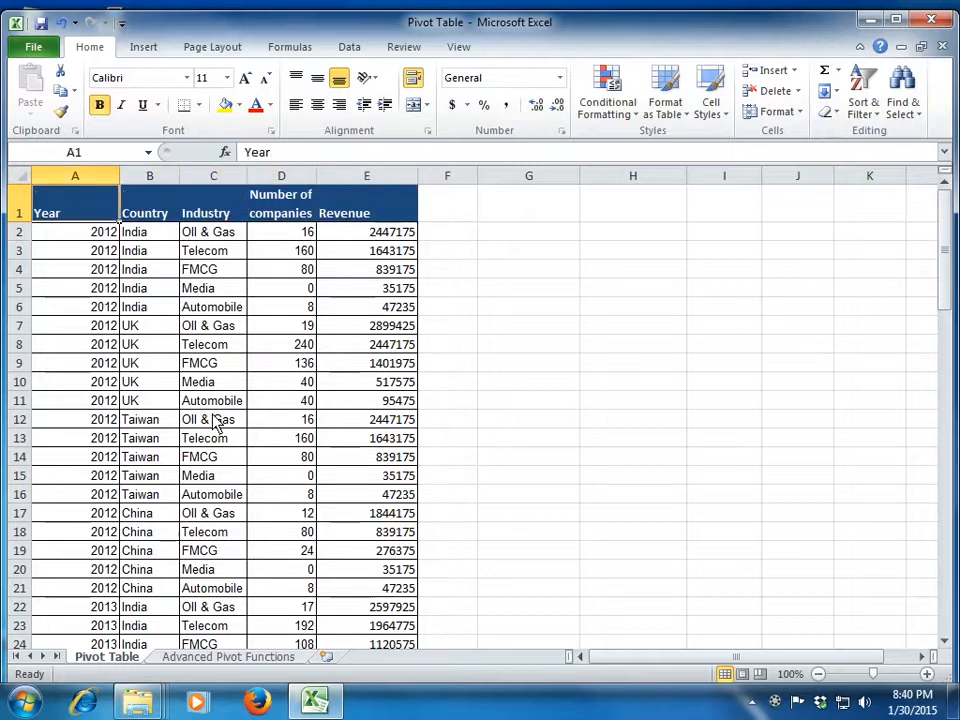
# Look down the Year column's records, ending back on the first Country entry
pyautogui.press('Down')
pyautogui.press('Down')
pyautogui.press('Down')
pyautogui.press('Down')
pyautogui.press('Down')
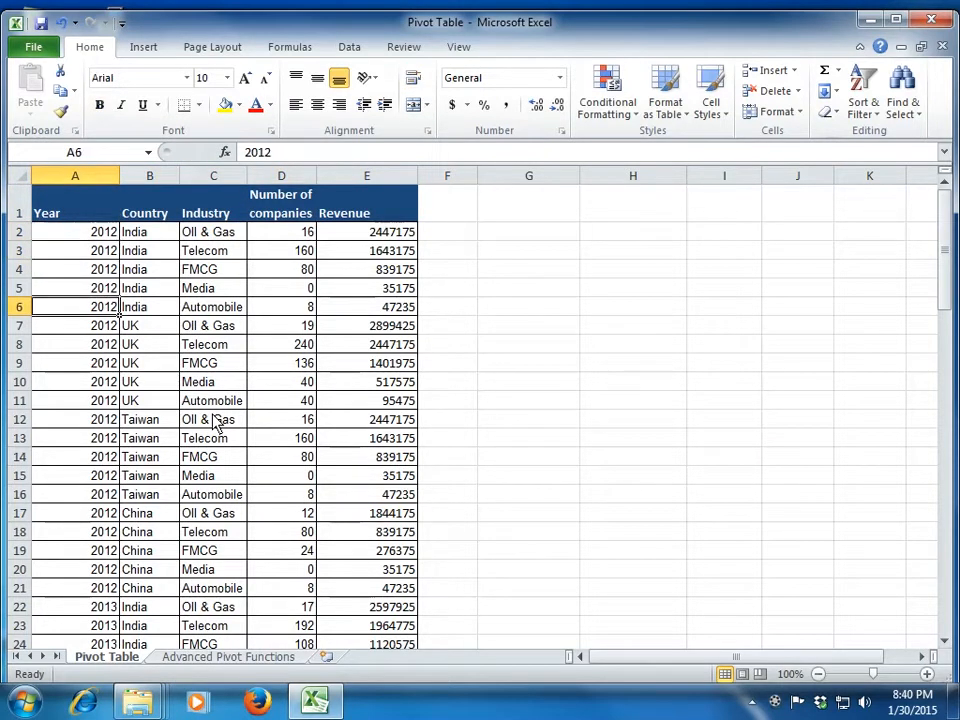
pyautogui.press('Down')
pyautogui.press('Down')
pyautogui.press('Down')
pyautogui.press('Down')
pyautogui.press('Down')
pyautogui.press('Down')
pyautogui.press('Down')
pyautogui.press('Down')
pyautogui.press('Down')
pyautogui.press('Down')
pyautogui.press('Down')
pyautogui.press('Down')
pyautogui.press('Down')
pyautogui.press('Down')
pyautogui.press('Down')
pyautogui.press('Down')
pyautogui.press('Down')
pyautogui.press('Down')
pyautogui.press('Down')
pyautogui.press('Down')
pyautogui.press('Right')
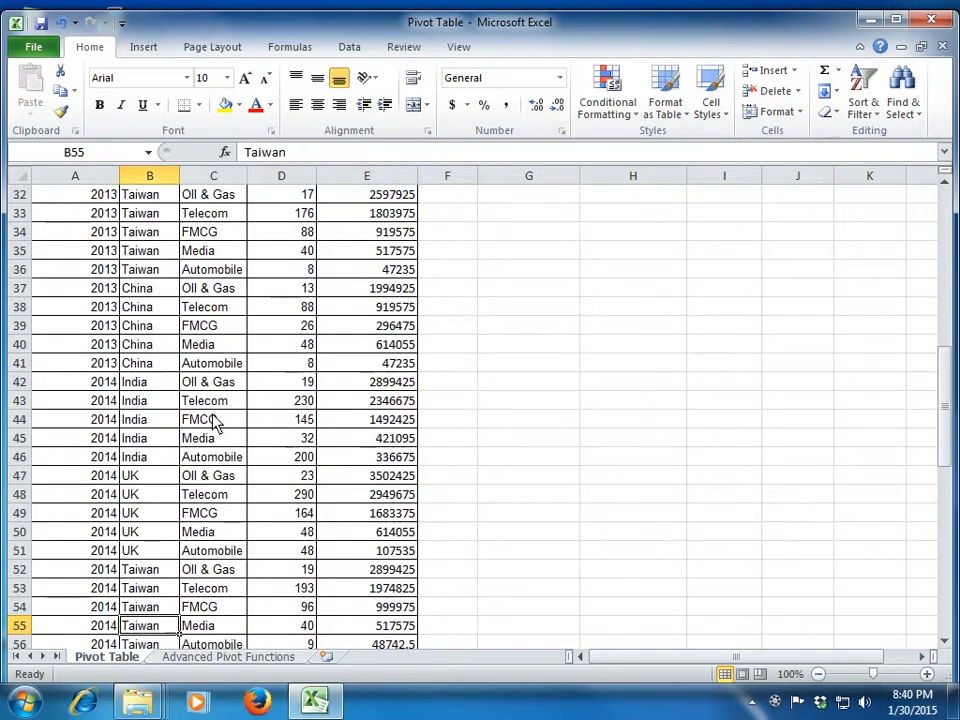
pyautogui.hotkey('ctrl', 'Up')
pyautogui.press('Down')
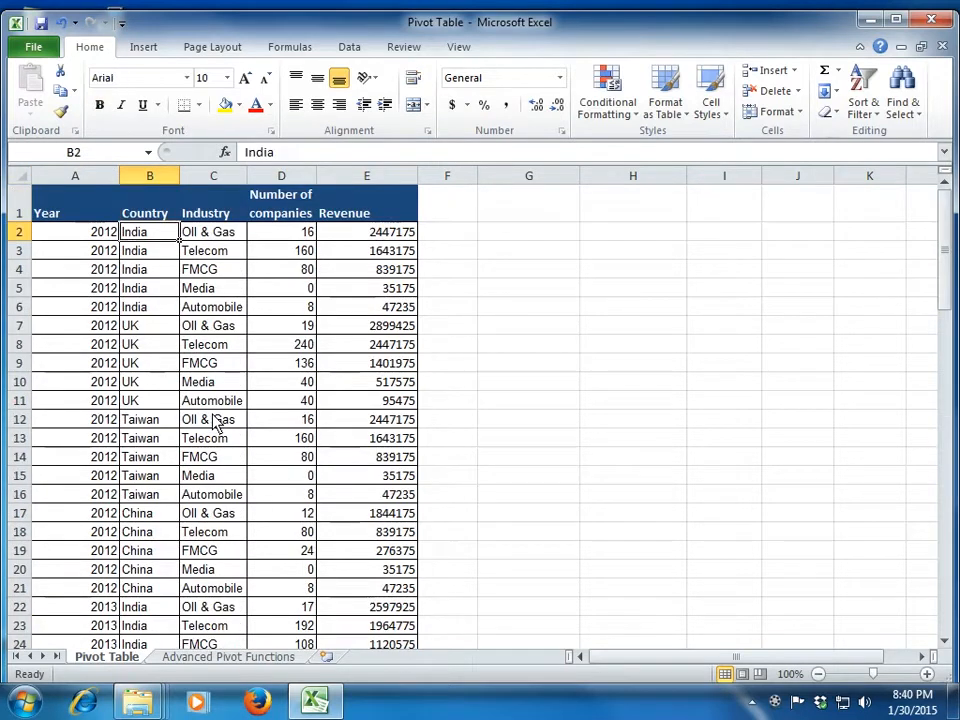
# Examine the fields of the first record in row 2 from Year across to Revenue
pyautogui.press('Right')
pyautogui.press('Left')
pyautogui.press('Left')
pyautogui.press('Right')
pyautogui.press('Right')
pyautogui.press('Left')
pyautogui.press('Right')
pyautogui.press('Right')
pyautogui.press('Right')
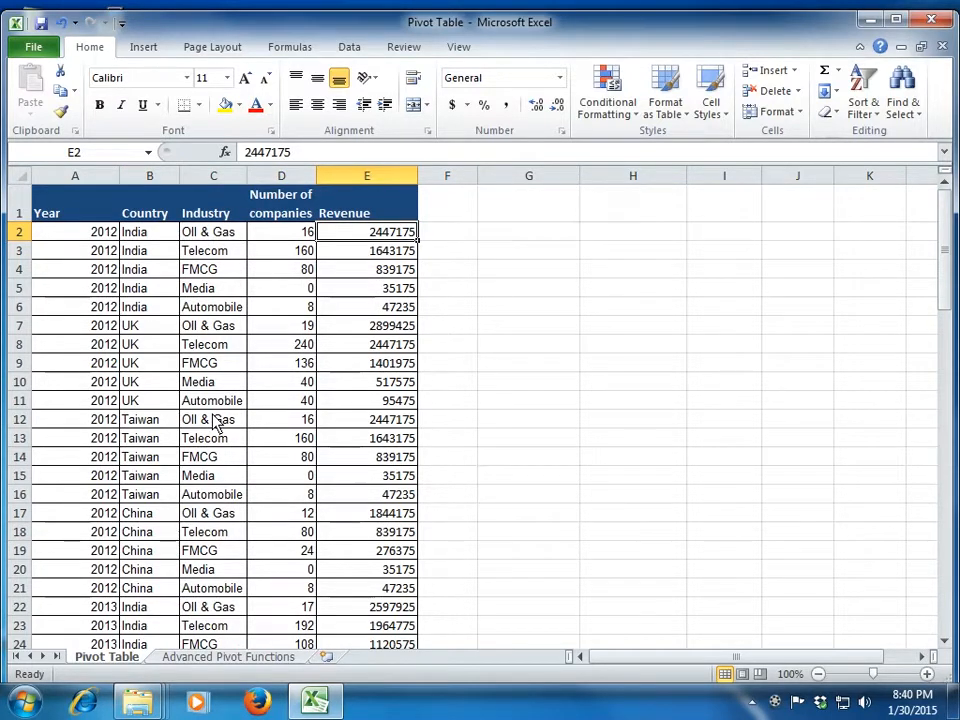
# Review the Revenue column from its header down to the last record, returning to the first rows
pyautogui.press('Up')
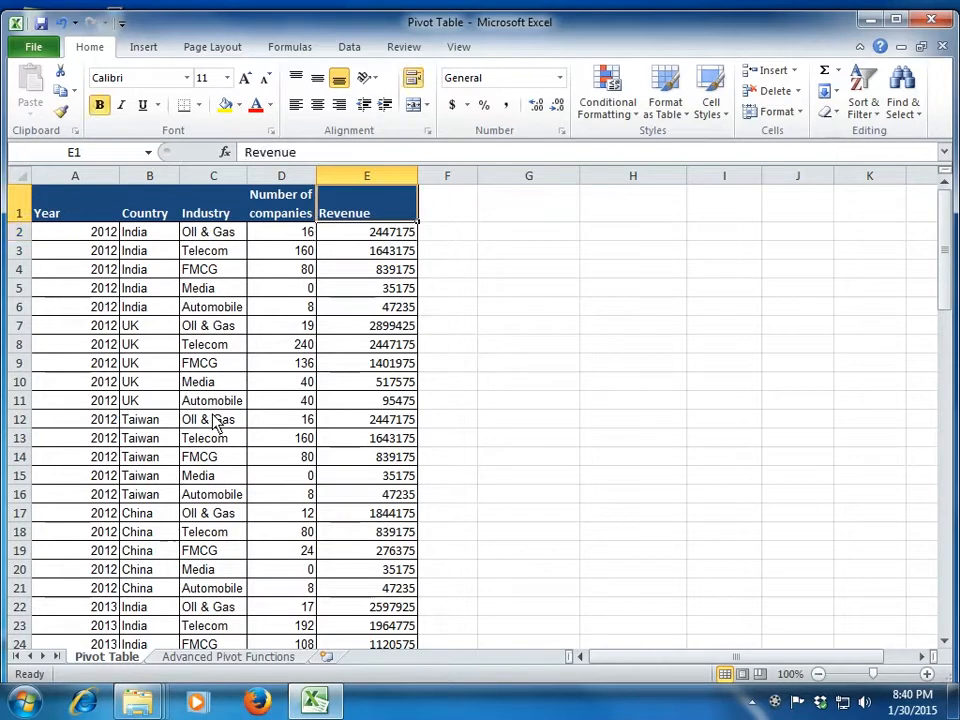
pyautogui.press('Down')
pyautogui.press('Down')
pyautogui.press('Down')
pyautogui.press('Down')
pyautogui.press('Down')
pyautogui.press('Down')
pyautogui.press('Down')
pyautogui.press('Down')
pyautogui.press('Down')
pyautogui.press('Down')
pyautogui.hotkey('ctrl', 'Down')
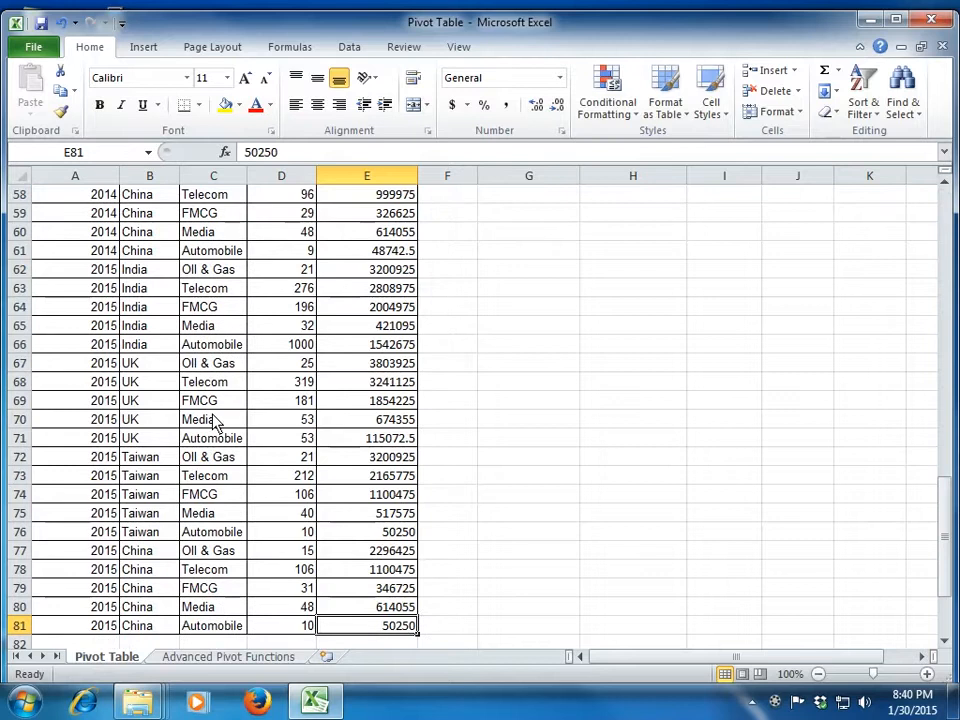
pyautogui.hotkey('ctrl', 'Up')
pyautogui.press('Down')
pyautogui.press('Down')
pyautogui.press('Down')
pyautogui.press('Down')
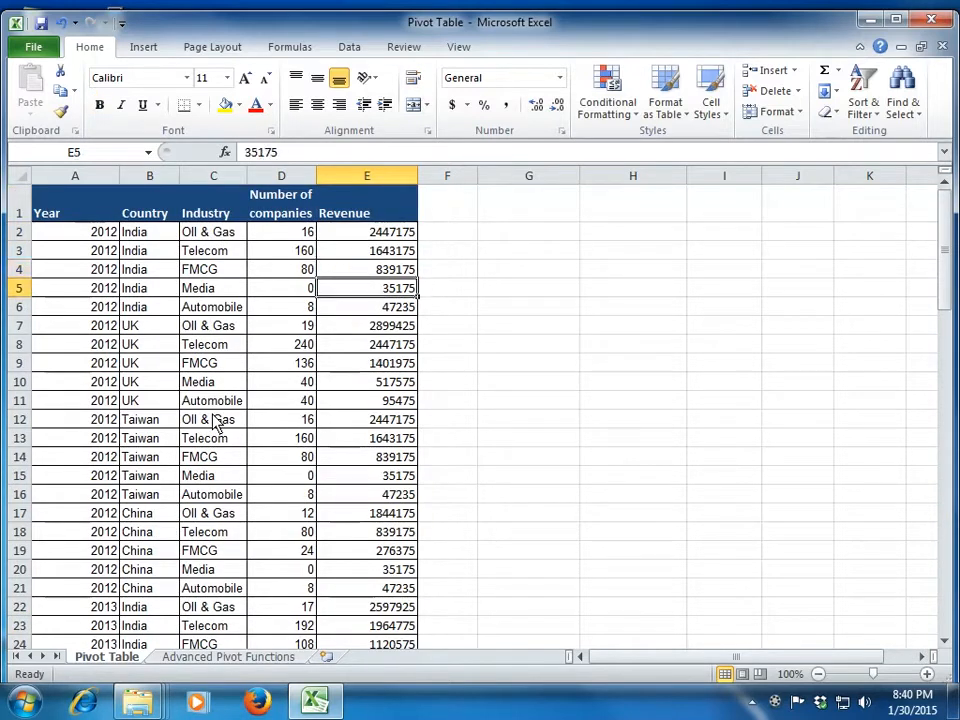
# Examine the industry, company count and revenue entries of the 2012 India and UK records, ending on the Year header
pyautogui.press('Down')
pyautogui.press('Down')
pyautogui.press('Down')
pyautogui.press('Down')
pyautogui.press('Down')
pyautogui.press('Down')
pyautogui.press('Left')
pyautogui.press('Left')
pyautogui.press('Up')
pyautogui.press('Up')
pyautogui.press('Up')
pyautogui.press('Right')
pyautogui.press('Right')
pyautogui.press('Up')
pyautogui.press('Up')
pyautogui.press('Up')
pyautogui.press('Up')
pyautogui.press('Up')
pyautogui.press('Left')
pyautogui.press('Up')
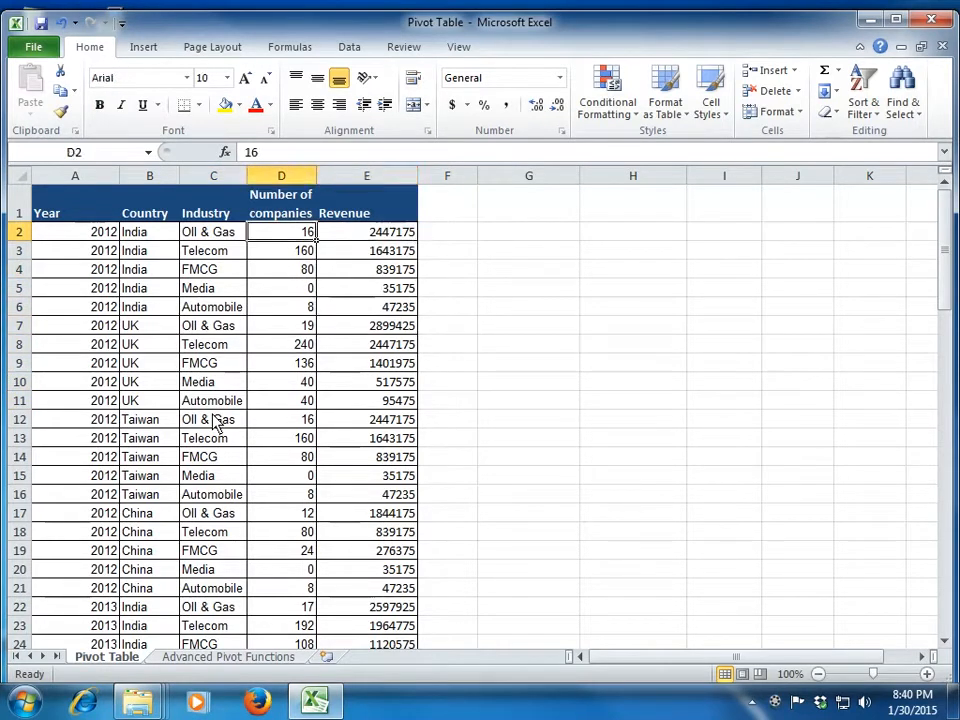
pyautogui.press('Up')
pyautogui.press('Left')
pyautogui.press('Left')
pyautogui.press('Left')
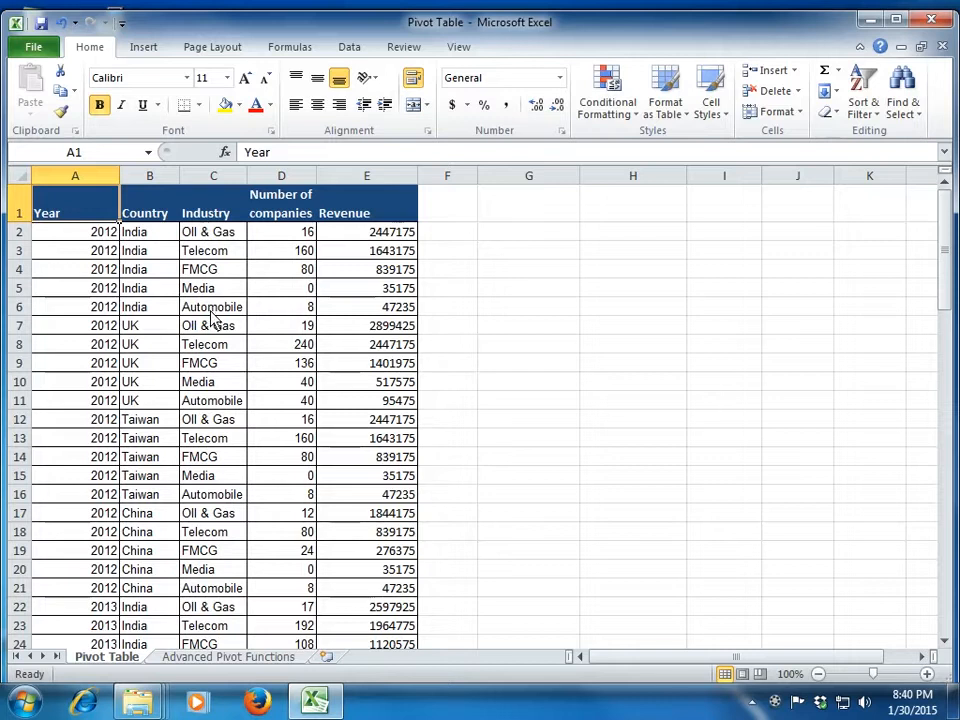
# Set the number of companies for India's Media industry in 2012 (cell D5) to 1
pyautogui.scroll(-1, 222, 317)
pyautogui.scroll(1, 240, 320)
pyautogui.click(293, 310)
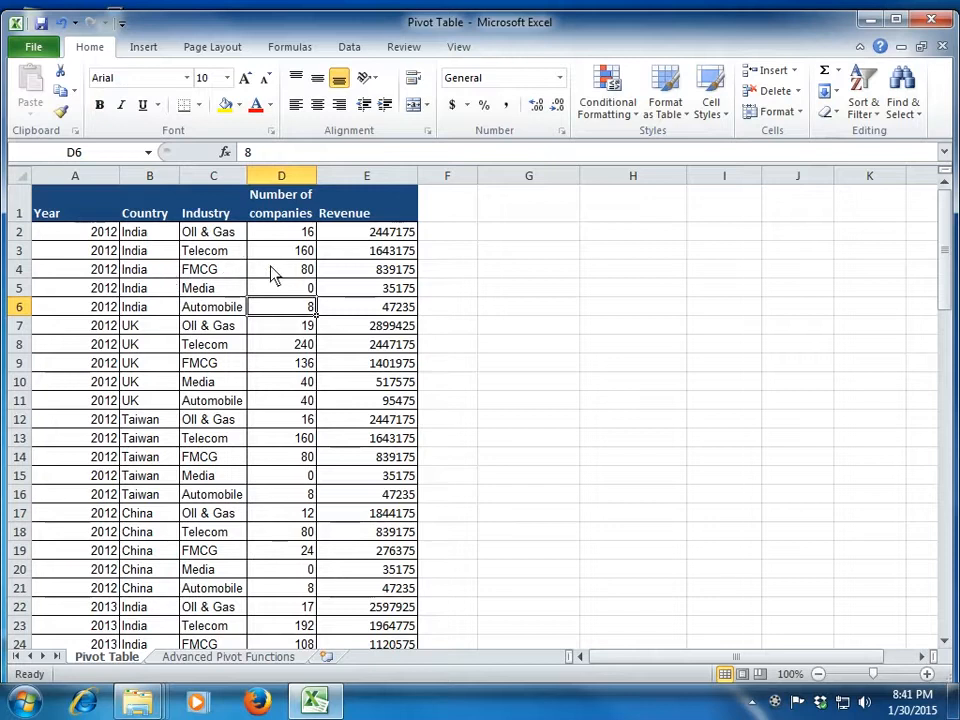
pyautogui.click(293, 294)
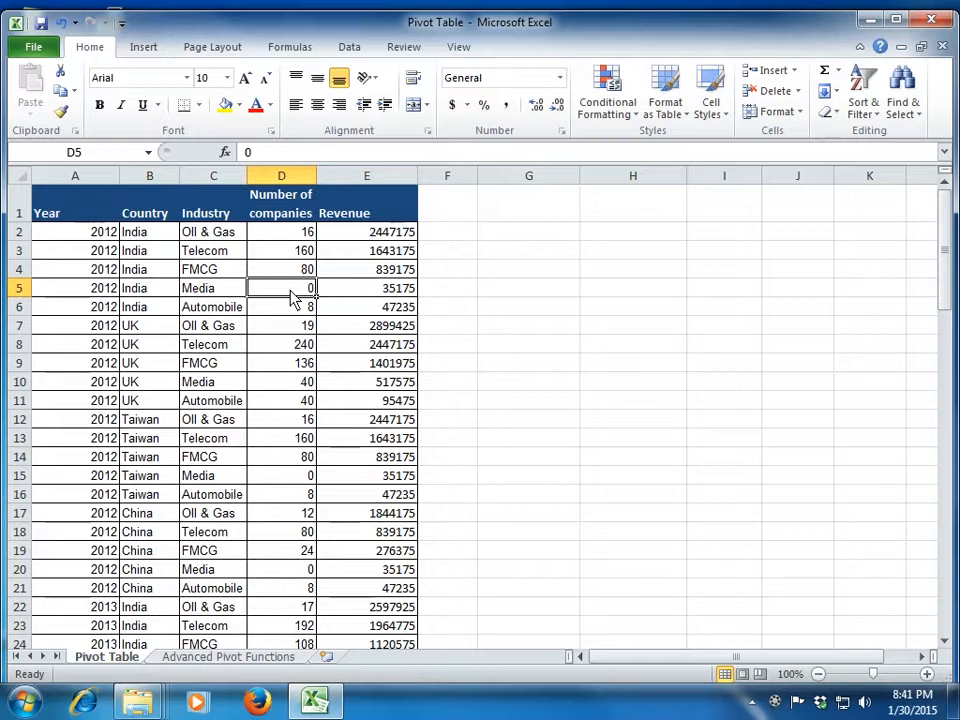
pyautogui.write('1')
pyautogui.press('Return')
# Set the number of companies for Taiwan's Media industry in 2012 (cell D15) to 1 and return to cell A1
pyautogui.press('Down')
pyautogui.press('Down')
pyautogui.press('Down')
pyautogui.press('Down')
pyautogui.press('Down')
pyautogui.press('Down')
pyautogui.press('Down')
pyautogui.press('Down')
pyautogui.press('Down')
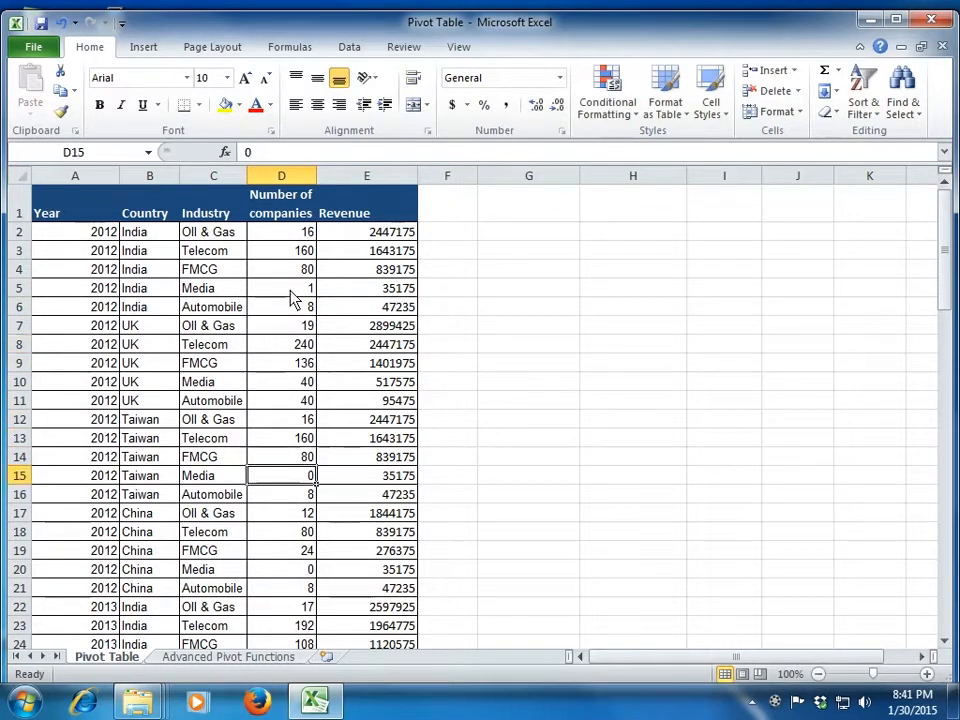
pyautogui.write('1')
pyautogui.press('Return')
pyautogui.press('Up')
pyautogui.hotkey('ctrl', 'Up')
pyautogui.press('Down')
pyautogui.hotkey('ctrl', 'Left')
pyautogui.press('Up')
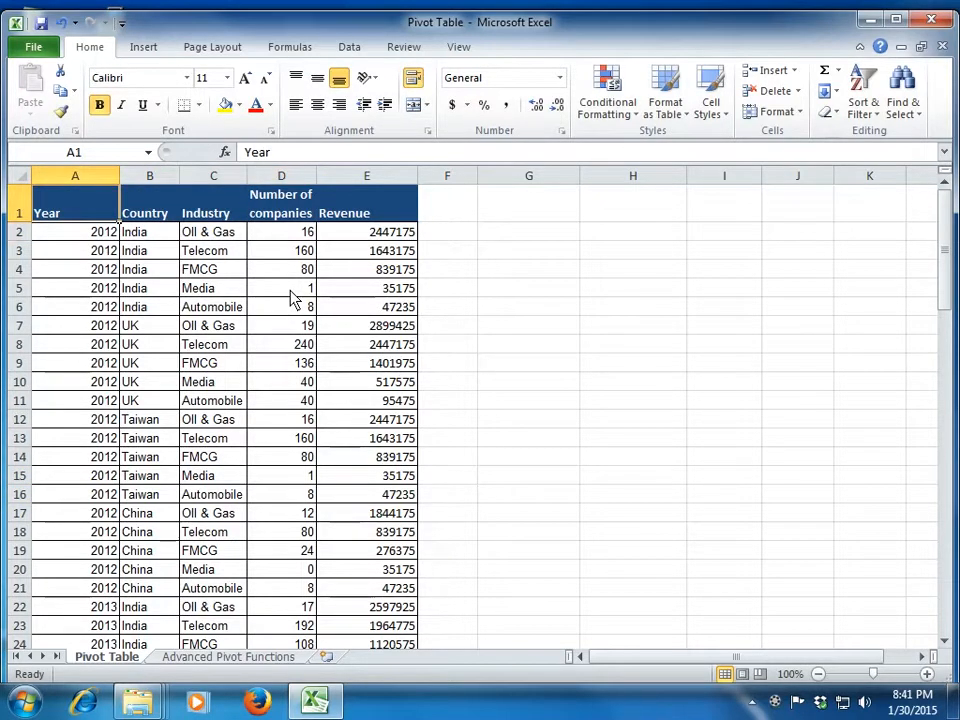
# Start creating a PivotTable from the data table, using the range A1:E81 on the Pivot Table sheet
pyautogui.click(259, 252)
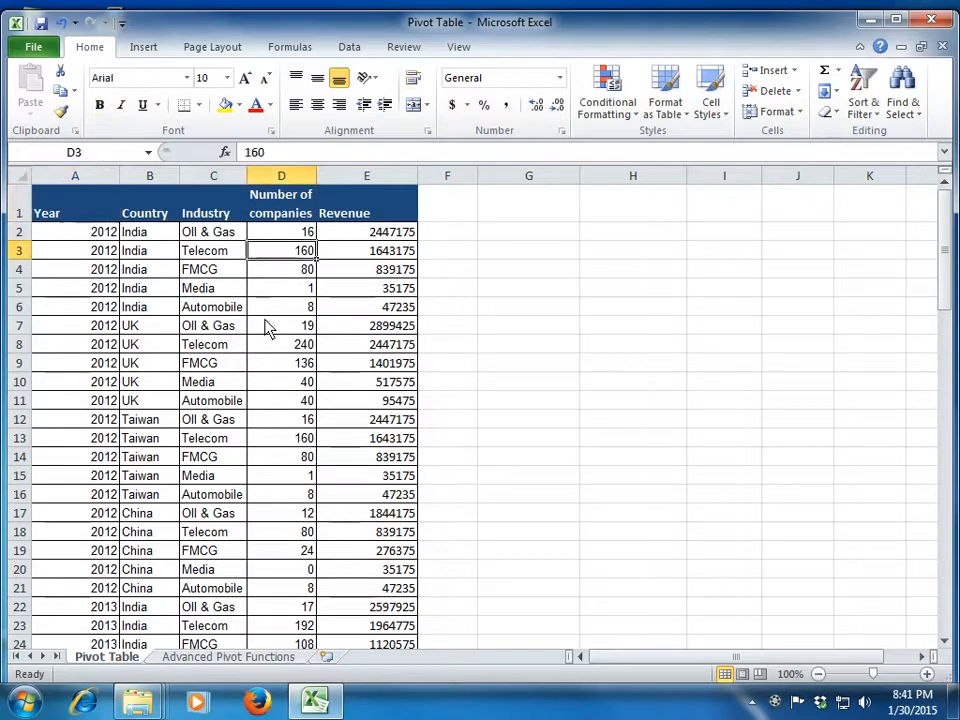
pyautogui.scroll(-9, 262, 328)
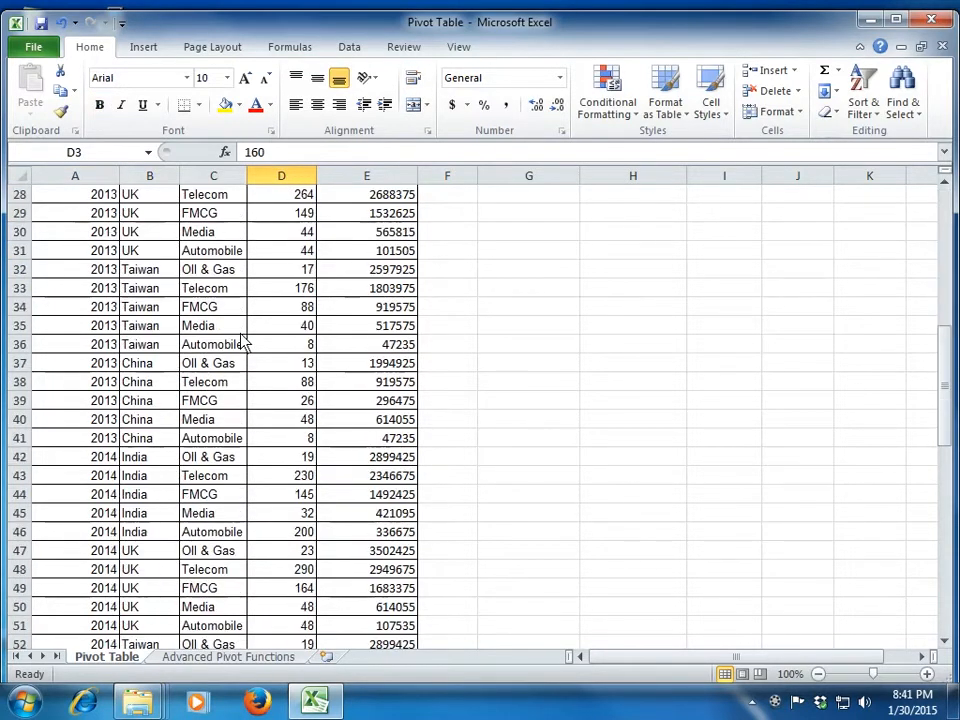
pyautogui.scroll(9, 243, 343)
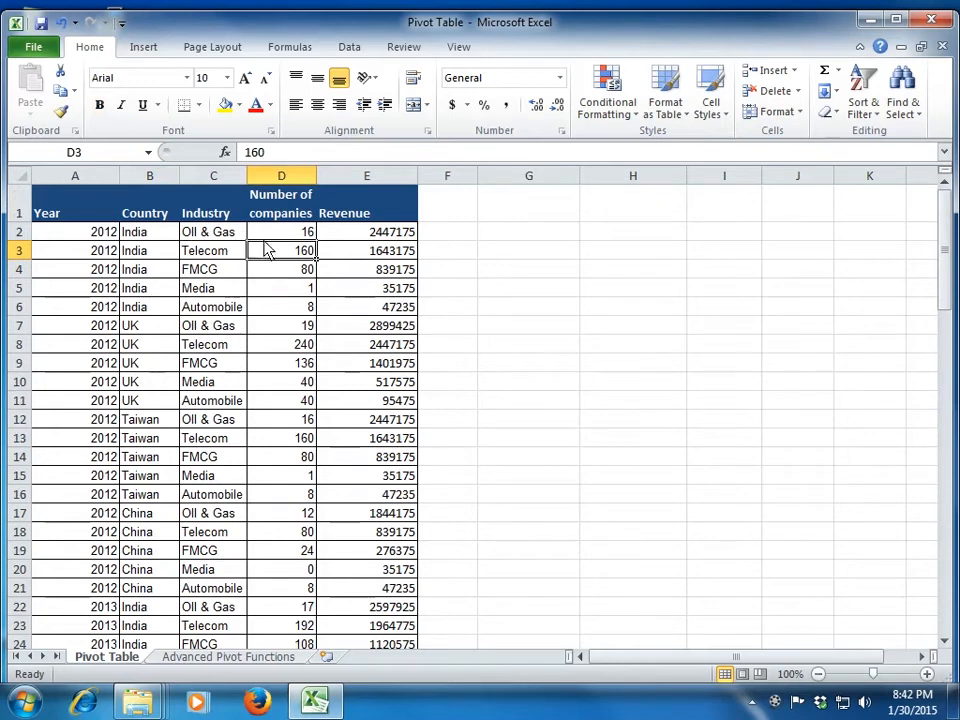
pyautogui.click(142, 49)
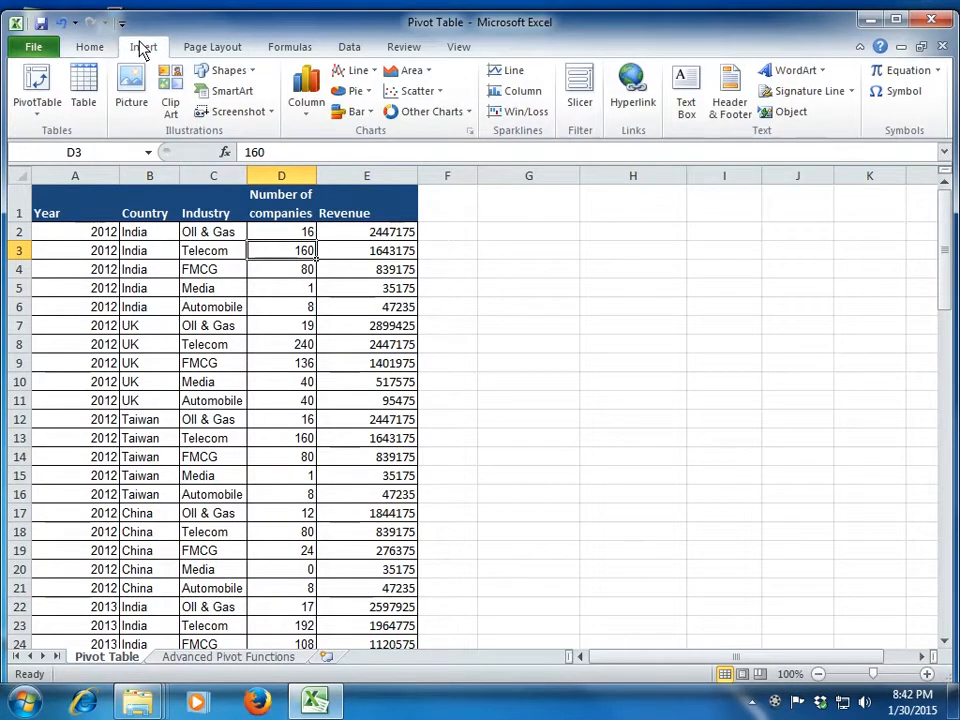
pyautogui.click(33, 94)
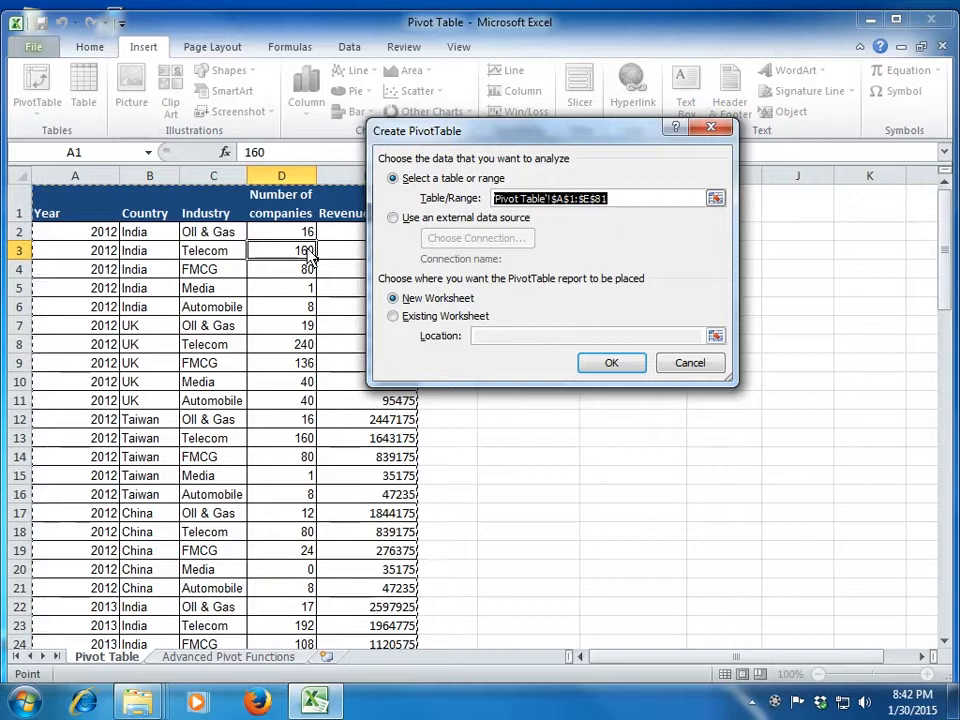
pyautogui.click(640, 199)
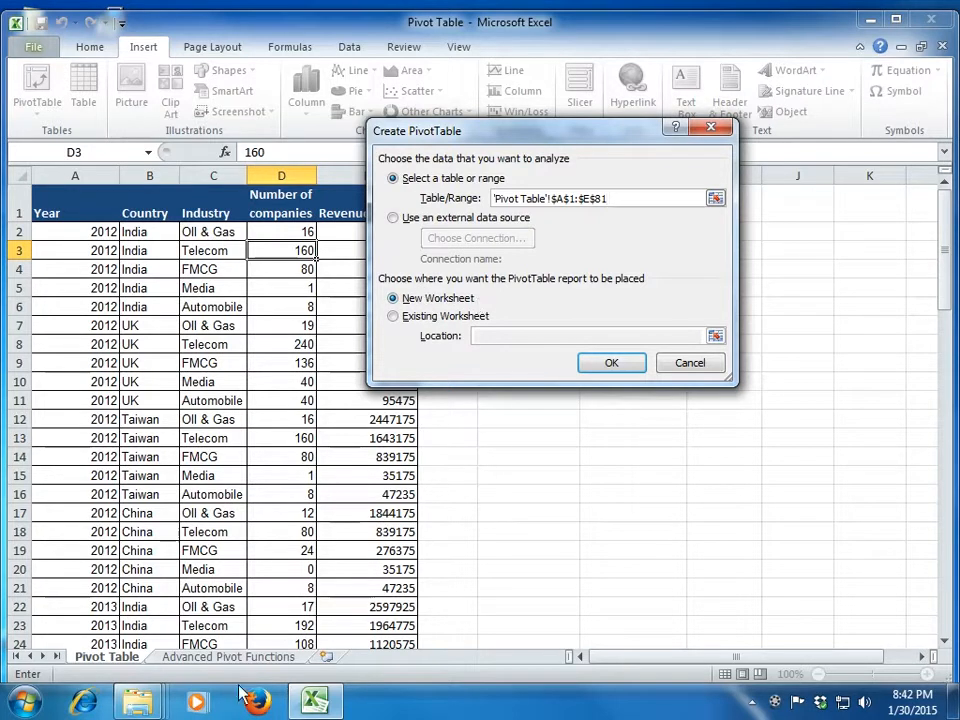
# Place the PivotTable on the existing worksheet at cell G2 and create it
pyautogui.click(398, 320)
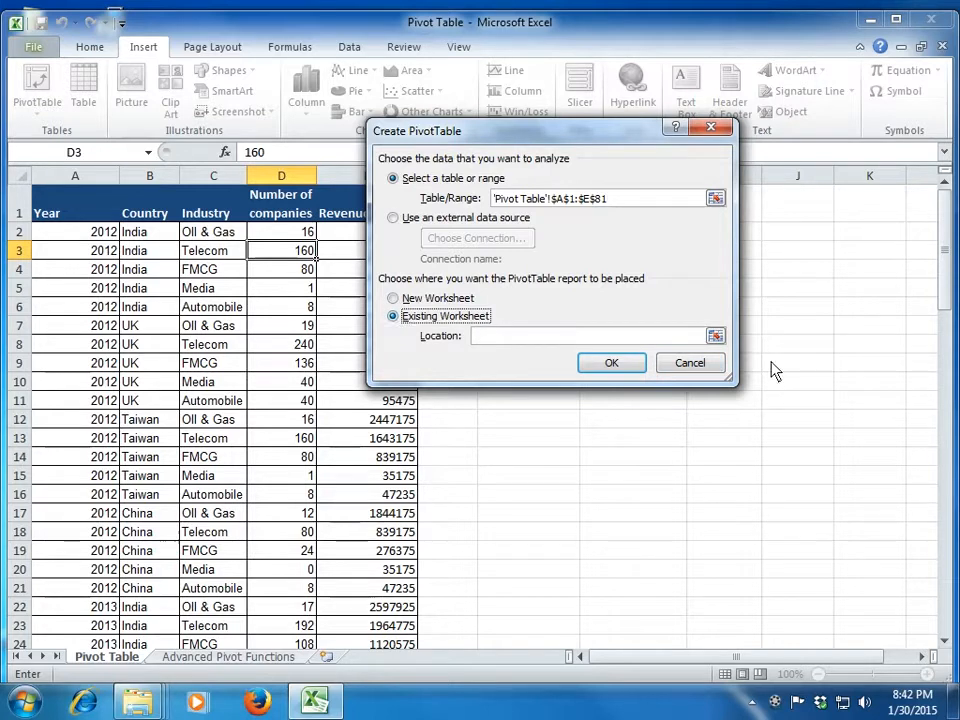
pyautogui.click(715, 335)
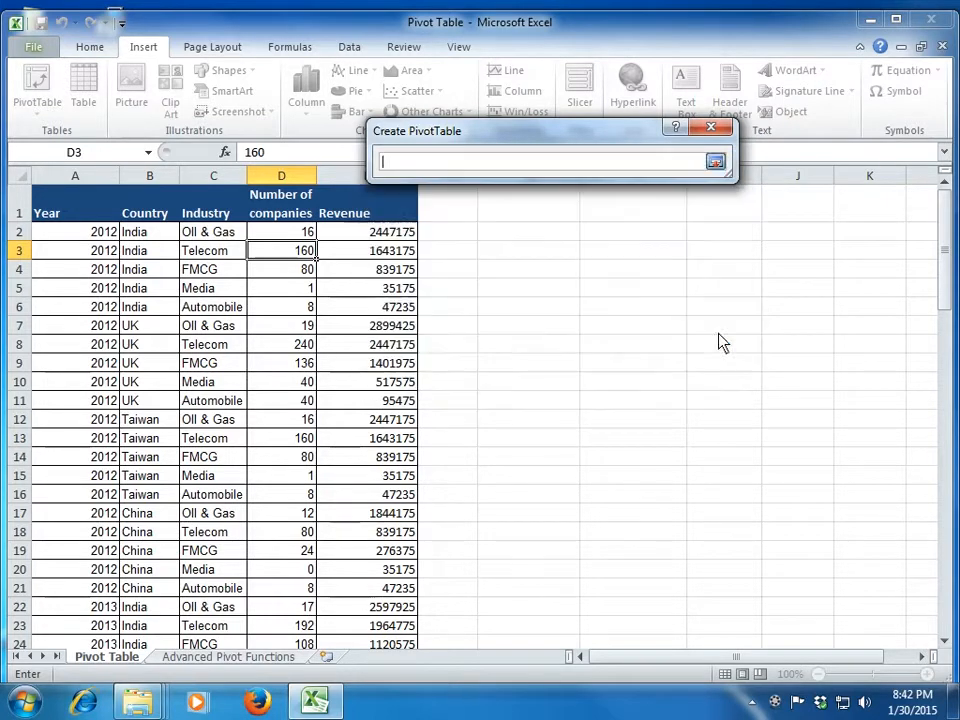
pyautogui.click(504, 238)
pyautogui.click(715, 161)
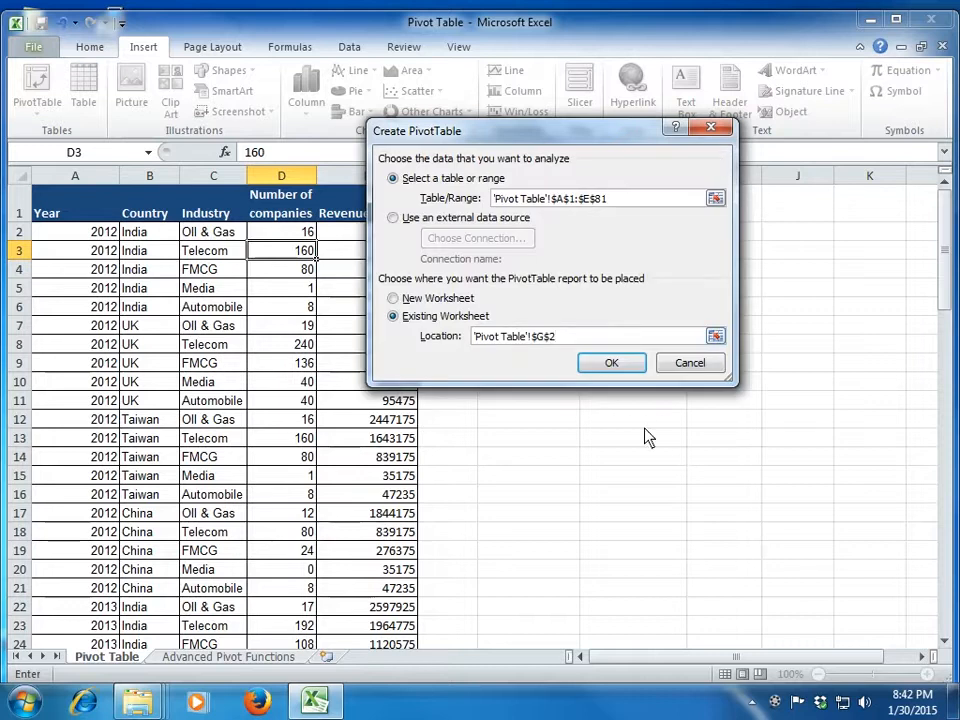
pyautogui.click(609, 364)
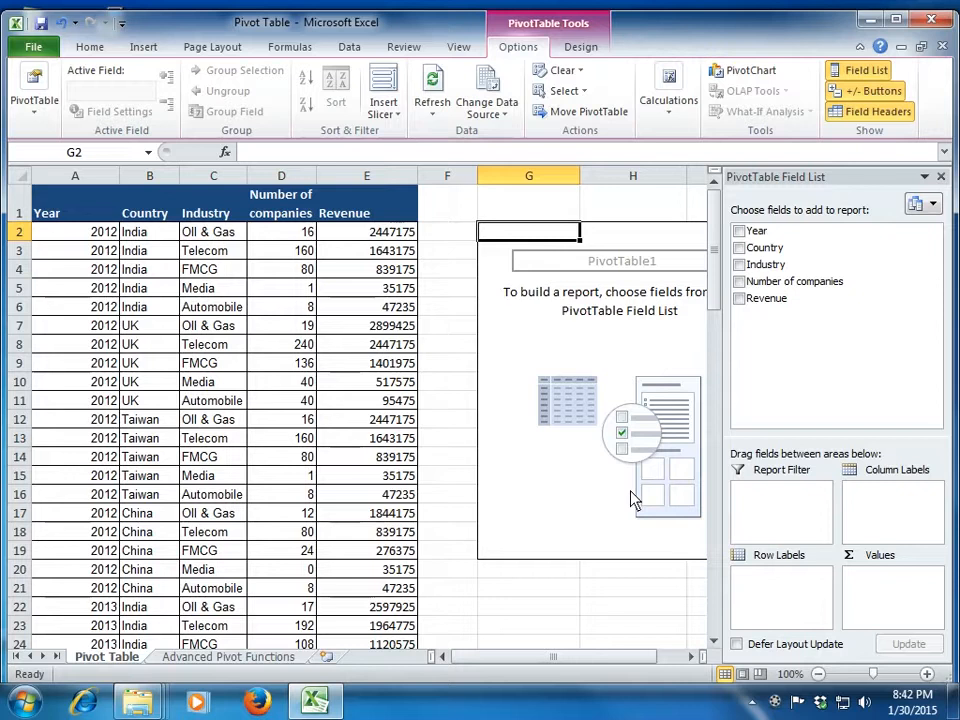
# Compare the source table's column headers with the fields available for the new PivotTable
pyautogui.click(689, 657)
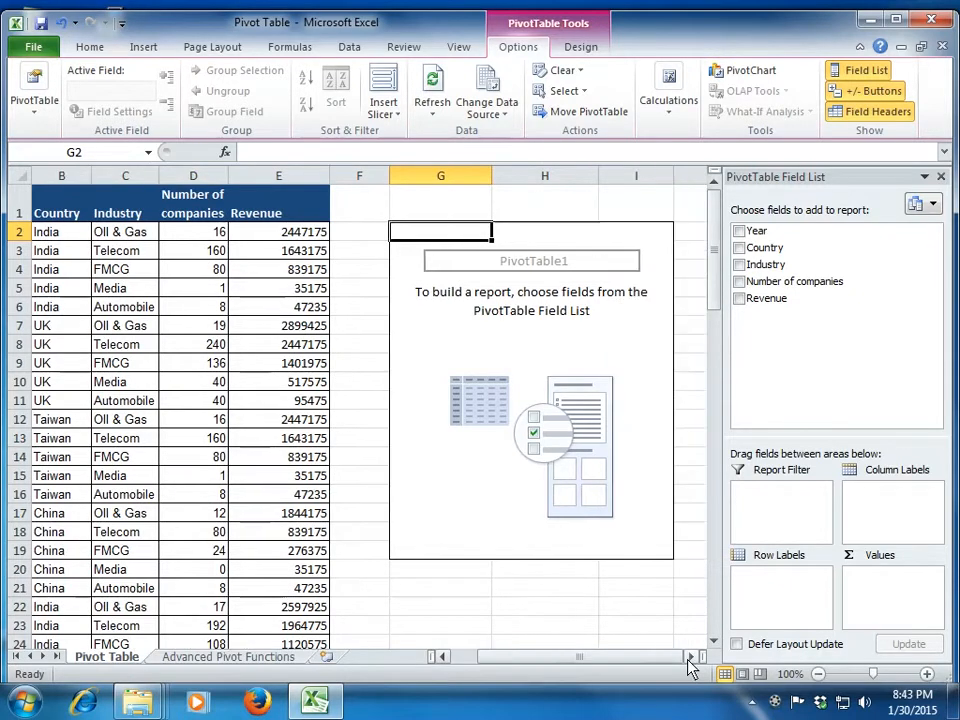
pyautogui.click(255, 210)
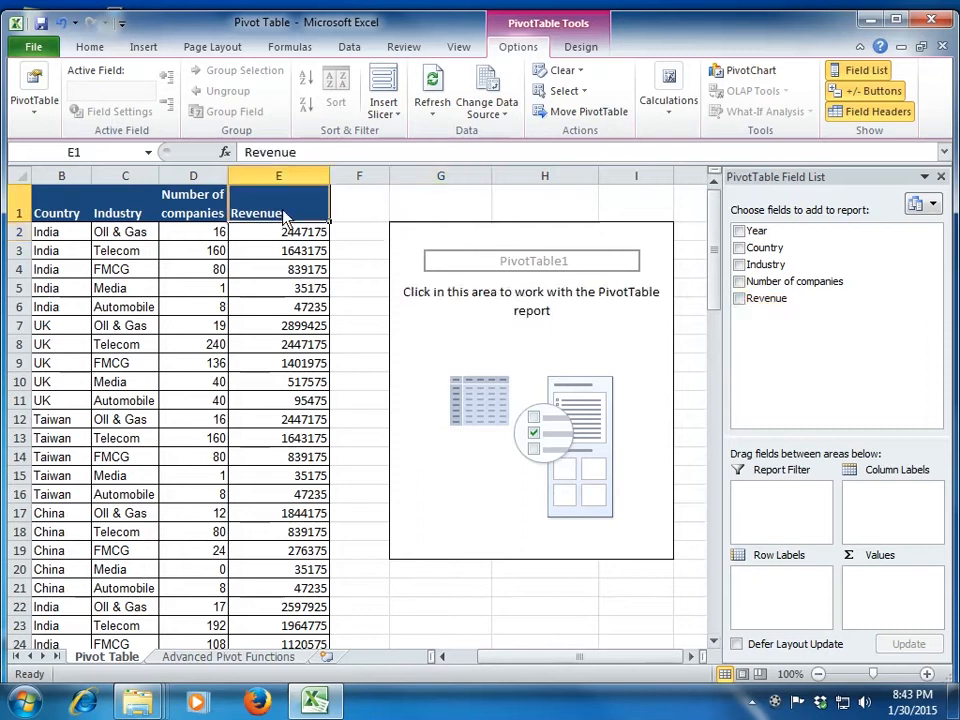
pyautogui.press('Left')
pyautogui.press('Left')
pyautogui.press('Left')
pyautogui.press('Left')
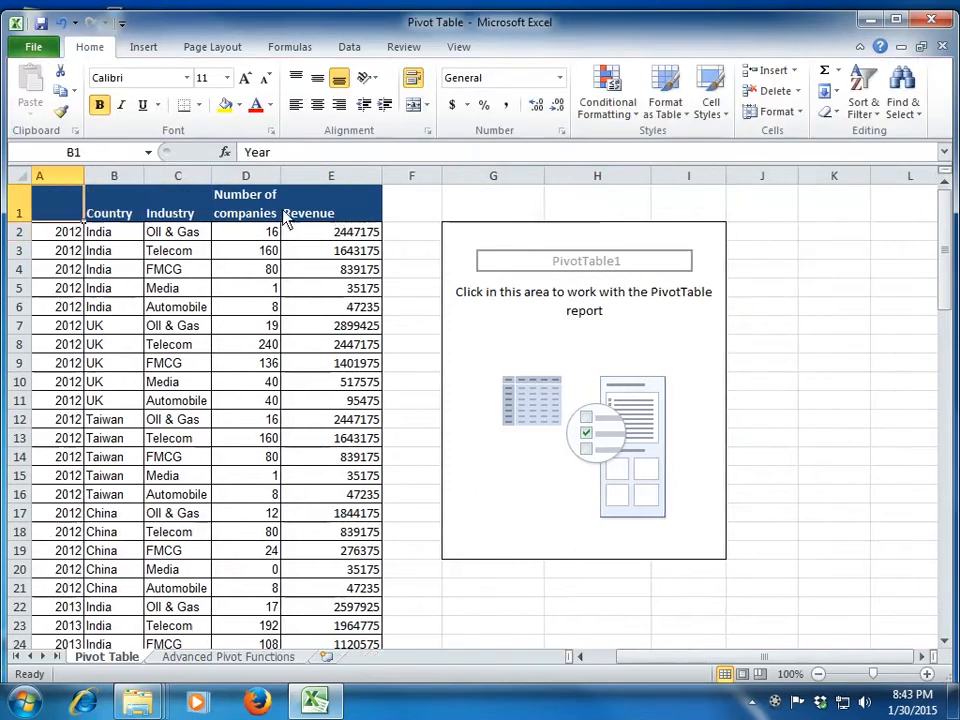
pyautogui.press('Right')
pyautogui.press('Right')
pyautogui.press('Right')
pyautogui.press('Right')
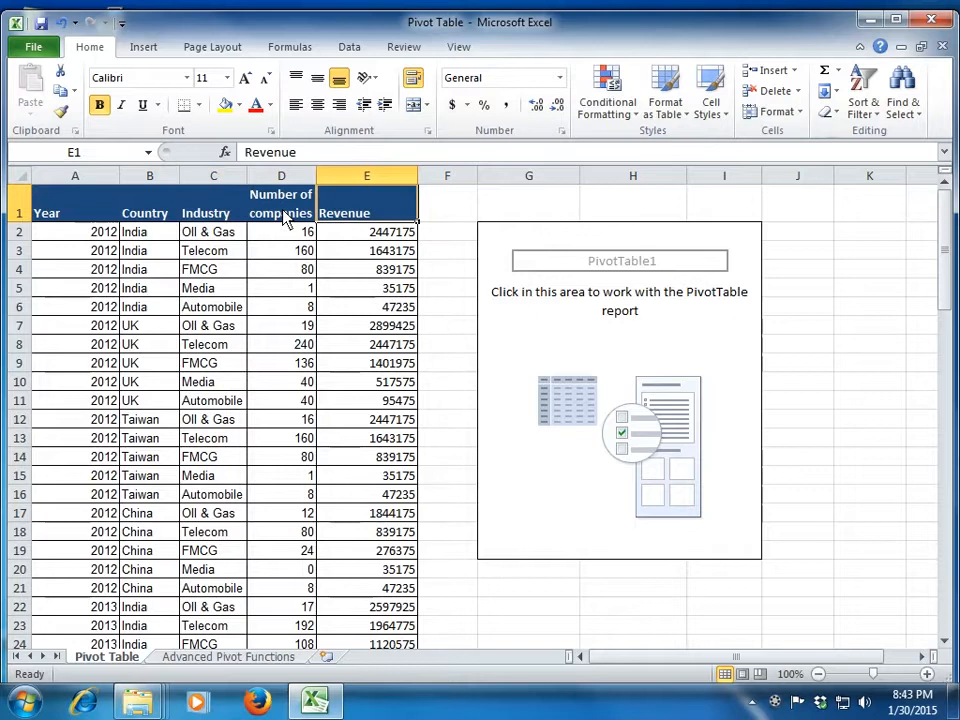
pyautogui.click(570, 314)
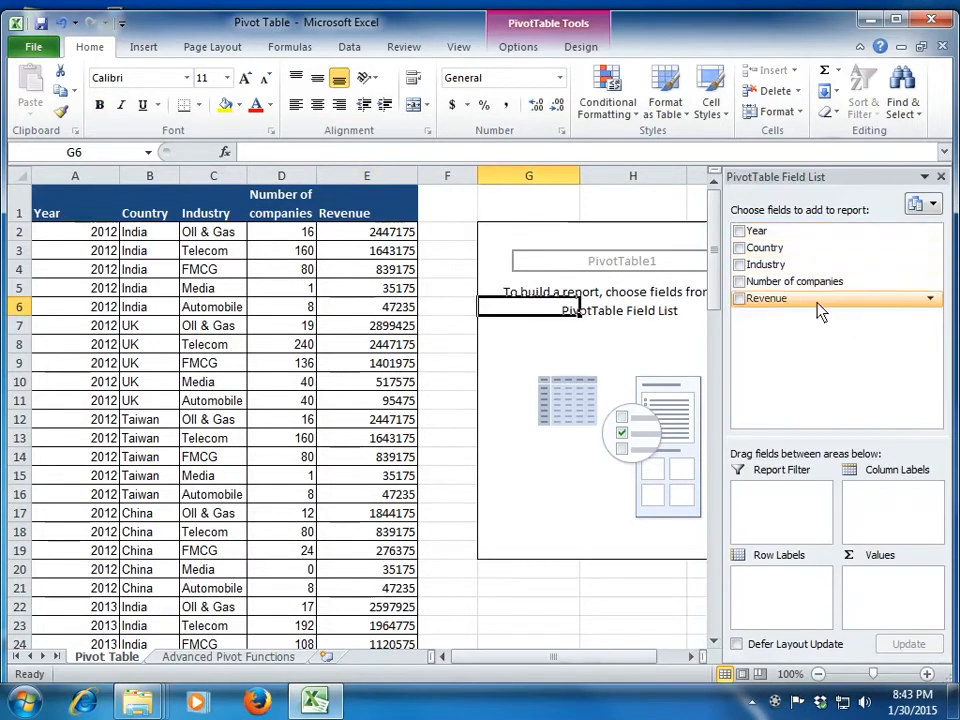
pyautogui.click(780, 703)
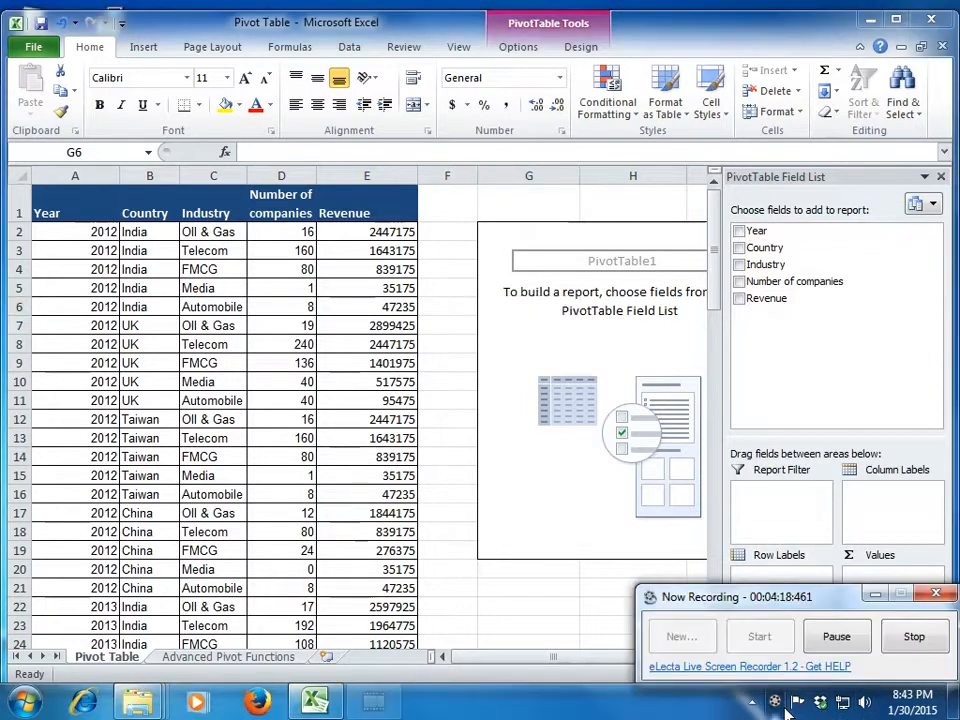
pyautogui.click(847, 646)
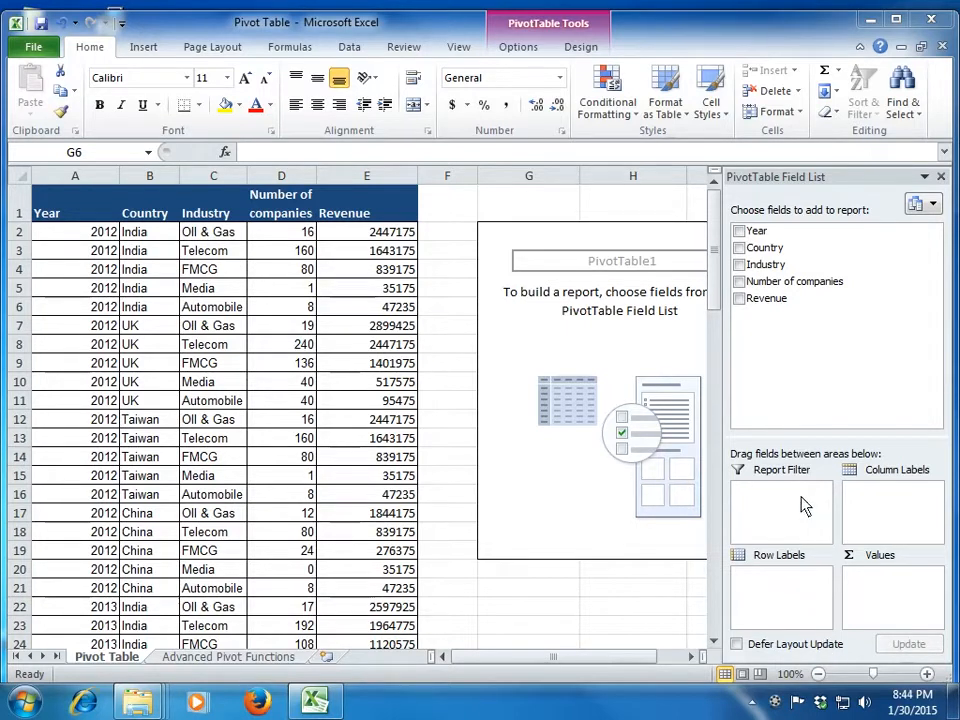
# Lay out the PivotTable with Country as column labels, Year as row labels and the sum of Revenue as values
pyautogui.click(775, 705)
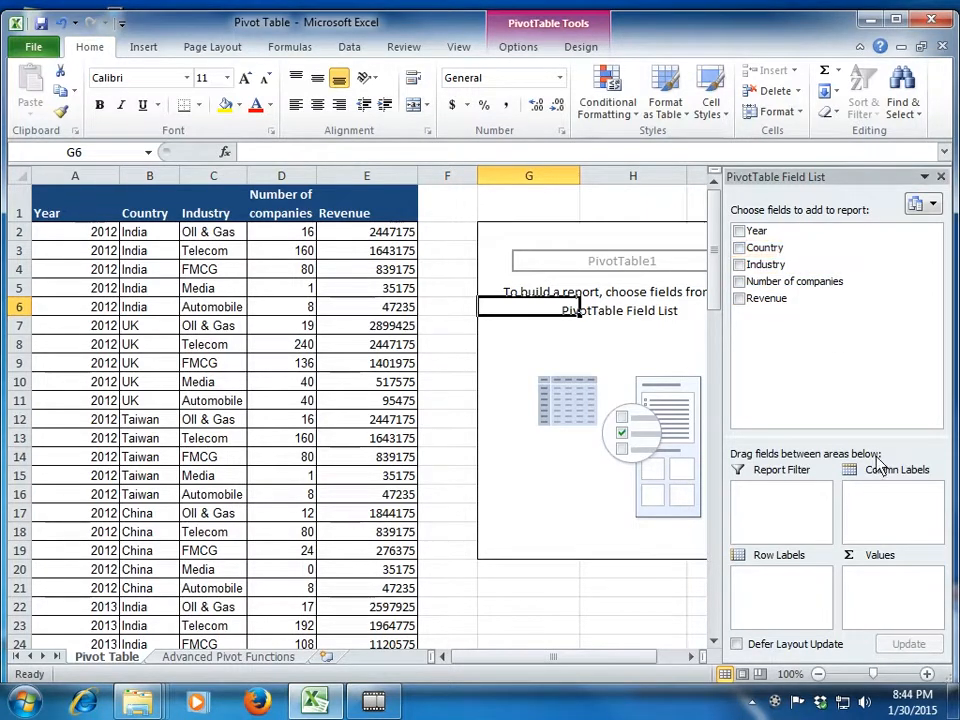
pyautogui.moveTo(878, 470); pyautogui.dragTo(882, 498)
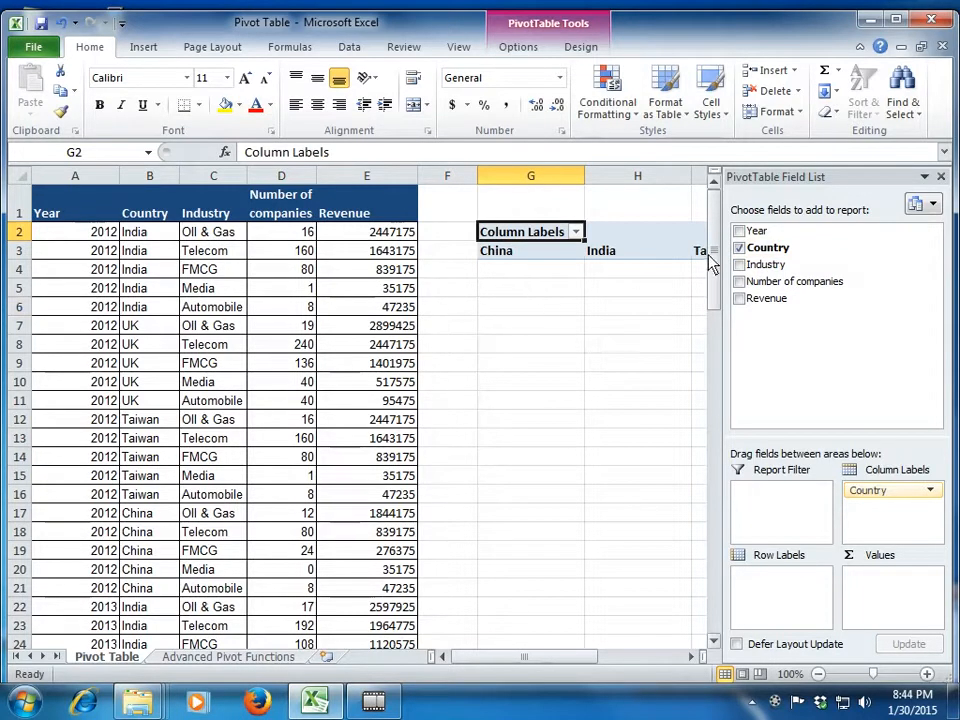
pyautogui.moveTo(756, 231); pyautogui.dragTo(786, 593)
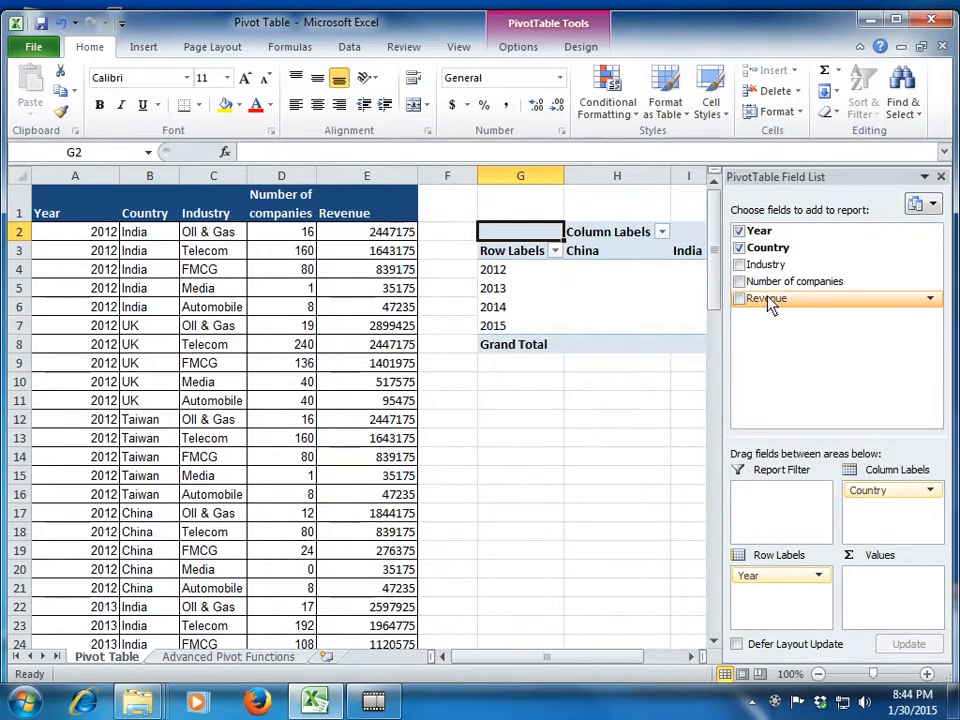
pyautogui.moveTo(876, 572); pyautogui.dragTo(878, 583)
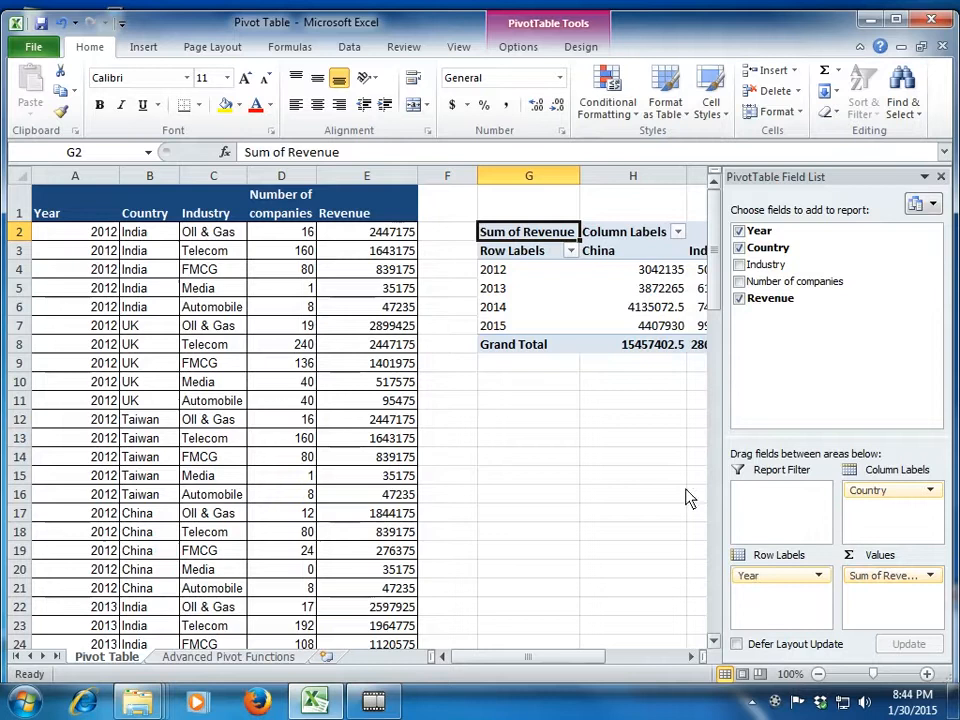
# Examine the 2013 revenue across all countries and the Grand Total column of the PivotTable
pyautogui.click(604, 292)
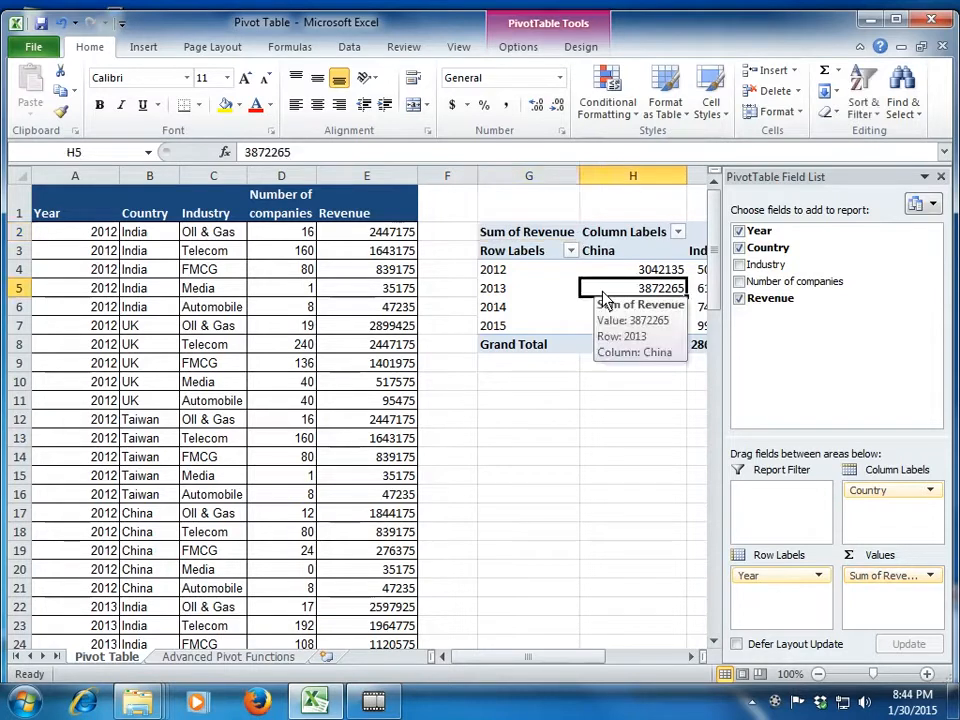
pyautogui.press('Right')
pyautogui.press('Right')
pyautogui.press('Right')
pyautogui.press('Right')
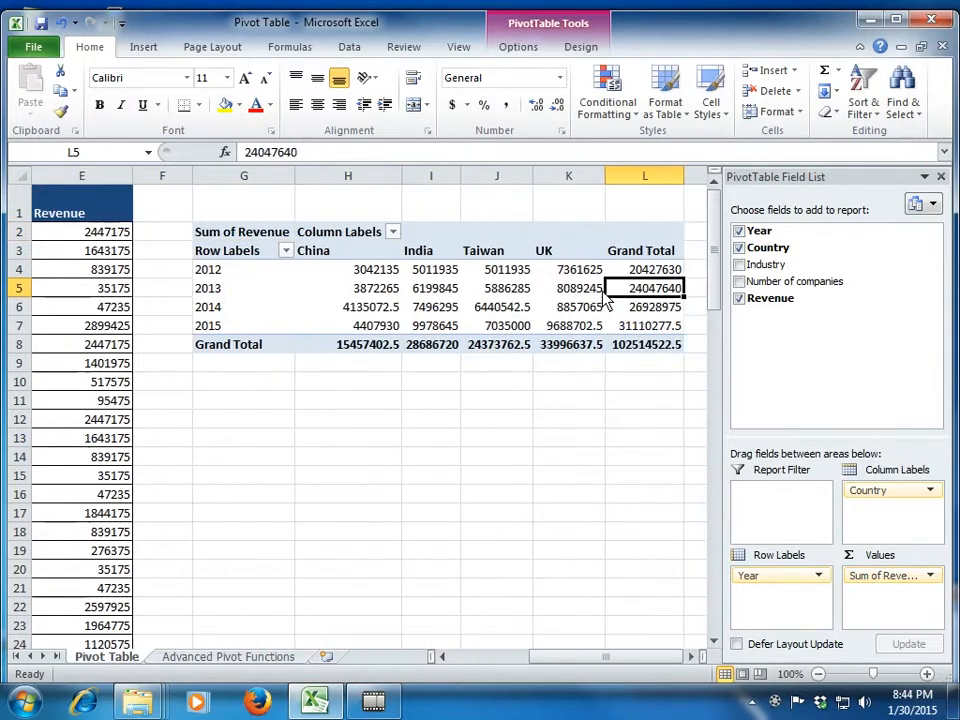
pyautogui.press('Left')
pyautogui.press('Left')
pyautogui.press('Left')
pyautogui.press('Left')
pyautogui.press('Left')
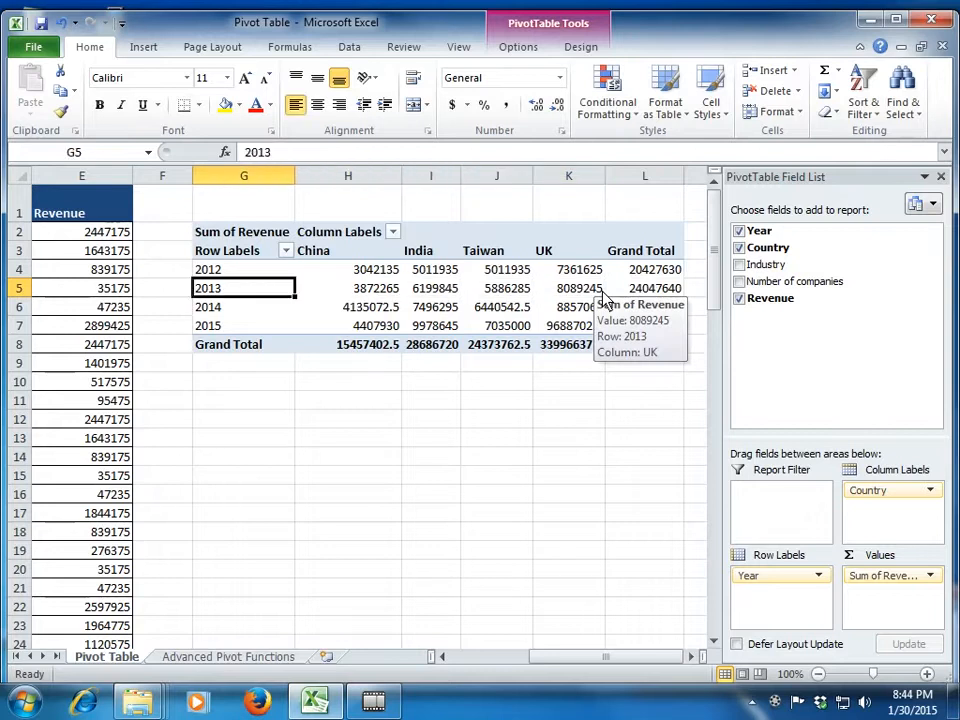
# Review the Grand Total column for each year from 2012 to 2015, ending at the overall revenue total
pyautogui.click(363, 273)
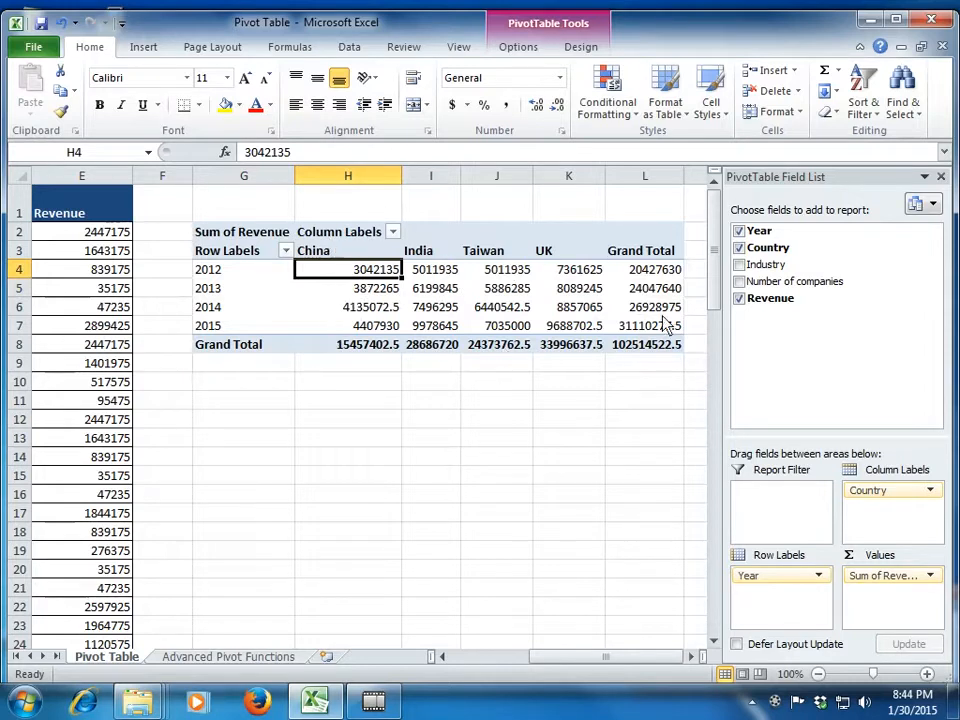
pyautogui.click(662, 274)
pyautogui.press('Down')
pyautogui.press('Down')
pyautogui.press('Down')
pyautogui.press('Down')
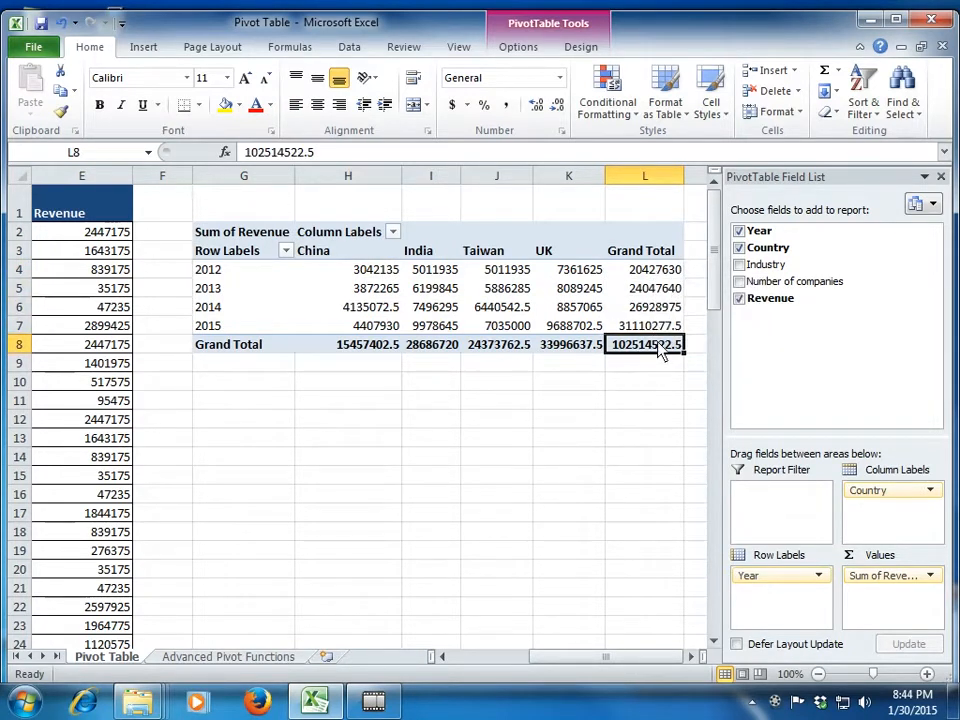
pyautogui.moveTo(662, 355)
# Replace Country with Industry in the PivotTable's column labels and look through the industry headings
pyautogui.moveTo(866, 490); pyautogui.dragTo(808, 369)
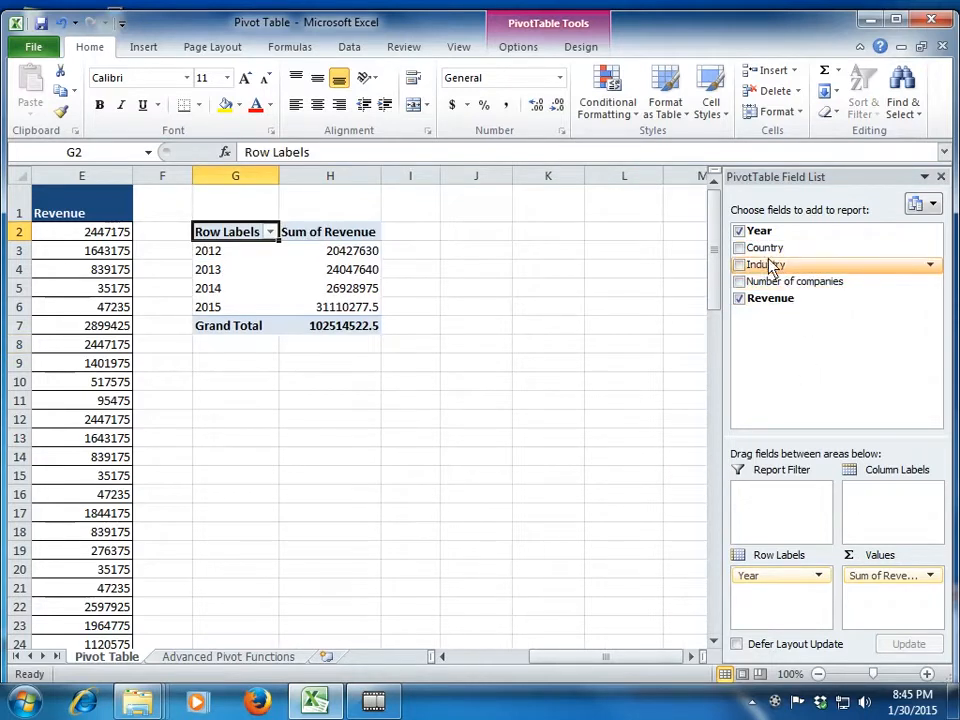
pyautogui.moveTo(770, 264); pyautogui.dragTo(900, 520)
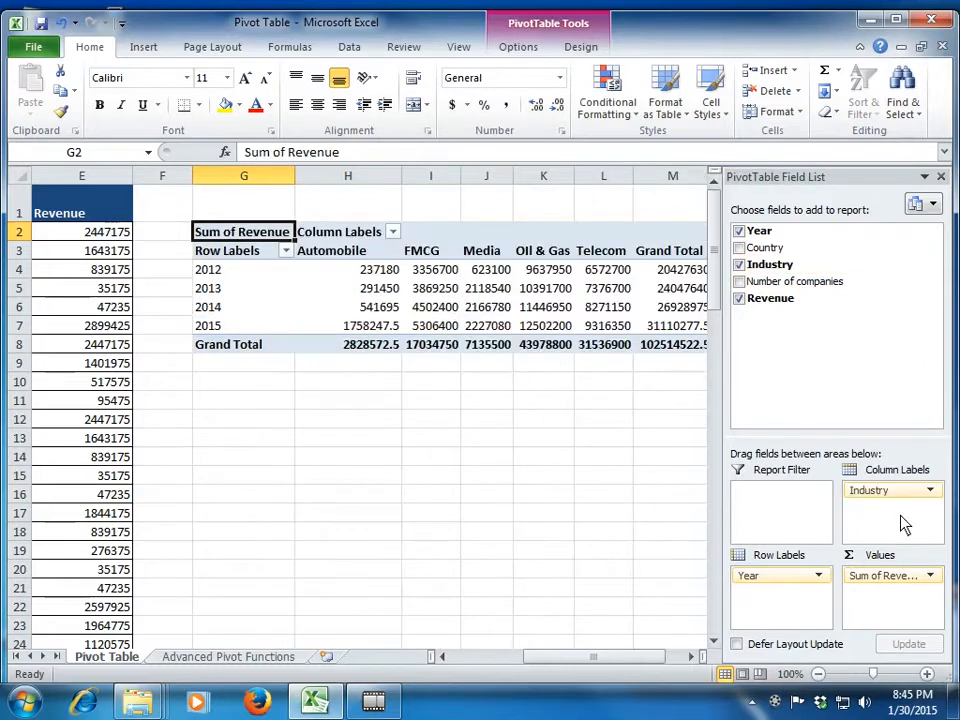
pyautogui.click(343, 262)
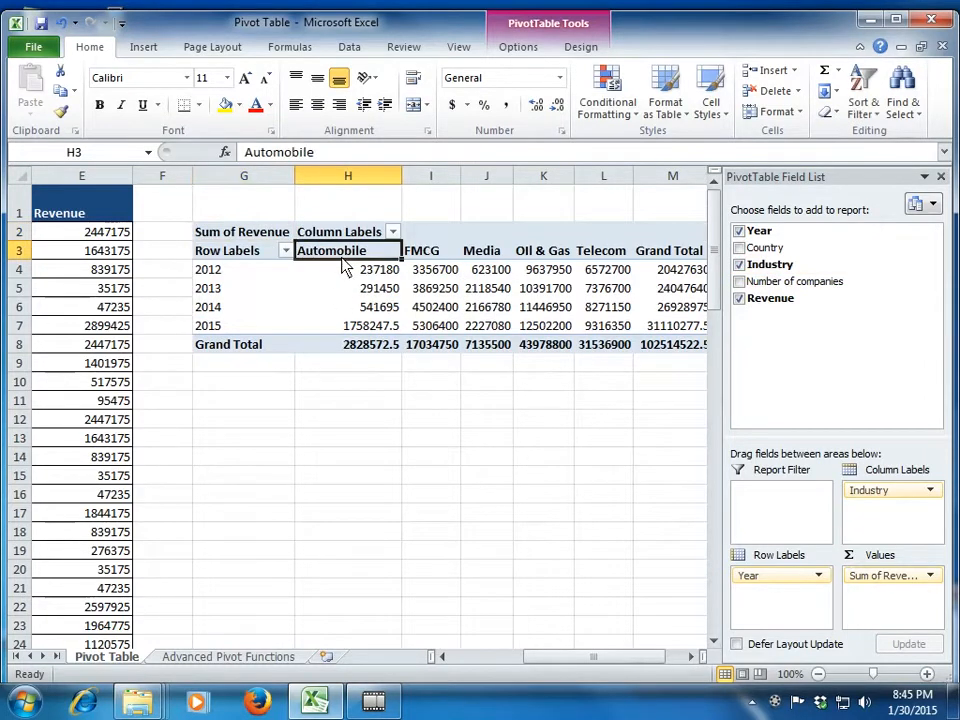
pyautogui.press('Right')
pyautogui.press('Right')
pyautogui.press('Right')
pyautogui.press('Right')
pyautogui.press('Right')
pyautogui.press('Right')
# Look back through the source table's columns to relate them to the PivotTable's industry layout
pyautogui.press('Left')
pyautogui.press('Left')
pyautogui.press('Left')
pyautogui.press('Left')
pyautogui.press('Left')
pyautogui.press('Left')
pyautogui.press('Left')
pyautogui.press('Left')
pyautogui.press('Left')
pyautogui.press('Left')
pyautogui.press('Left')
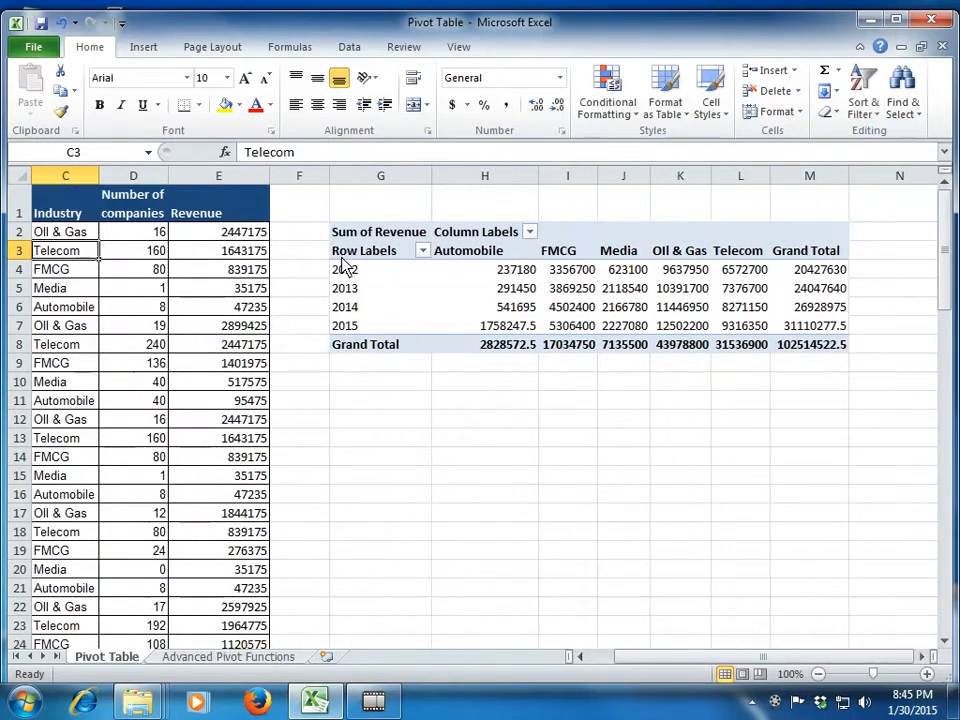
pyautogui.press('Left')
pyautogui.press('Left')
pyautogui.press('Right')
pyautogui.press('Right')
pyautogui.press('Right')
pyautogui.press('Right')
pyautogui.press('Right')
pyautogui.press('Right')
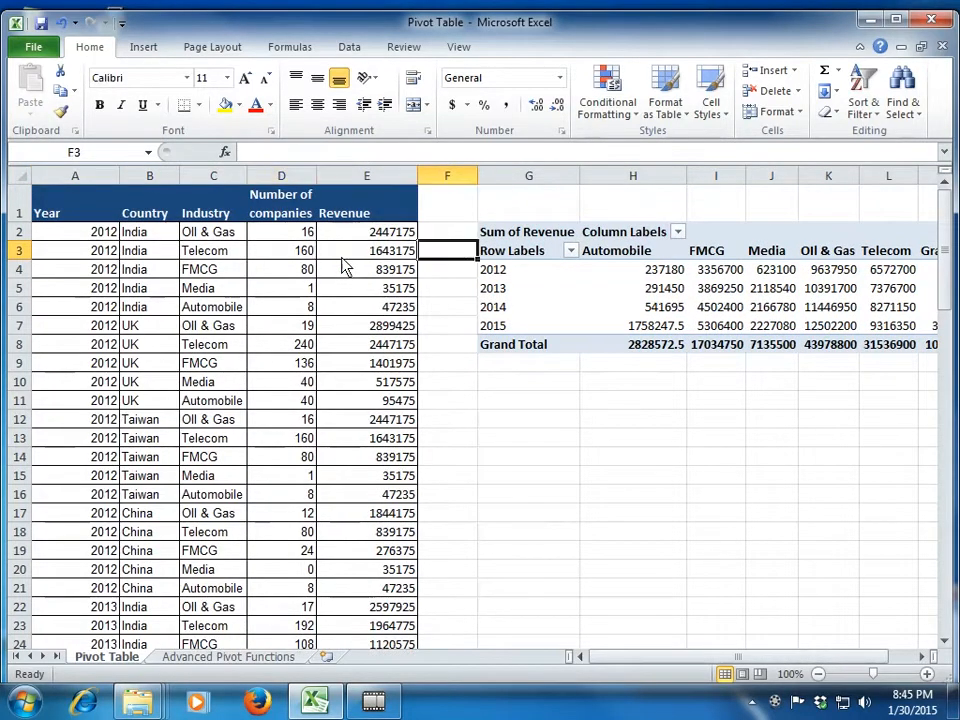
# Examine the 2012 revenue for each industry across to its Grand Total in the PivotTable
pyautogui.press('Down')
pyautogui.press('Right')
pyautogui.press('Right')
pyautogui.press('Right')
pyautogui.press('Right')
pyautogui.press('Right')
pyautogui.press('Left')
pyautogui.press('Left')
pyautogui.press('Left')
pyautogui.press('Left')
pyautogui.press('Down')
pyautogui.press('Up')
pyautogui.press('Right')
pyautogui.press('Right')
pyautogui.press('Right')
pyautogui.press('Right')
pyautogui.press('Right')
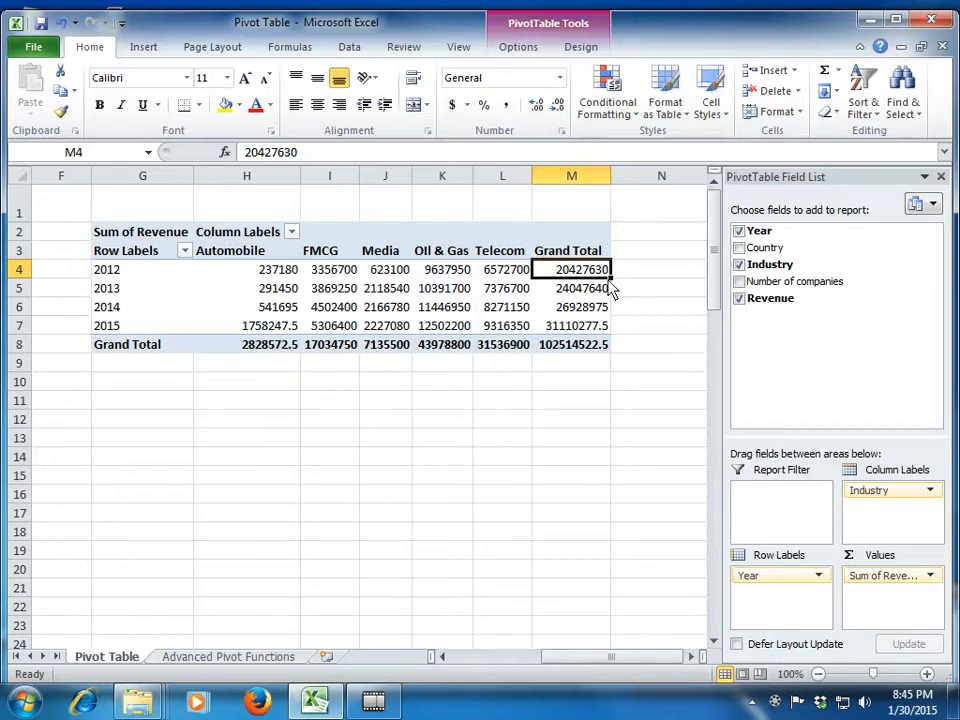
# Add Country below Year in the PivotTable's row labels and look through the nested year and country rows
pyautogui.moveTo(768, 248); pyautogui.dragTo(770, 592)
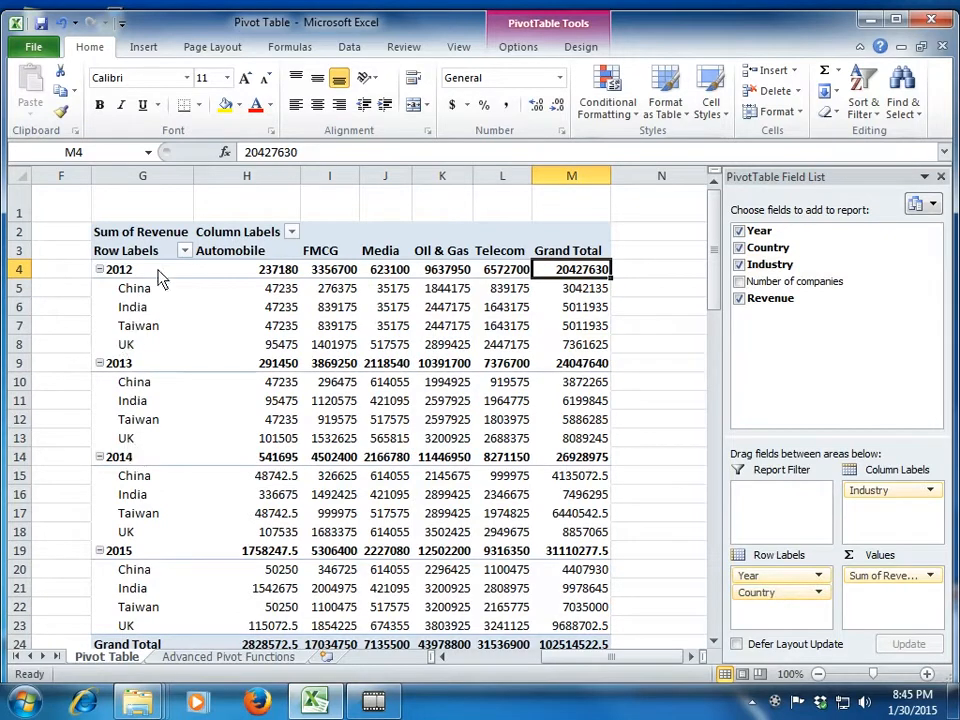
pyautogui.click(260, 295)
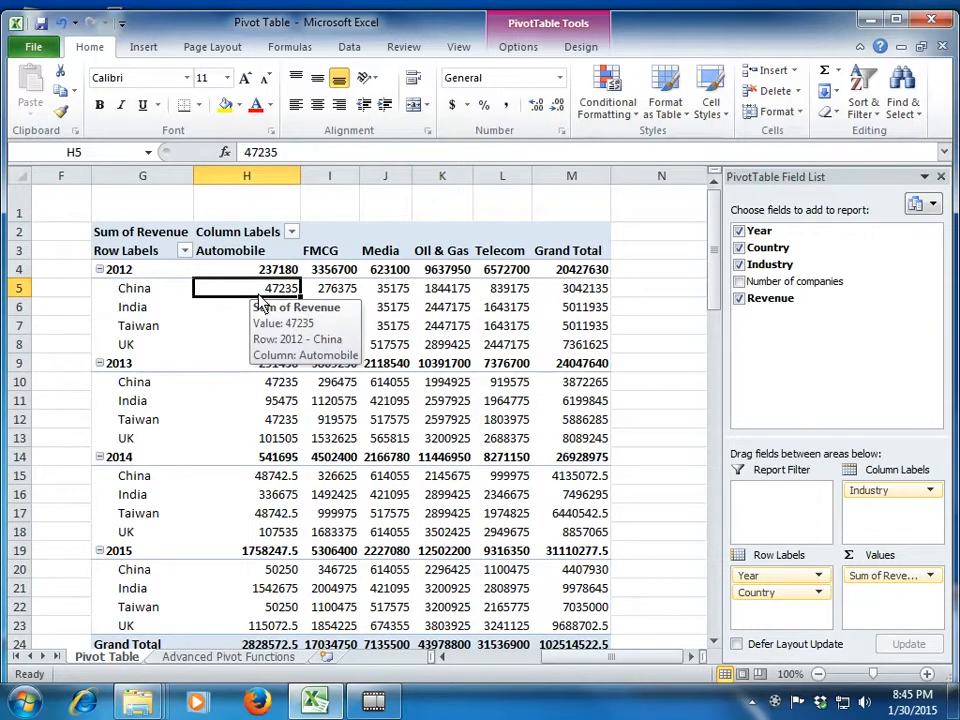
pyautogui.press('Left')
pyautogui.press('Up')
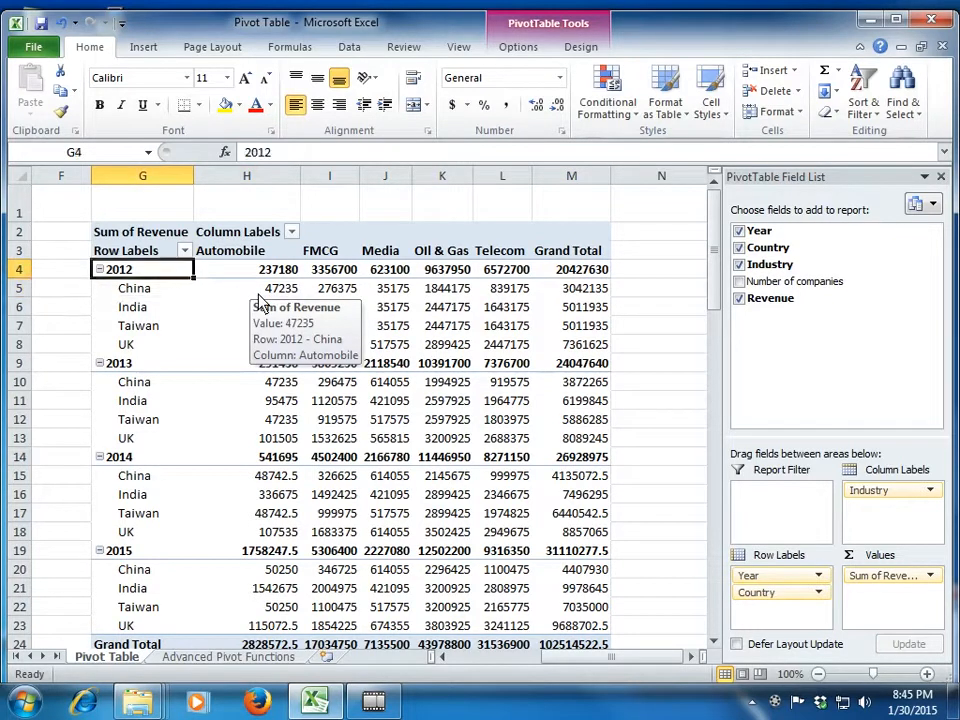
pyautogui.press('Down')
pyautogui.press('Down')
pyautogui.press('Down')
pyautogui.press('Down')
pyautogui.press('Down')
pyautogui.press('Down')
pyautogui.press('Down')
pyautogui.press('Down')
pyautogui.press('Down')
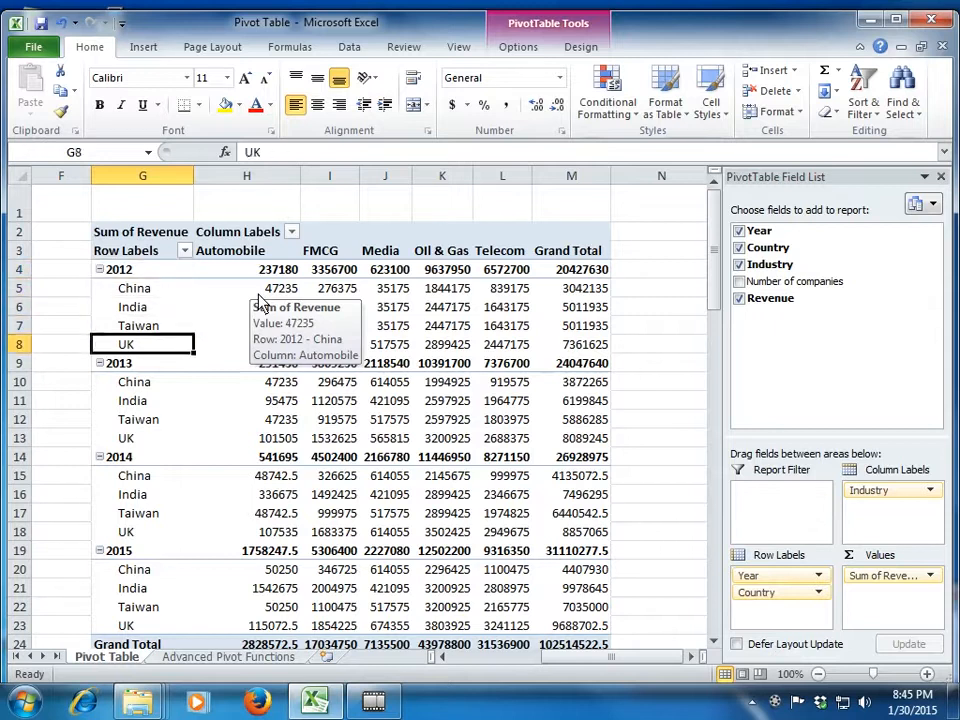
pyautogui.press('Down')
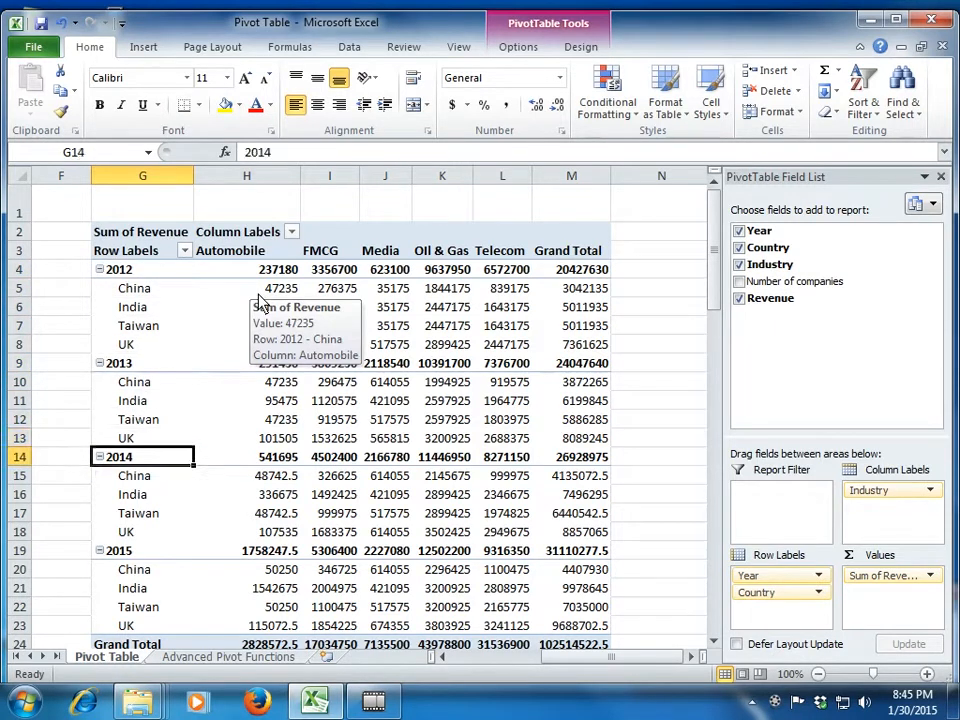
# Examine the 2014 country rows, reading China's revenue across all industries and its Grand Total
pyautogui.press('Up')
pyautogui.press('Down')
pyautogui.press('Right')
pyautogui.press('Down')
pyautogui.press('Down')
pyautogui.press('Down')
pyautogui.press('Up')
pyautogui.press('Up')
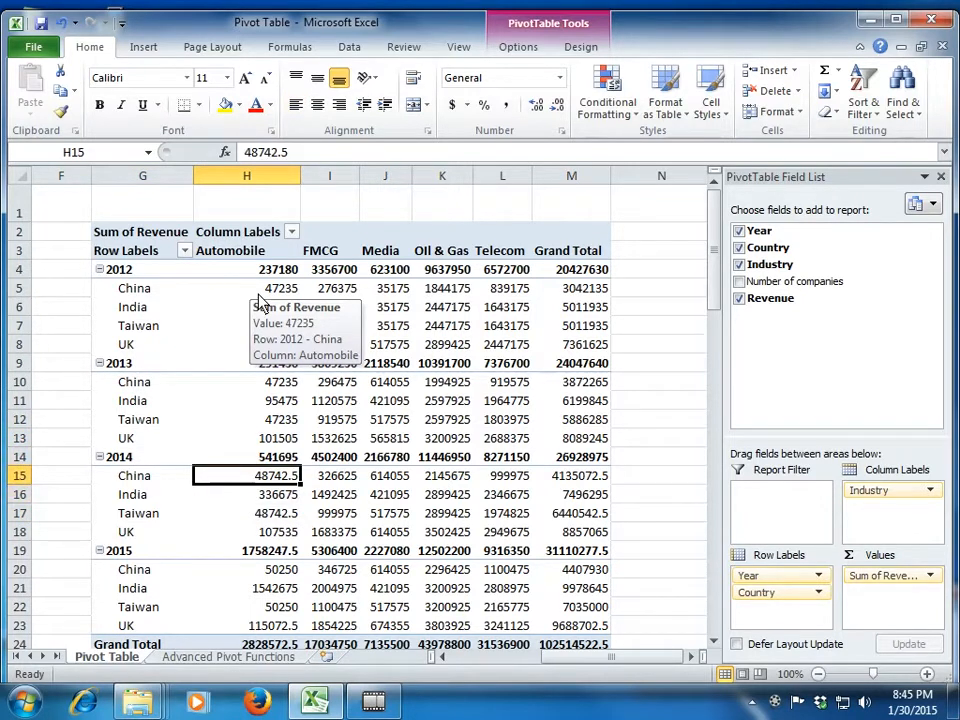
pyautogui.press('Right')
pyautogui.press('Right')
pyautogui.press('Right')
pyautogui.press('Right')
pyautogui.press('Right')
pyautogui.press('Left')
pyautogui.press('Left')
pyautogui.press('Left')
pyautogui.press('Left')
pyautogui.press('Left')
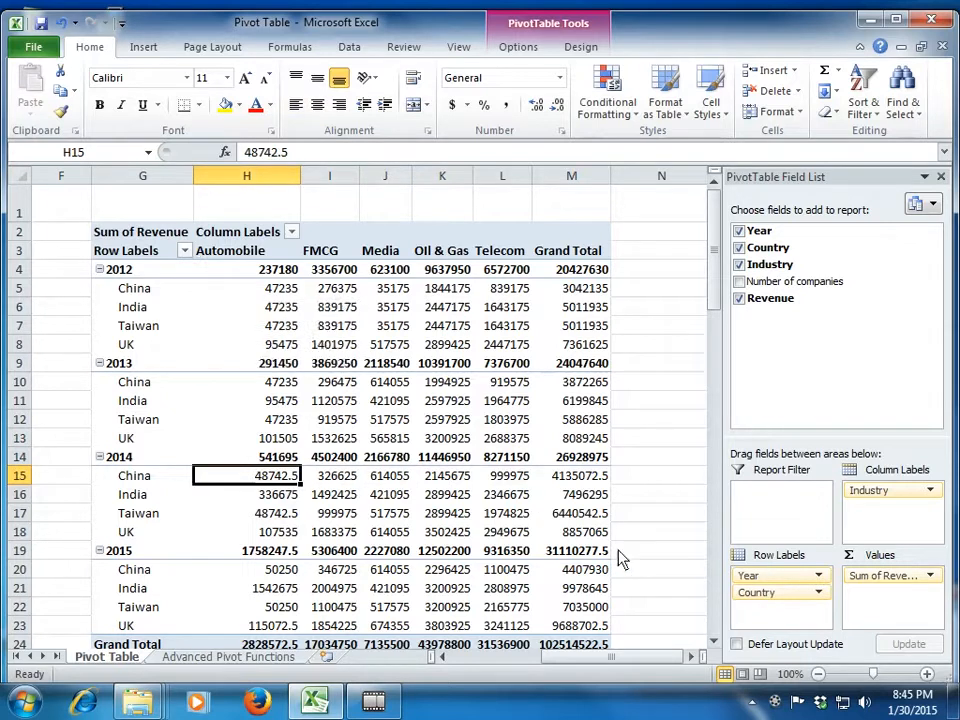
# Rearrange the PivotTable so that only Country is in the row labels and Year is the report filter
pyautogui.moveTo(752, 576); pyautogui.dragTo(768, 386)
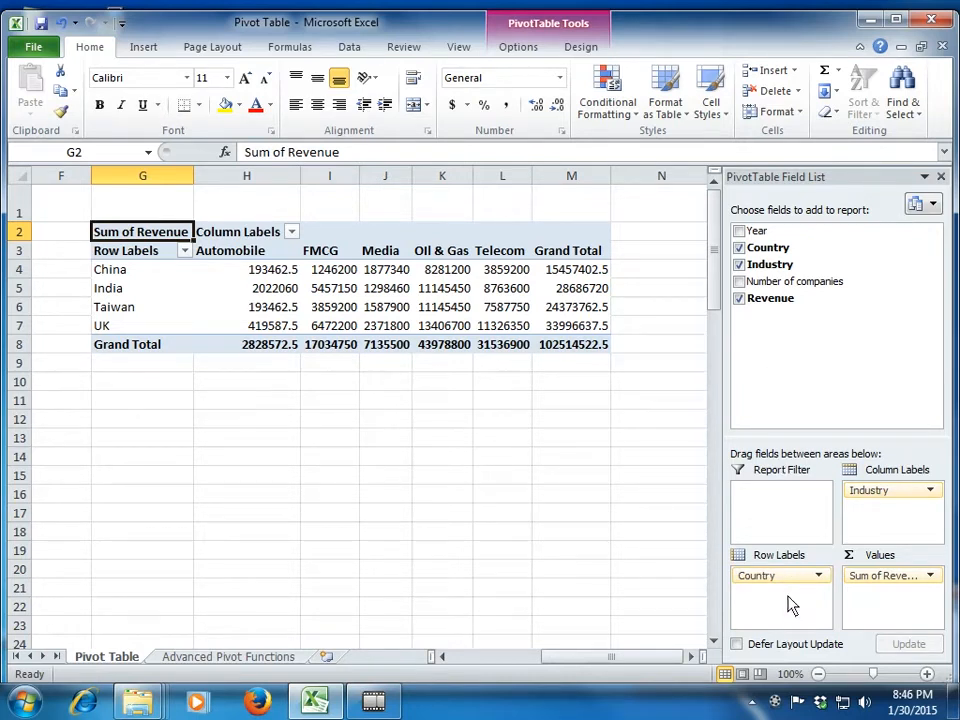
pyautogui.moveTo(786, 577); pyautogui.dragTo(787, 391)
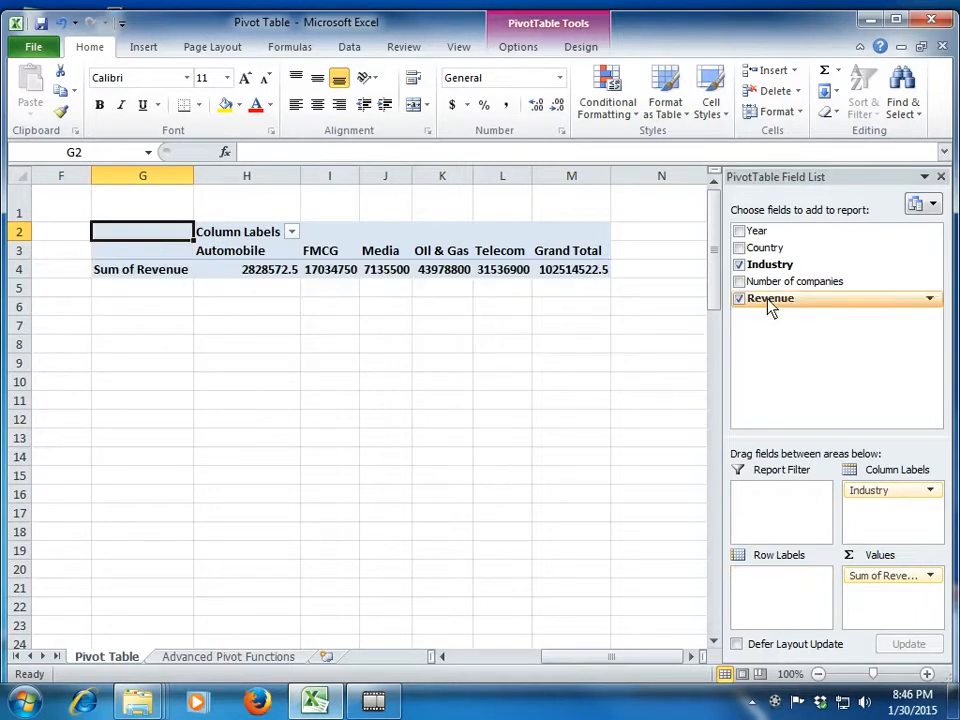
pyautogui.moveTo(765, 246); pyautogui.dragTo(789, 600)
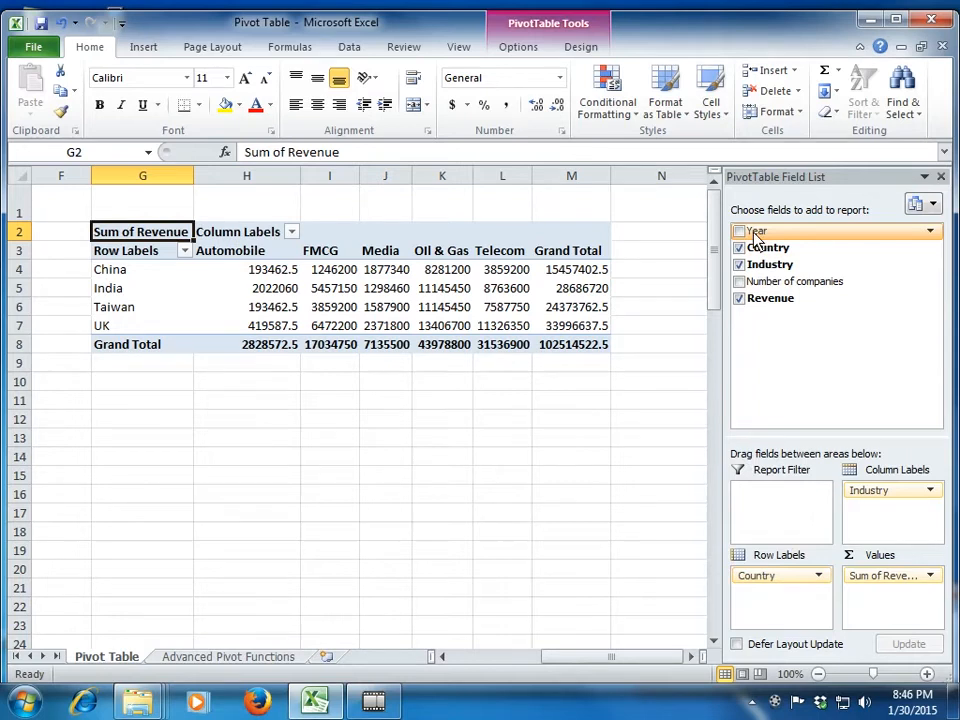
pyautogui.moveTo(757, 233); pyautogui.dragTo(755, 500)
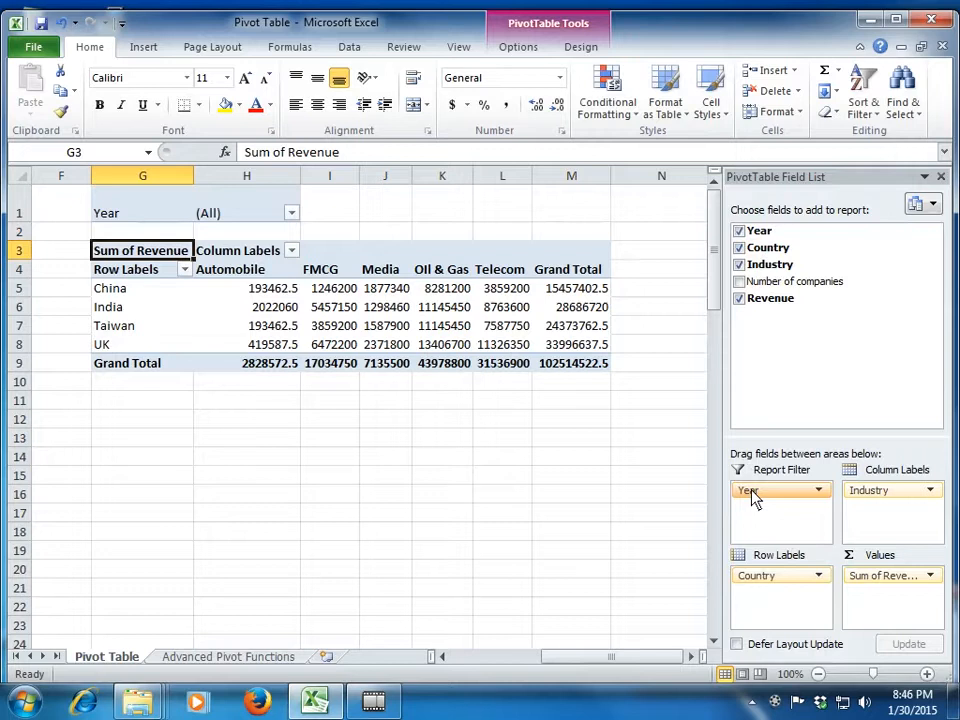
pyautogui.click(163, 220)
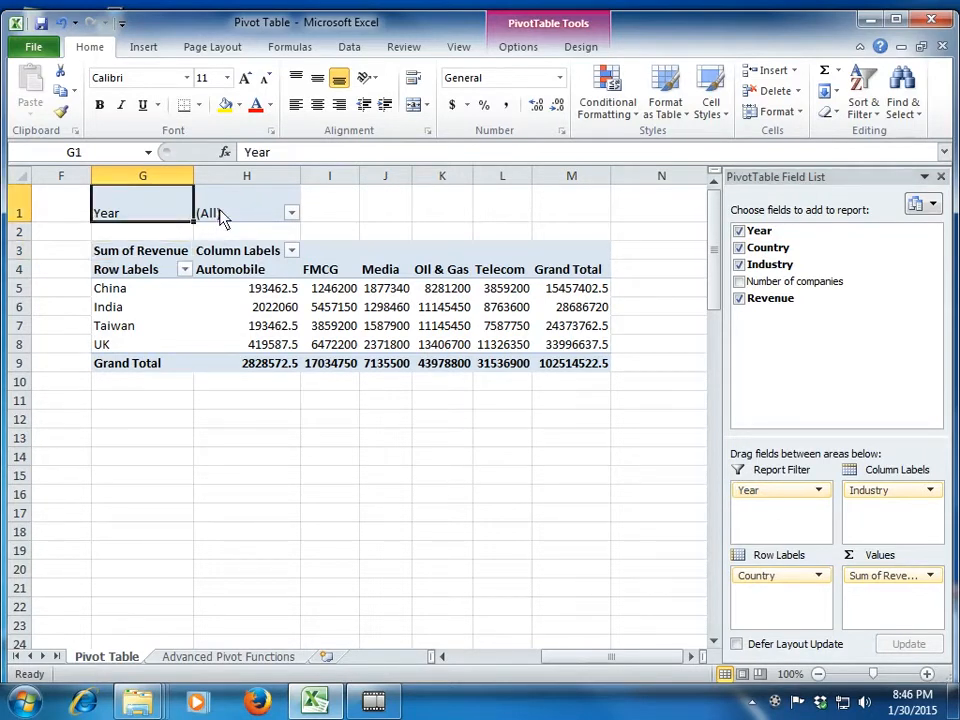
pyautogui.click(237, 218)
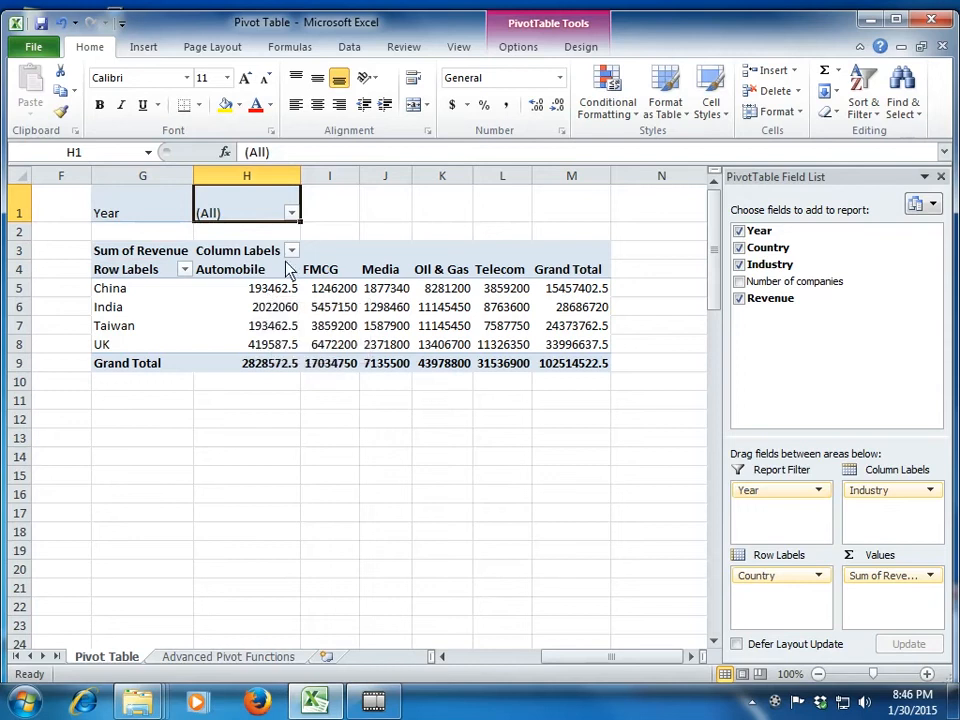
pyautogui.click(291, 213)
pyautogui.click(123, 275)
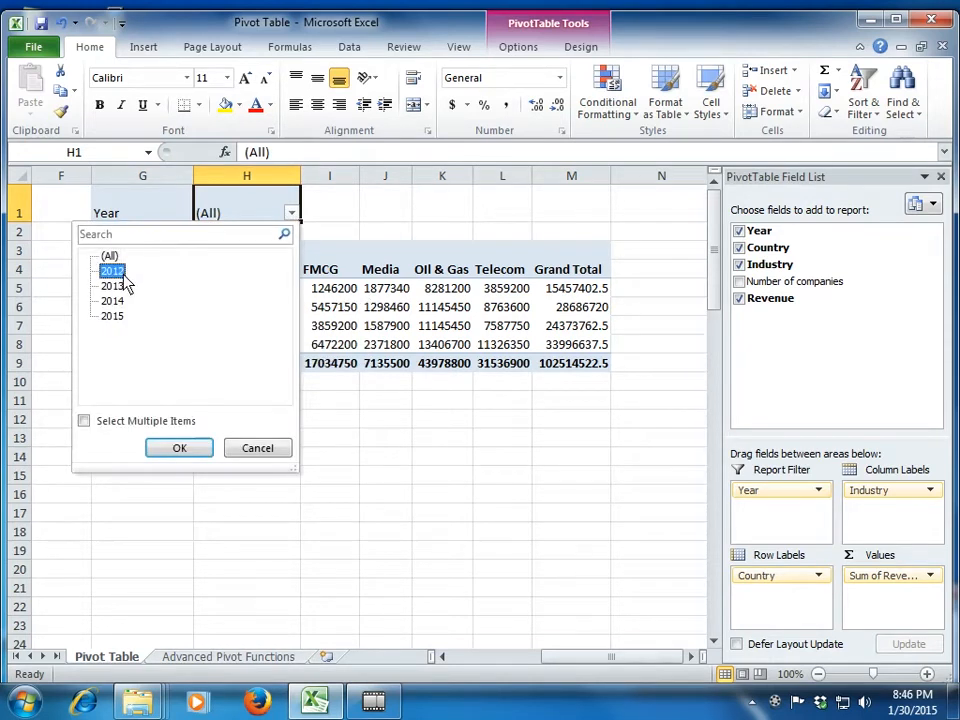
pyautogui.click(255, 450)
# Filter the PivotTable report to the year 2012 only
pyautogui.click(291, 214)
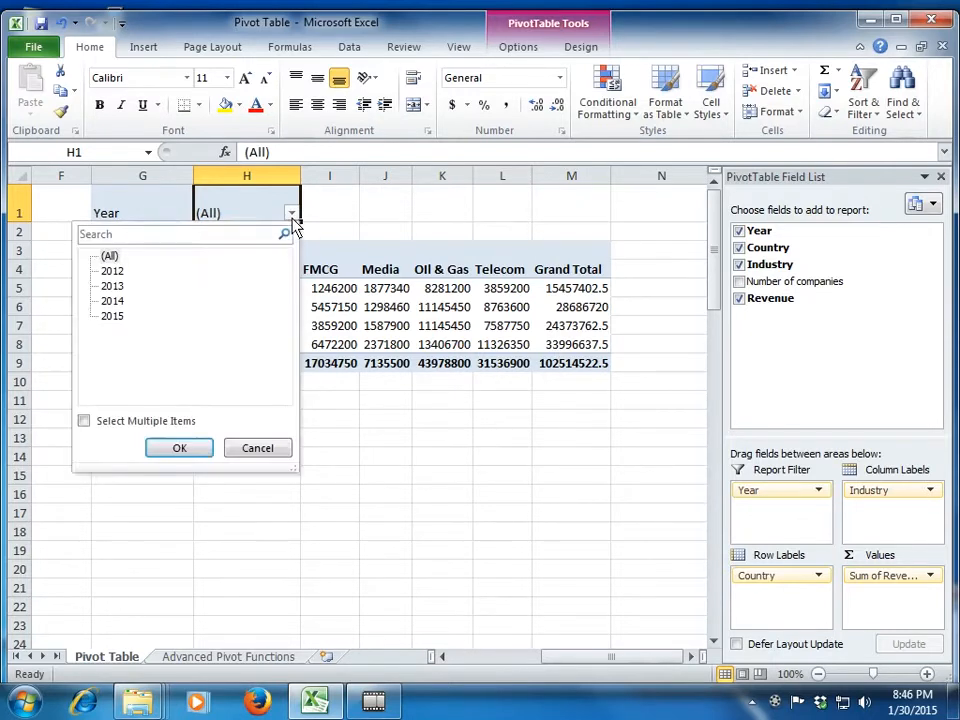
pyautogui.click(114, 272)
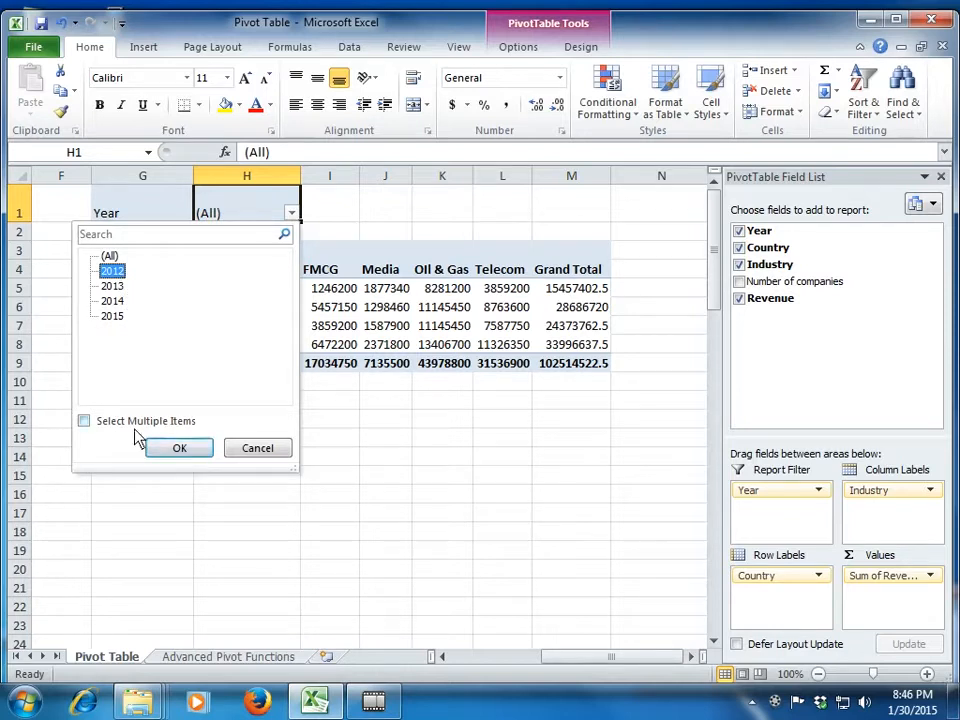
pyautogui.click(86, 423)
pyautogui.click(122, 300)
pyautogui.click(85, 422)
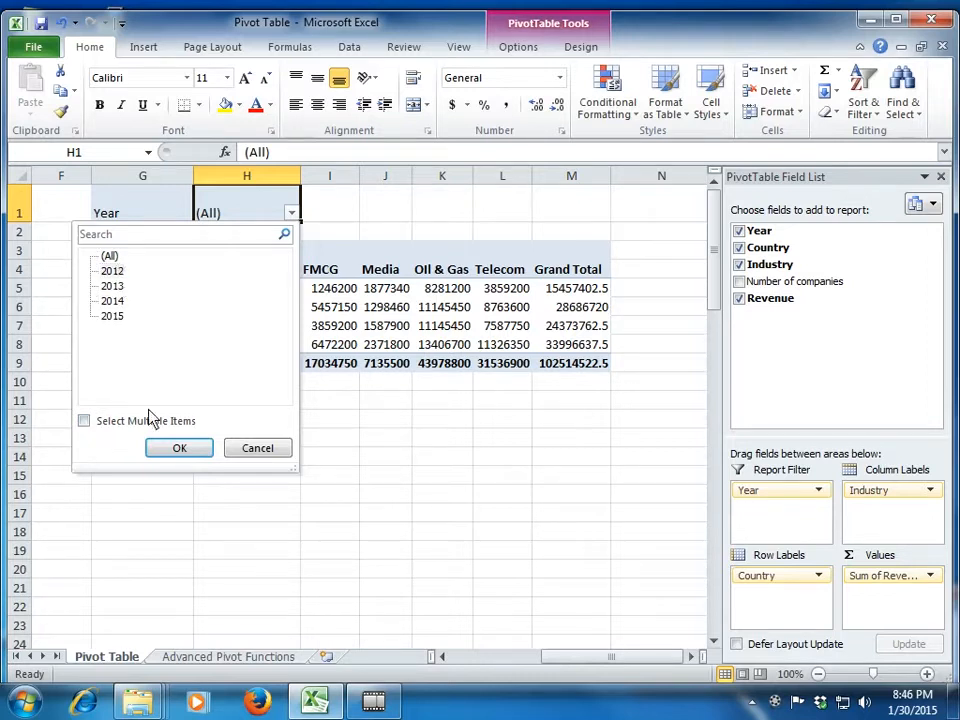
pyautogui.click(174, 452)
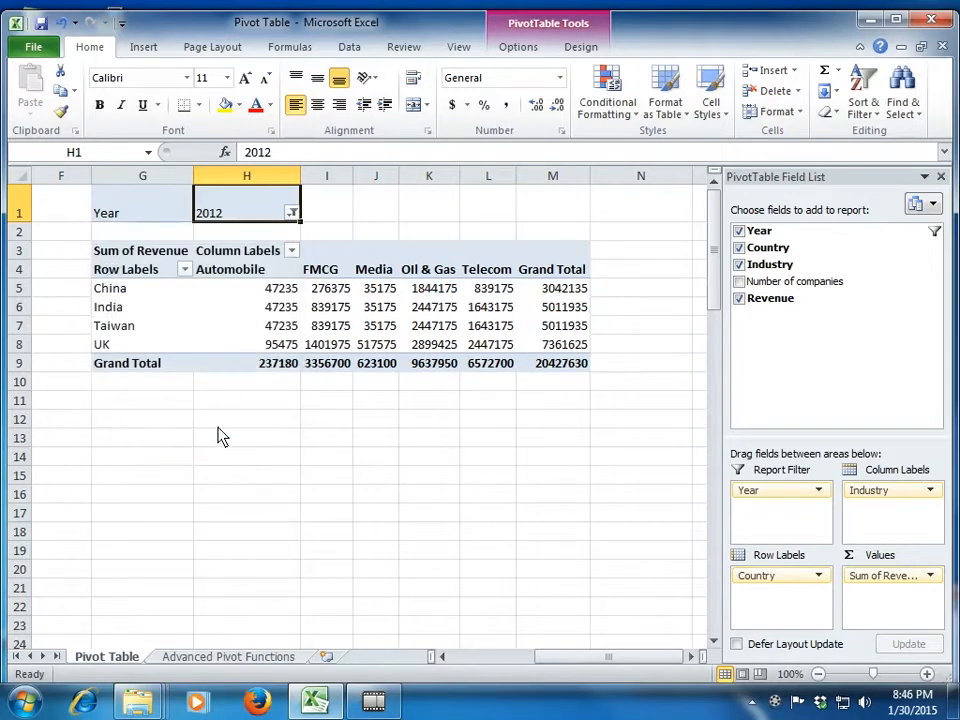
# Check India's Automobile revenue for 2012 in the PivotTable against the matching Revenue entry in the source table
pyautogui.click(282, 292)
pyautogui.press('Up')
pyautogui.press('Left')
pyautogui.press('Down')
pyautogui.press('Down')
pyautogui.press('Right')
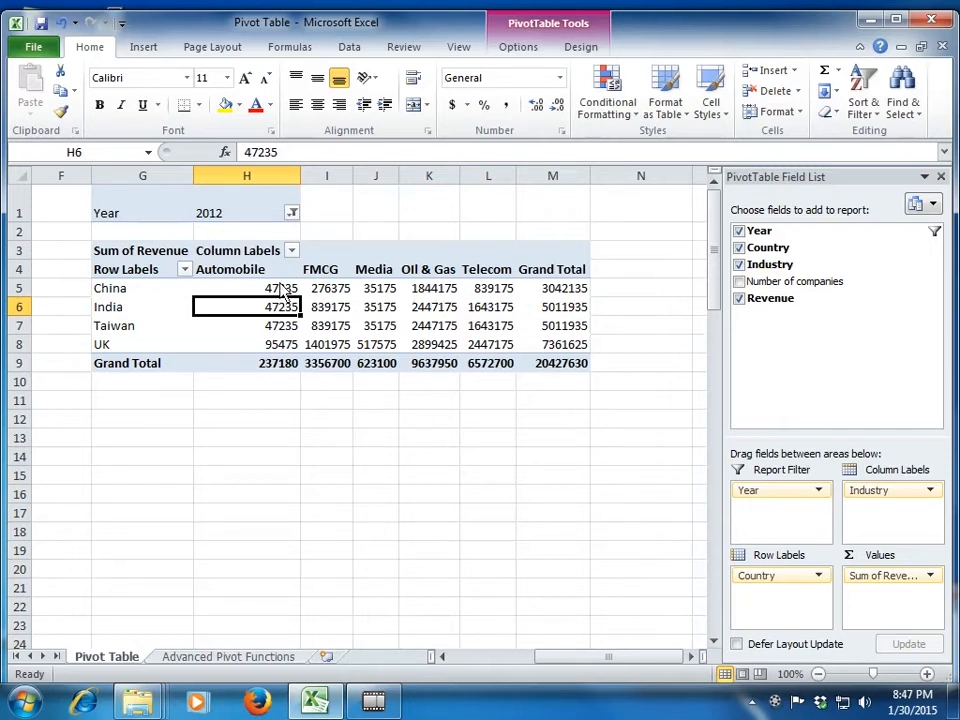
pyautogui.press('Left')
pyautogui.press('Left')
pyautogui.press('Left')
pyautogui.press('Left')
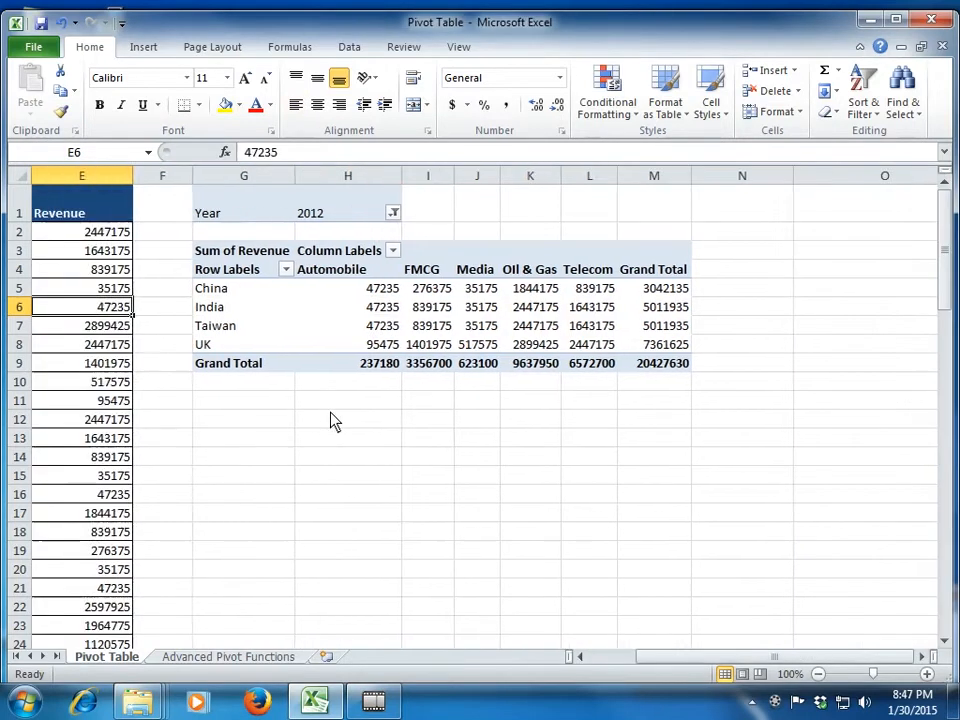
pyautogui.press('Right')
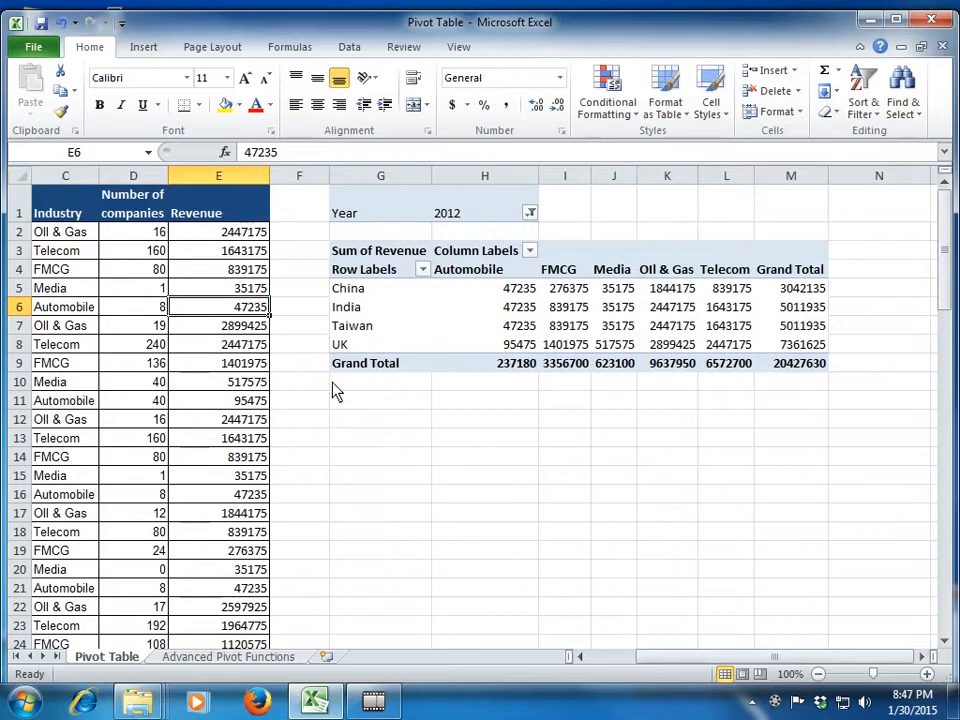
pyautogui.press('Right')
pyautogui.press('Right')
pyautogui.press('Right')
pyautogui.press('Right')
pyautogui.press('Right')
pyautogui.press('Right')
pyautogui.press('Right')
pyautogui.press('Right')
pyautogui.press('Right')
pyautogui.press('Right')
pyautogui.press('Right')
pyautogui.press('Right')
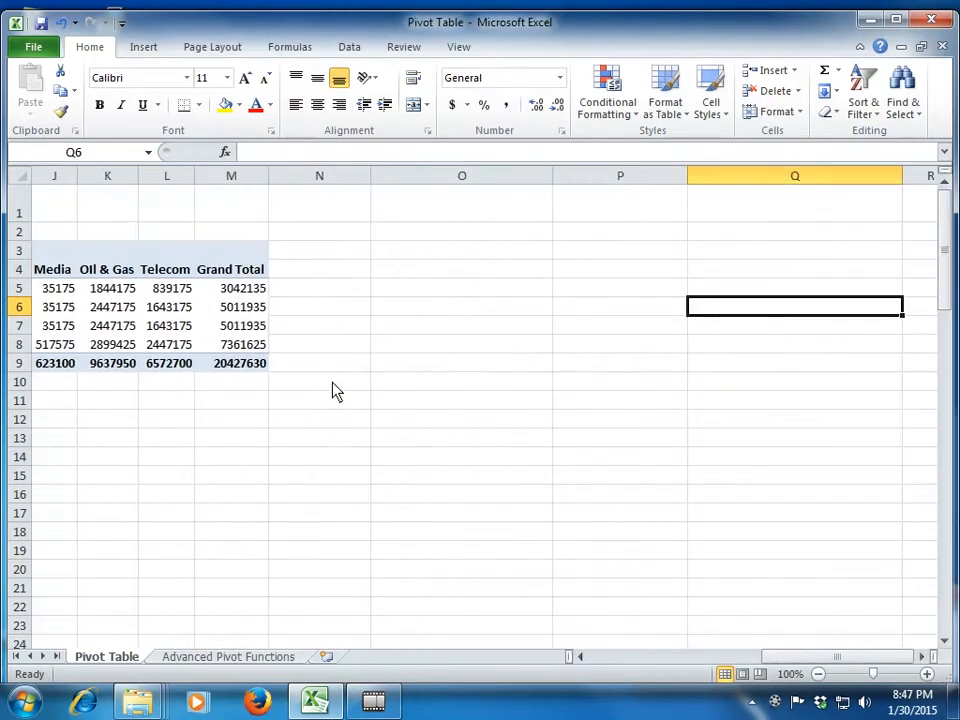
pyautogui.press('Left')
pyautogui.press('Left')
pyautogui.press('Left')
pyautogui.press('Left')
pyautogui.press('Left')
pyautogui.press('Left')
pyautogui.press('Left')
pyautogui.press('Left')
pyautogui.press('Left')
pyautogui.press('Left')
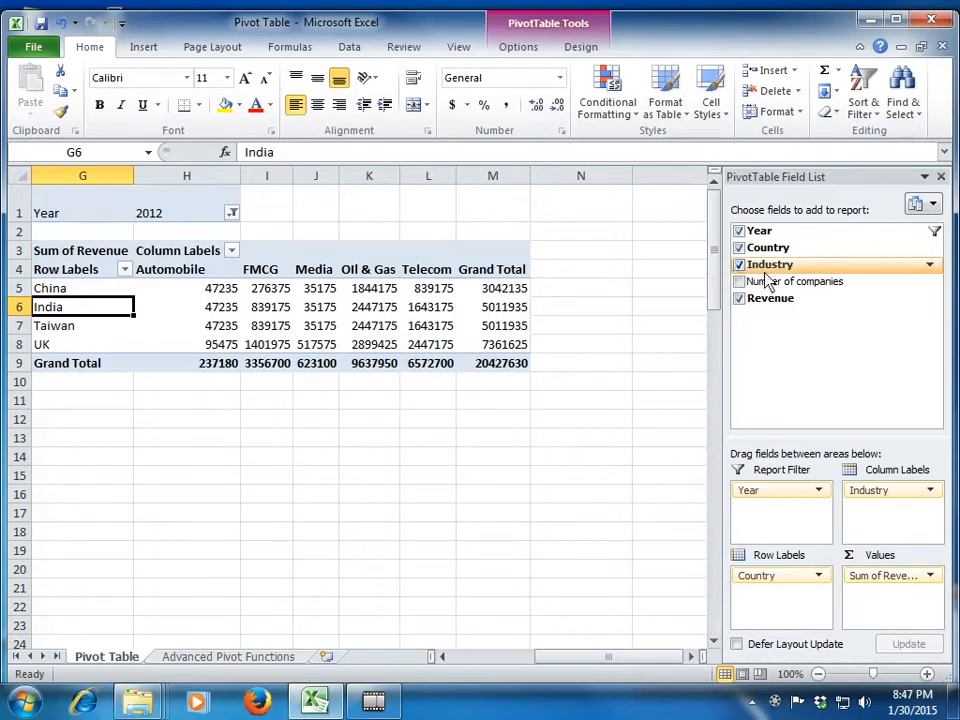
# Close the PivotTable Field List
pyautogui.click(437, 441)
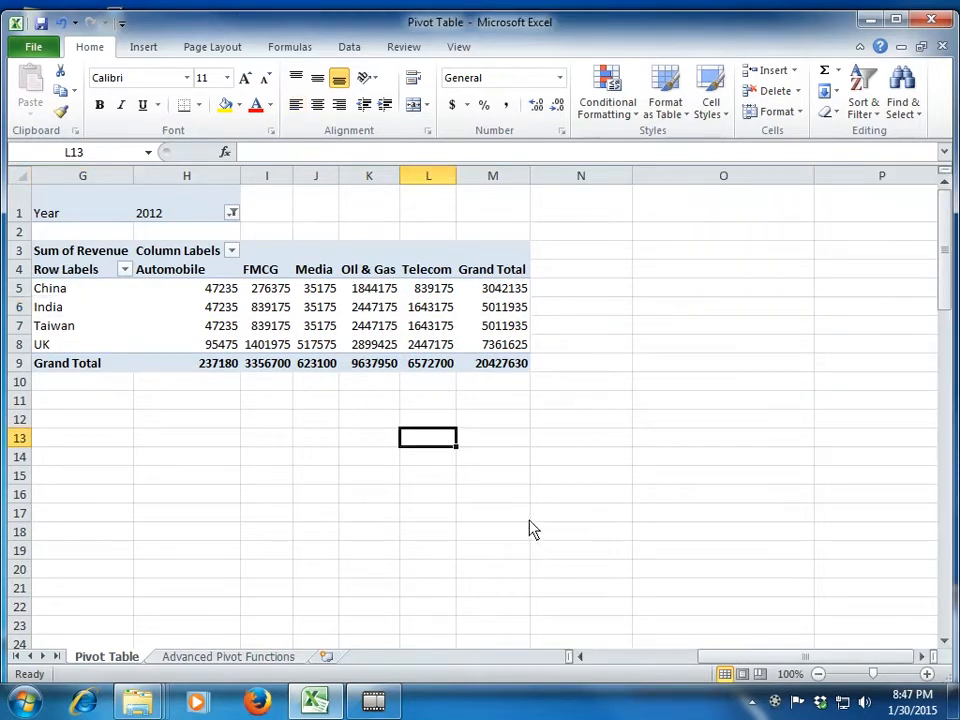
pyautogui.click(428, 329)
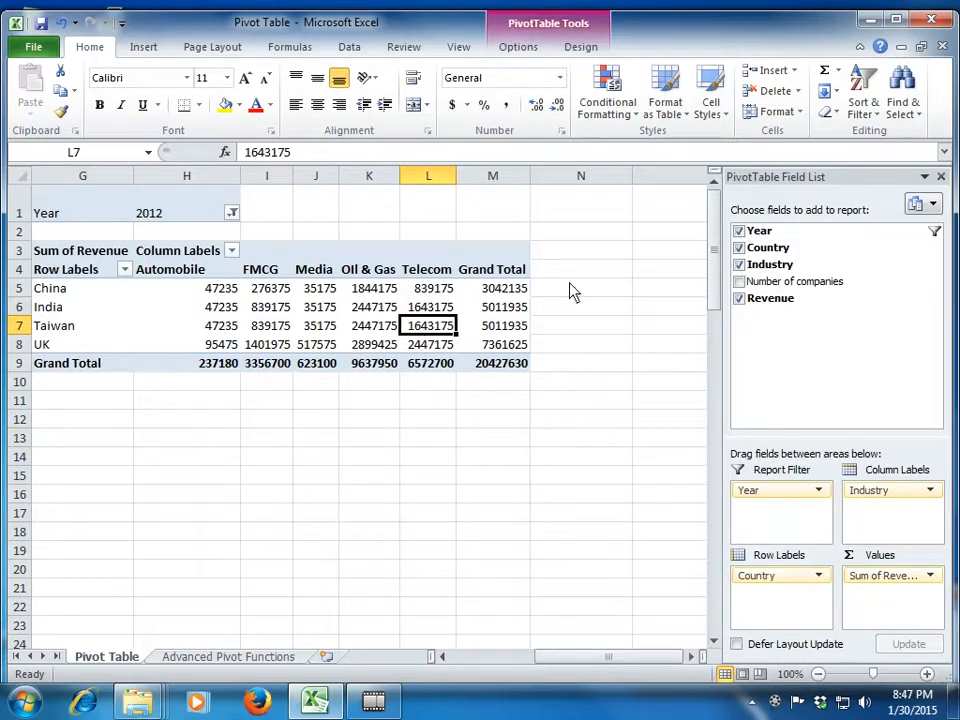
pyautogui.click(940, 179)
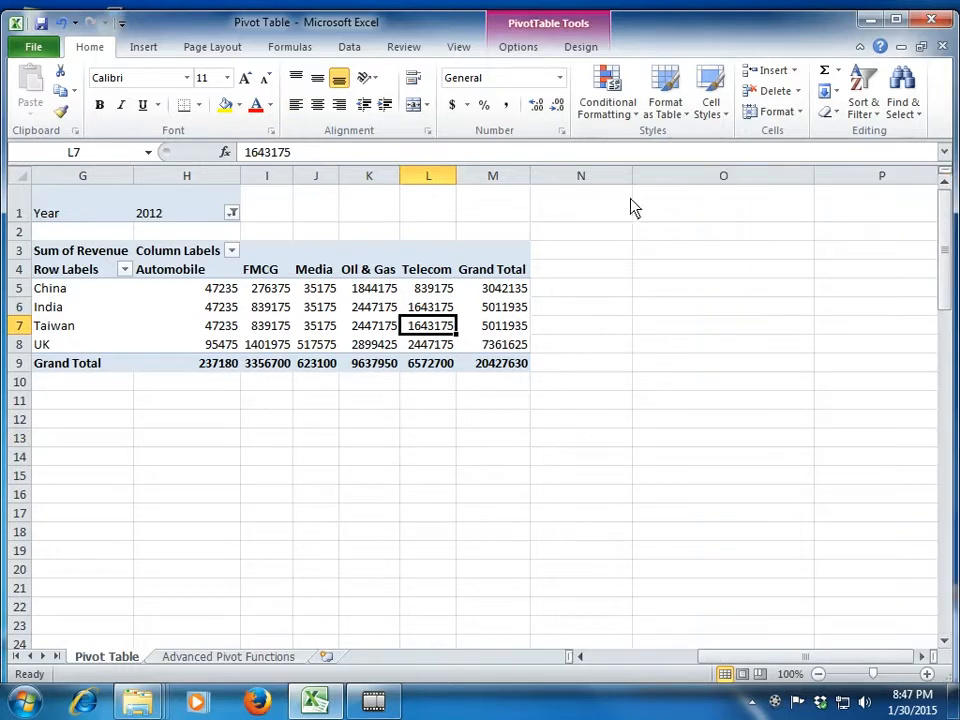
# Show the PivotTable Field List again and add Number of companies to the Values area below Sum of Revenue
pyautogui.click(512, 52)
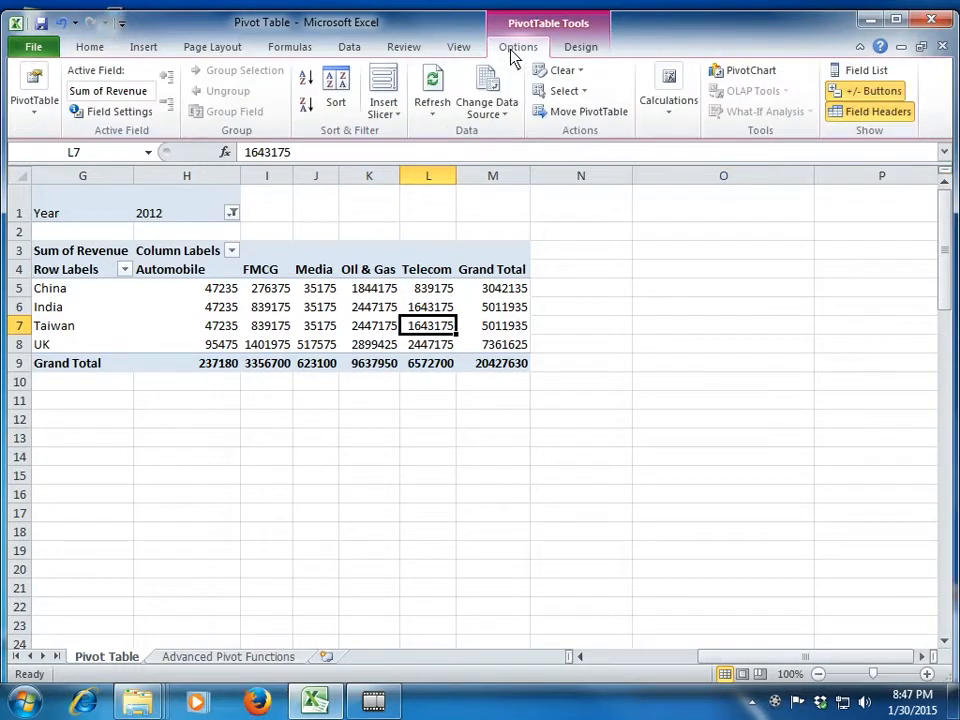
pyautogui.click(866, 72)
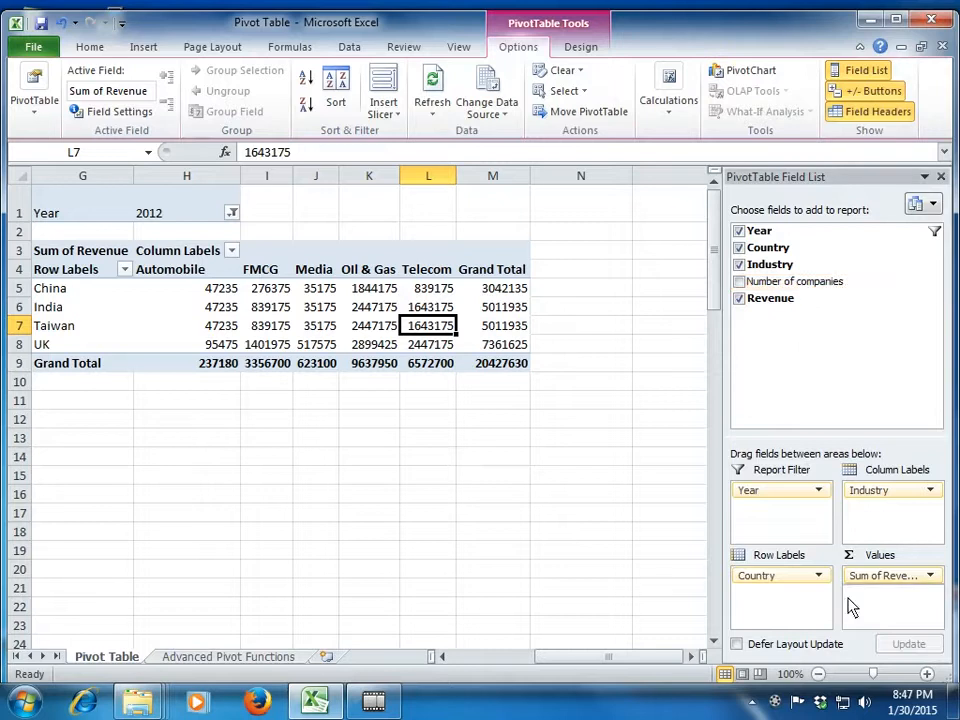
pyautogui.moveTo(916, 612); pyautogui.dragTo(911, 606)
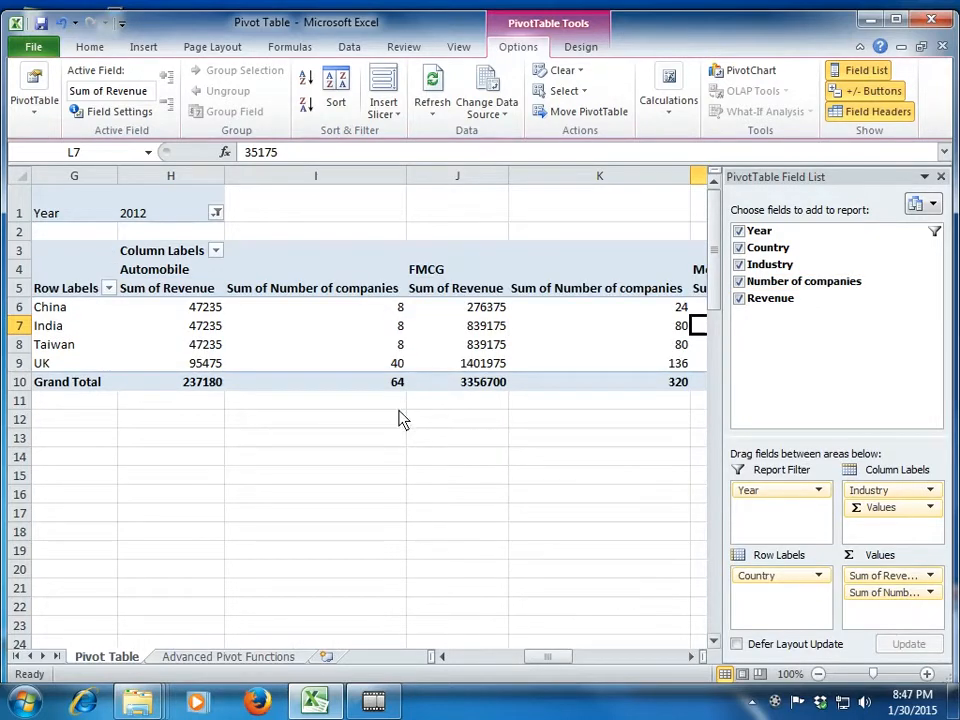
# Compare the Automobile columns for Sum of Revenue and Sum of Number of companies across the countries
pyautogui.click(288, 328)
pyautogui.press('Left')
pyautogui.press('Left')
pyautogui.press('Left')
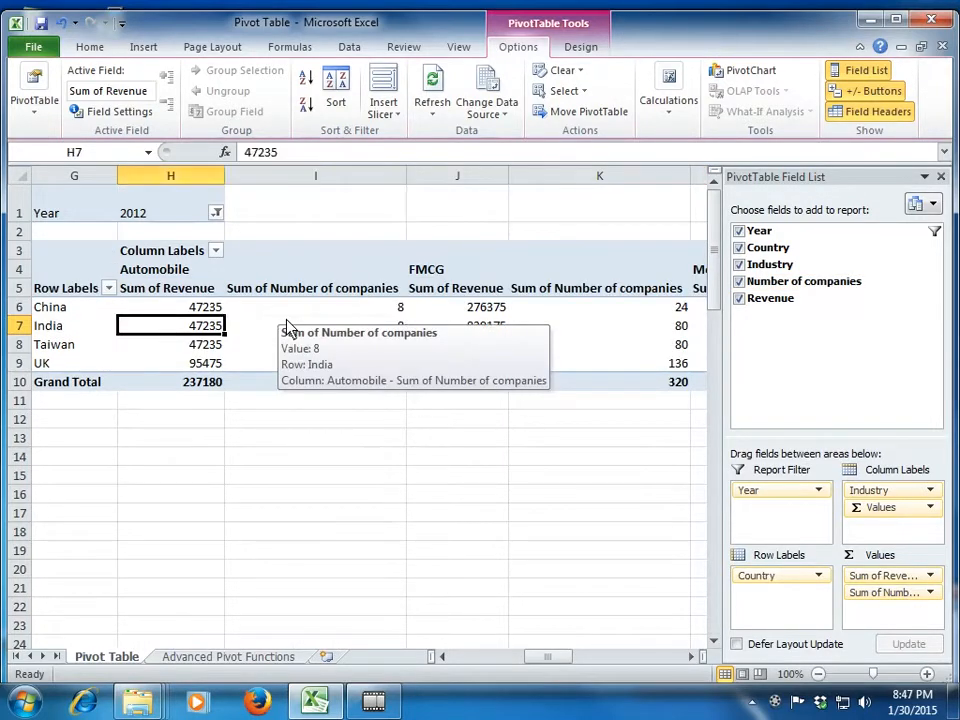
pyautogui.press('Right')
pyautogui.press('Right')
pyautogui.press('Up')
pyautogui.press('Right')
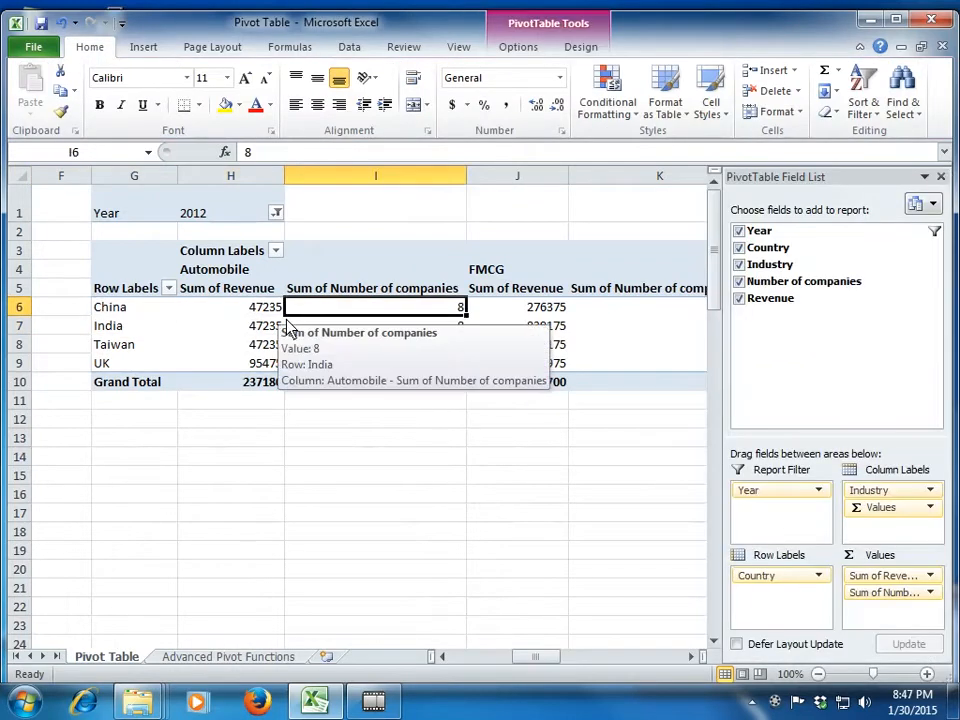
pyautogui.press('Down')
pyautogui.press('Down')
pyautogui.press('Down')
pyautogui.press('Left')
pyautogui.press('Up')
pyautogui.press('Up')
pyautogui.press('Up')
pyautogui.press('Right')
pyautogui.press('Down')
pyautogui.press('Down')
pyautogui.press('Down')
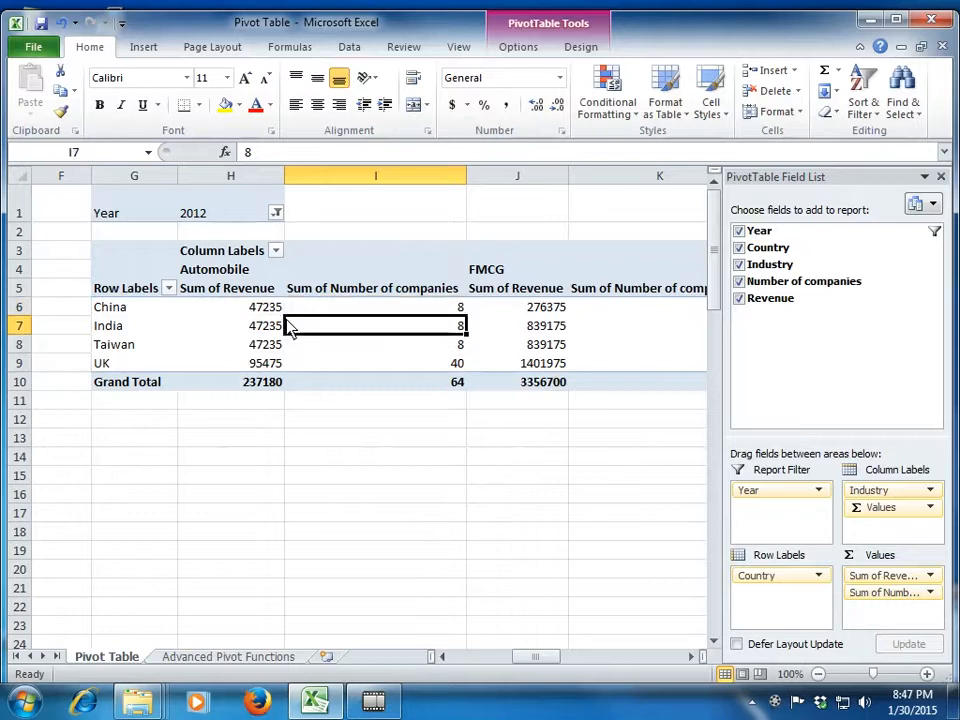
pyautogui.press('Up')
pyautogui.press('Up')
pyautogui.press('Left')
pyautogui.press('Up')
pyautogui.press('Up')
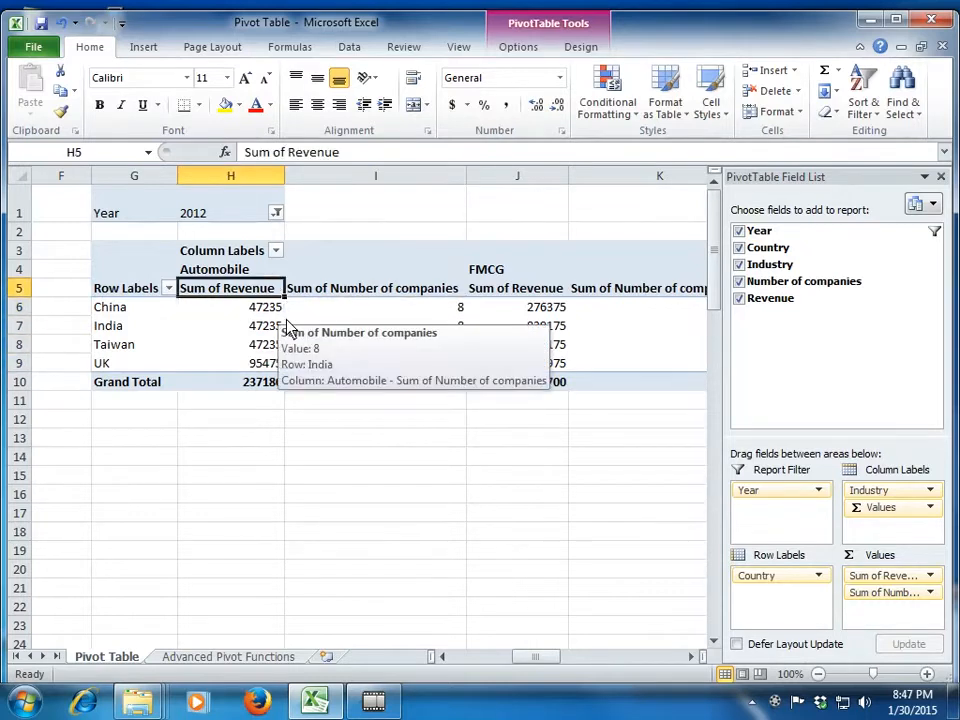
pyautogui.press('Right')
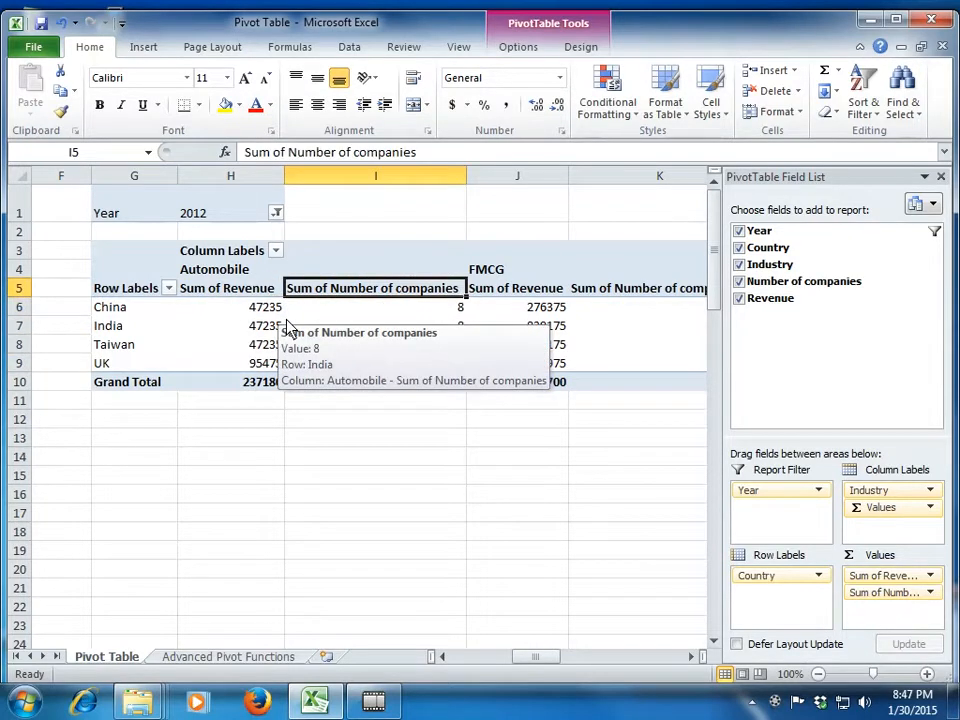
# Look across the other industry headings in the PivotTable and back to the source table's Revenue column
pyautogui.press('Left')
pyautogui.press('Up')
pyautogui.press('Right')
pyautogui.press('Right')
pyautogui.press('Right')
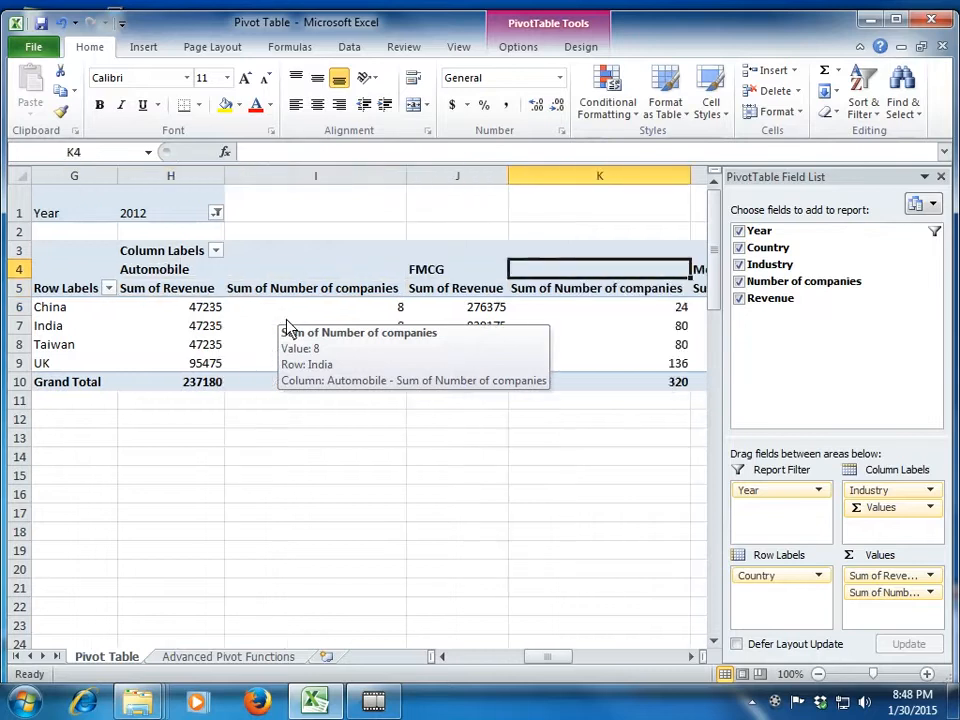
pyautogui.press('Right')
pyautogui.press('Right')
pyautogui.press('Right')
pyautogui.press('Right')
pyautogui.press('Right')
pyautogui.press('Right')
pyautogui.press('Left')
pyautogui.press('Left')
pyautogui.press('Left')
pyautogui.press('Left')
pyautogui.press('Left')
pyautogui.press('Left')
pyautogui.press('Left')
pyautogui.press('Left')
pyautogui.press('Left')
pyautogui.press('Left')
pyautogui.press('Left')
pyautogui.press('Left')
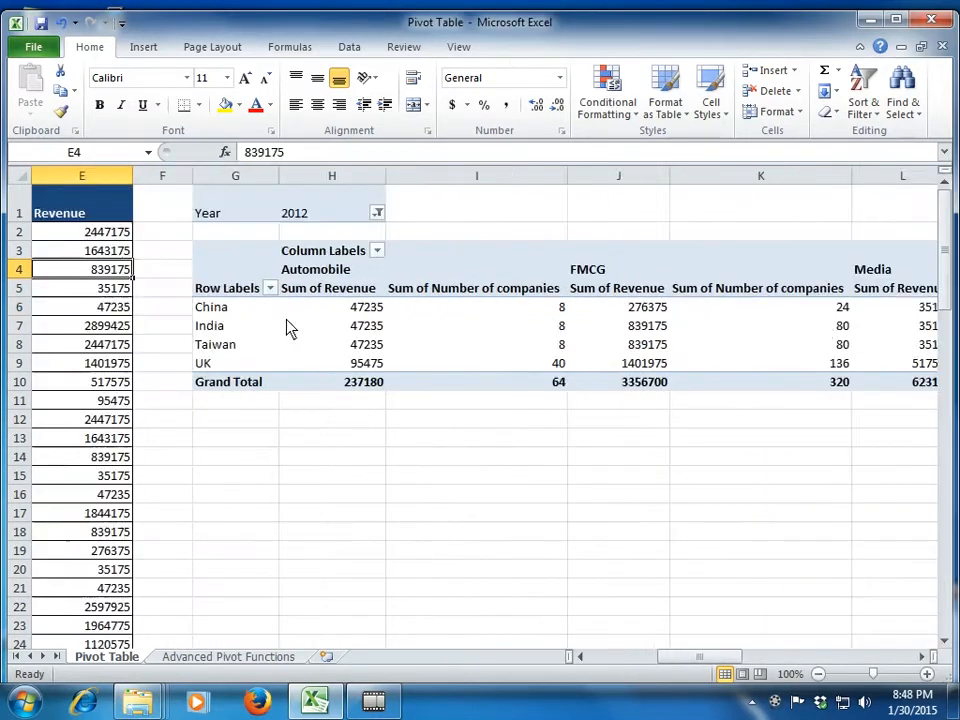
# Remove Sum of Number of companies from the Values area of the PivotTable
pyautogui.press('Right')
pyautogui.press('Right')
pyautogui.press('Right')
pyautogui.press('Right')
pyautogui.press('Right')
pyautogui.press('Right')
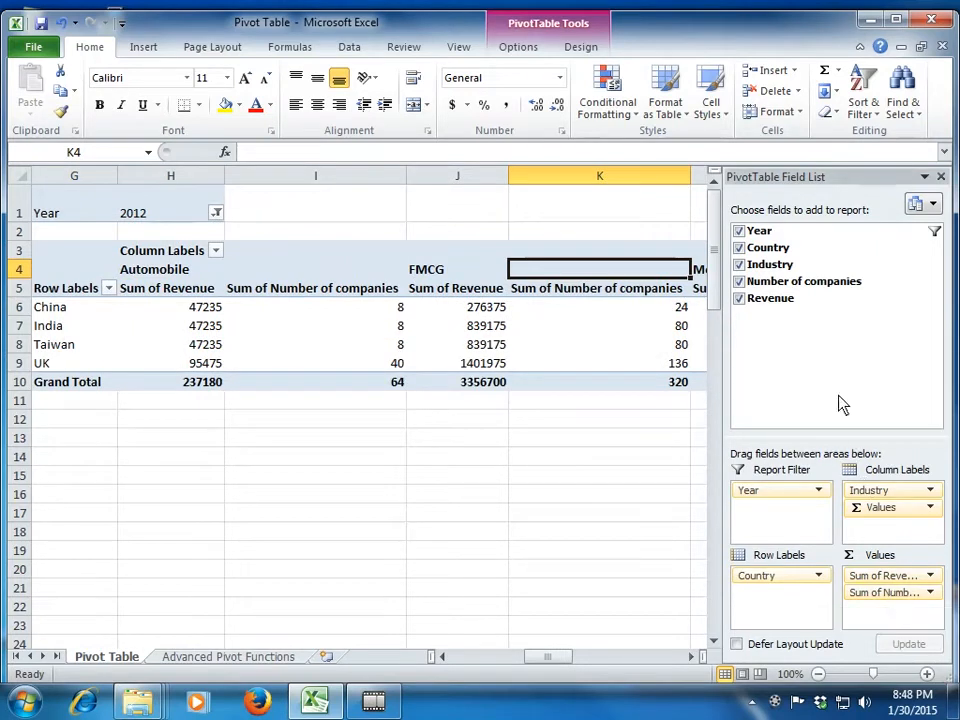
pyautogui.moveTo(884, 593); pyautogui.dragTo(840, 402)
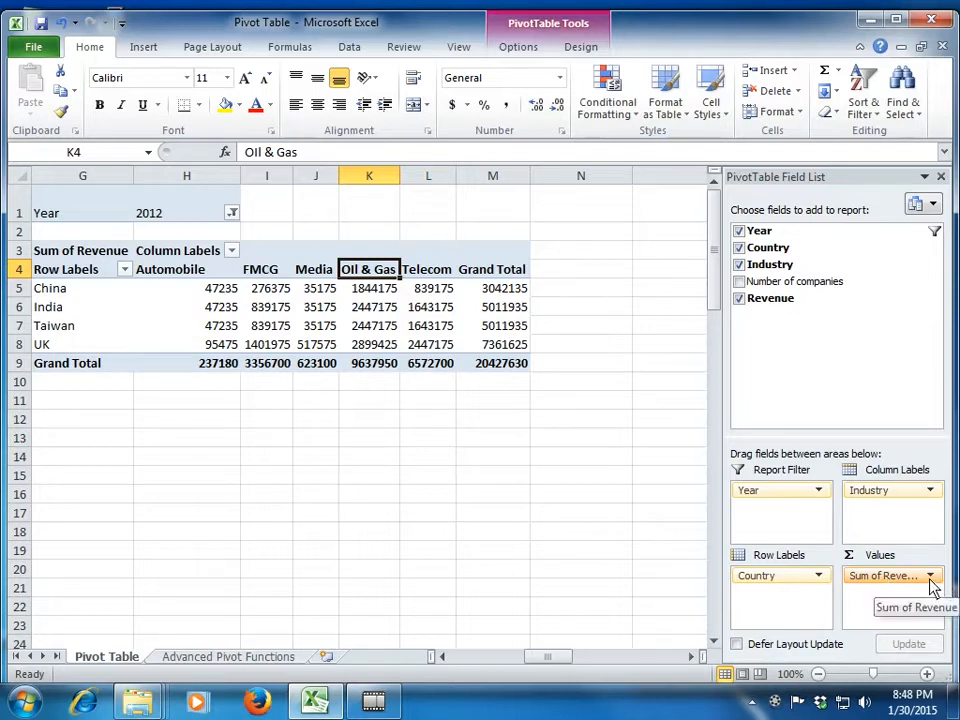
# Open the value field settings of Sum of Revenue and try Count, Average, Max and Min as the summary function
pyautogui.click(931, 577)
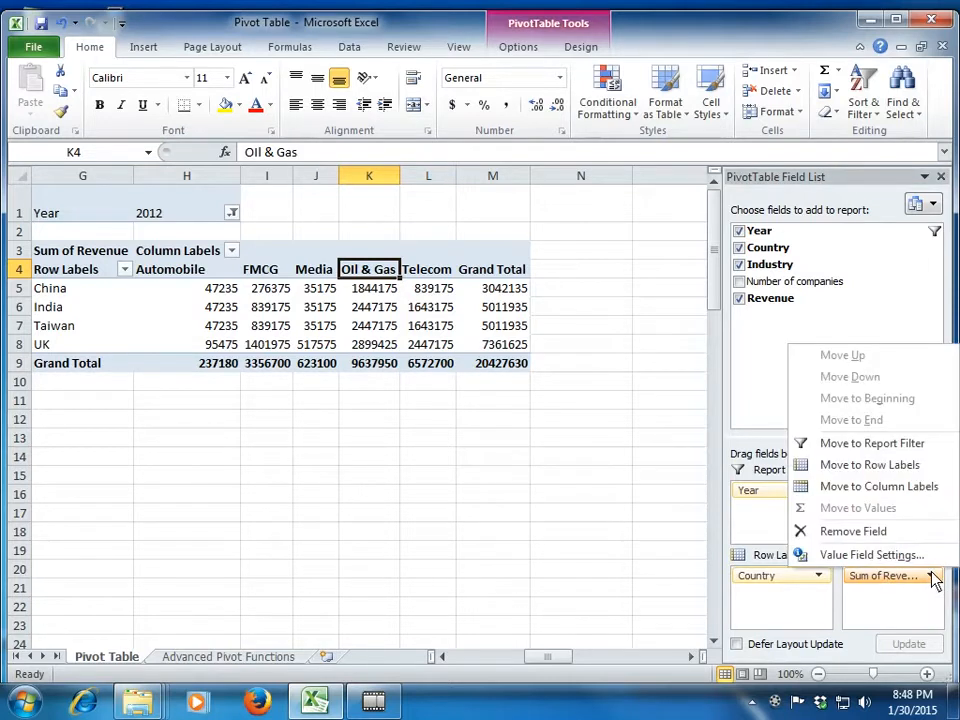
pyautogui.click(866, 555)
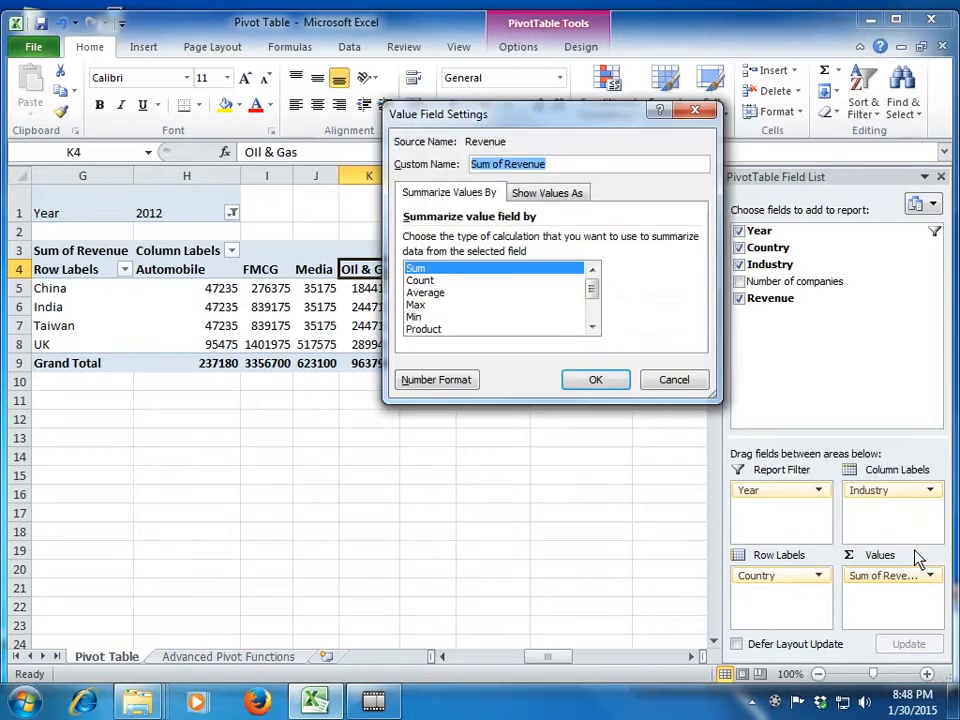
pyautogui.click(491, 281)
pyautogui.click(487, 293)
pyautogui.click(485, 302)
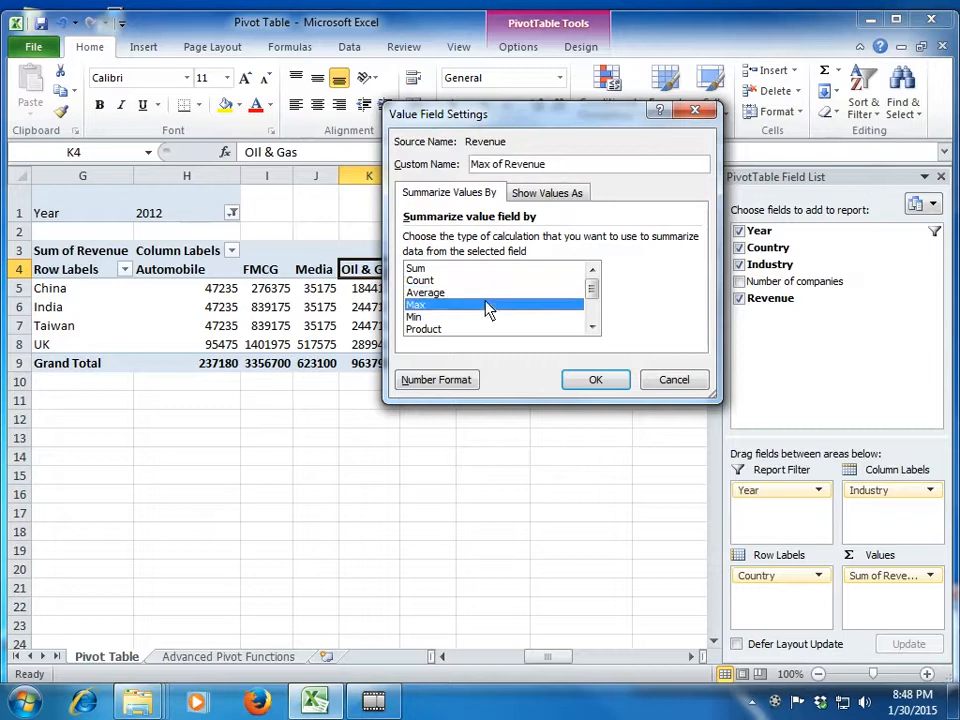
pyautogui.click(485, 284)
pyautogui.click(486, 293)
pyautogui.click(489, 317)
pyautogui.click(497, 305)
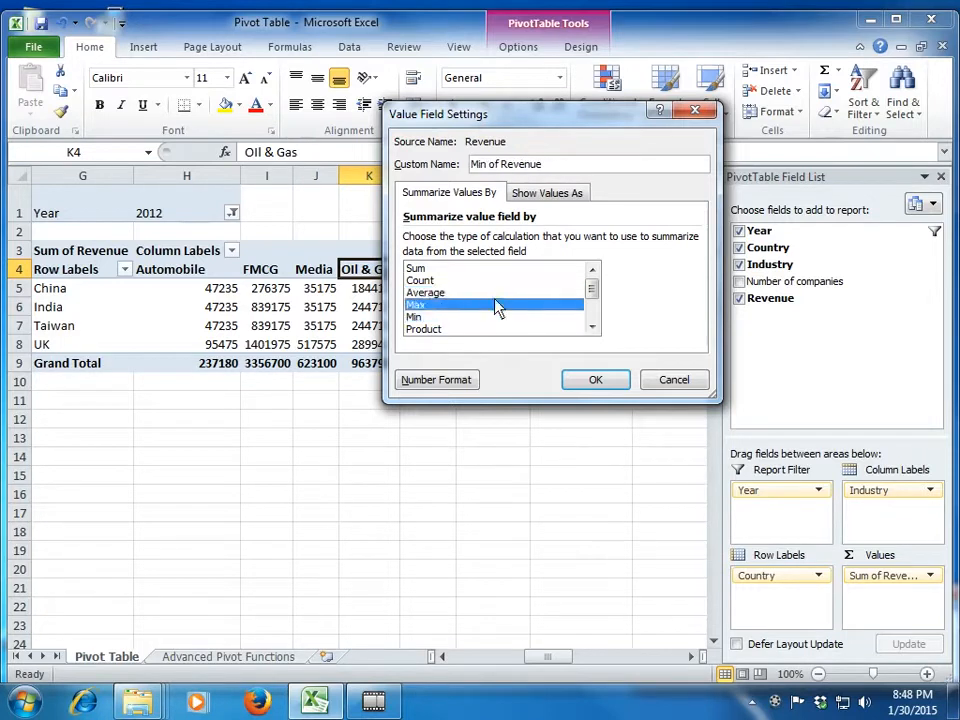
# Browse the remaining summary functions for Revenue, choose Sum and apply the value field settings
pyautogui.click(592, 328)
pyautogui.click(592, 328)
pyautogui.click(592, 328)
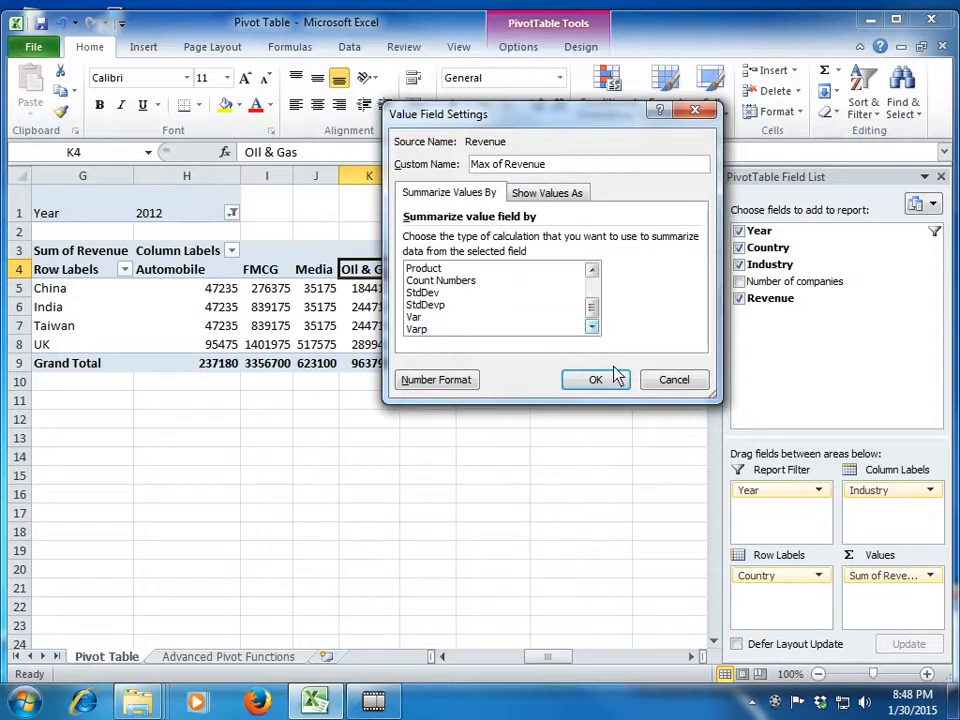
pyautogui.scroll(2, 577, 303)
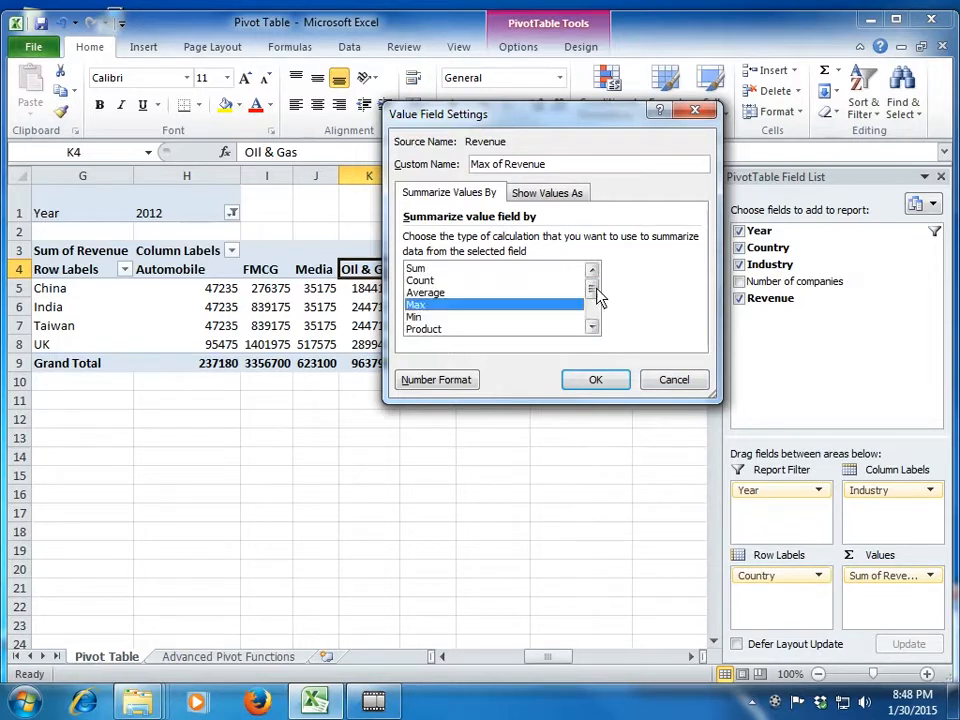
pyautogui.click(548, 270)
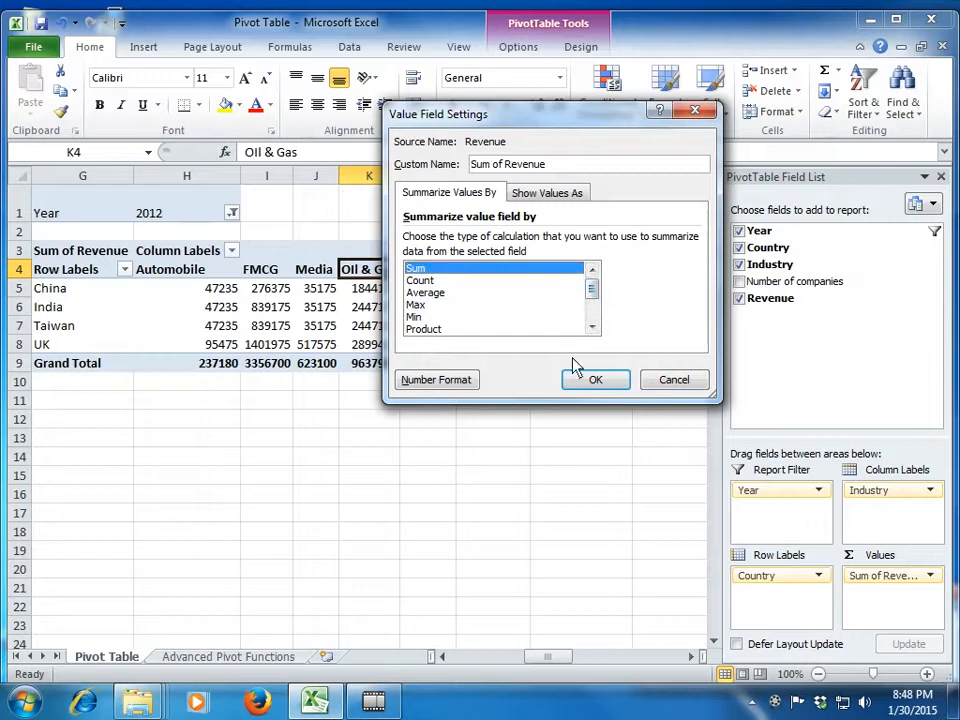
pyautogui.click(591, 379)
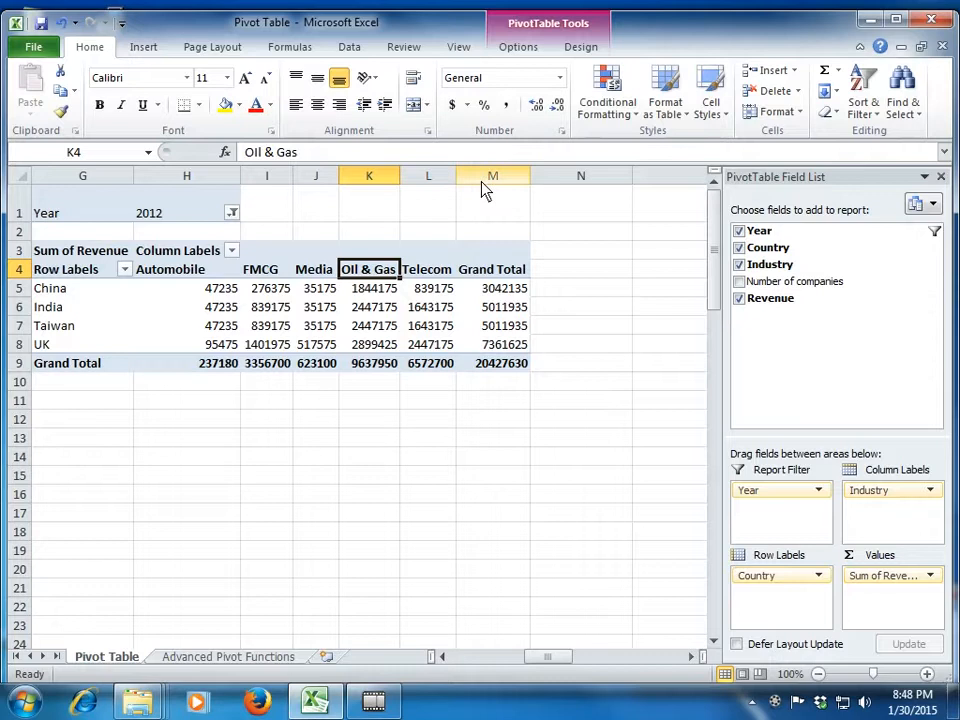
# View the field settings of Sum of Revenue from India's Media value and close them without changes
pyautogui.click(495, 440)
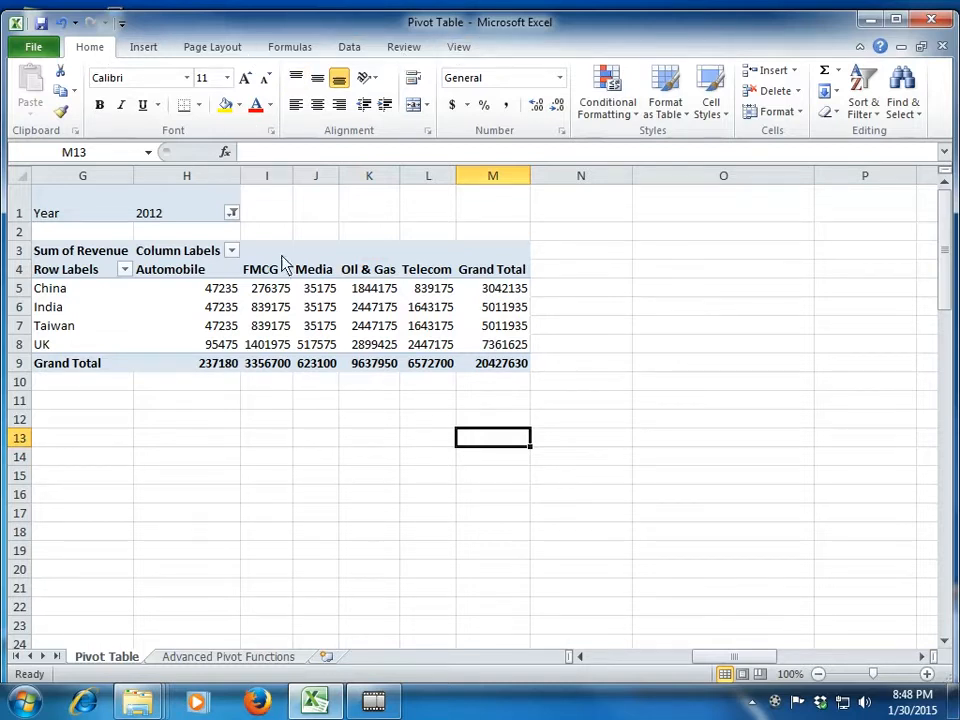
pyautogui.click(321, 309)
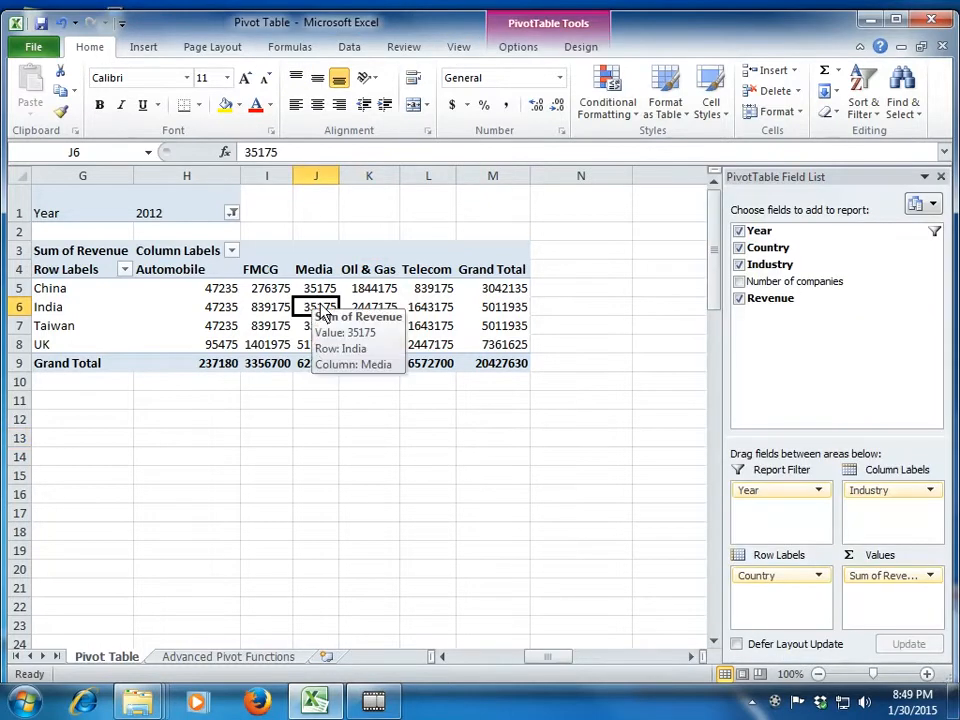
pyautogui.click(518, 56)
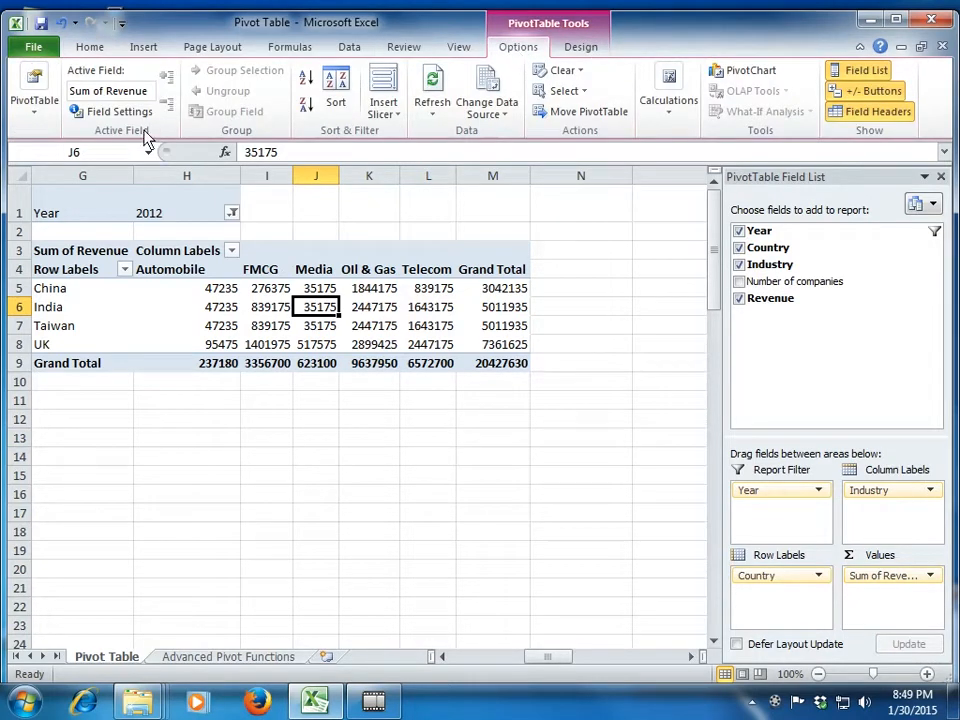
pyautogui.click(118, 112)
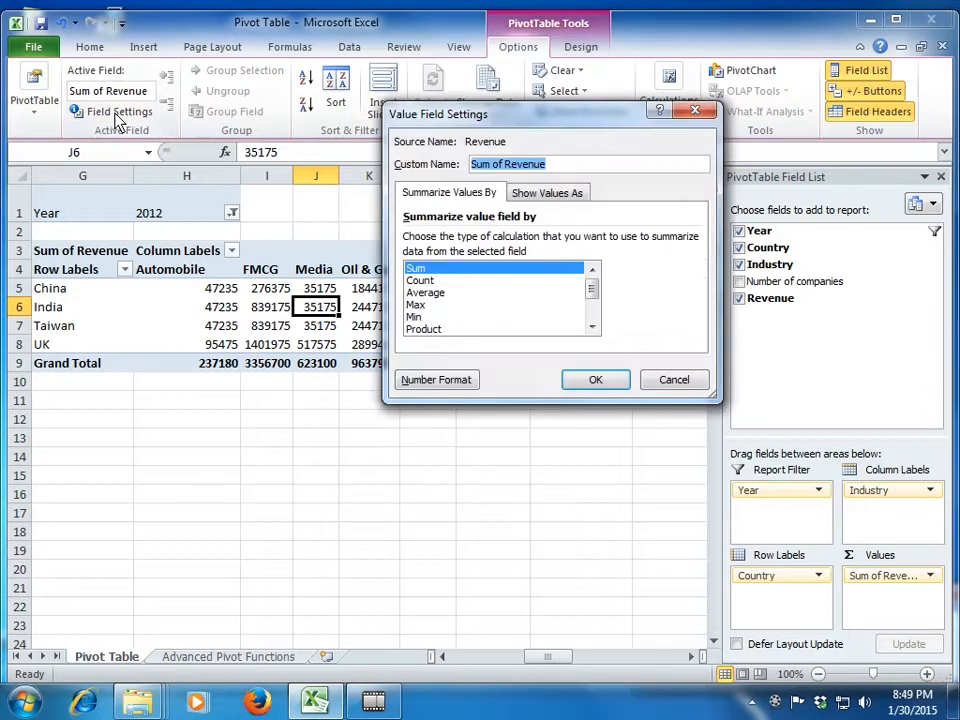
pyautogui.press('Escape')
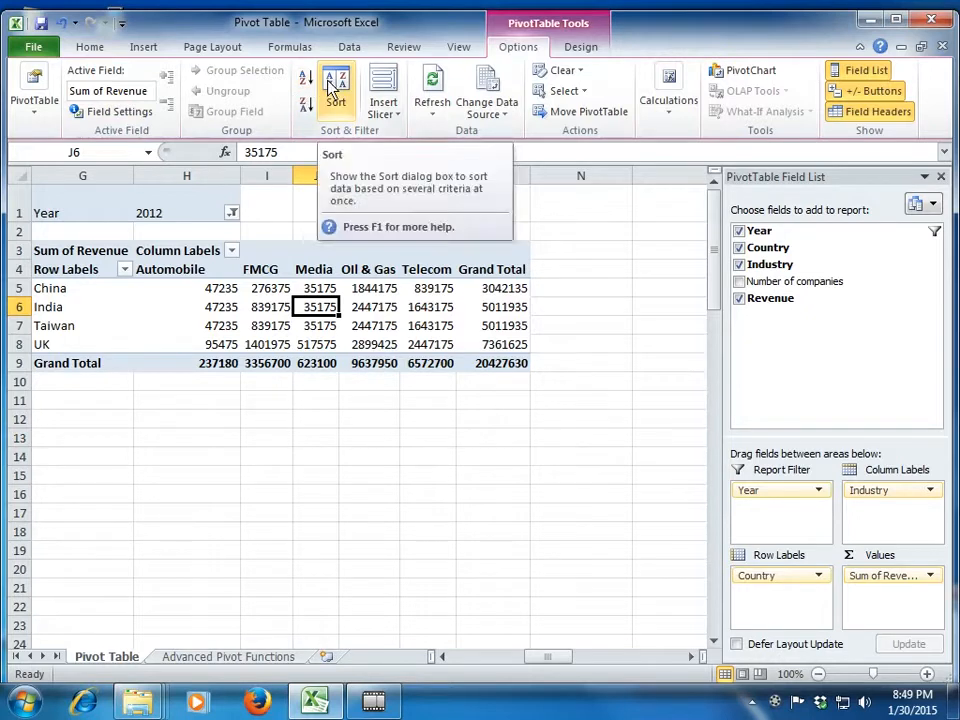
# Sort the Industry column labels of the PivotTable in descending order, Z to A
pyautogui.click(280, 277)
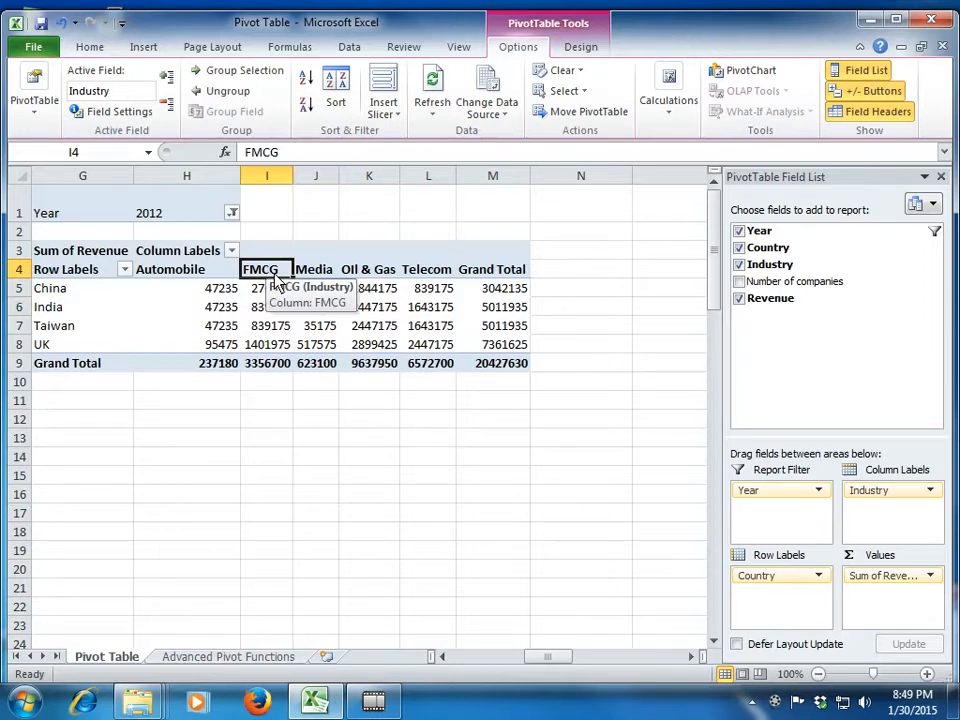
pyautogui.click(306, 106)
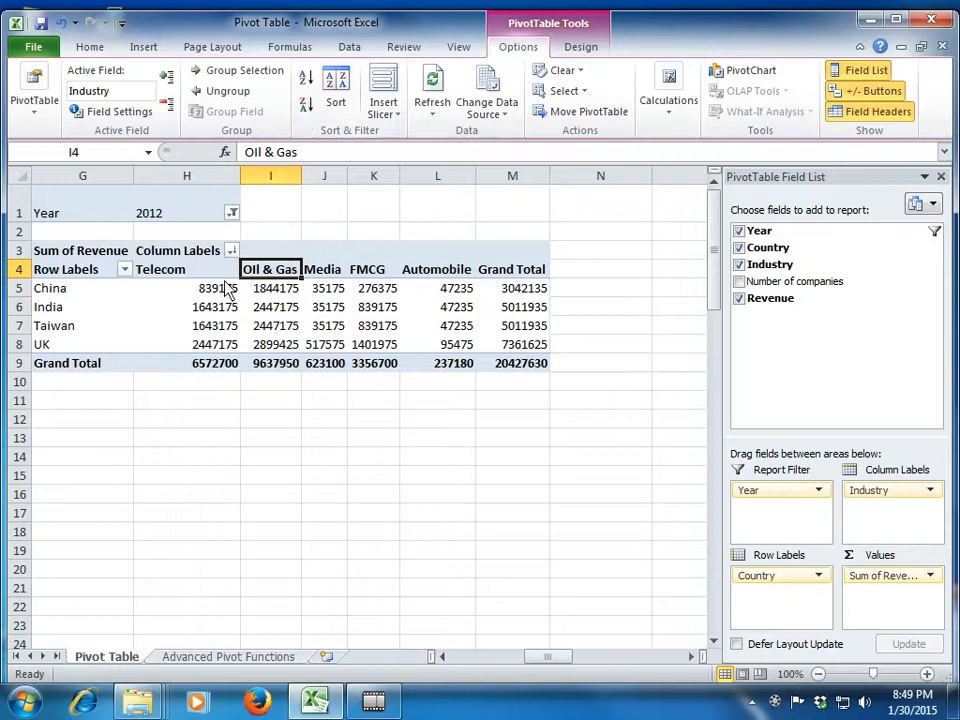
# Review the Industry sort options and the additional sort options, keeping the descending Z to A order by Industry
pyautogui.click(336, 90)
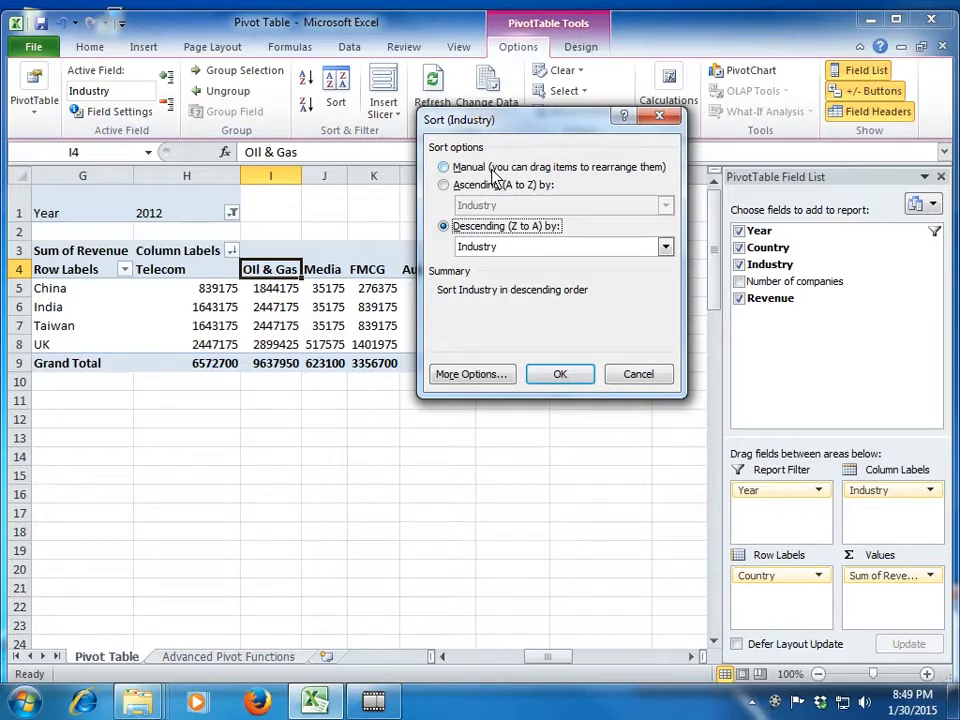
pyautogui.click(558, 250)
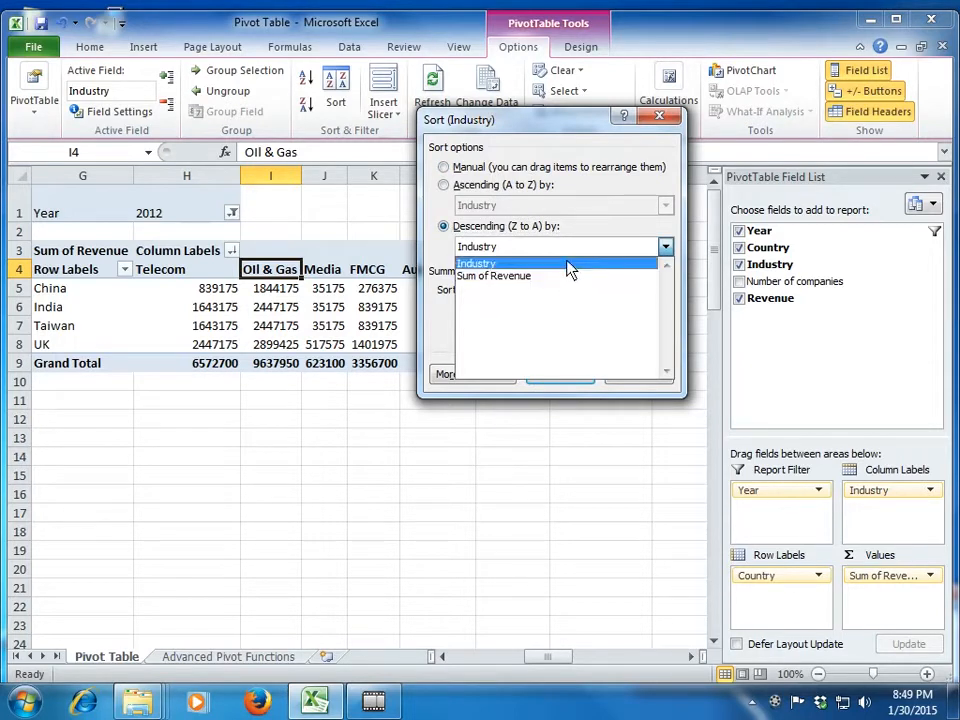
pyautogui.click(567, 266)
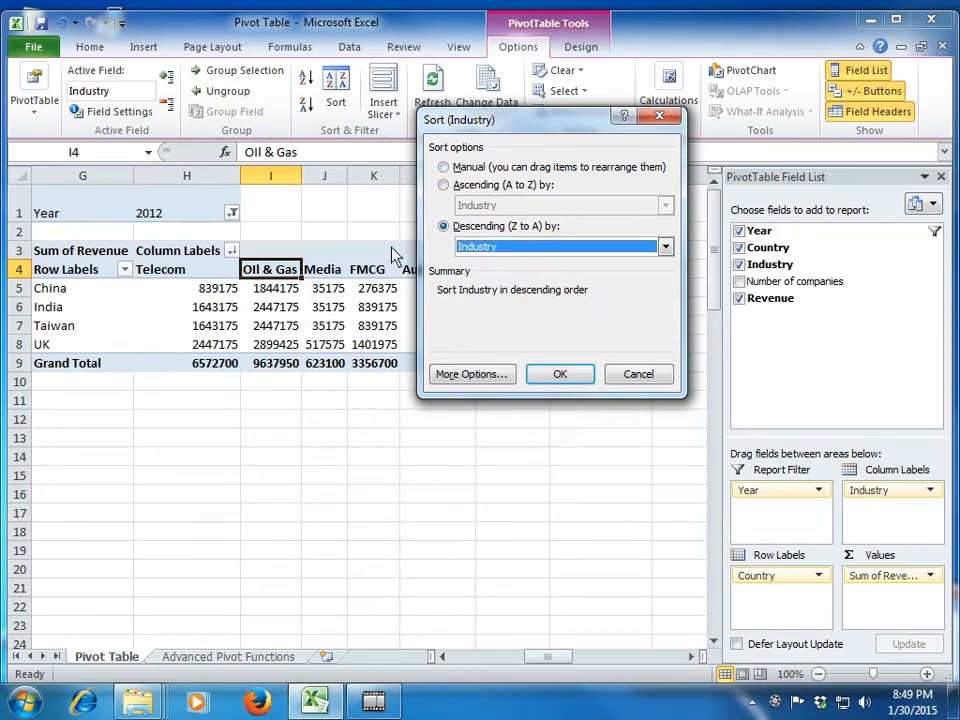
pyautogui.click(471, 383)
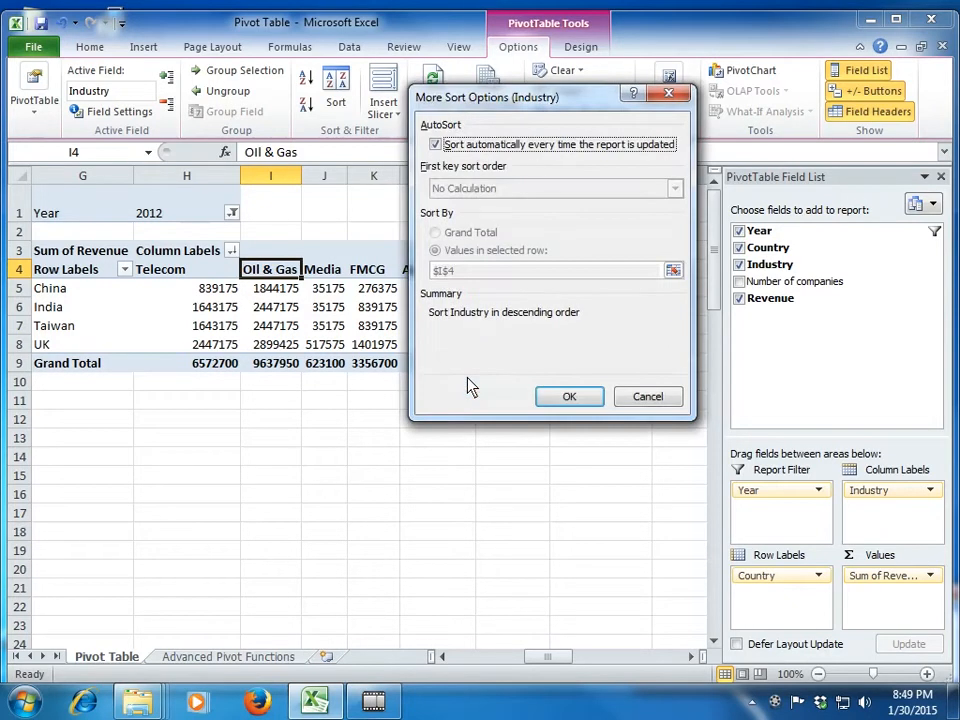
pyautogui.press('Return')
pyautogui.press('Return')
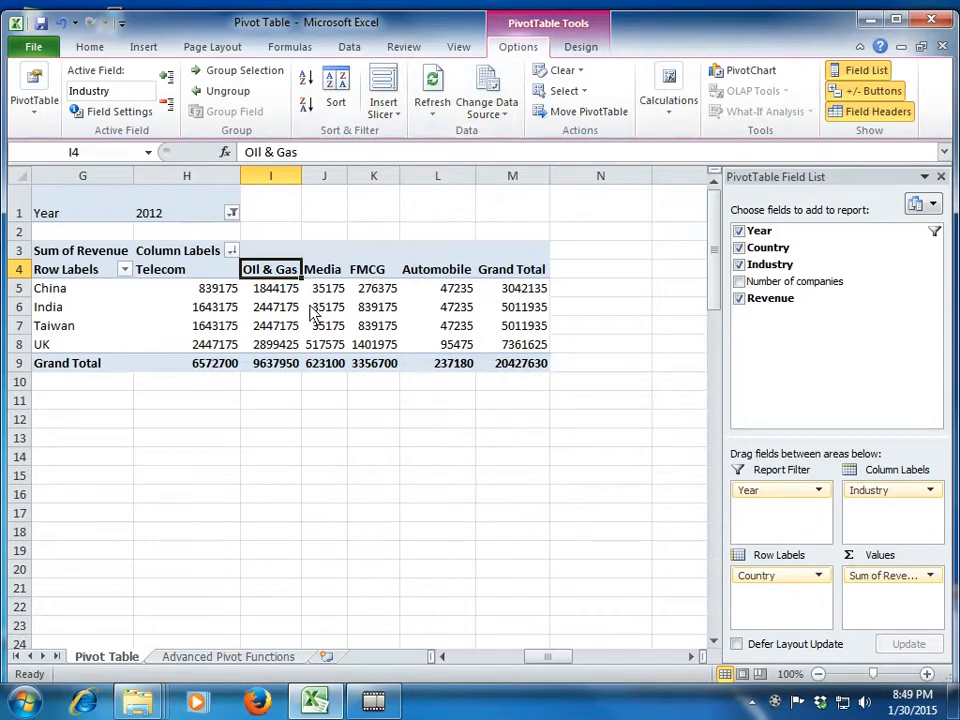
# Change the number of companies for India's Media industry in 2012 to 2 in the source data
pyautogui.press('Left')
pyautogui.press('Left')
pyautogui.press('Left')
pyautogui.press('Left')
pyautogui.press('Left')
pyautogui.press('Left')
pyautogui.press('Left')
pyautogui.press('Left')
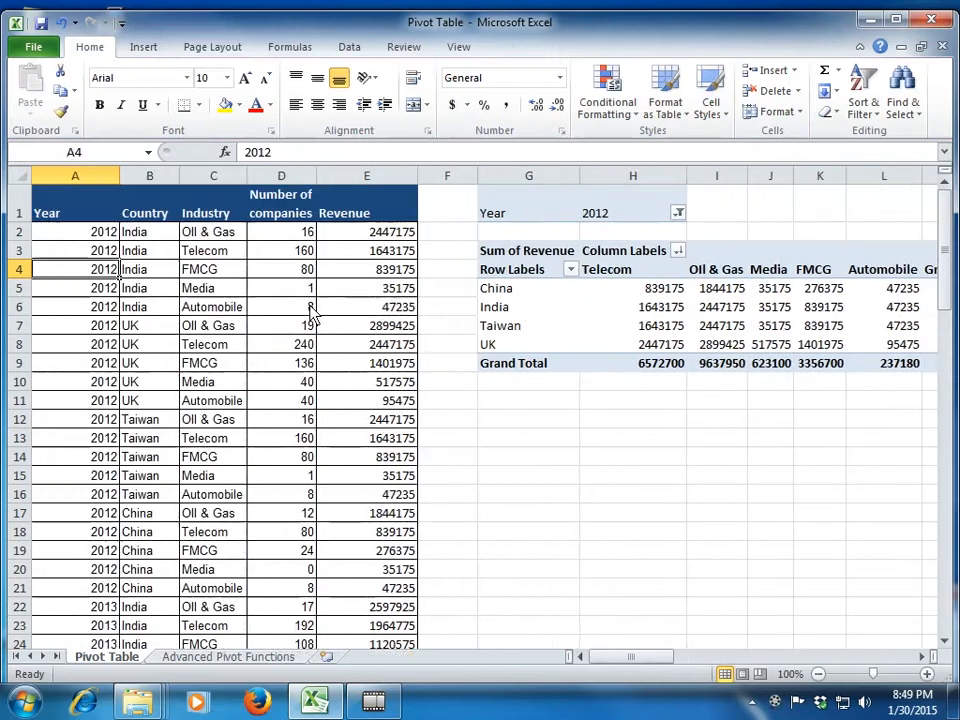
pyautogui.press('Right')
pyautogui.press('Right')
pyautogui.press('Right')
pyautogui.press('Right')
pyautogui.press('Left')
pyautogui.press('Down')
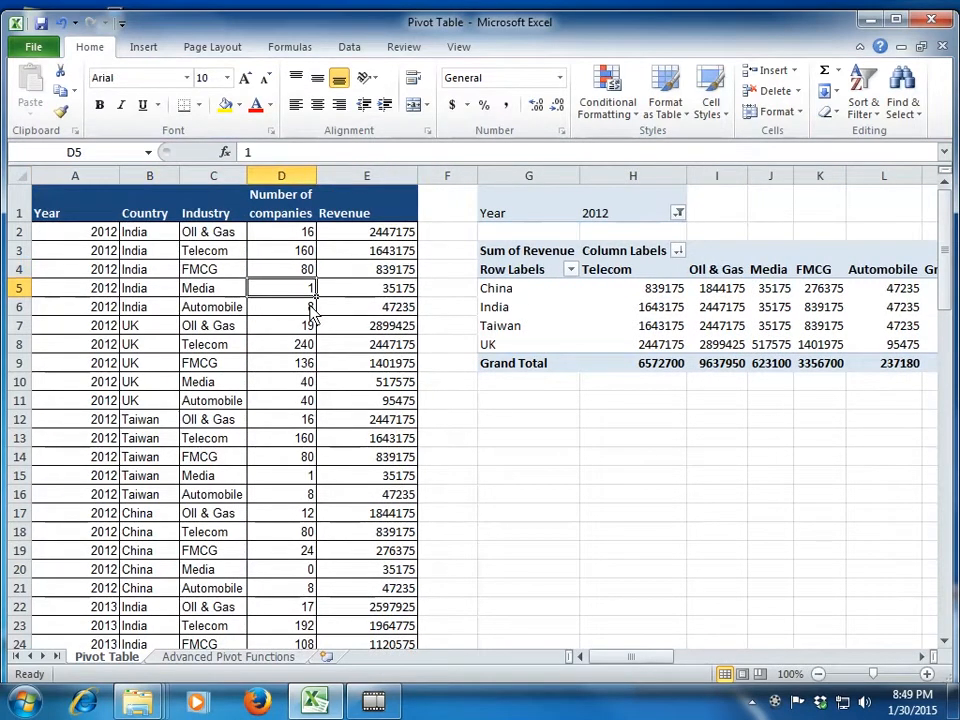
pyautogui.press('Return')
pyautogui.press('Up')
# Try to refresh all PivotTable data from the PivotTable's China Telecom value and dismiss the message
pyautogui.press('Right')
pyautogui.press('Right')
pyautogui.press('Right')
pyautogui.press('Right')
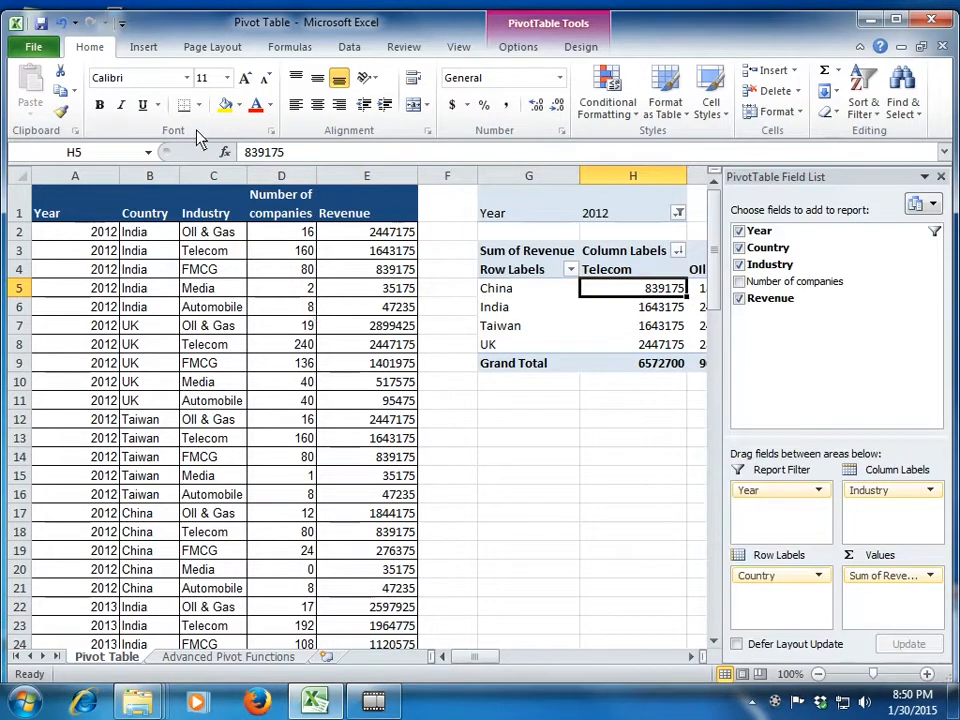
pyautogui.click(518, 47)
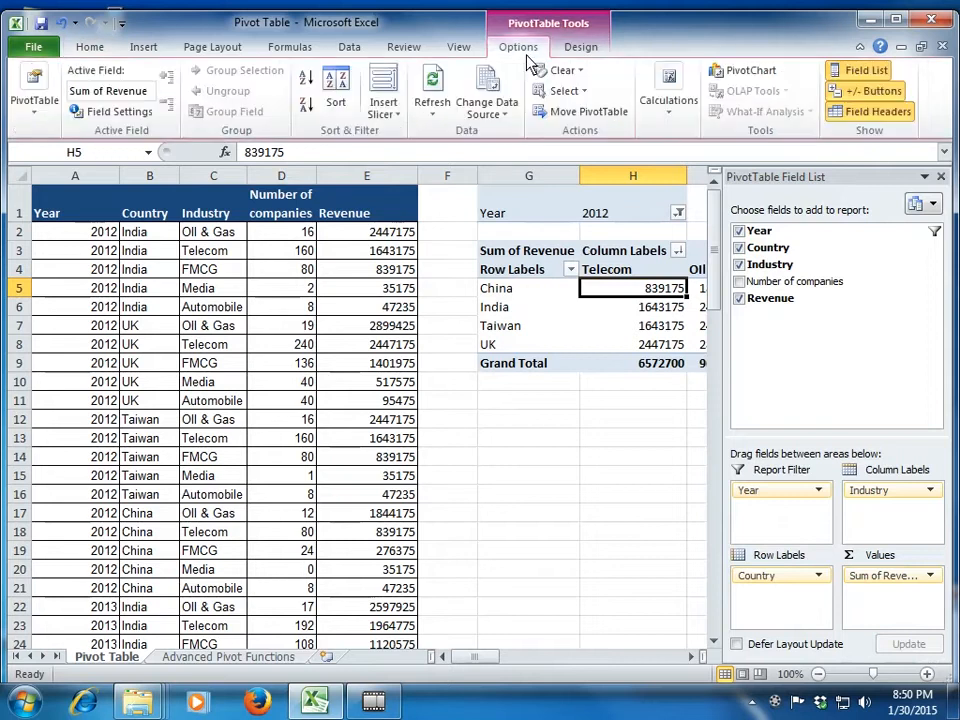
pyautogui.click(432, 103)
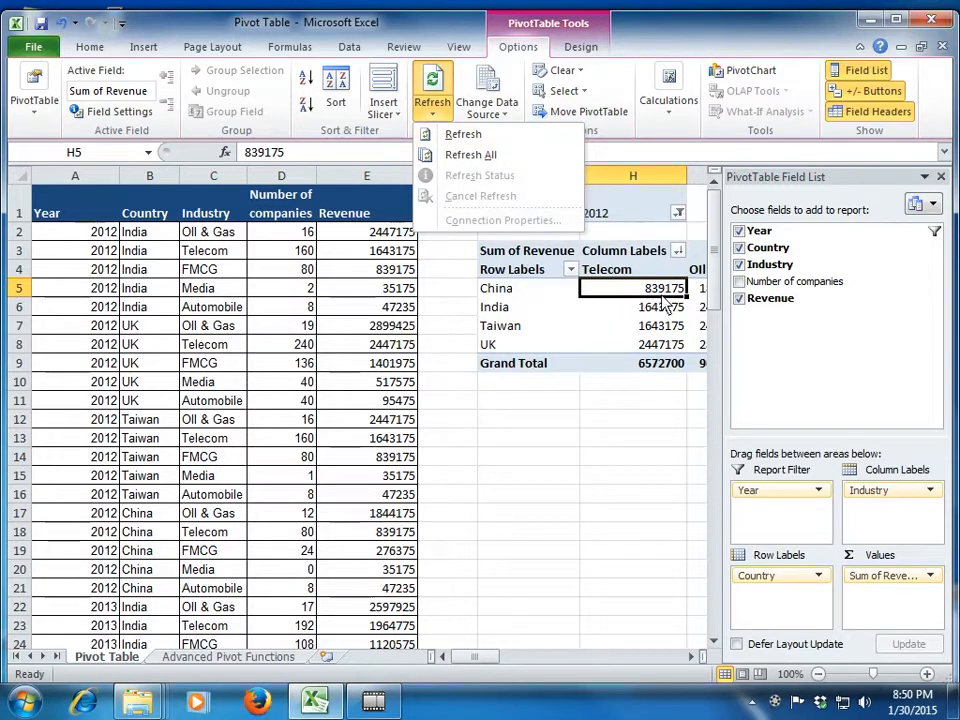
pyautogui.click(527, 155)
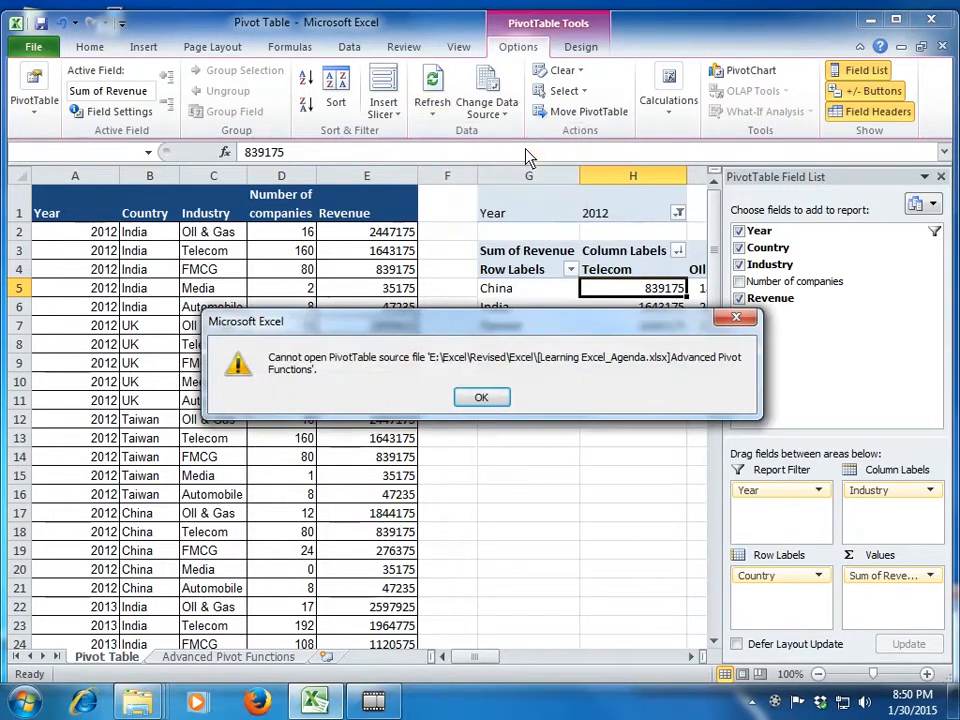
pyautogui.click(481, 399)
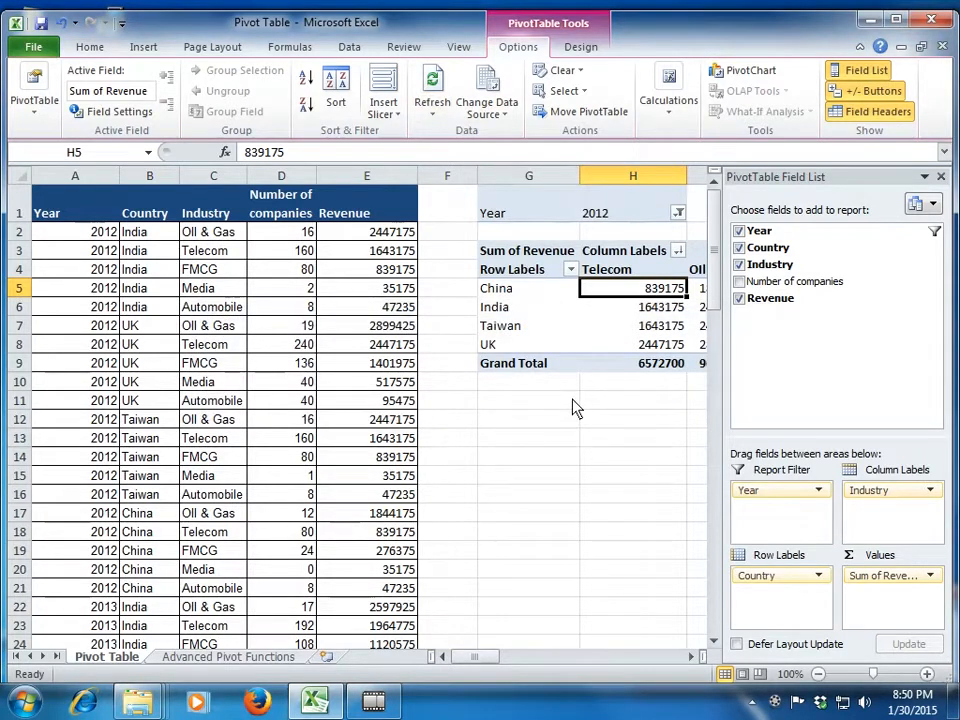
# Add the Number of companies field to the PivotTable values, below Sum of Revenue
pyautogui.moveTo(865, 593); pyautogui.dragTo(885, 608)
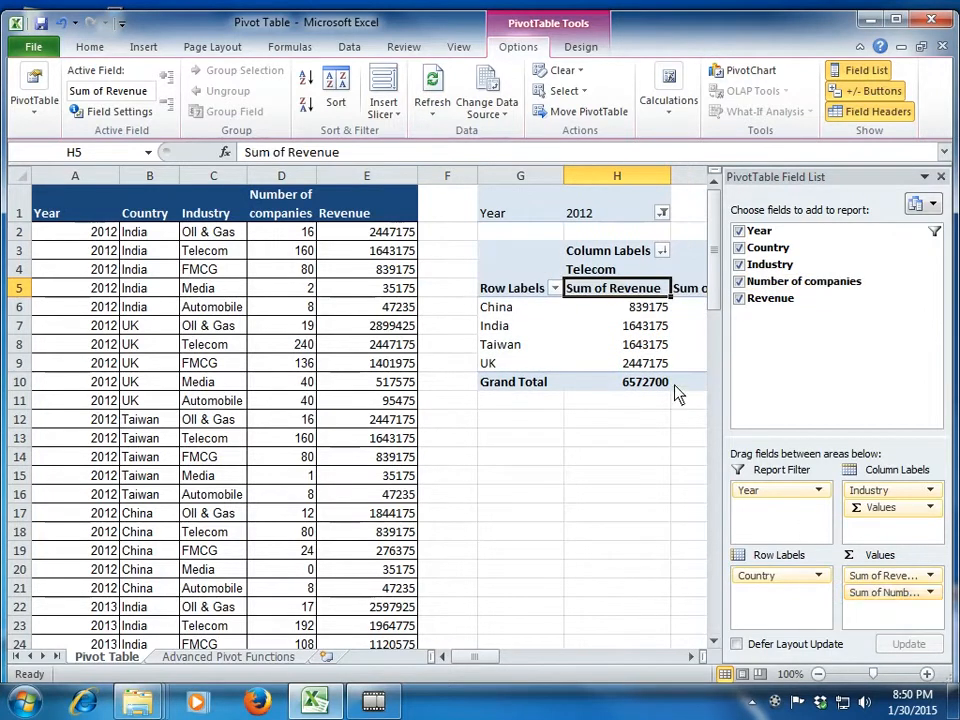
pyautogui.moveTo(674, 389)
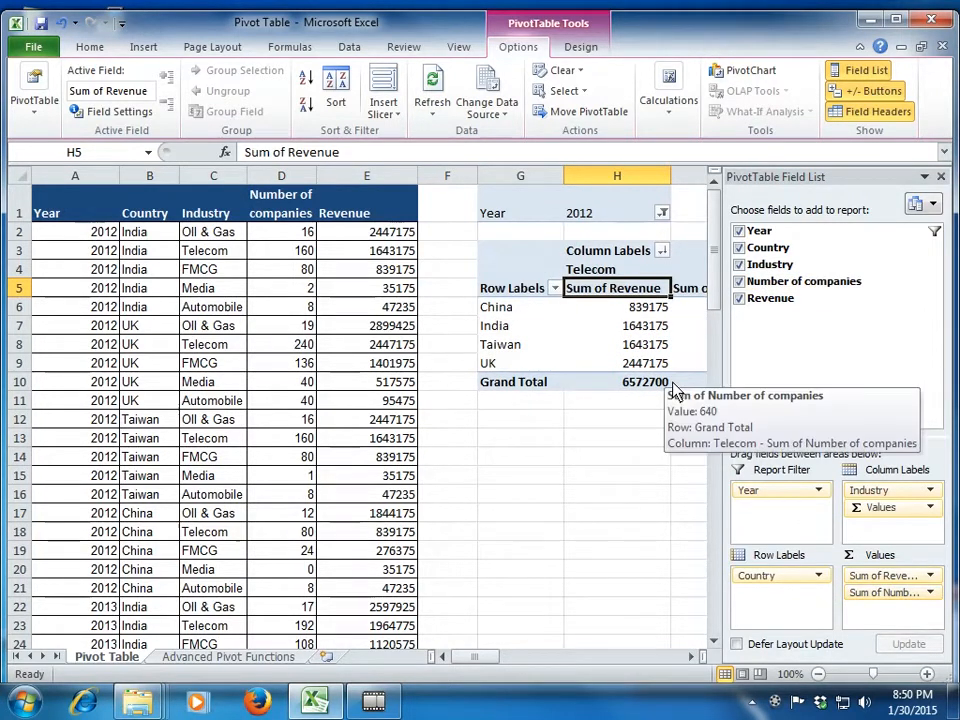
pyautogui.press('Down')
pyautogui.press('Down')
pyautogui.press('Right')
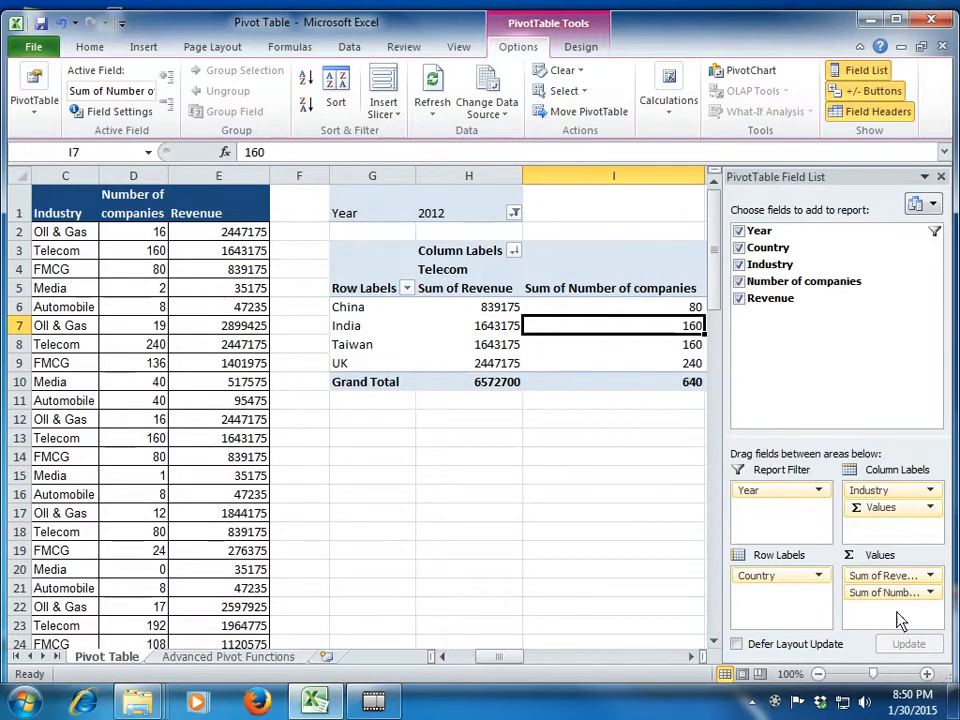
# Summarise the Number of companies value field by Count in its value field settings
pyautogui.click(930, 593)
pyautogui.click(932, 595)
pyautogui.click(931, 594)
pyautogui.click(905, 572)
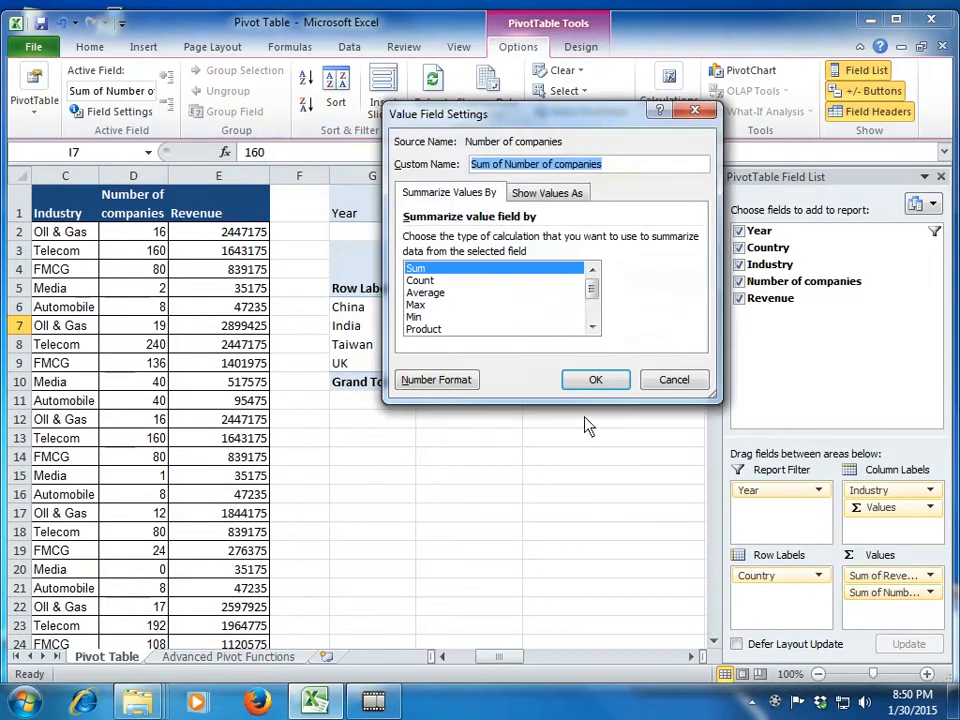
pyautogui.click(527, 282)
pyautogui.click(600, 384)
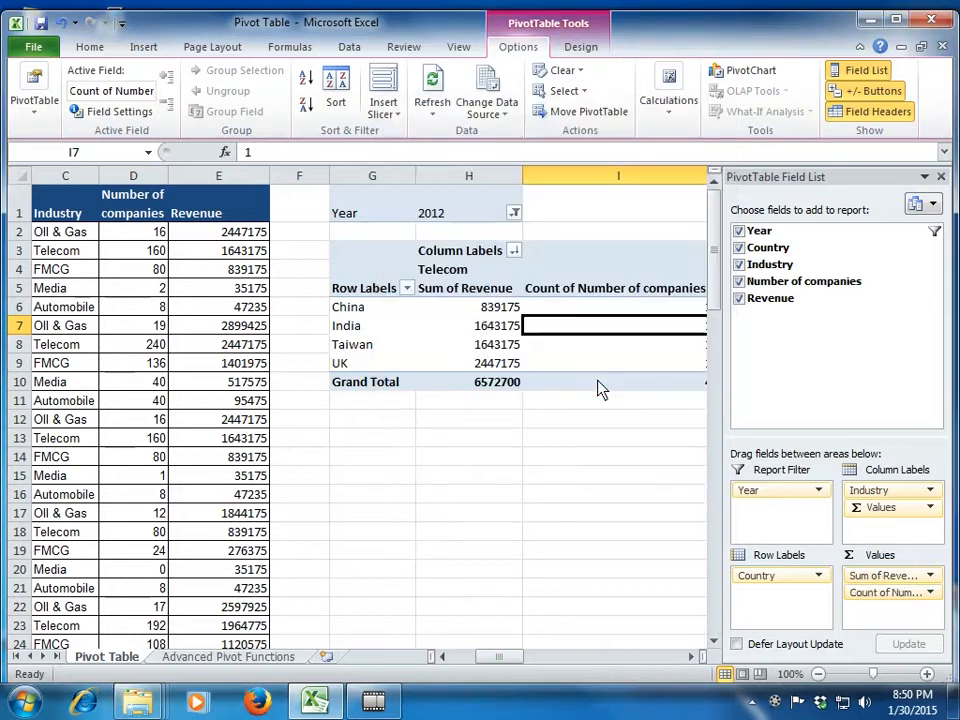
# Examine the revenue sums and company counts of each country across the industry columns of the PivotTable
pyautogui.moveTo(610, 380)
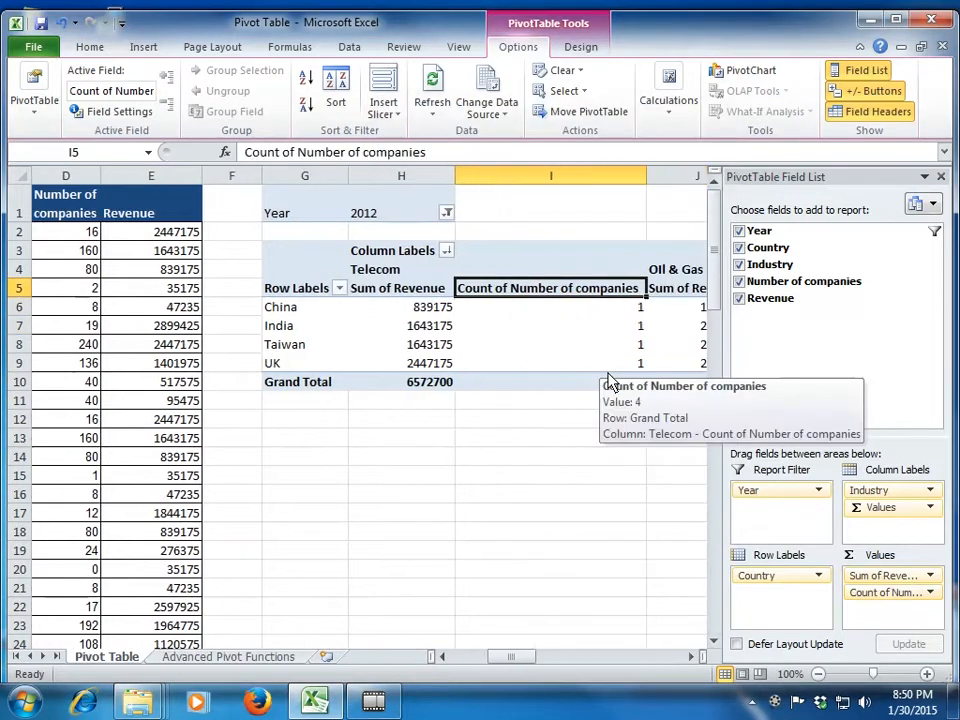
pyautogui.press('Down')
pyautogui.press('Down')
pyautogui.press('Down')
pyautogui.press('Right')
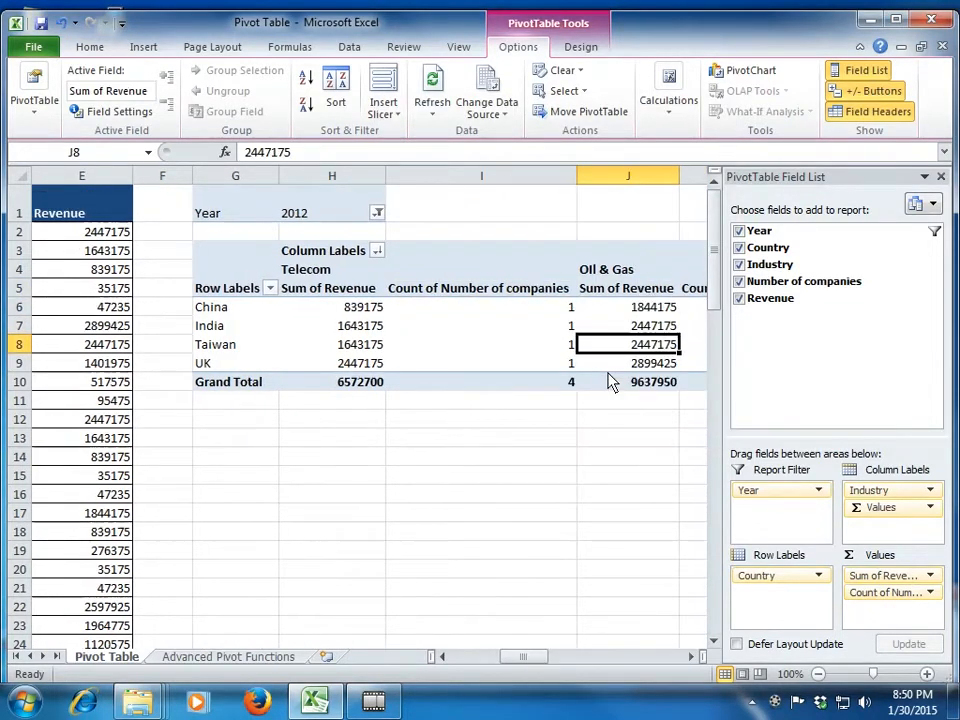
pyautogui.press('Right')
pyautogui.press('Right')
pyautogui.press('Right')
pyautogui.press('Right')
pyautogui.press('Right')
pyautogui.press('Left')
pyautogui.press('Left')
pyautogui.press('Left')
pyautogui.press('Up')
pyautogui.press('Right')
pyautogui.press('Left')
pyautogui.hotkey('ctrl', 'Left')
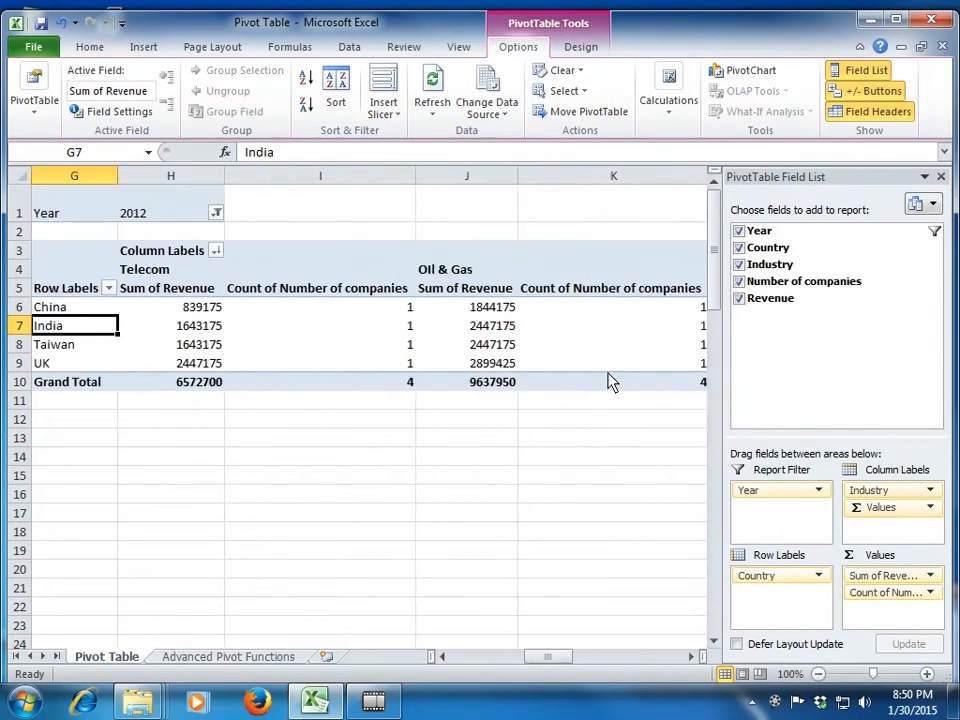
pyautogui.press('Left')
pyautogui.press('Right')
pyautogui.press('Right')
pyautogui.press('Right')
pyautogui.press('Right')
pyautogui.press('Right')
pyautogui.press('Right')
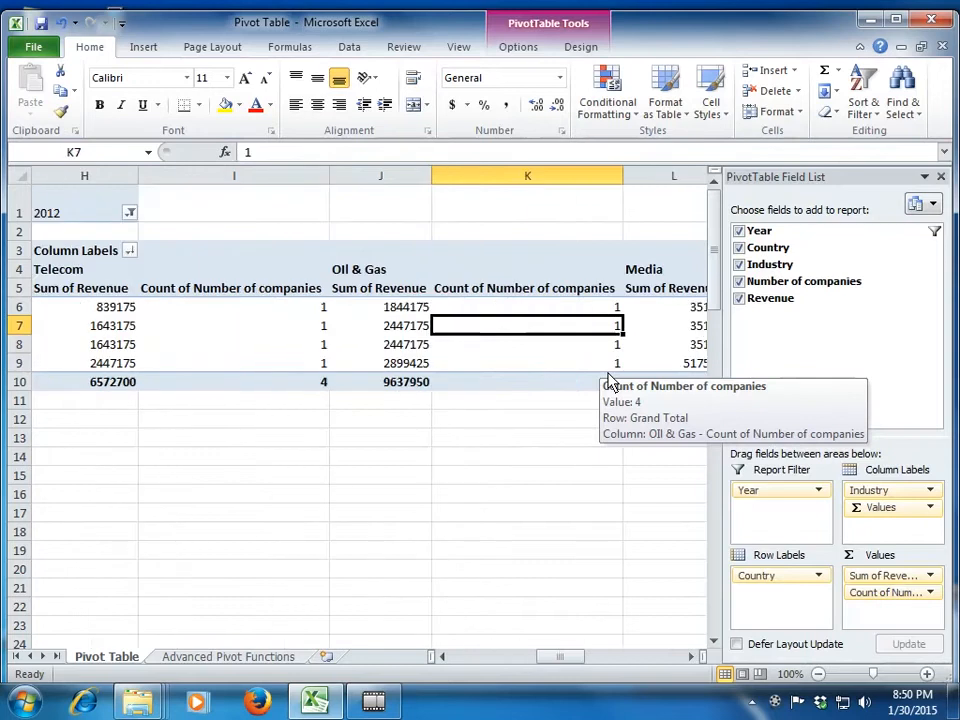
pyautogui.press('Left')
pyautogui.press('Left')
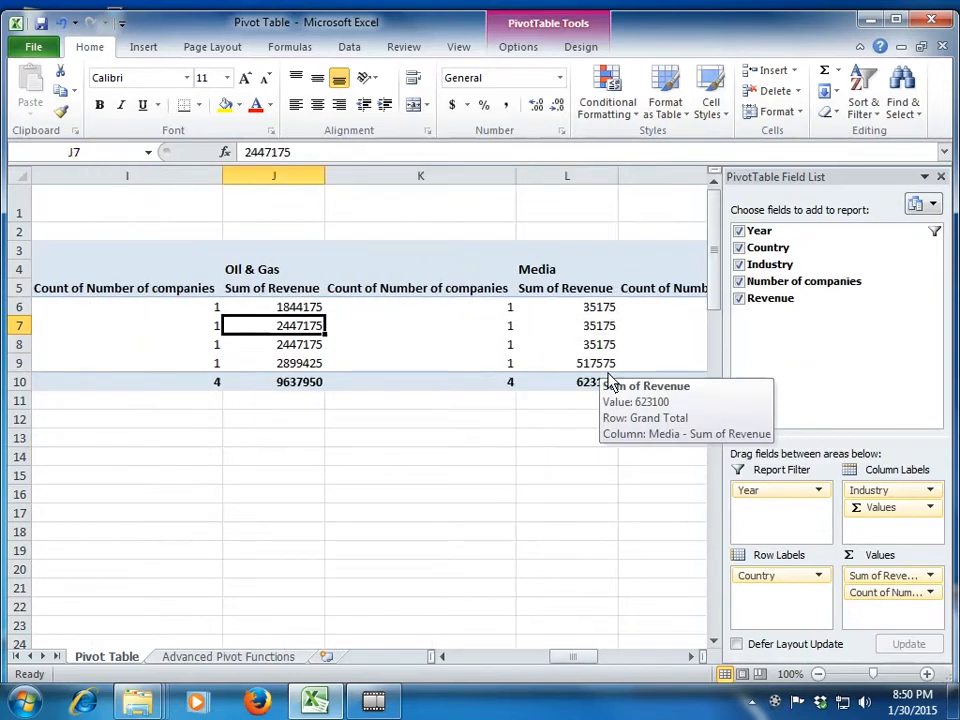
pyautogui.hotkey('ctrl', 'Left')
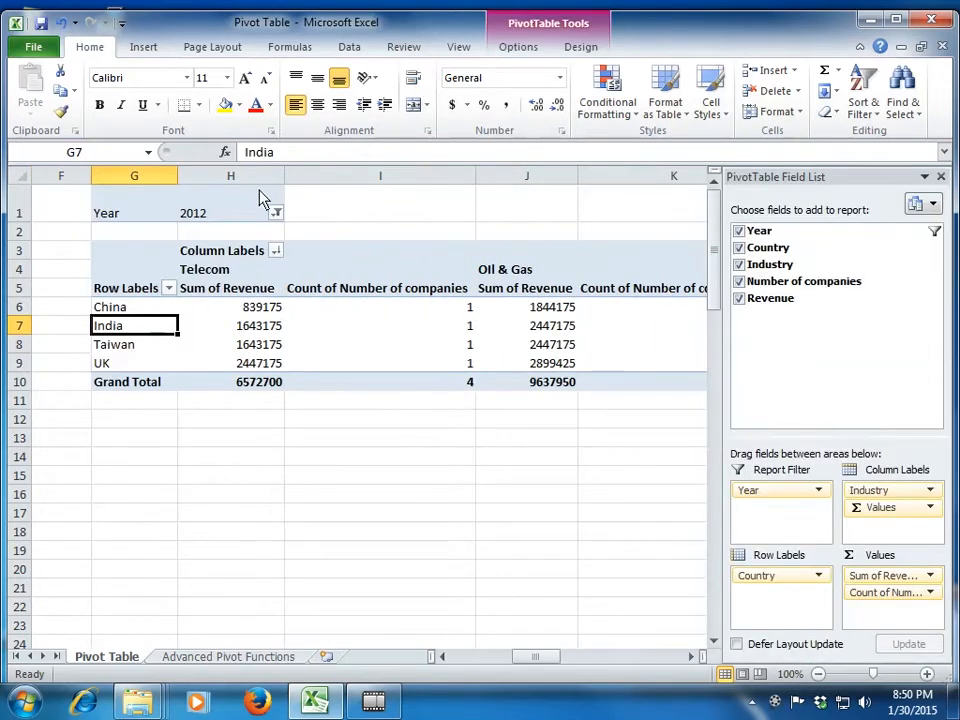
# Set the PivotTable's Year filter to (All)
pyautogui.click(279, 215)
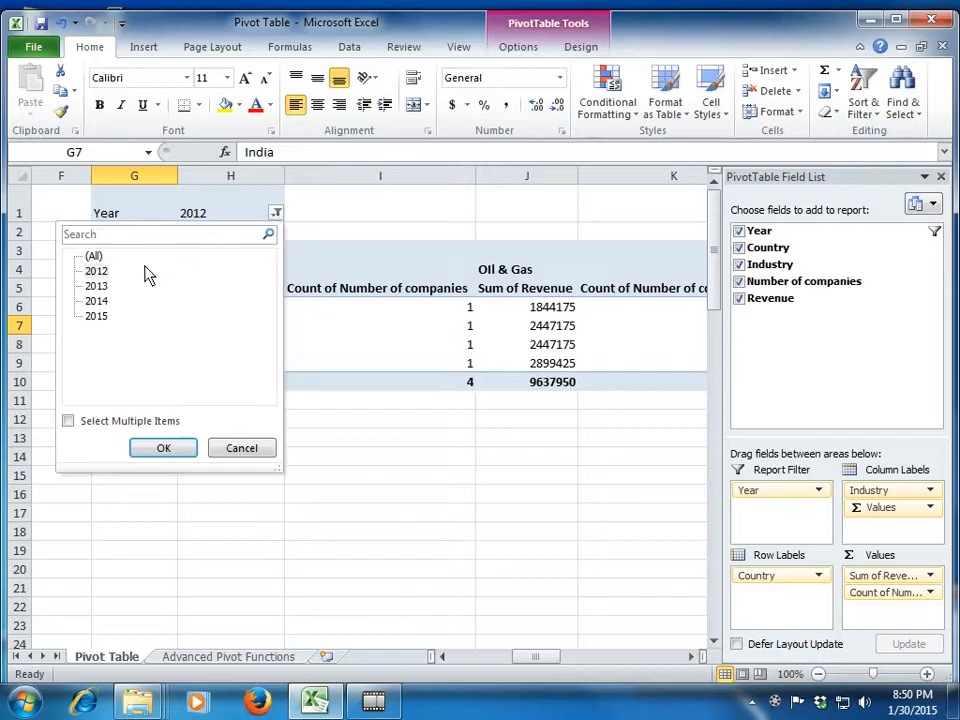
pyautogui.click(93, 257)
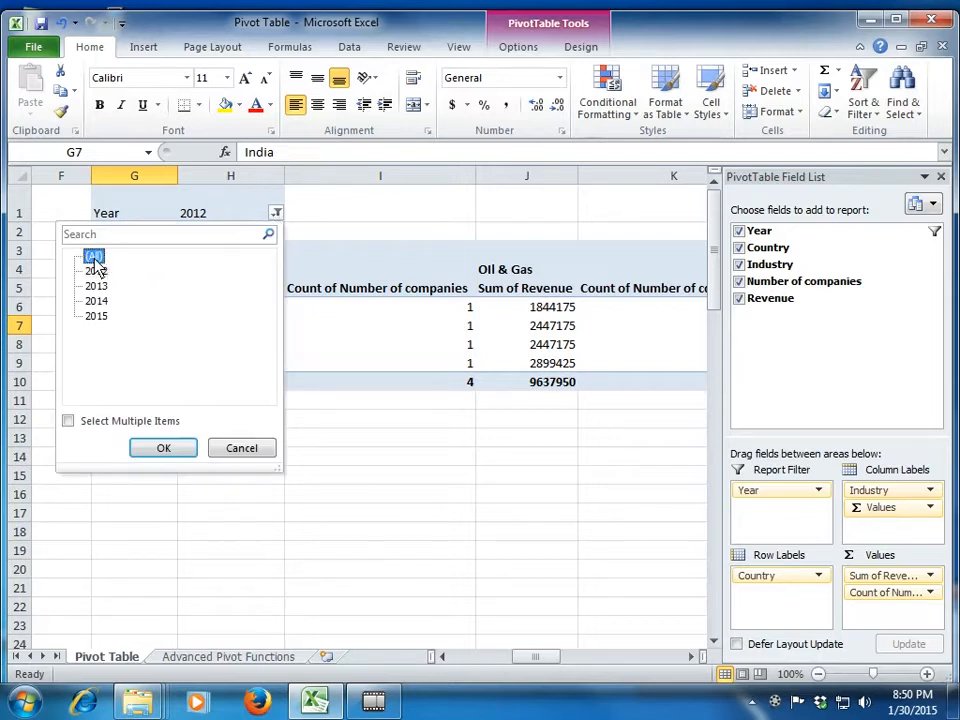
pyautogui.click(151, 452)
# Check the company counts in India's row from Telecom through FMCG with all years included
pyautogui.press('Right')
pyautogui.press('Right')
pyautogui.press('Right')
pyautogui.press('Right')
pyautogui.press('Right')
pyautogui.press('Right')
pyautogui.press('Right')
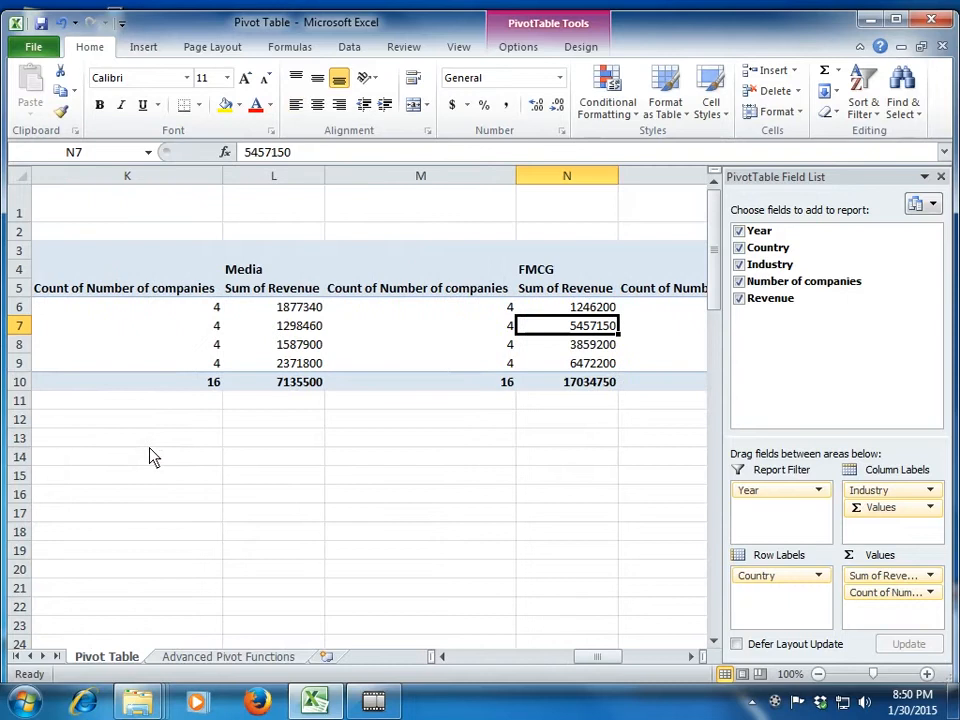
pyautogui.press('Right')
pyautogui.press('Left')
pyautogui.press('Left')
pyautogui.press('Left')
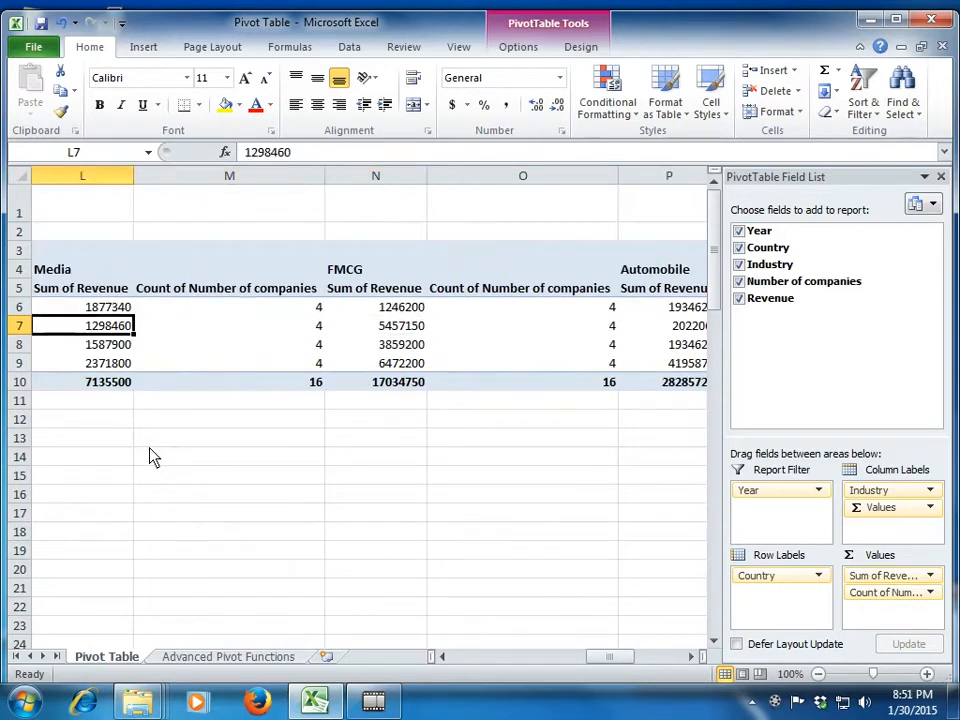
pyautogui.press('Right')
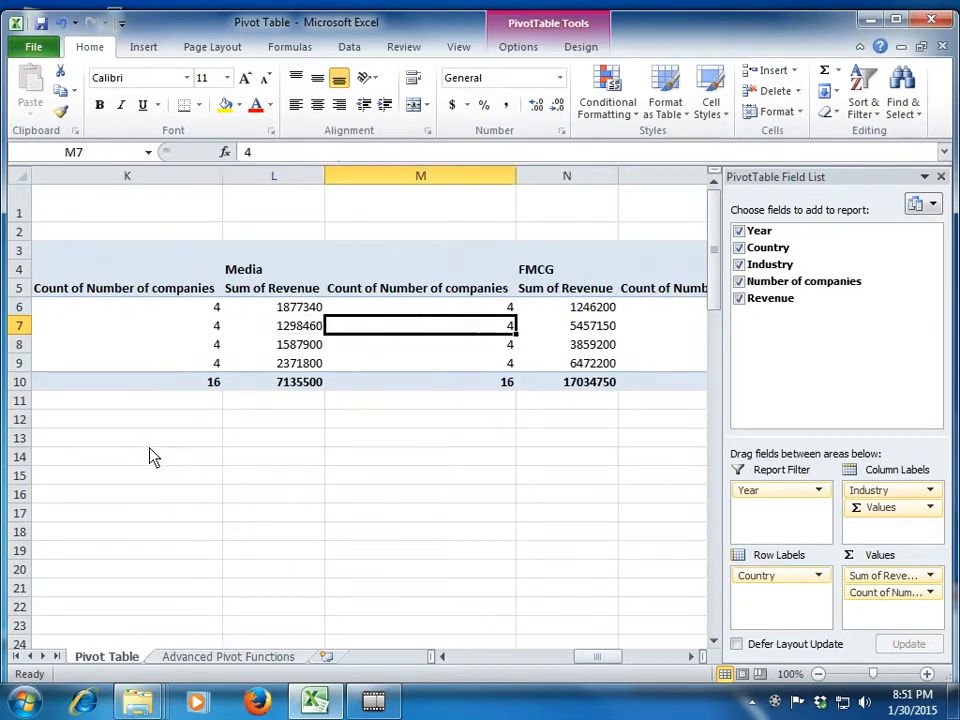
# Return to the source data and look at the number of companies for India's Media industry in 2012
pyautogui.press('Left')
pyautogui.press('Left')
pyautogui.press('Left')
pyautogui.press('Left')
pyautogui.press('Left')
pyautogui.press('Left')
pyautogui.press('Left')
pyautogui.press('Left')
pyautogui.press('Left')
pyautogui.press('Left')
pyautogui.press('Left')
pyautogui.press('Left')
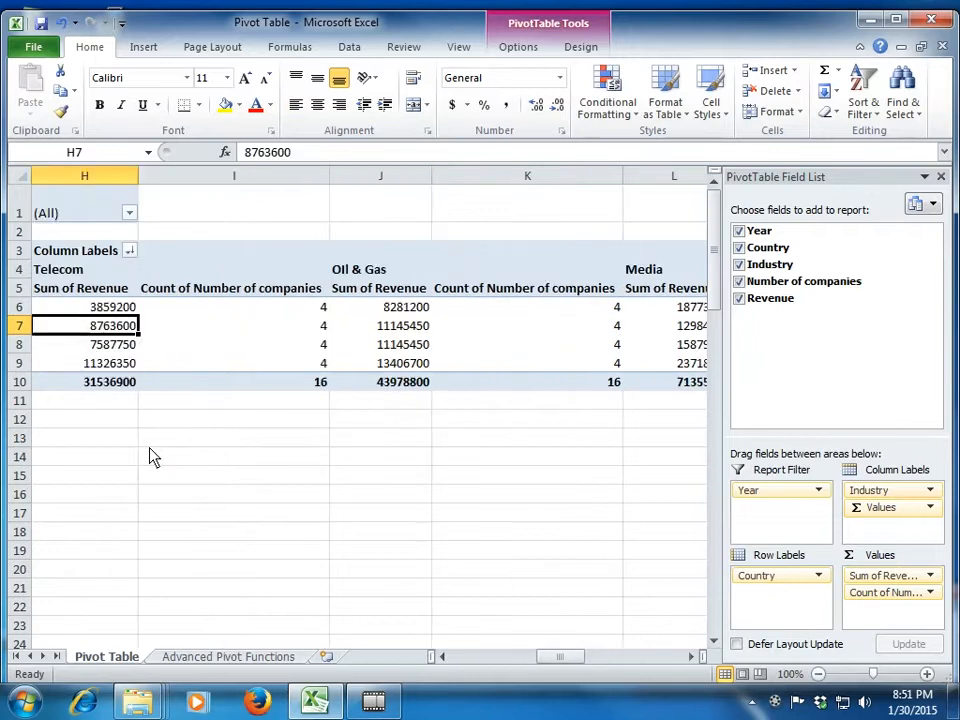
pyautogui.press('Right')
pyautogui.press('Right')
pyautogui.press('Up')
pyautogui.press('Up')
pyautogui.press('Up')
pyautogui.press('Down')
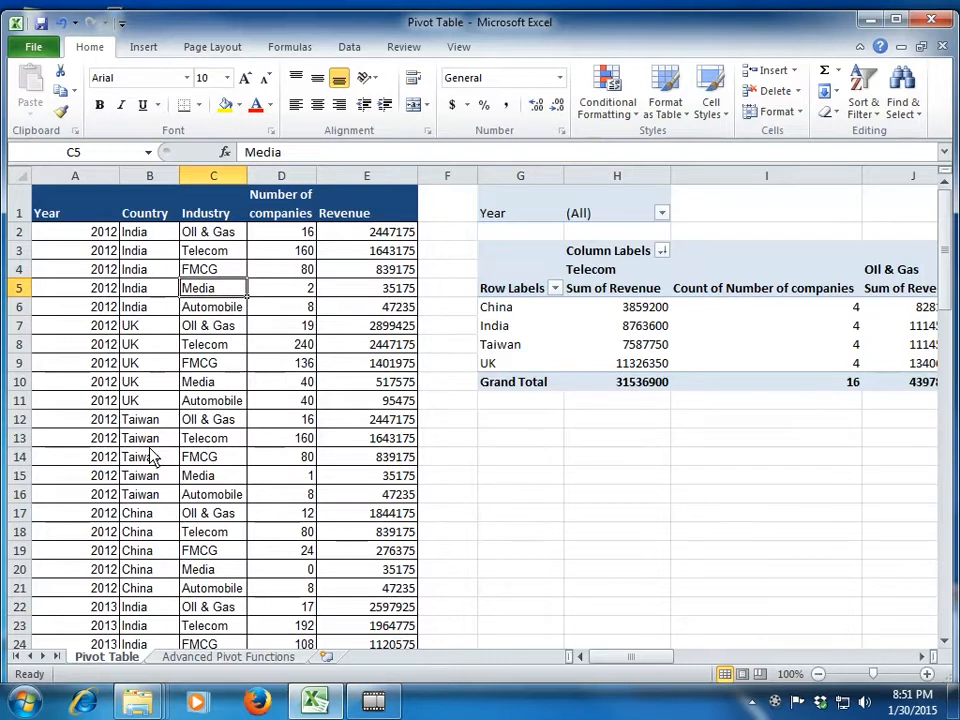
pyautogui.press('Right')
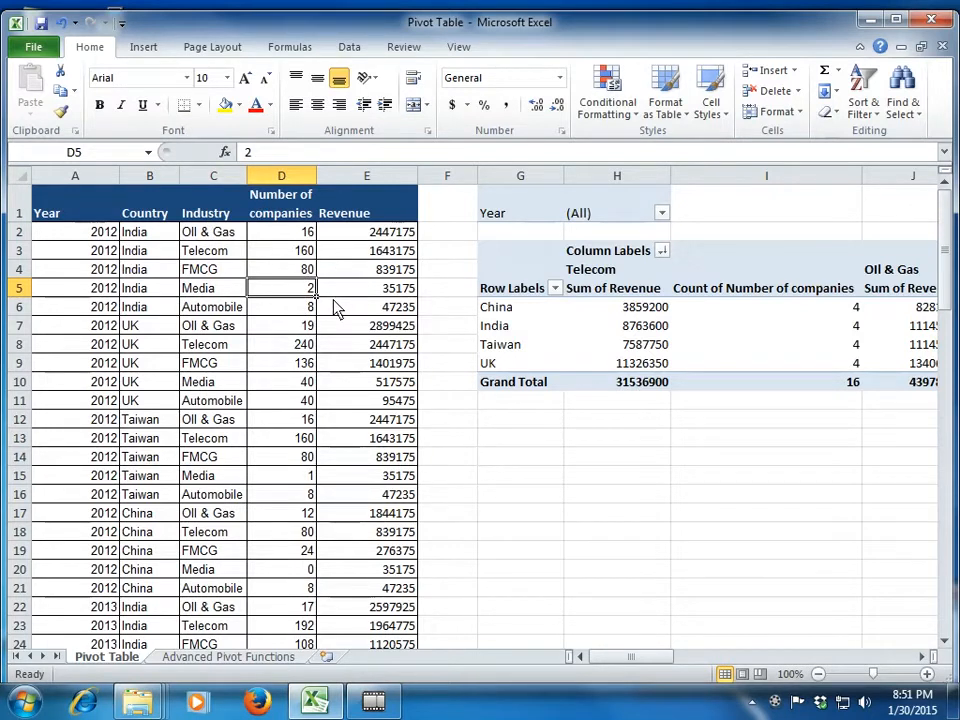
# Set the Number of companies value field to summarise by Sum and check India's Telecom value
pyautogui.click(778, 290)
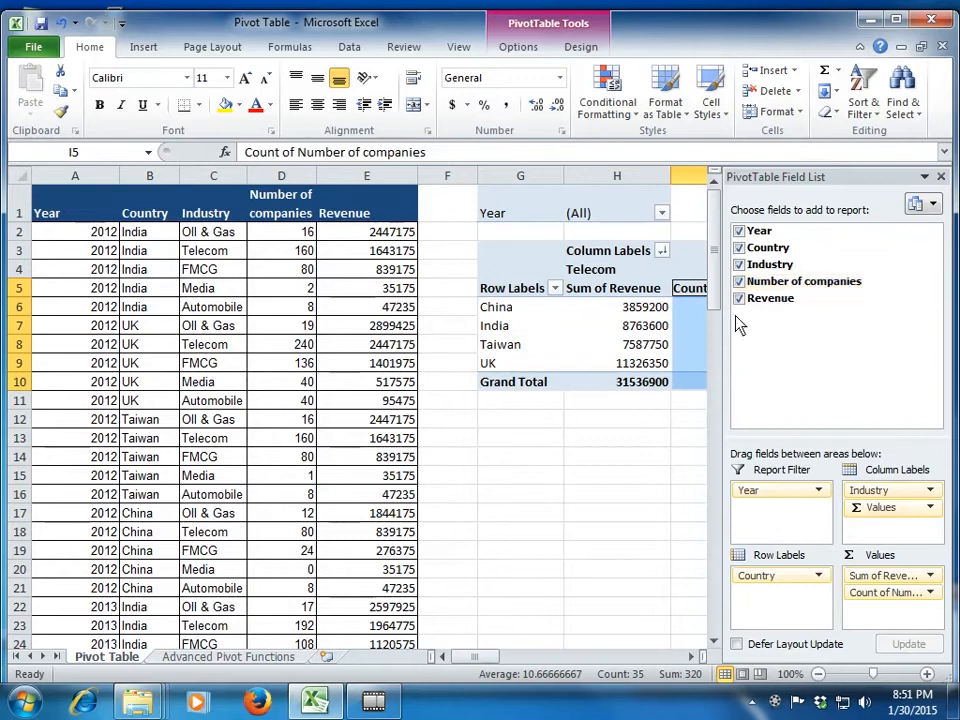
pyautogui.click(930, 592)
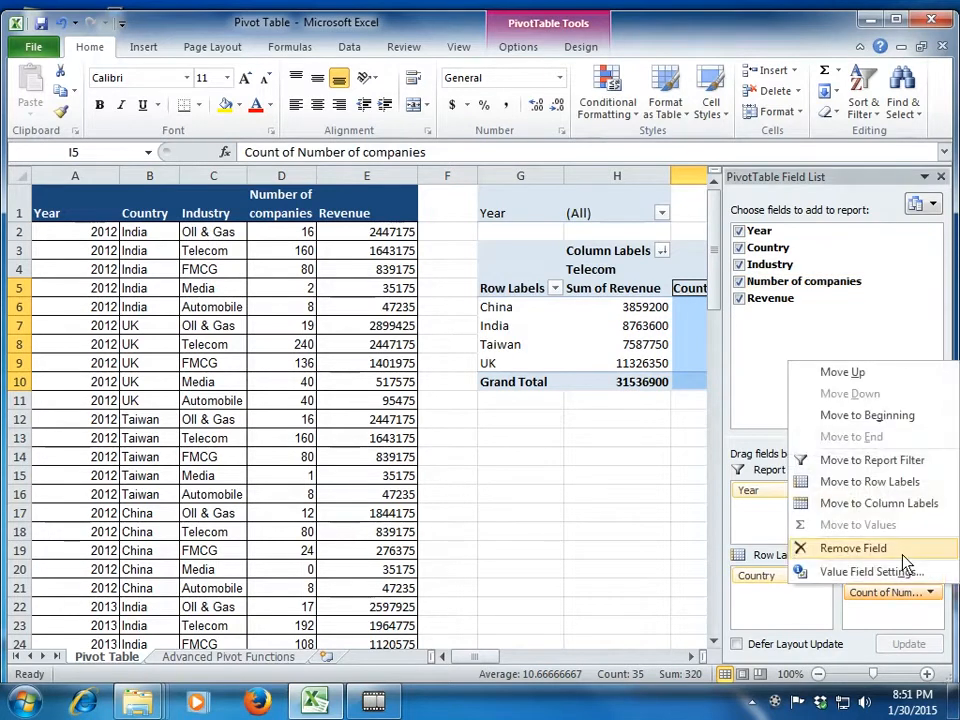
pyautogui.click(904, 571)
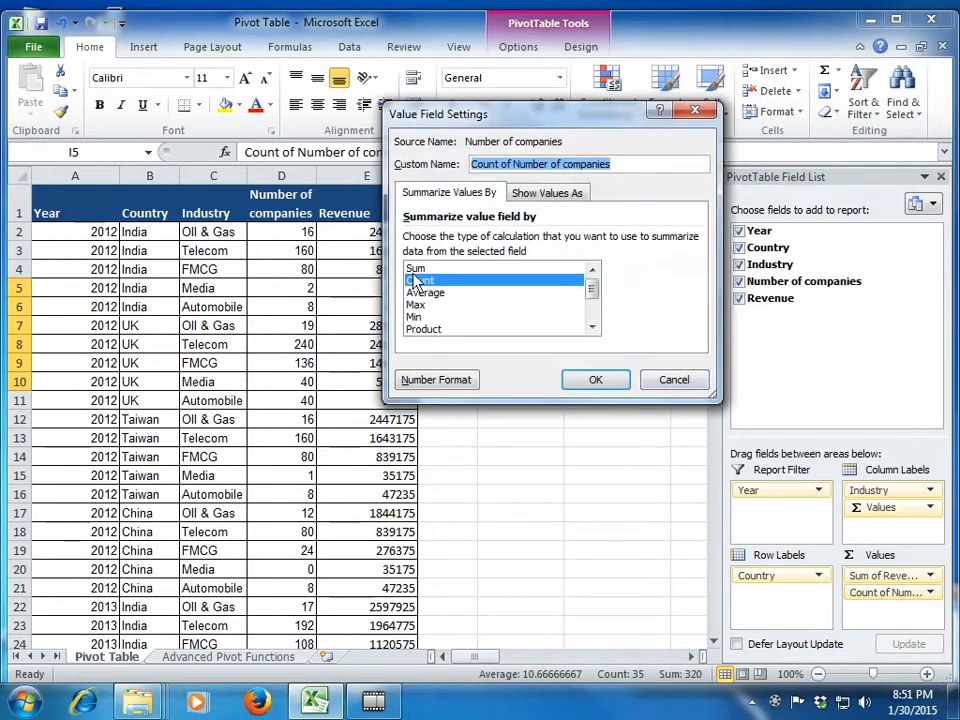
pyautogui.click(415, 269)
pyautogui.click(598, 381)
pyautogui.click(626, 366)
pyautogui.press('Right')
pyautogui.press('Up')
pyautogui.press('Up')
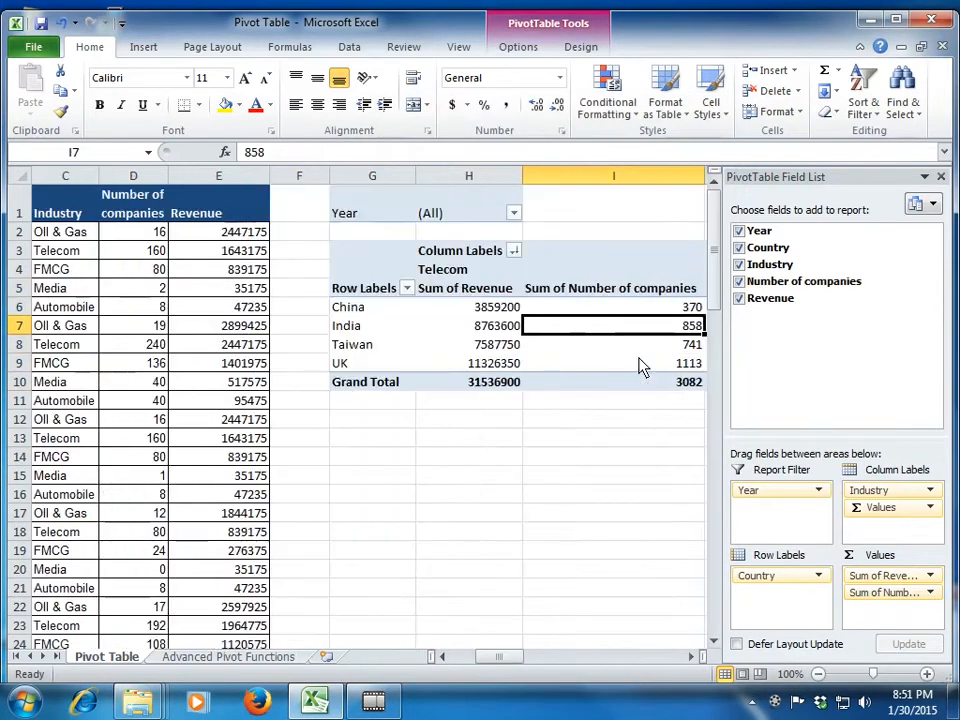
# Set the PivotTable's Year filter to 2012
pyautogui.press('Right')
pyautogui.press('Right')
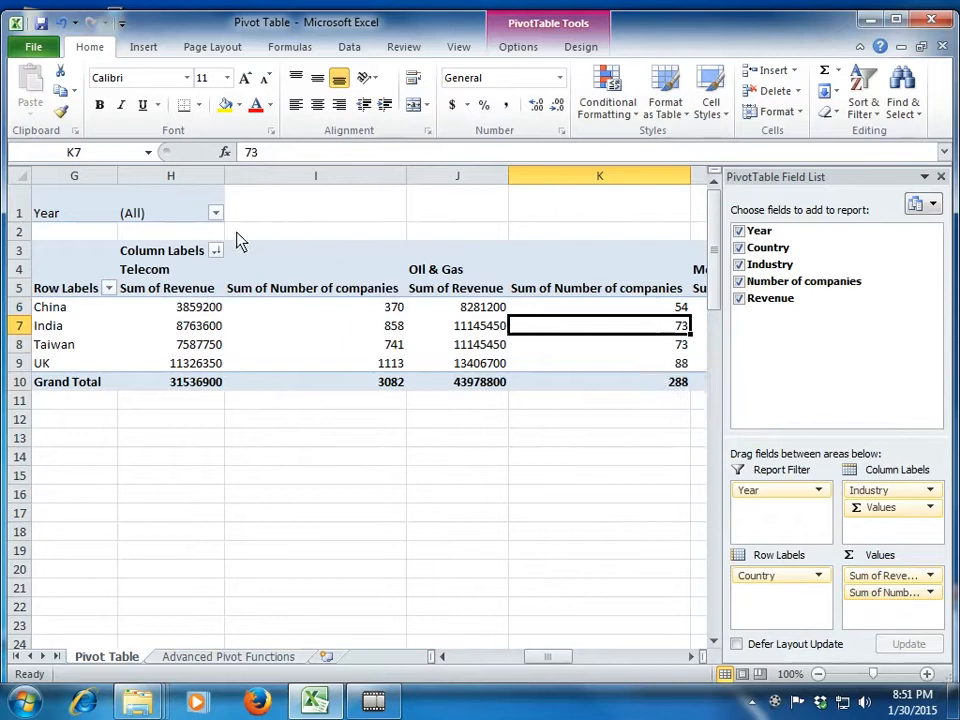
pyautogui.click(215, 214)
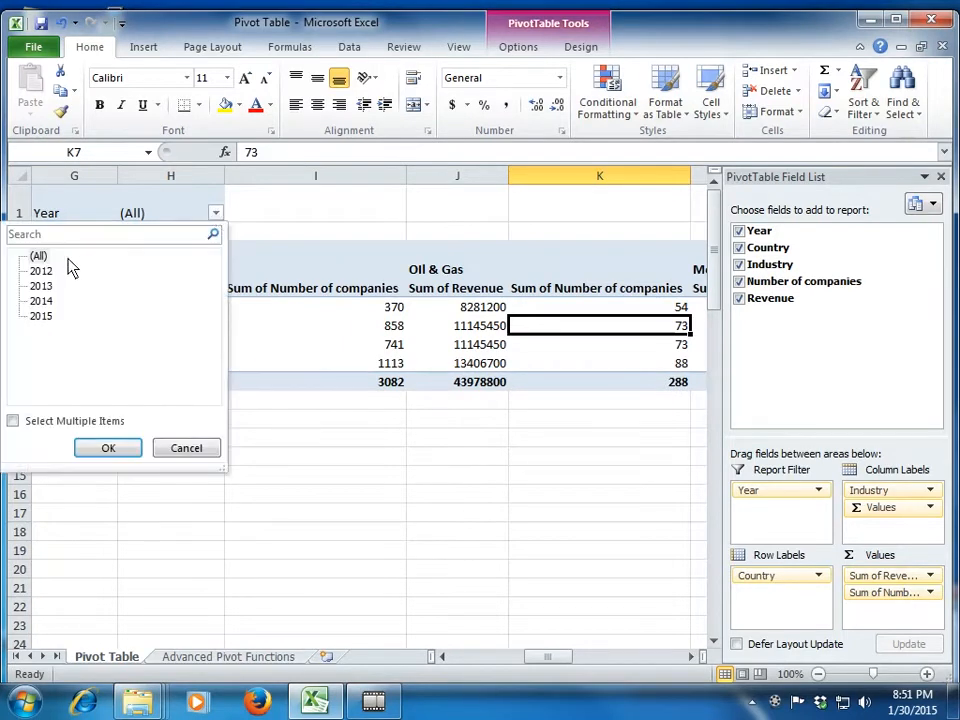
pyautogui.click(44, 271)
pyautogui.click(115, 446)
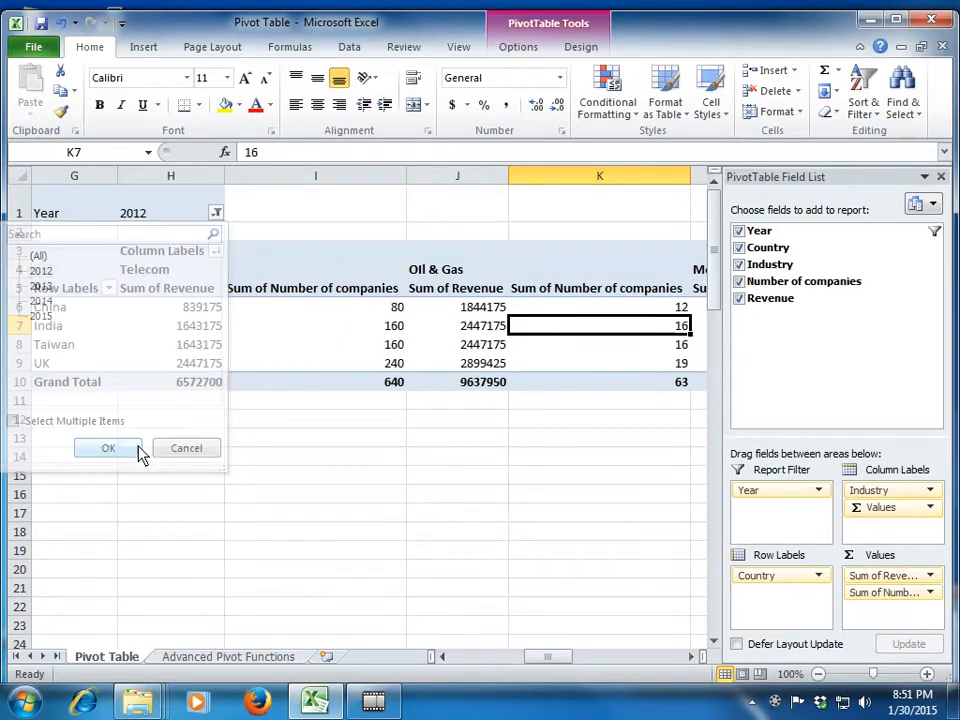
# Check India's number of companies per industry for 2012 in the PivotTable, including the Media value
pyautogui.press('Right')
pyautogui.press('Right')
pyautogui.press('Right')
pyautogui.press('Right')
pyautogui.press('Right')
pyautogui.press('Left')
pyautogui.press('Left')
pyautogui.press('Left')
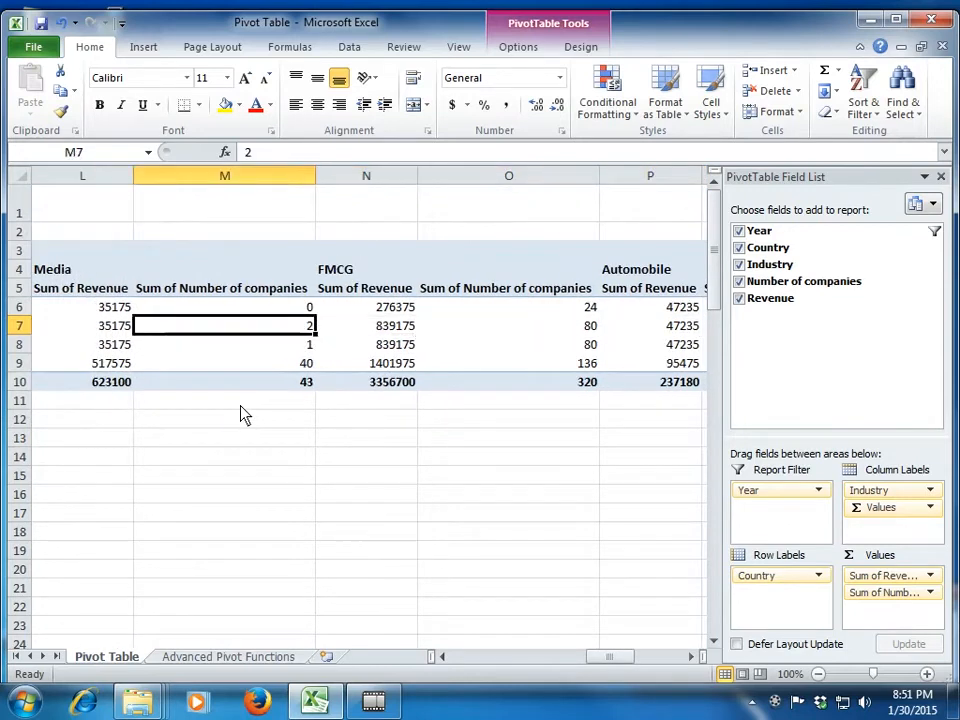
# Return to the source data beside the PivotTable to compare India's 2012 figures
pyautogui.press('Left')
pyautogui.press('Left')
pyautogui.press('Left')
pyautogui.press('Left')
pyautogui.press('Left')
pyautogui.press('Left')
pyautogui.press('Left')
pyautogui.press('Left')
pyautogui.press('Left')
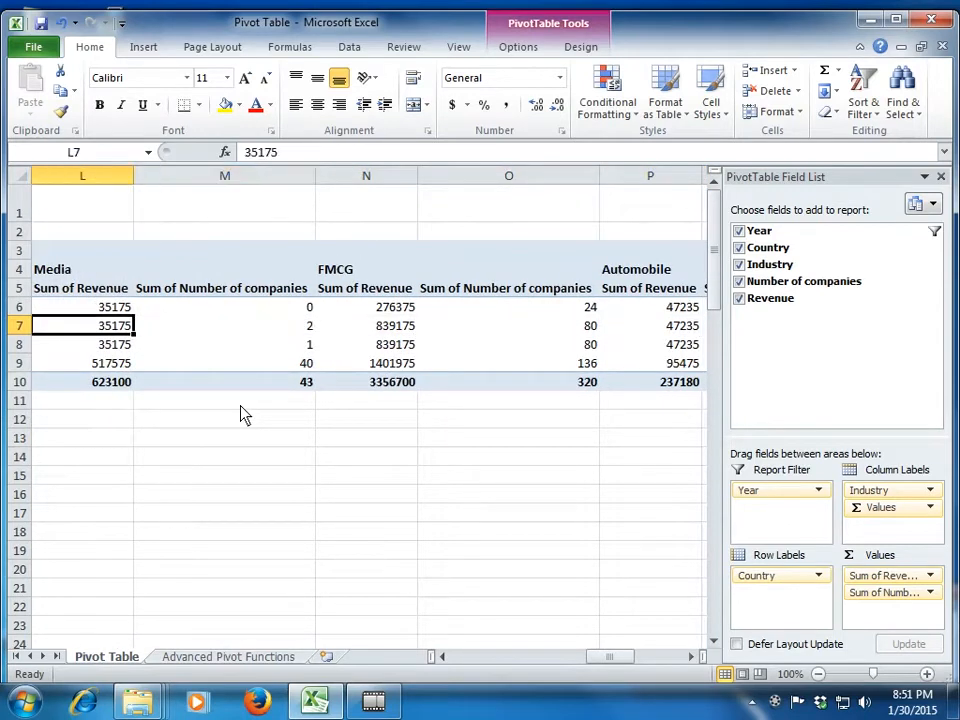
pyautogui.press('Left')
pyautogui.press('Left')
pyautogui.press('Left')
pyautogui.press('Right')
pyautogui.press('Right')
pyautogui.press('Right')
pyautogui.press('Right')
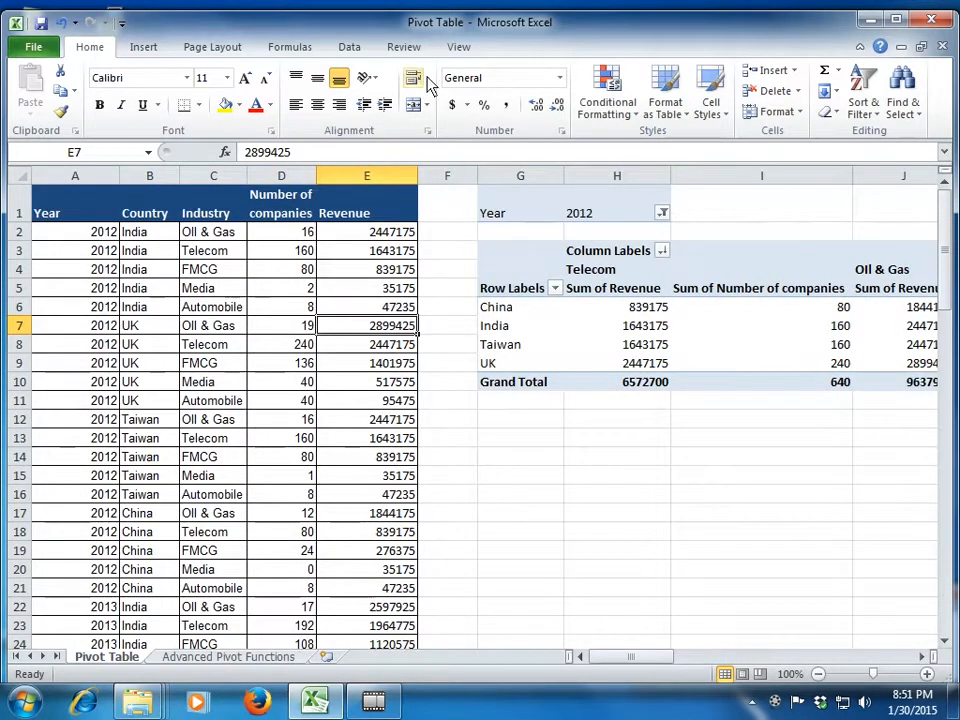
# Look through the PivotTable's option commands, including the choices for clearing the table or its filters
pyautogui.click(580, 333)
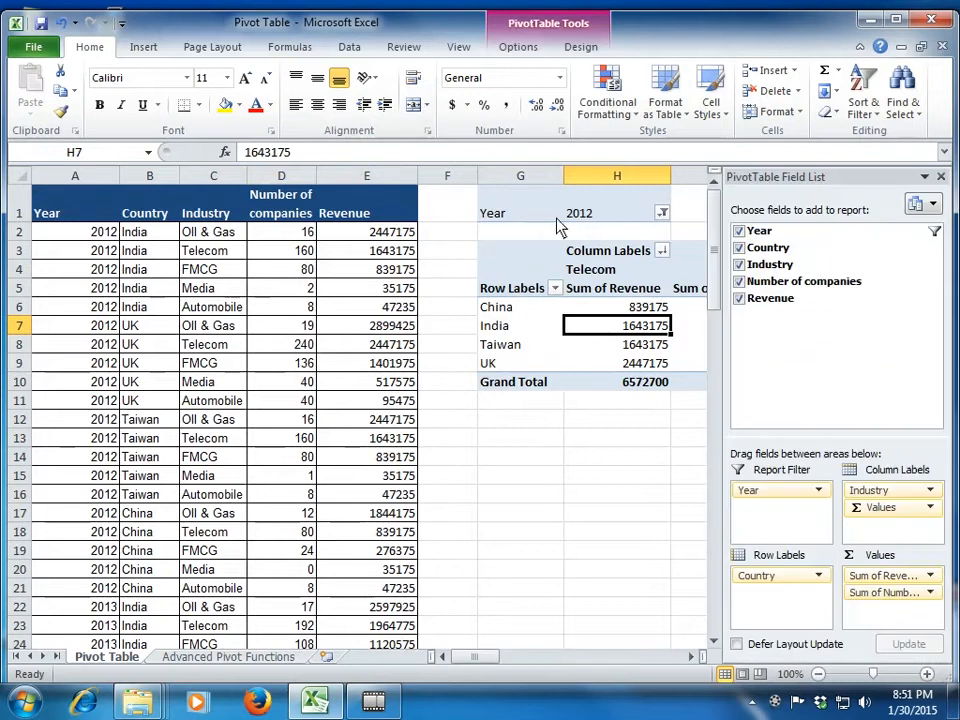
pyautogui.click(530, 55)
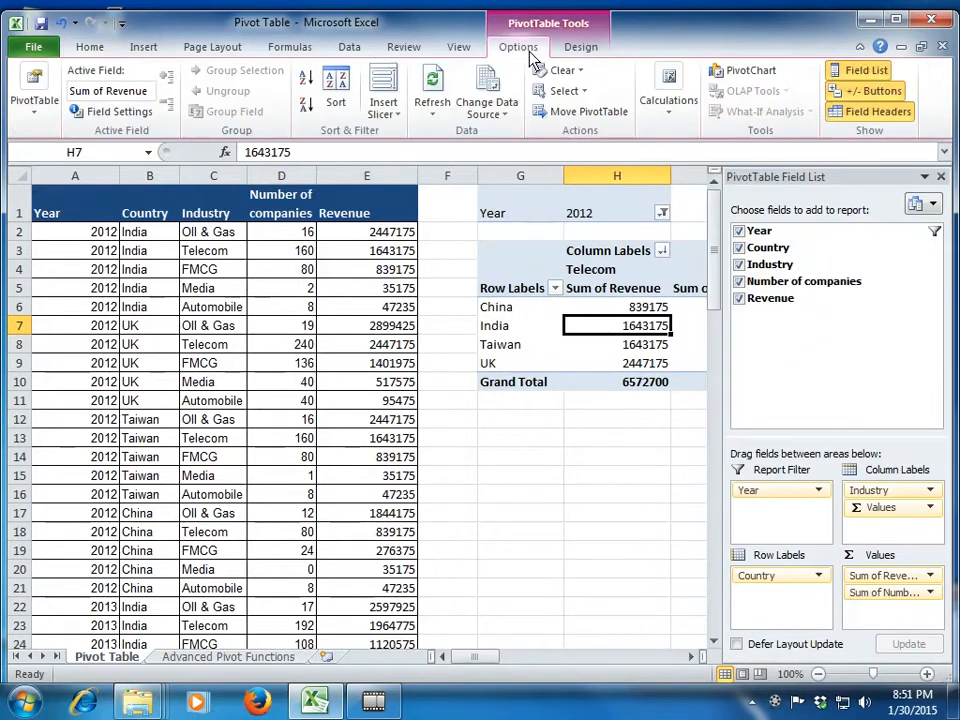
pyautogui.click(583, 74)
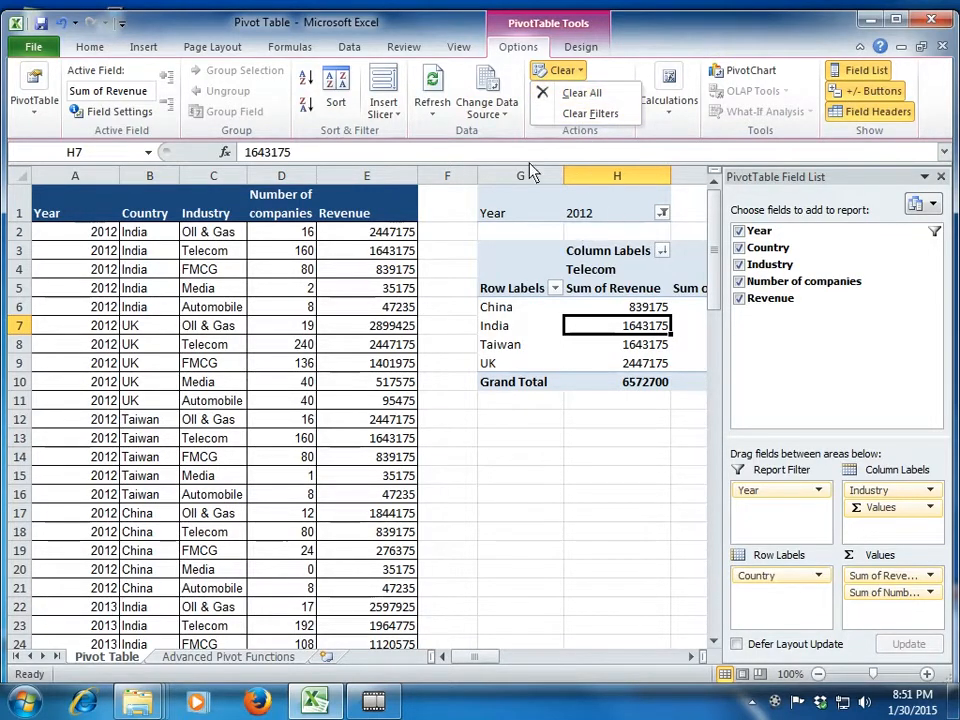
pyautogui.click(510, 267)
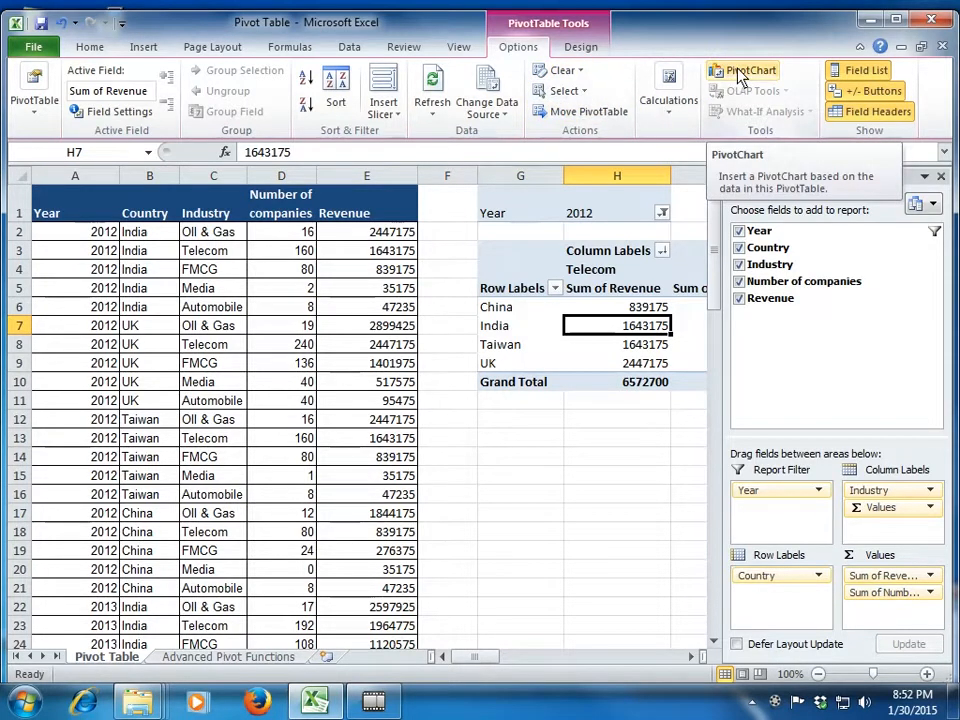
# Try the PivotTable without row and column header styling, and restore both header options
pyautogui.click(584, 48)
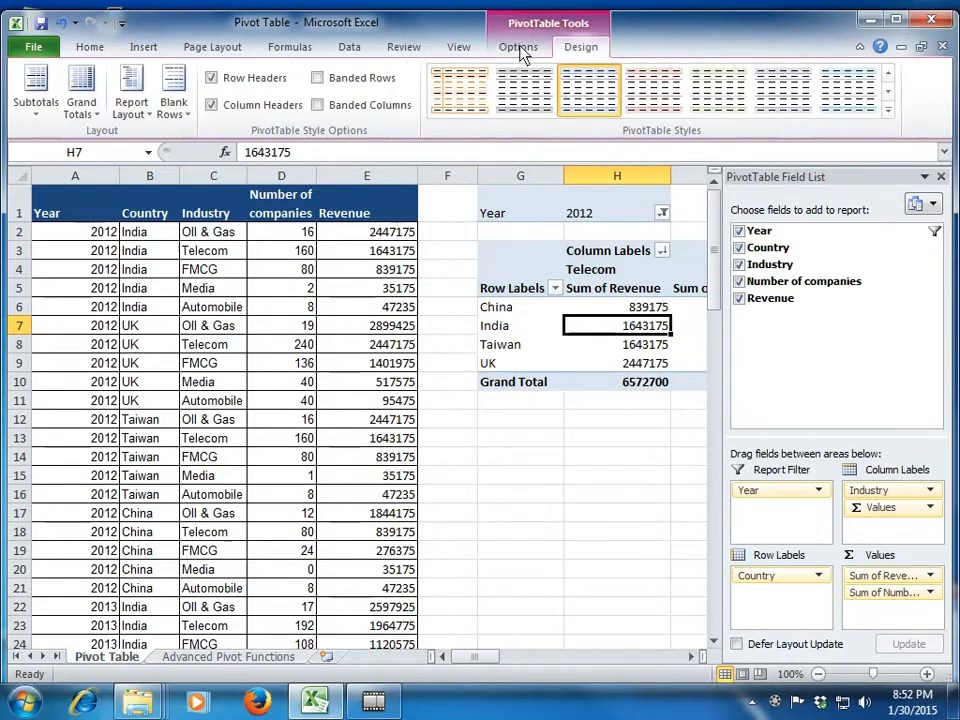
pyautogui.click(212, 78)
pyautogui.click(212, 105)
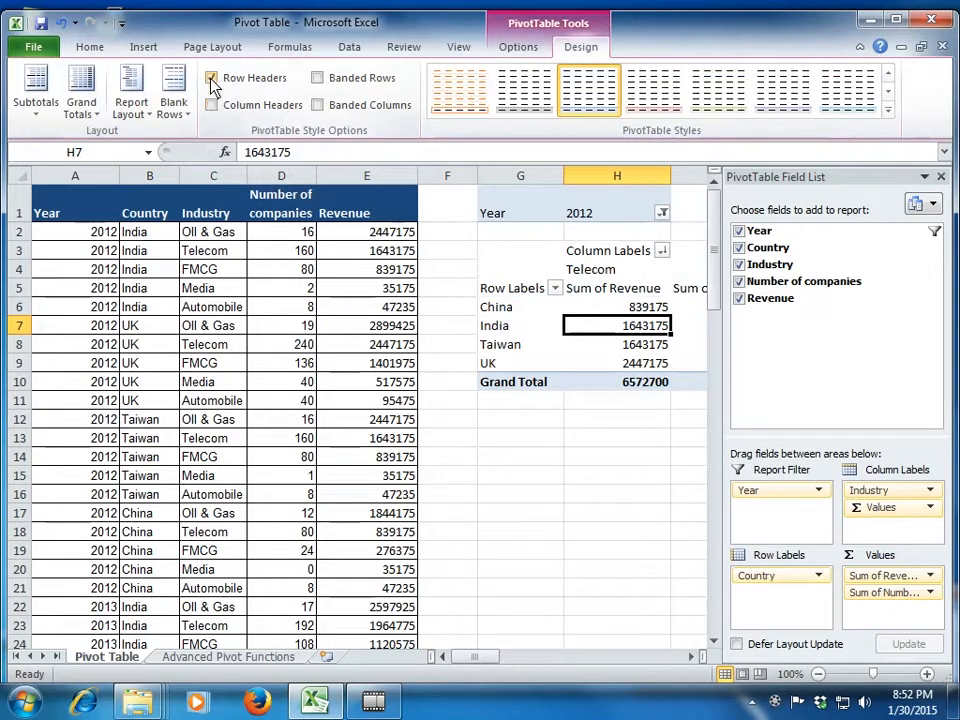
pyautogui.click(212, 105)
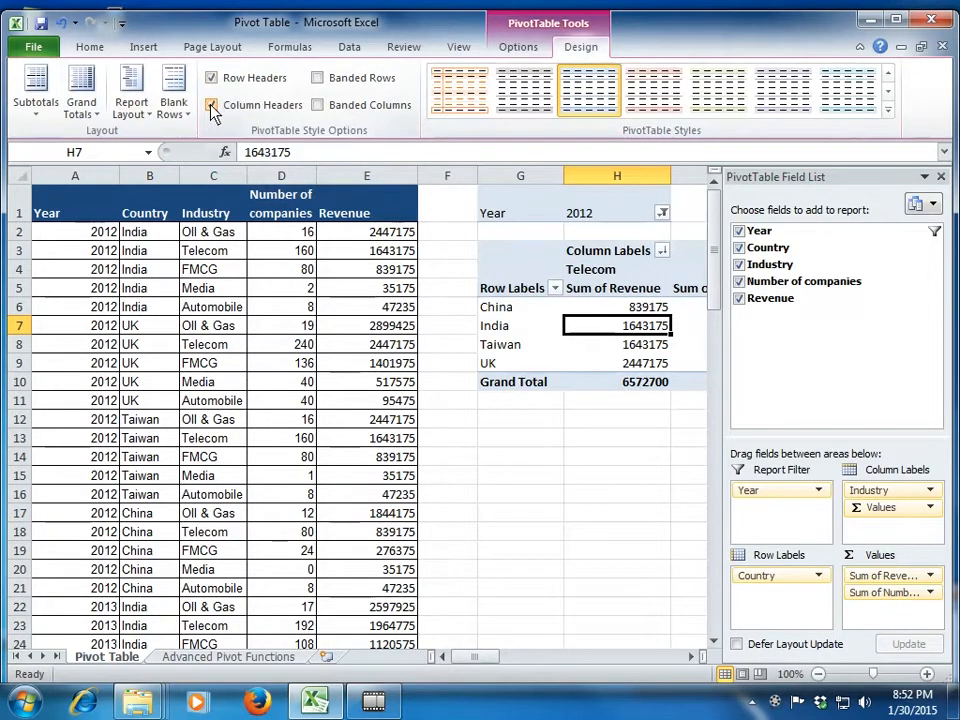
# Turn the PivotTable's grand totals off for rows and columns, and turn them back on for both
pyautogui.click(100, 114)
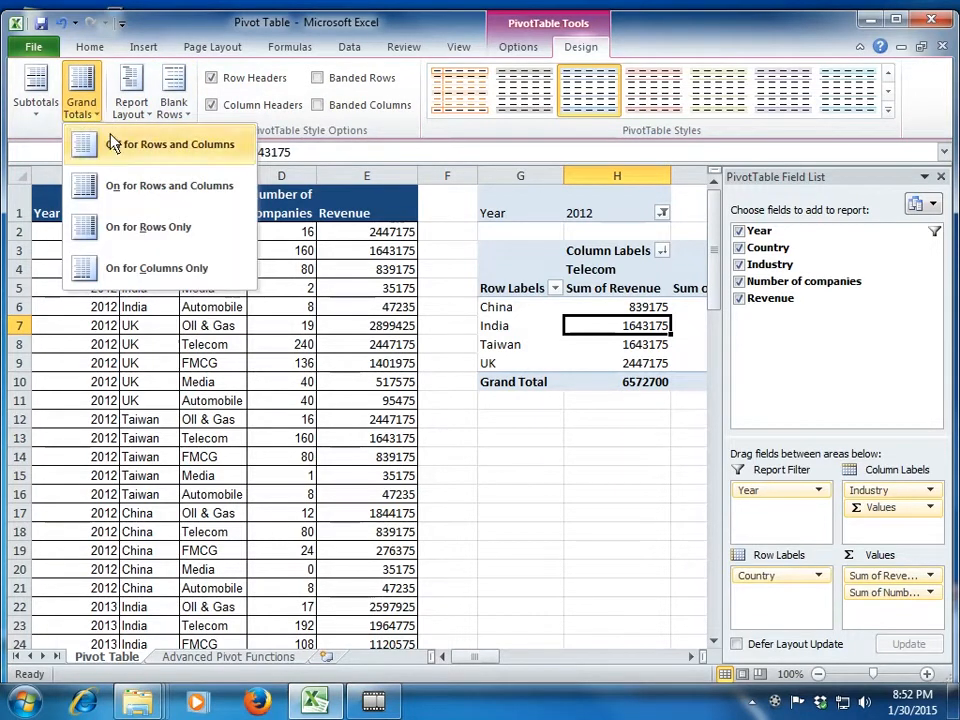
pyautogui.click(113, 144)
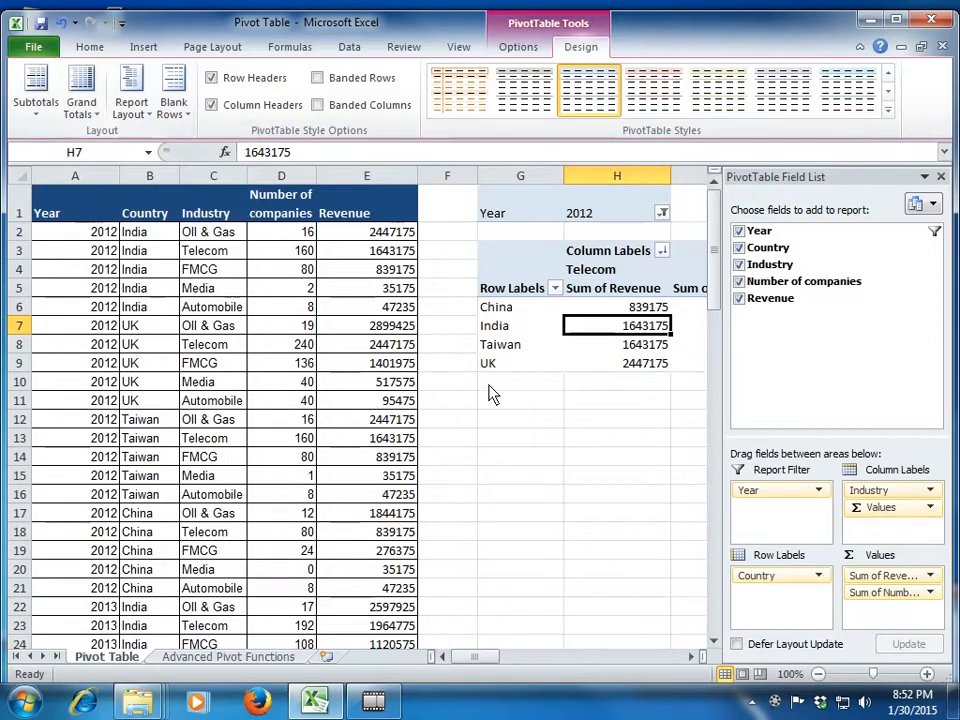
pyautogui.click(95, 118)
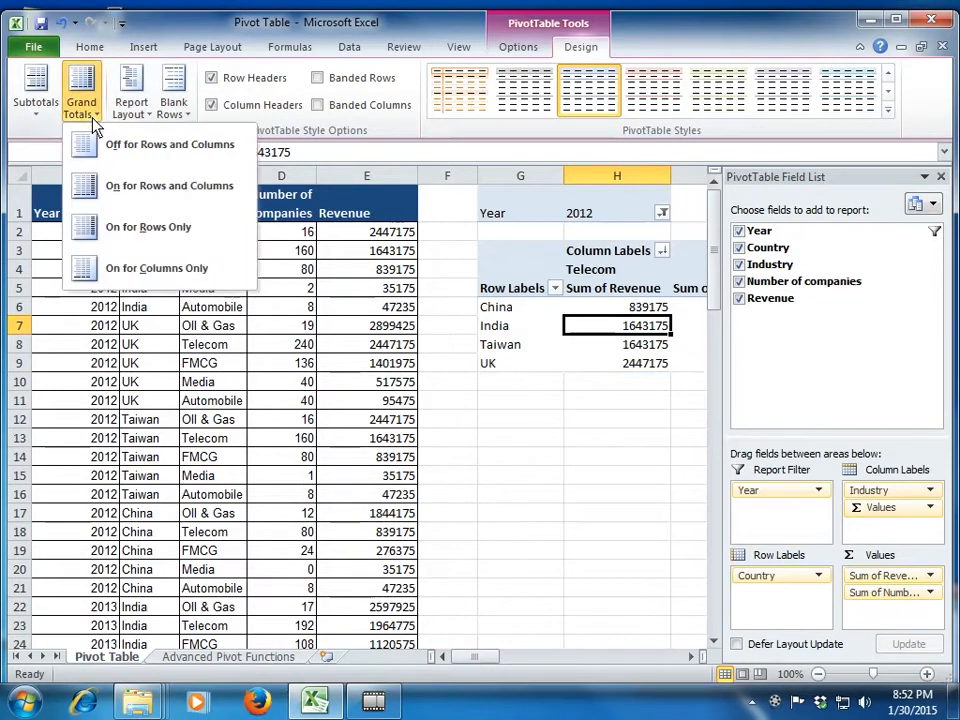
pyautogui.click(117, 187)
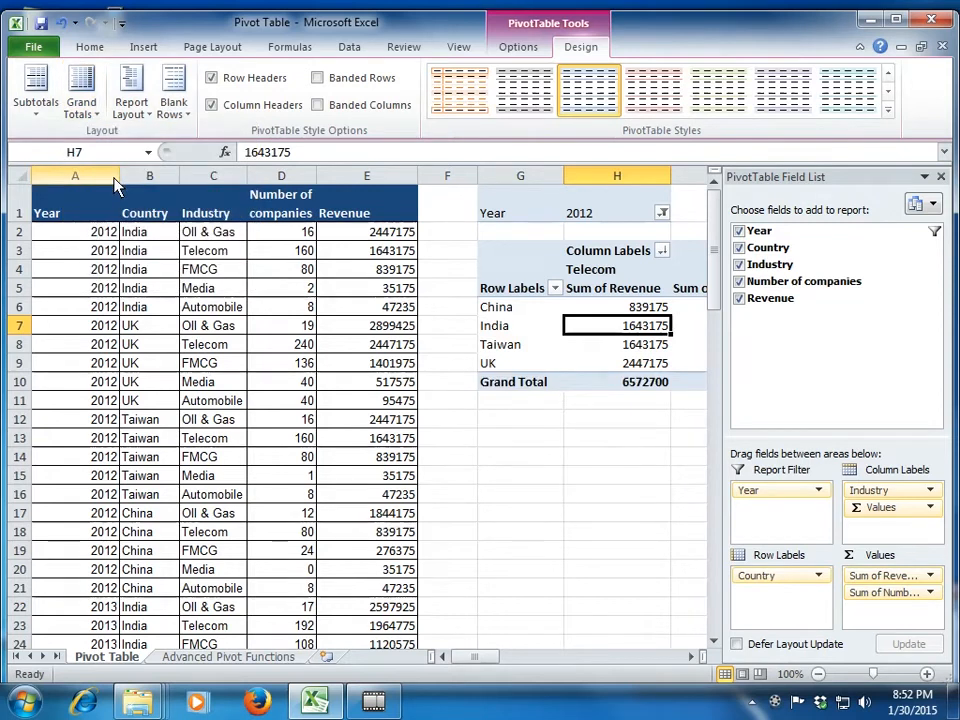
# Review the grand total and subtotal choices, and try banded rows on the PivotTable before switching them off again
pyautogui.click(82, 108)
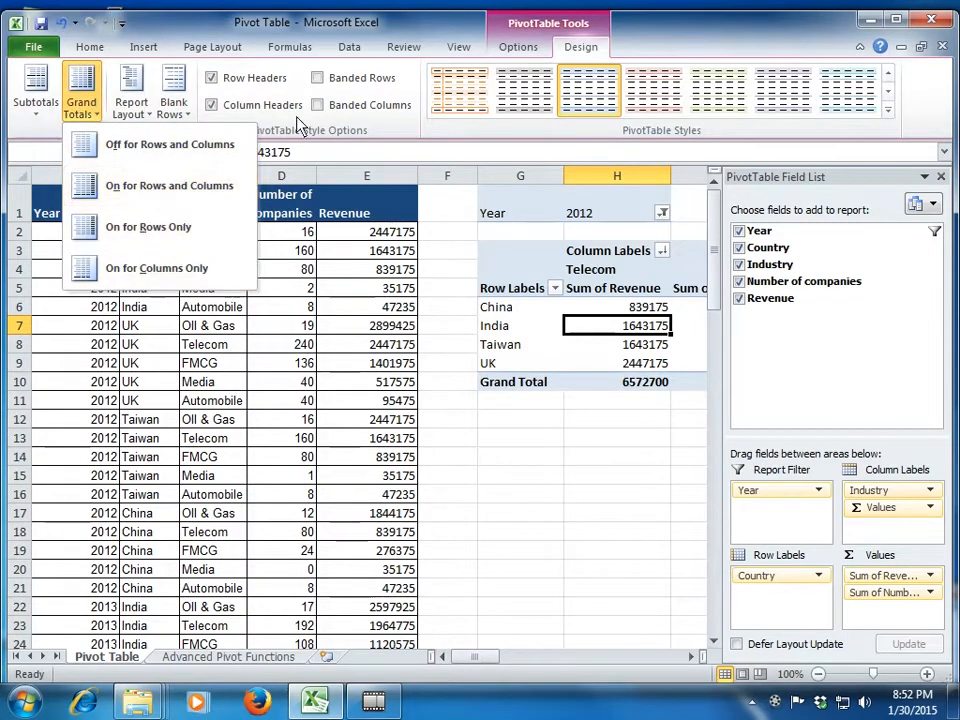
pyautogui.click(36, 108)
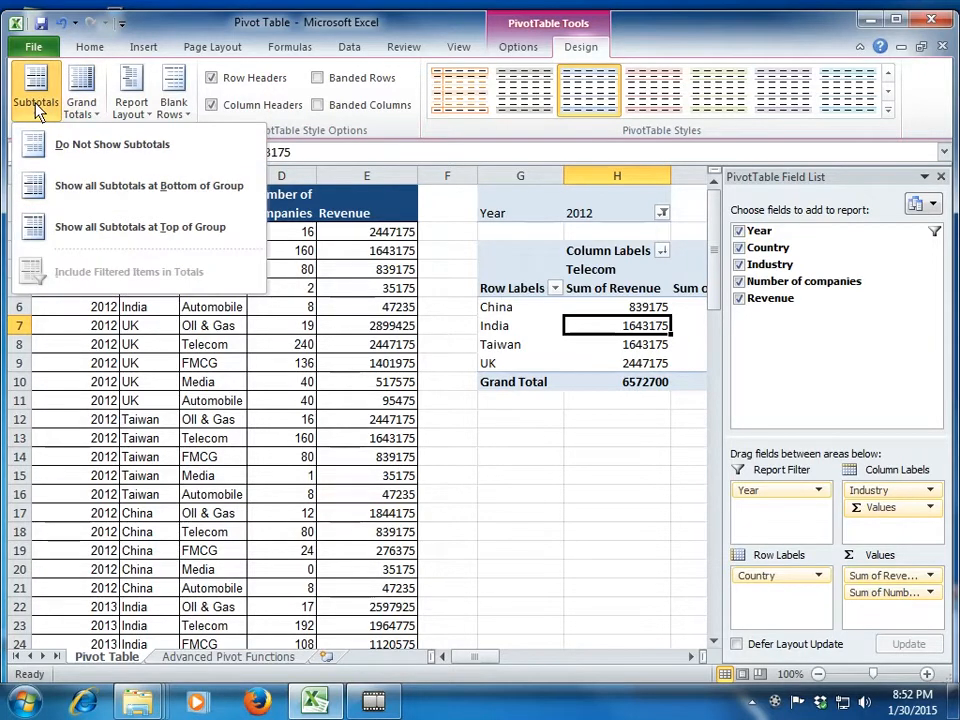
pyautogui.click(36, 106)
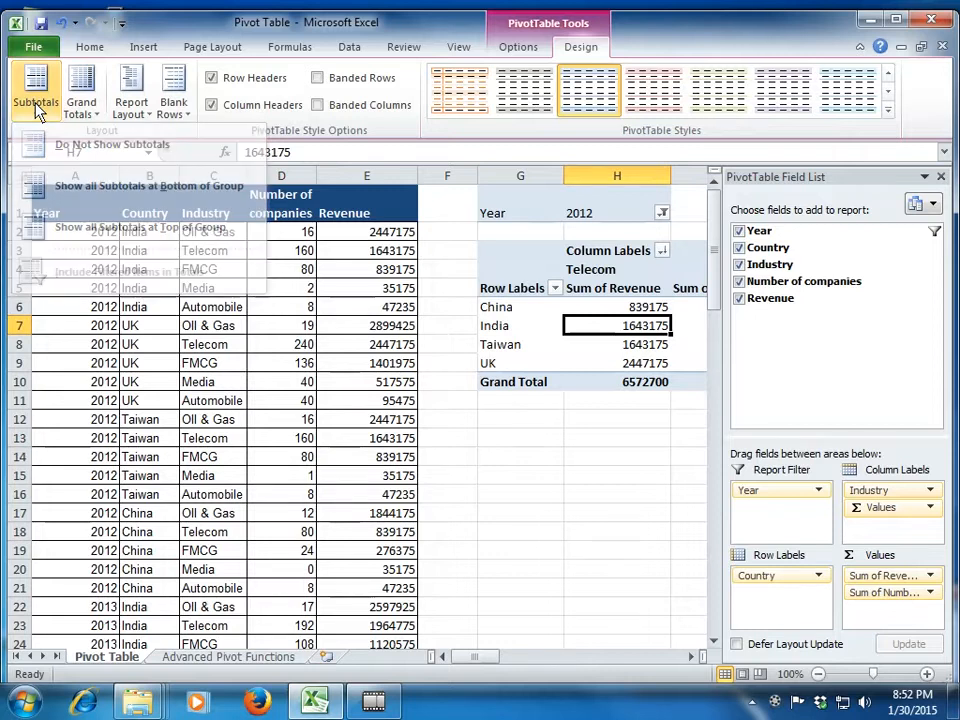
pyautogui.click(317, 78)
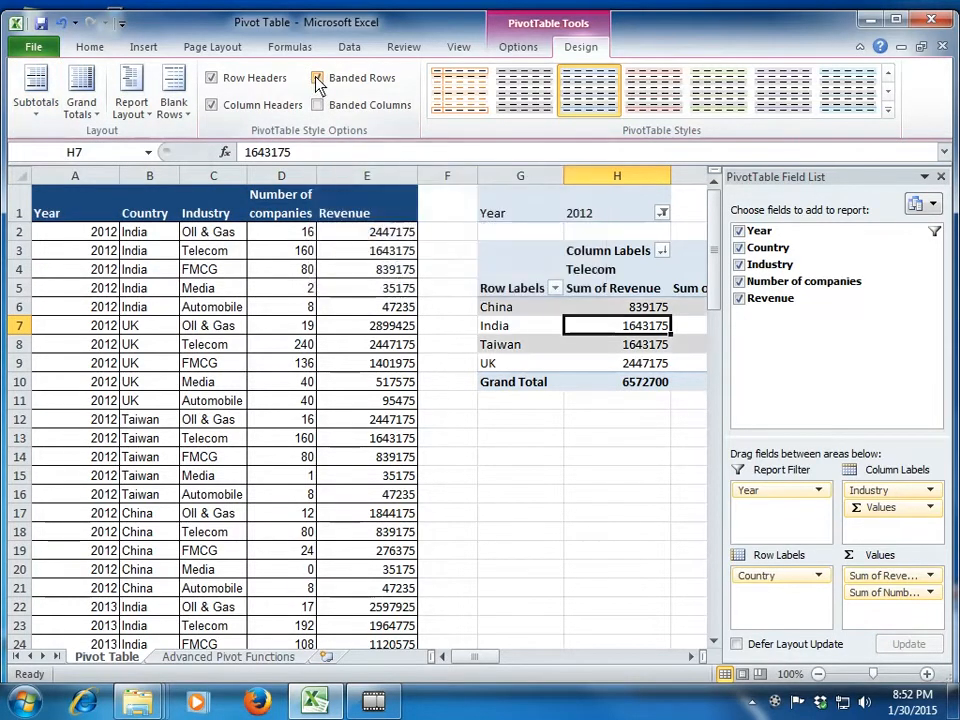
pyautogui.click(317, 78)
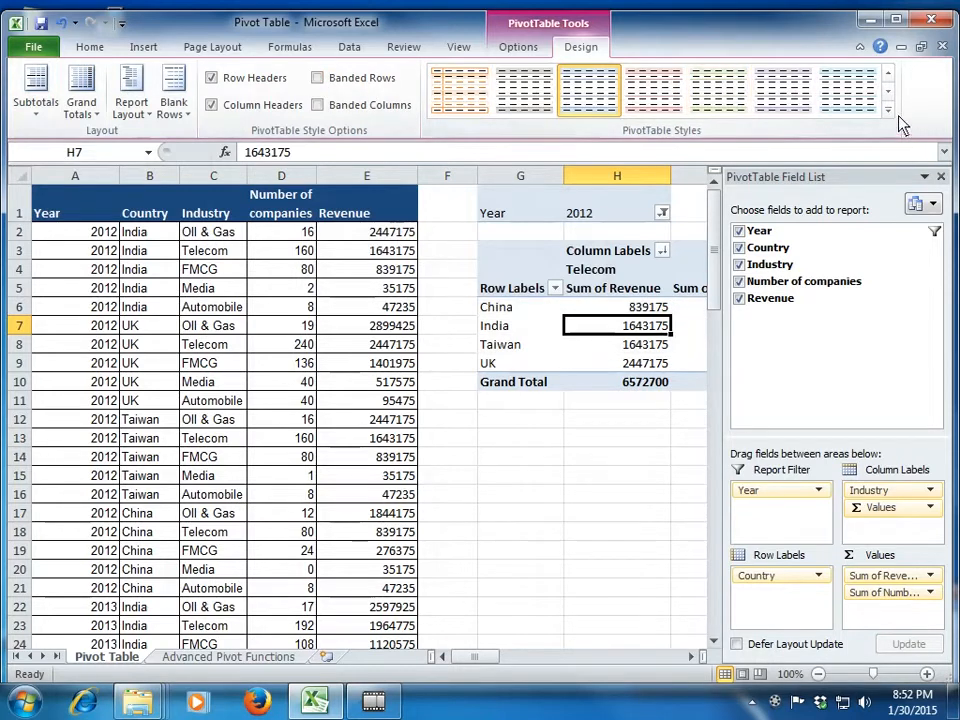
# Apply the light purple style to the PivotTable
pyautogui.click(795, 100)
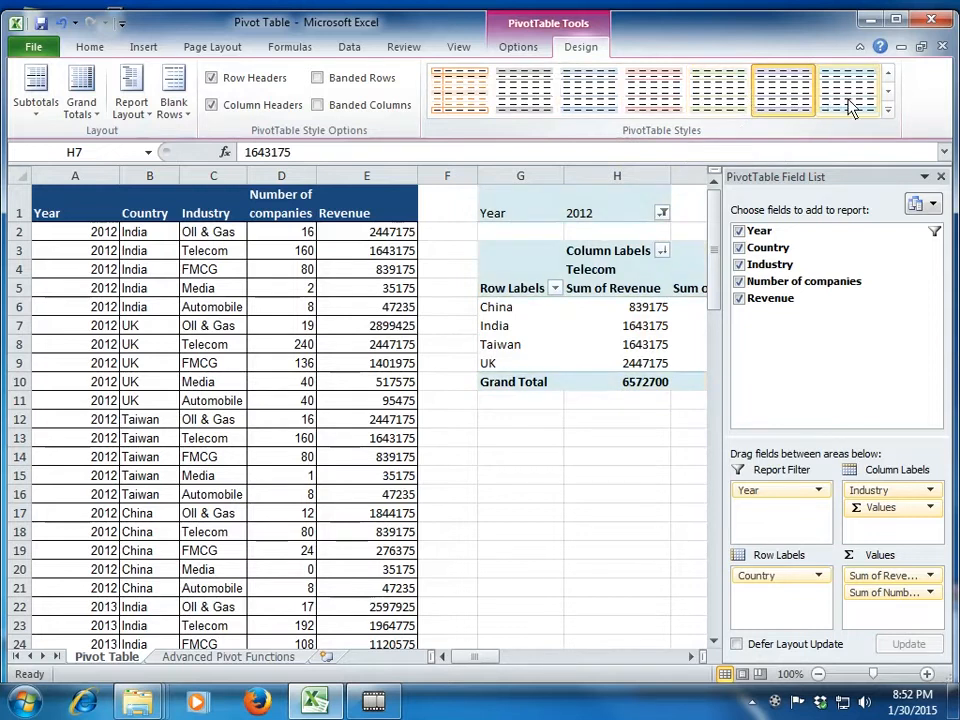
pyautogui.click(514, 47)
pyautogui.click(612, 458)
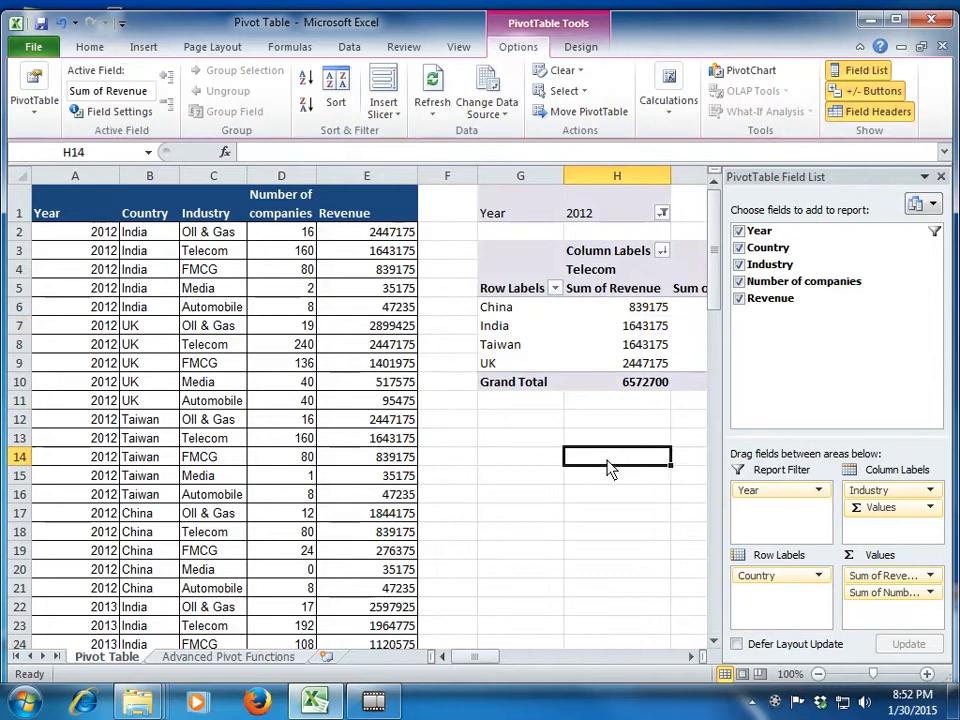
# Examine China's row across the Telecom and Oil & Gas columns of the restyled PivotTable
pyautogui.click(638, 312)
pyautogui.press('Right')
pyautogui.press('Right')
pyautogui.press('Right')
pyautogui.press('Left')
pyautogui.press('Left')
pyautogui.press('Left')
pyautogui.press('Left')
pyautogui.press('Left')
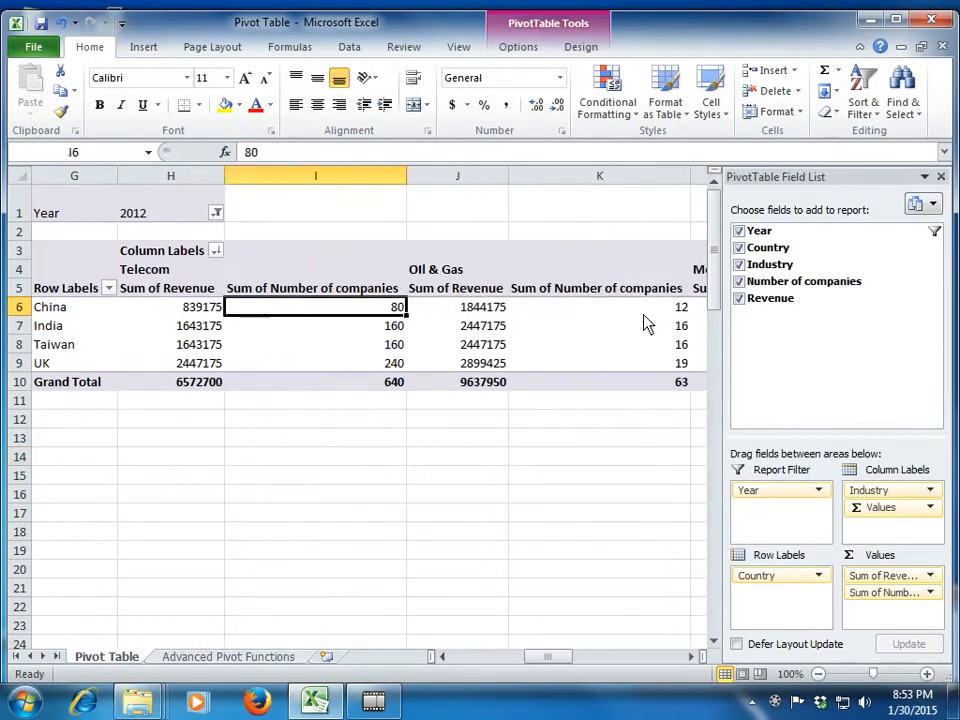
pyautogui.press('Right')
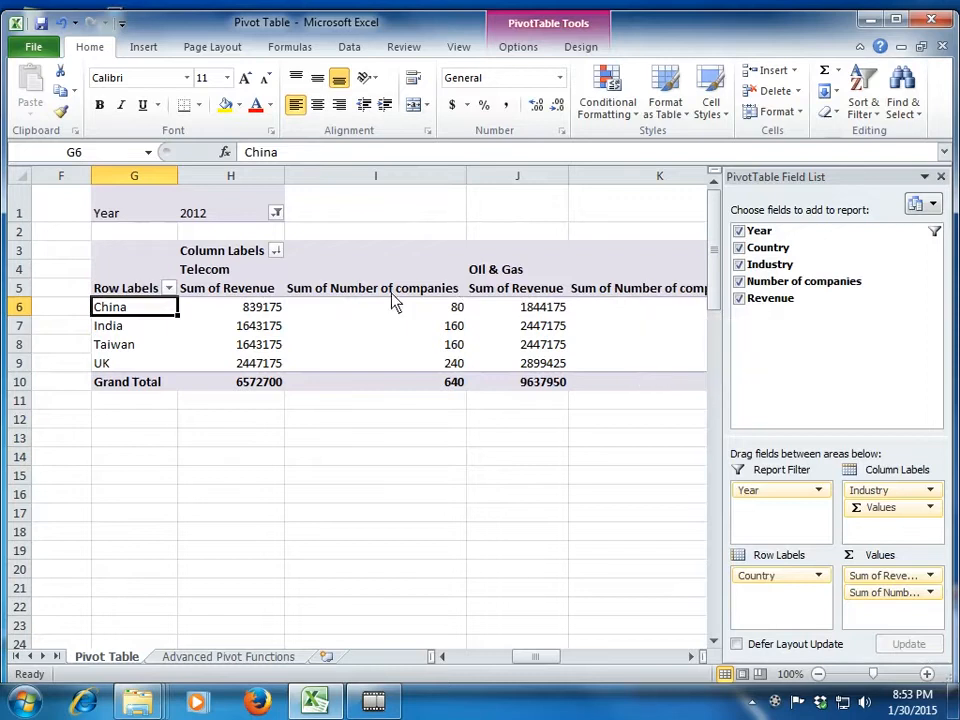
# Filter the PivotTable's columns to the Telecom and Oil & Gas industries, and remove Number of companies from the values
pyautogui.click(276, 251)
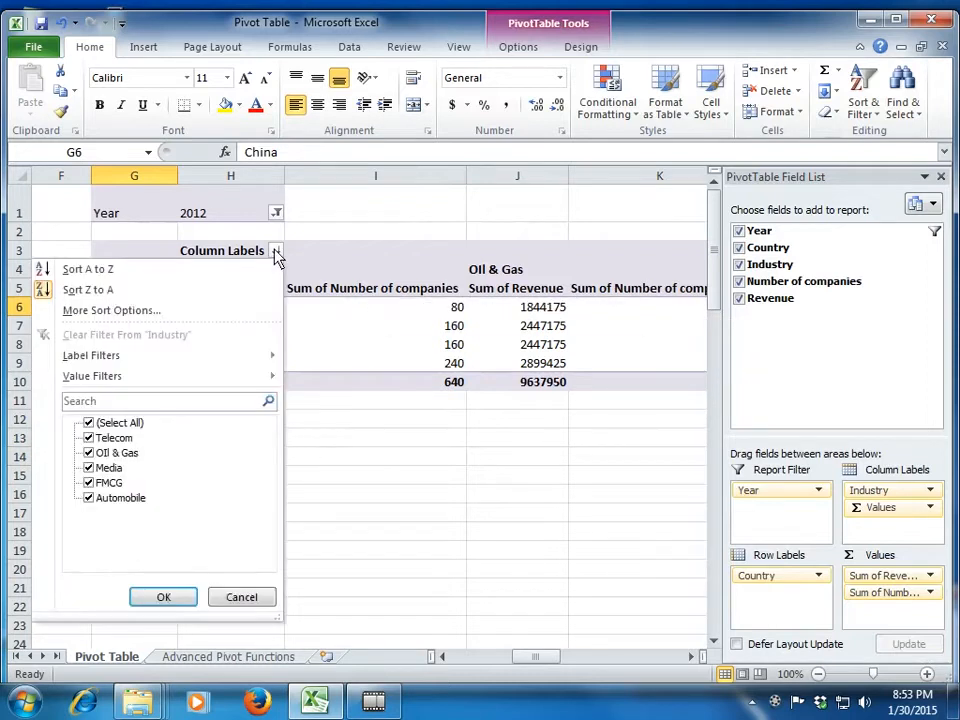
pyautogui.click(88, 424)
pyautogui.click(88, 438)
pyautogui.click(88, 453)
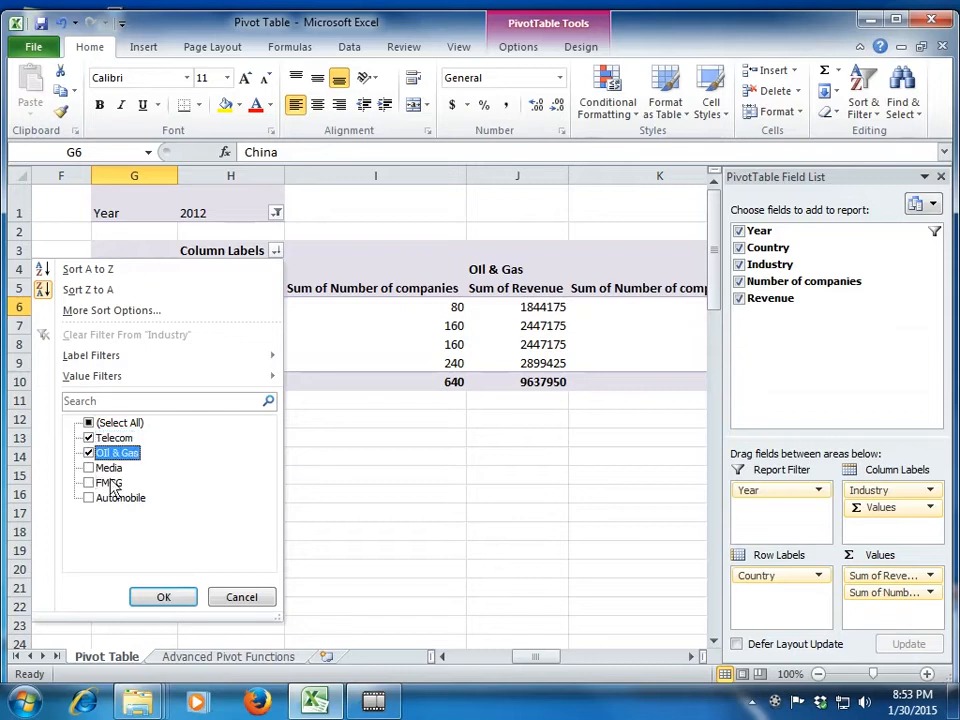
pyautogui.click(183, 598)
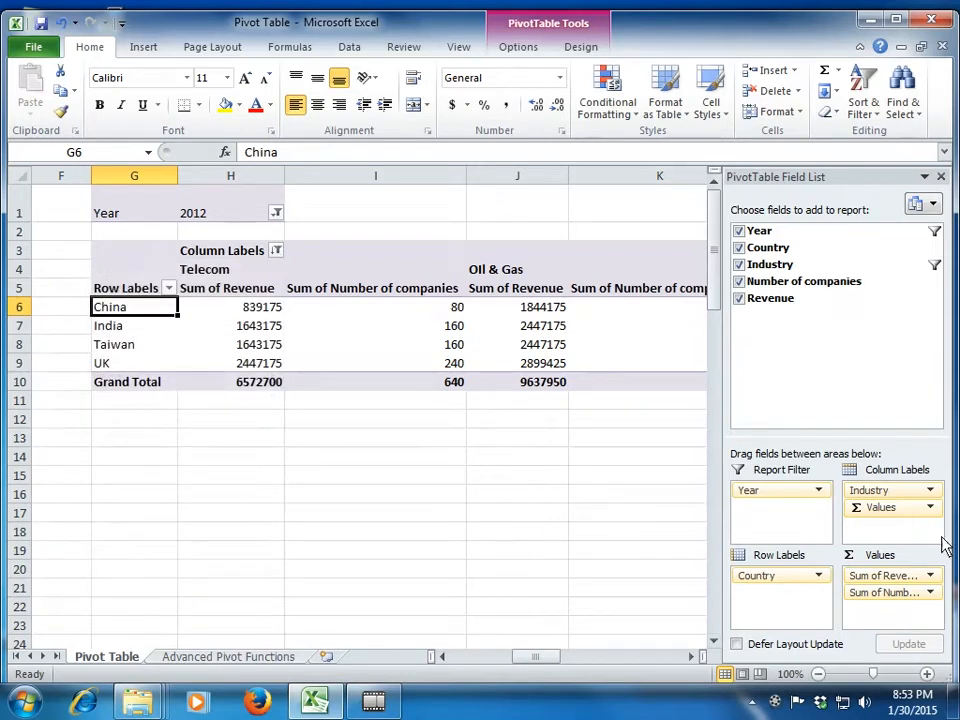
pyautogui.moveTo(884, 600); pyautogui.dragTo(842, 383)
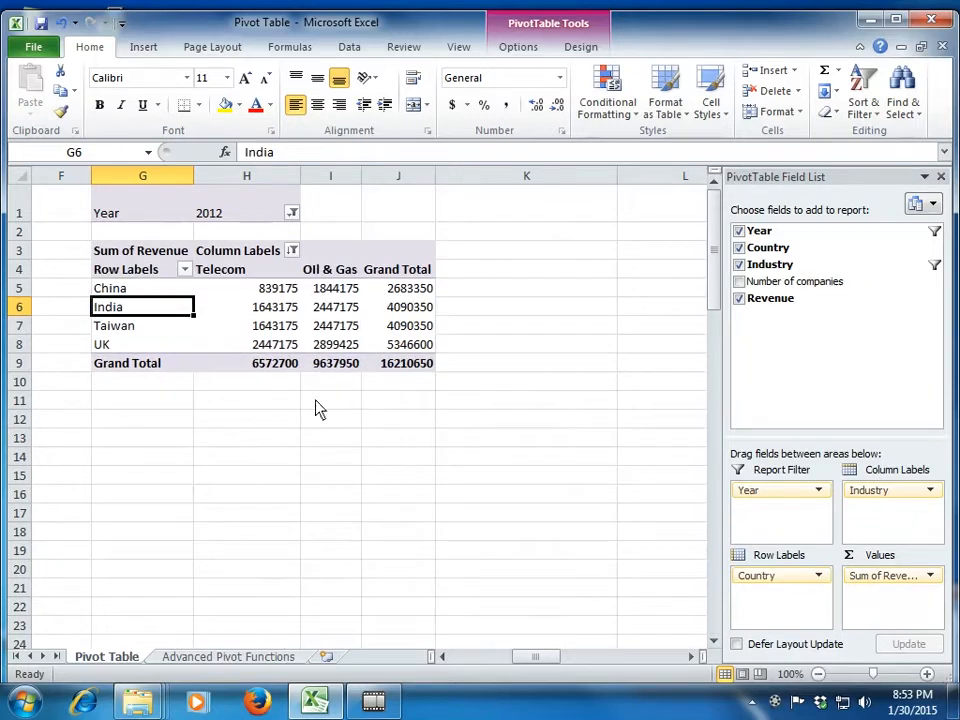
# Filter the PivotTable's rows to exclude India and China, keeping Taiwan and UK
pyautogui.click(184, 269)
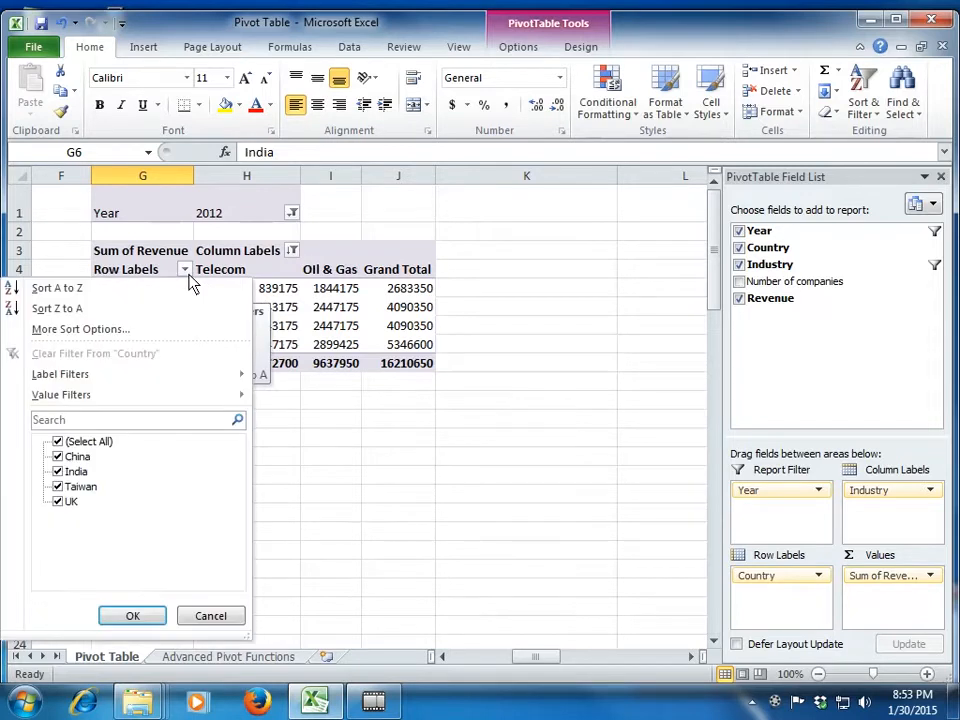
pyautogui.click(58, 471)
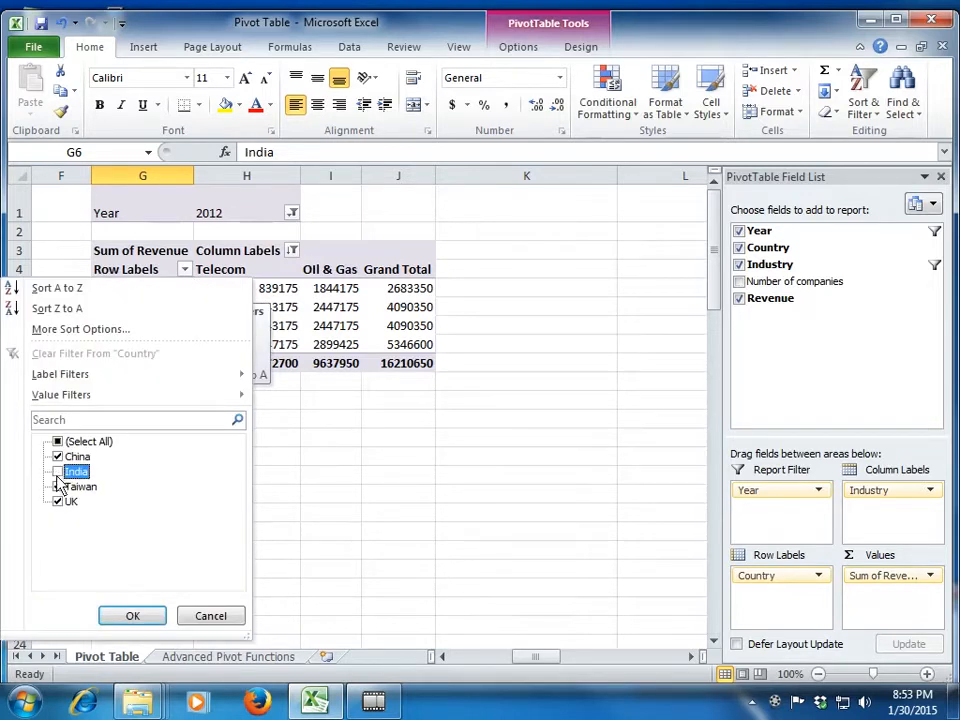
pyautogui.click(57, 458)
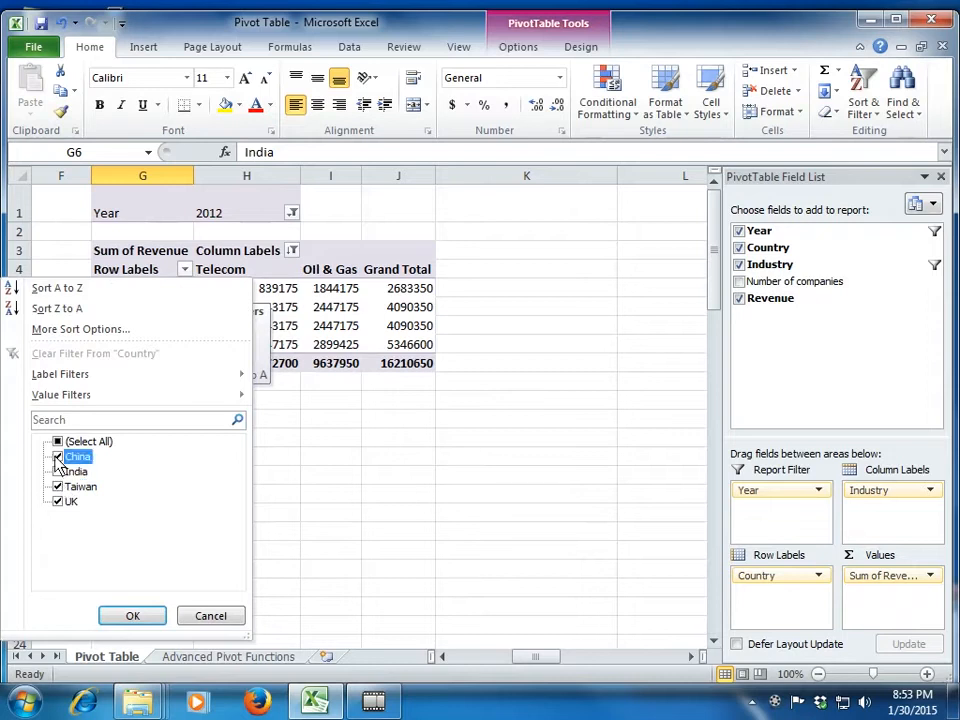
pyautogui.click(130, 615)
pyautogui.click(296, 386)
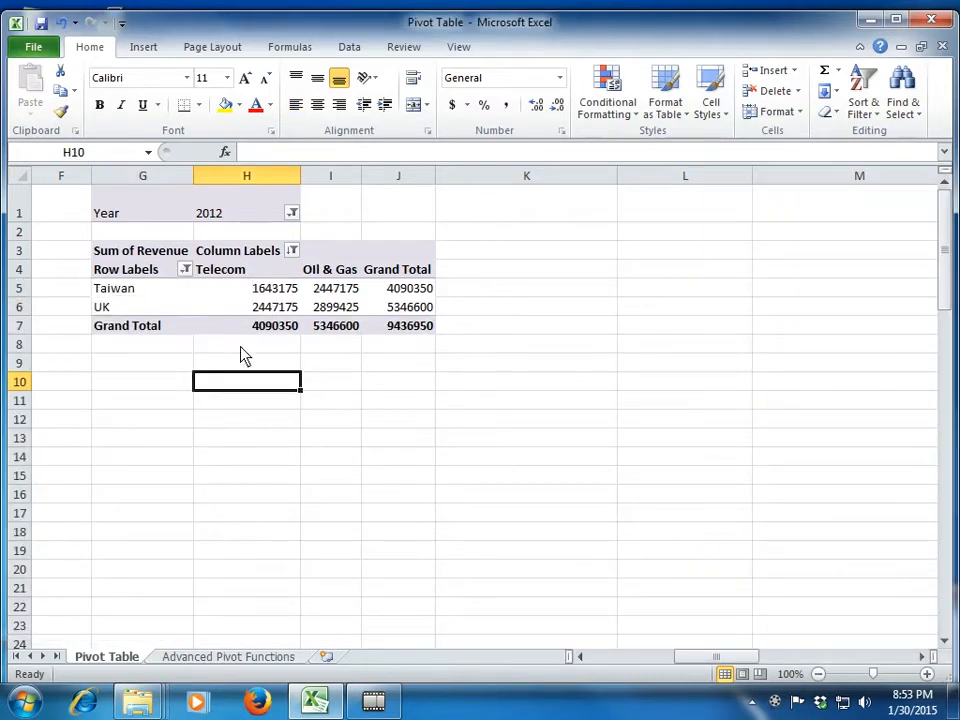
pyautogui.click(185, 270)
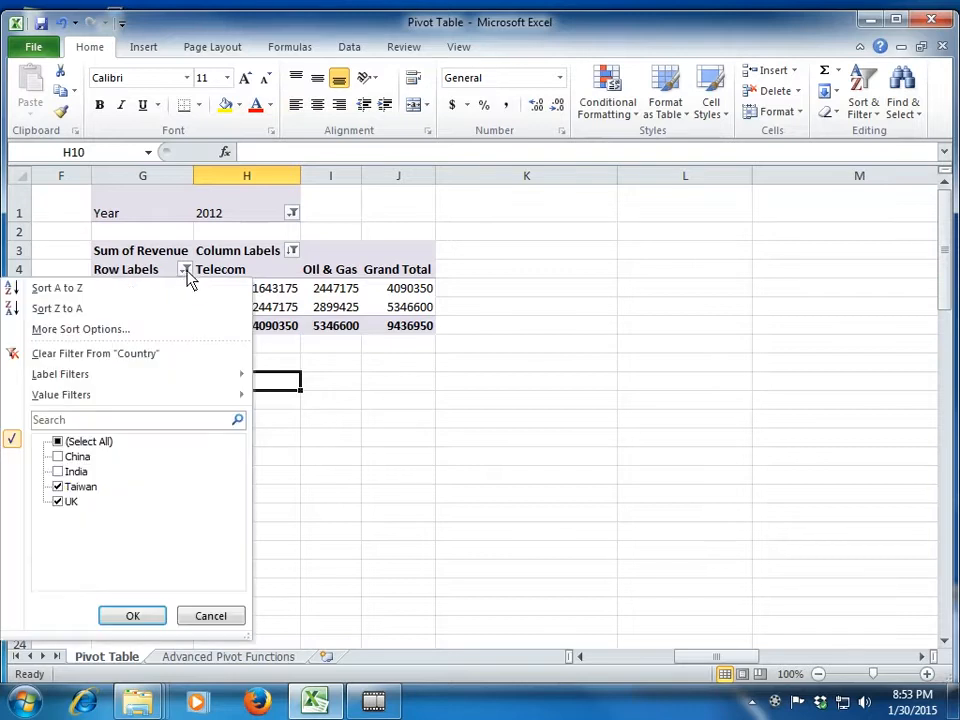
pyautogui.click(57, 443)
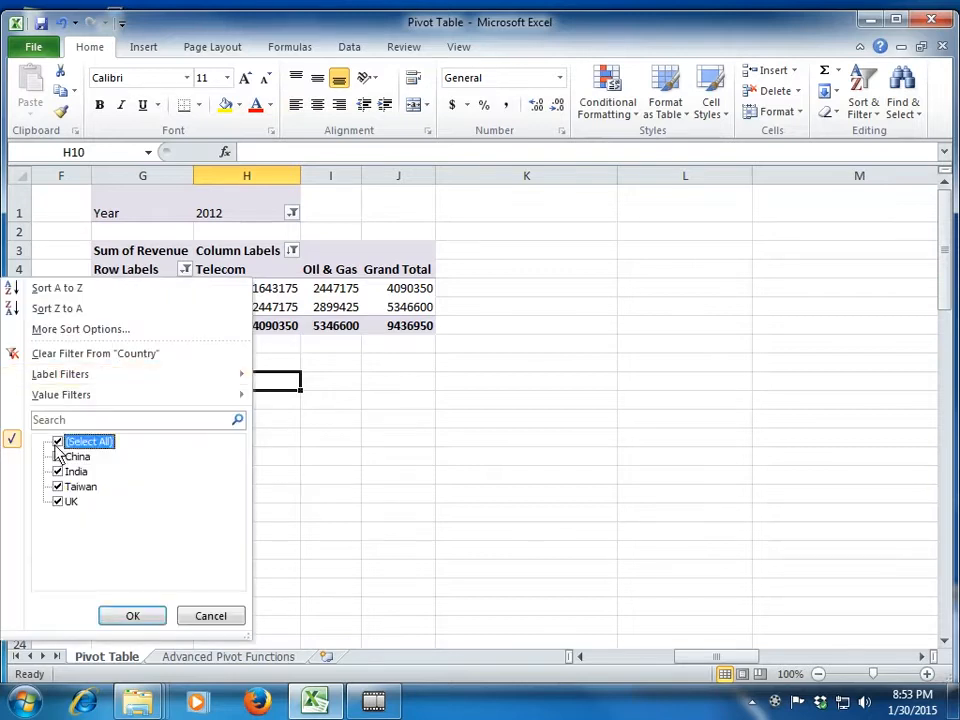
pyautogui.moveTo(111, 381)
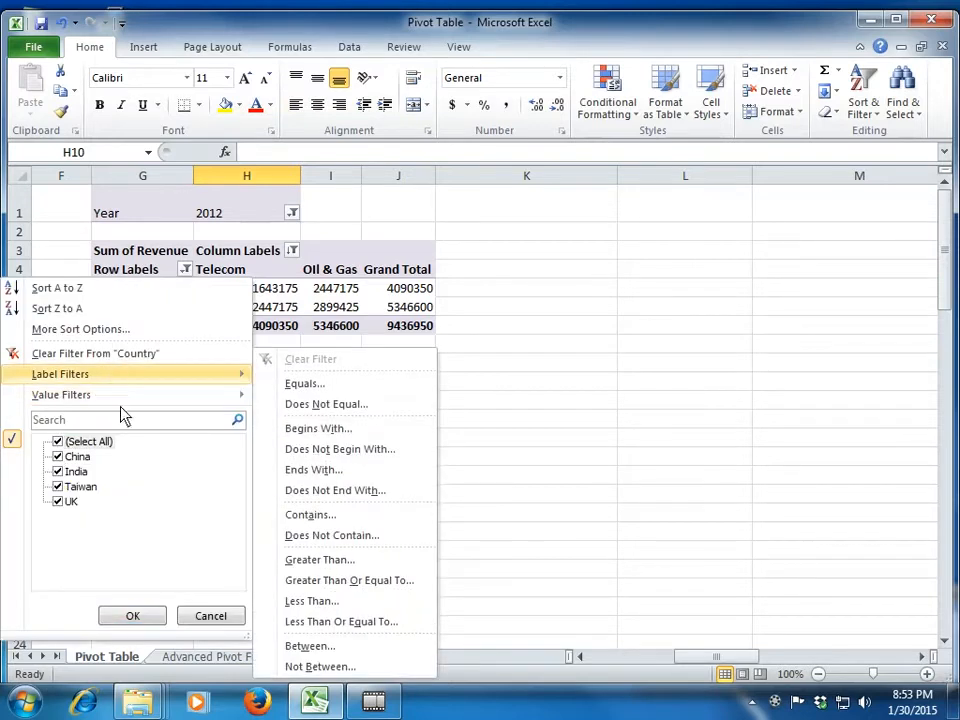
pyautogui.click(292, 251)
# Show all industries in the PivotTable's columns again
pyautogui.click(292, 251)
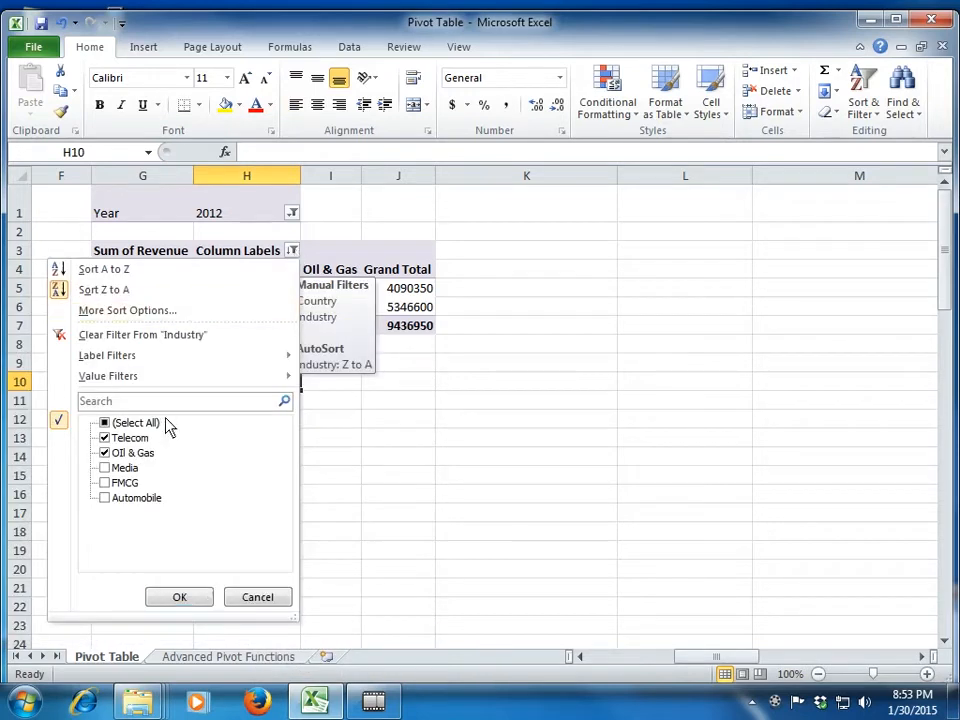
pyautogui.click(105, 423)
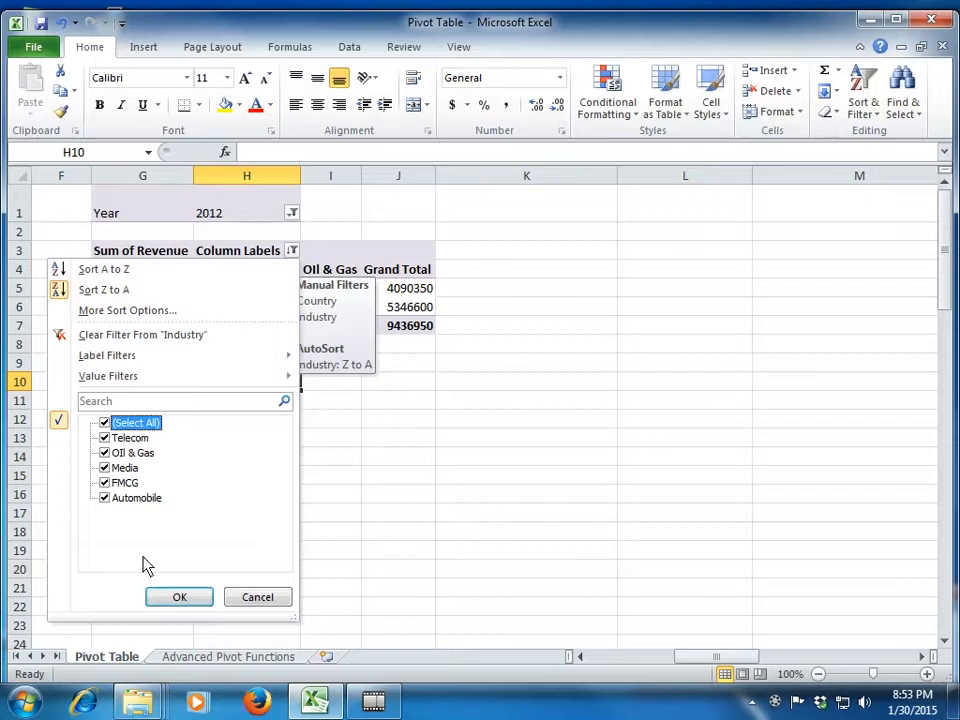
pyautogui.click(158, 600)
pyautogui.click(279, 460)
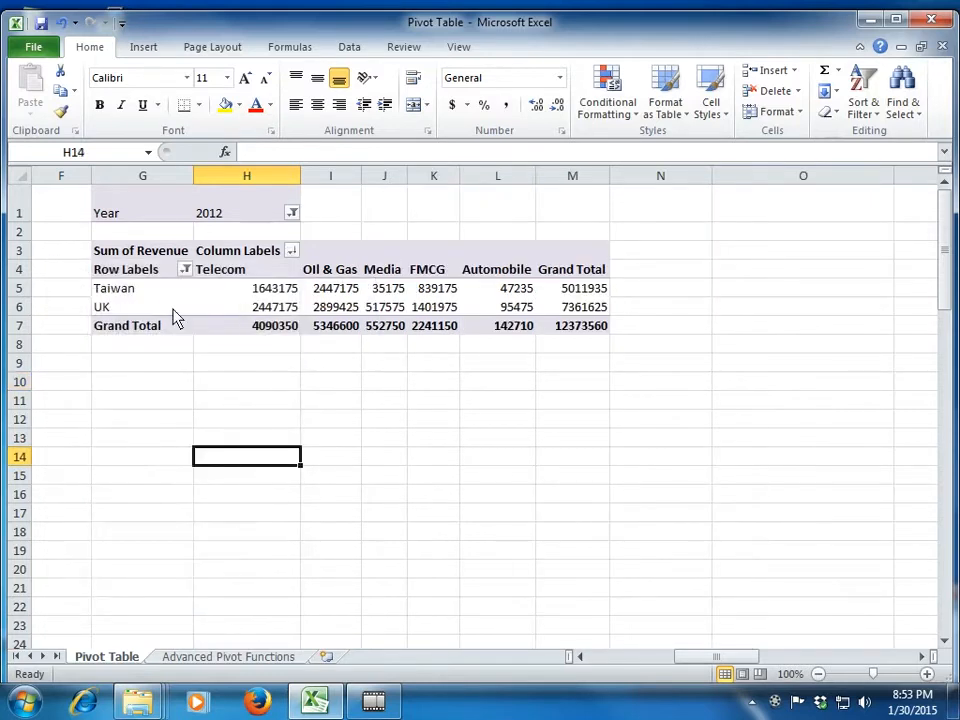
# Show all countries in the PivotTable's rows again
pyautogui.click(185, 270)
pyautogui.click(58, 442)
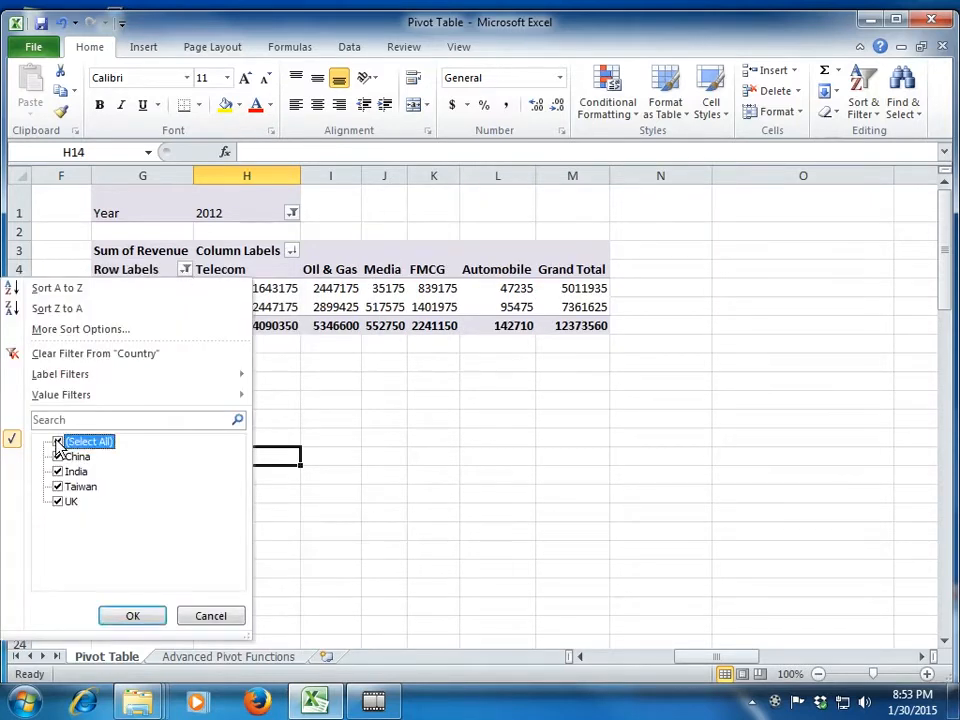
pyautogui.click(133, 616)
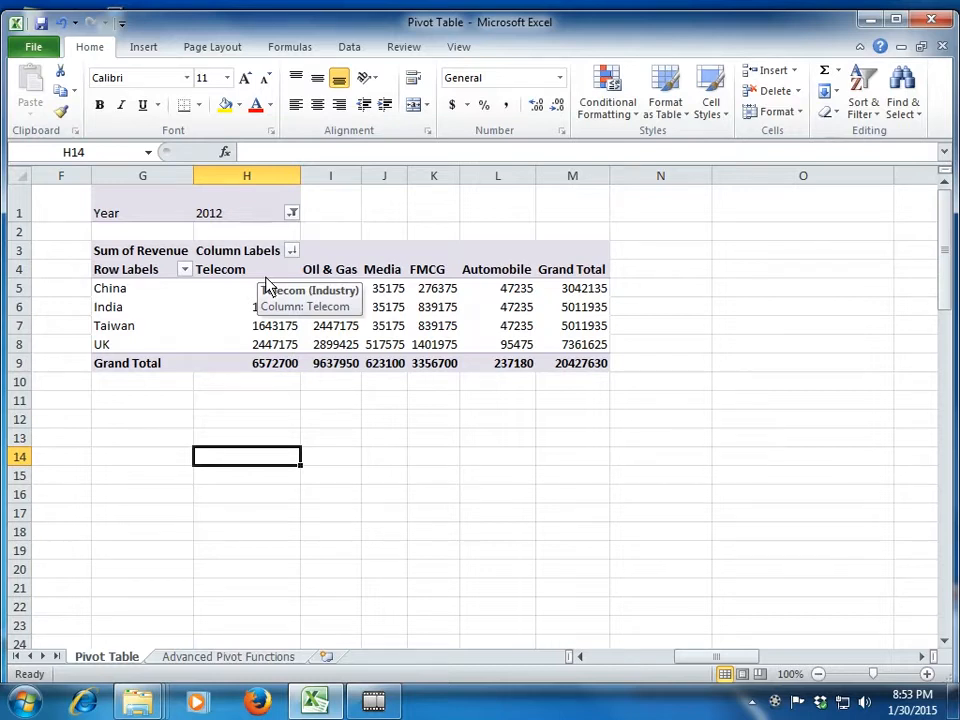
# Examine the source Revenue column alongside the India row of the PivotTable, and look at the options for Sum of Revenue
pyautogui.press('Up')
pyautogui.press('Up')
pyautogui.press('Up')
pyautogui.press('Up')
pyautogui.press('Up')
pyautogui.press('Up')
pyautogui.press('Up')
pyautogui.press('Up')
pyautogui.press('Left')
pyautogui.press('Left')
pyautogui.press('Left')
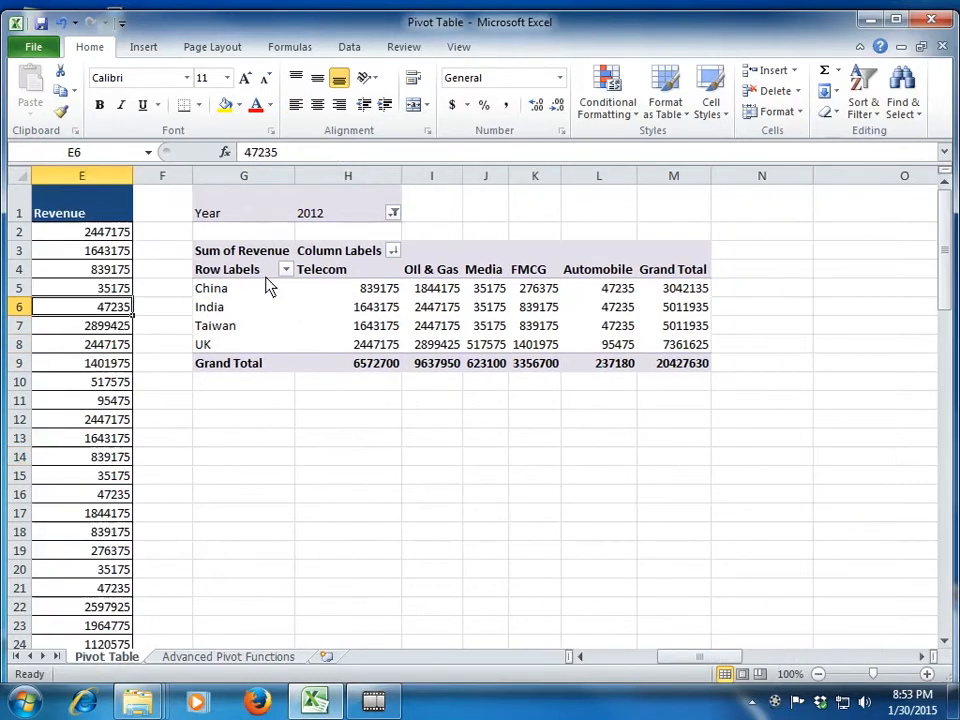
pyautogui.press('Left')
pyautogui.press('Right')
pyautogui.press('Right')
pyautogui.press('Right')
pyautogui.press('Right')
pyautogui.press('Right')
pyautogui.press('Right')
pyautogui.press('Right')
pyautogui.press('Right')
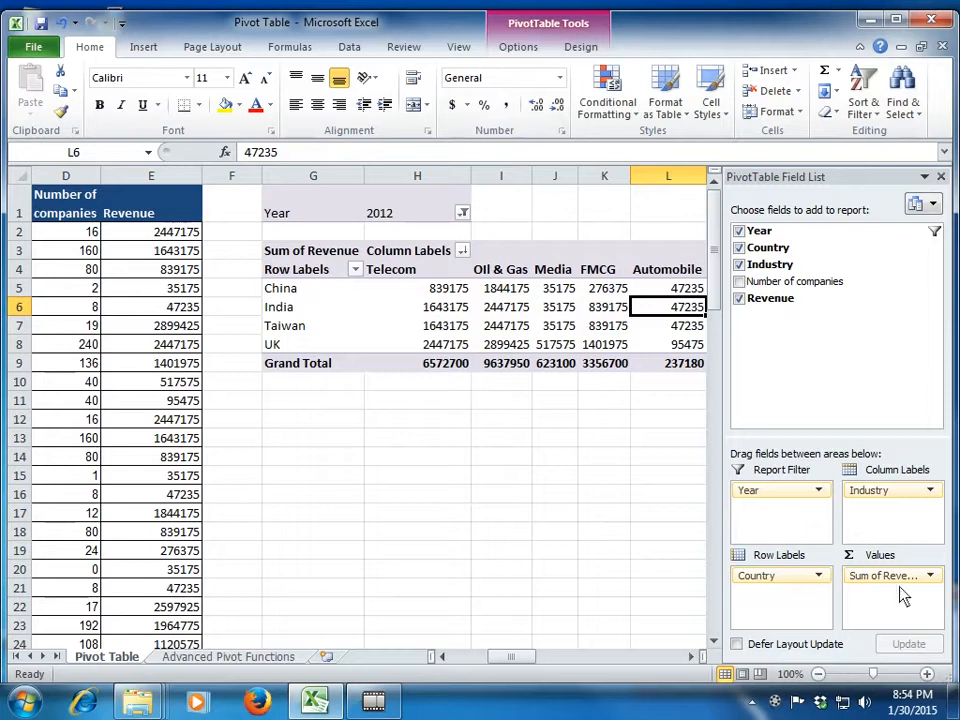
pyautogui.click(930, 576)
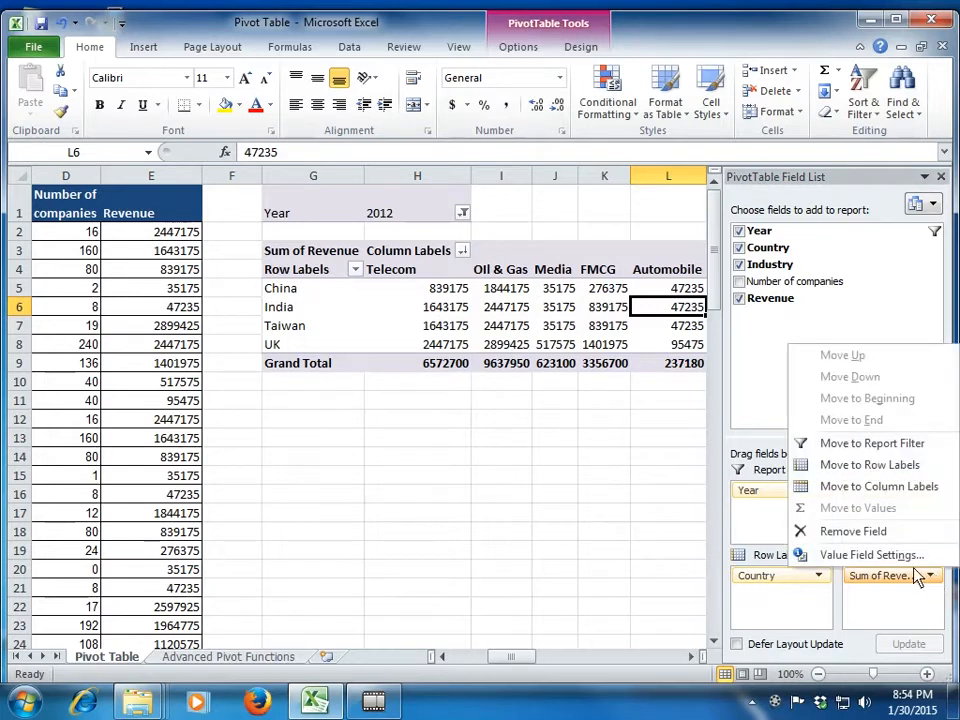
pyautogui.click(636, 484)
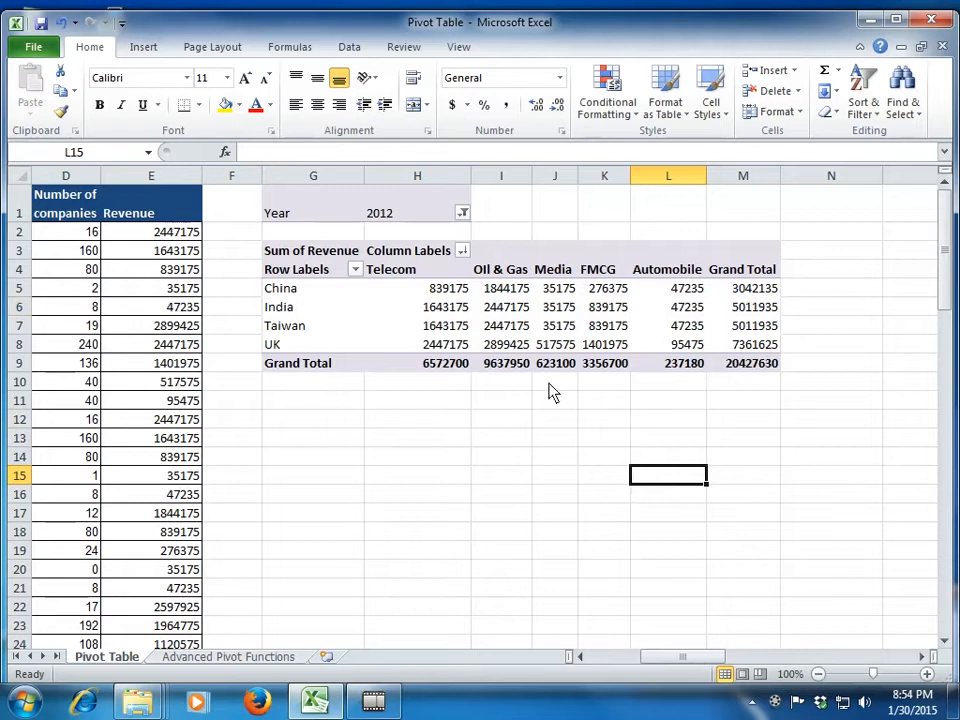
# Set the PivotTable's Year report filter to (All)
pyautogui.click(462, 214)
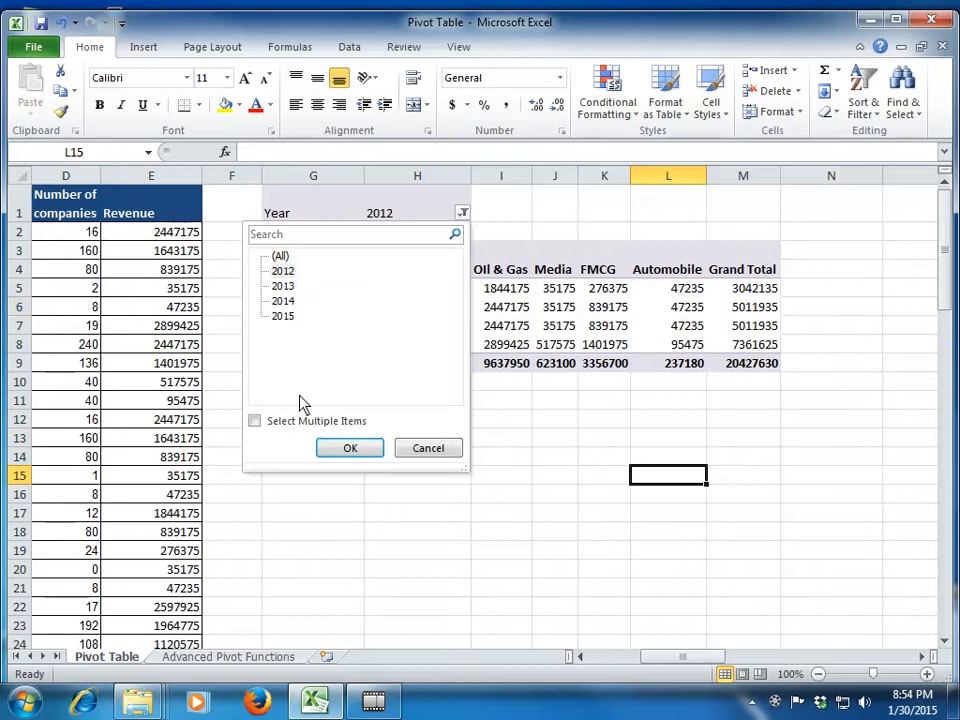
pyautogui.click(284, 257)
pyautogui.click(373, 451)
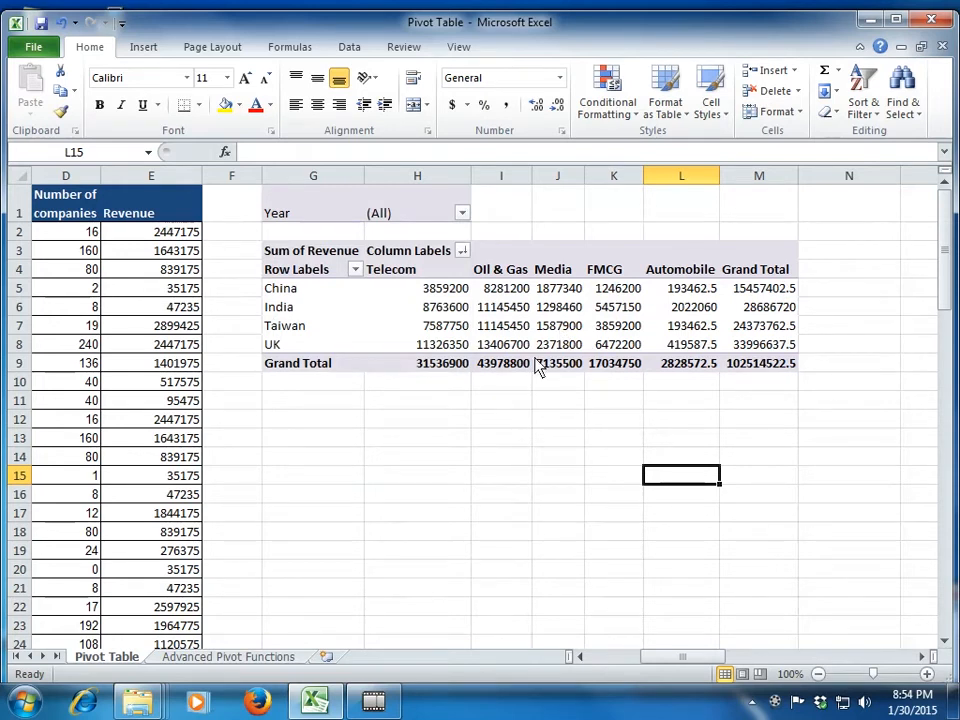
# Review the calculated field and item options available for Taiwan's Media revenue value
pyautogui.click(556, 326)
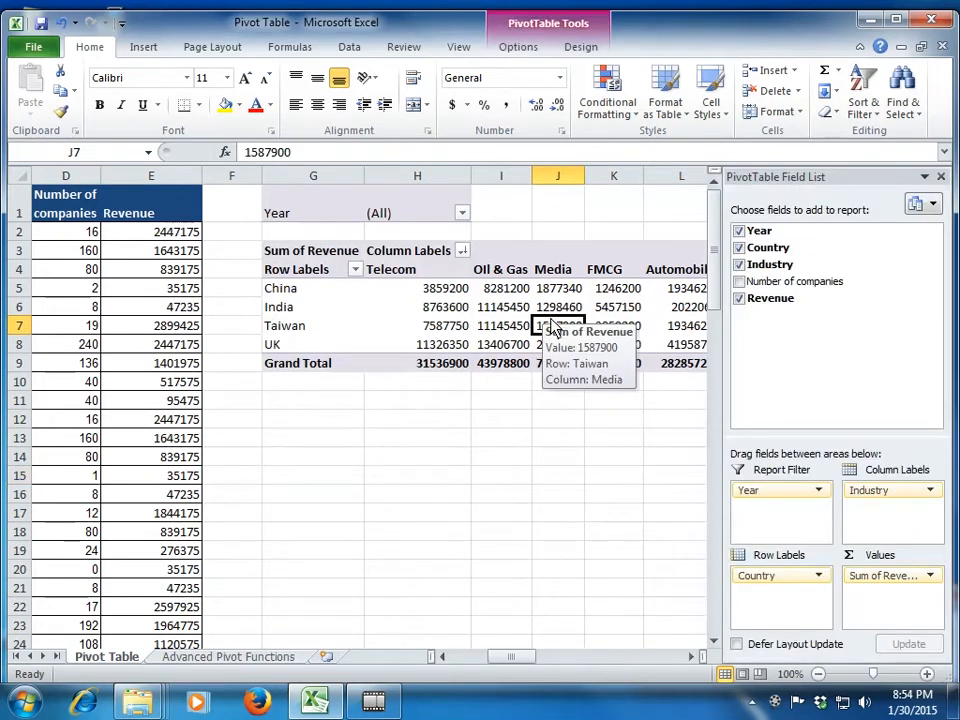
pyautogui.click(527, 49)
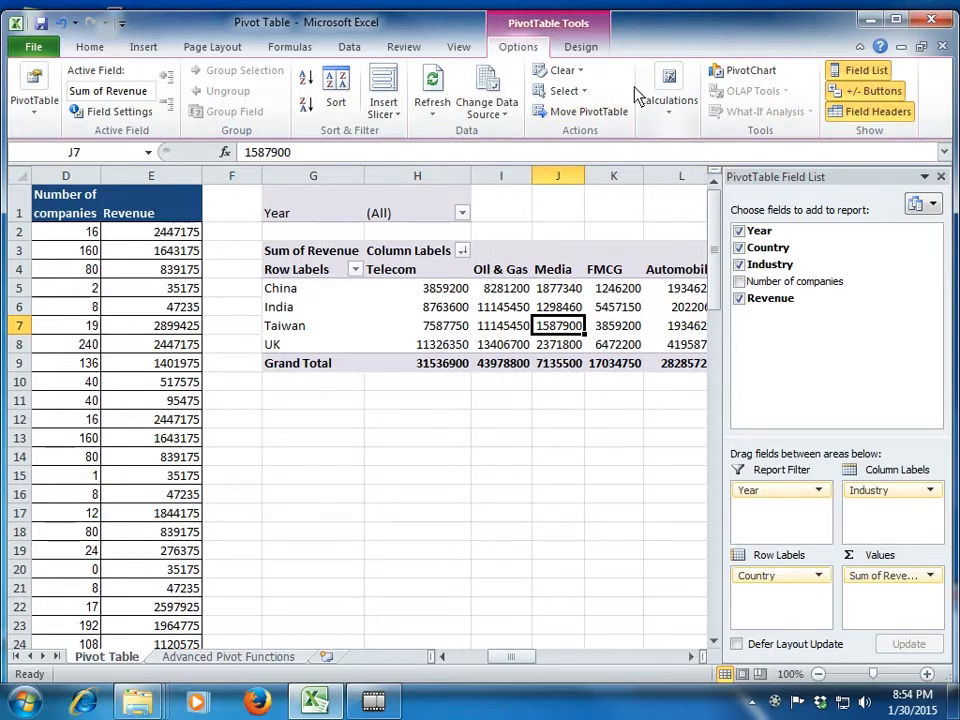
pyautogui.click(668, 110)
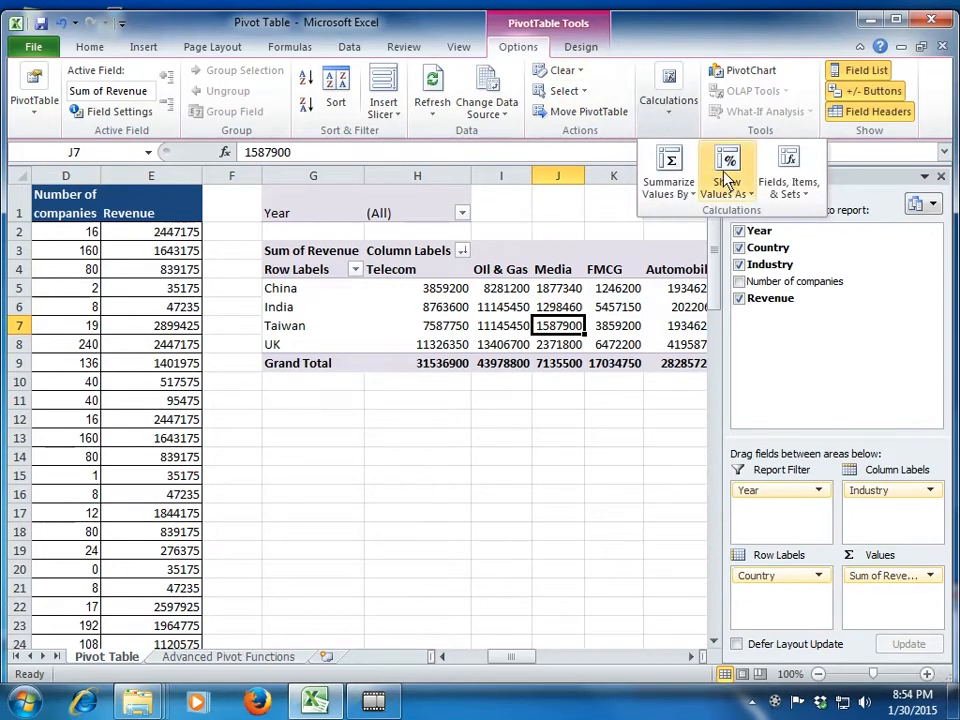
pyautogui.click(800, 195)
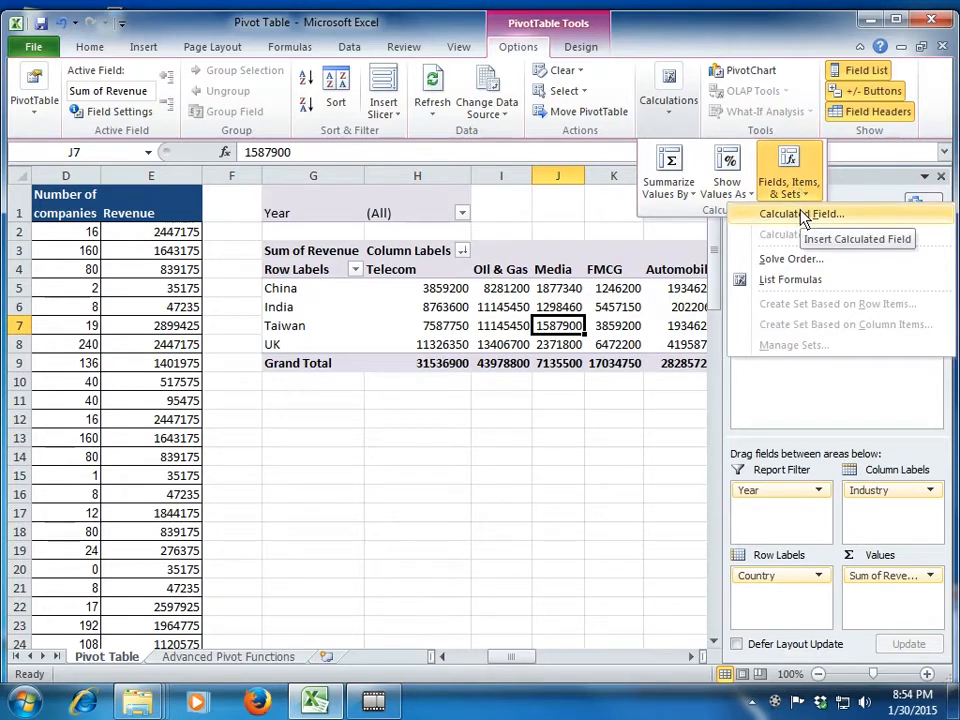
pyautogui.press('Escape')
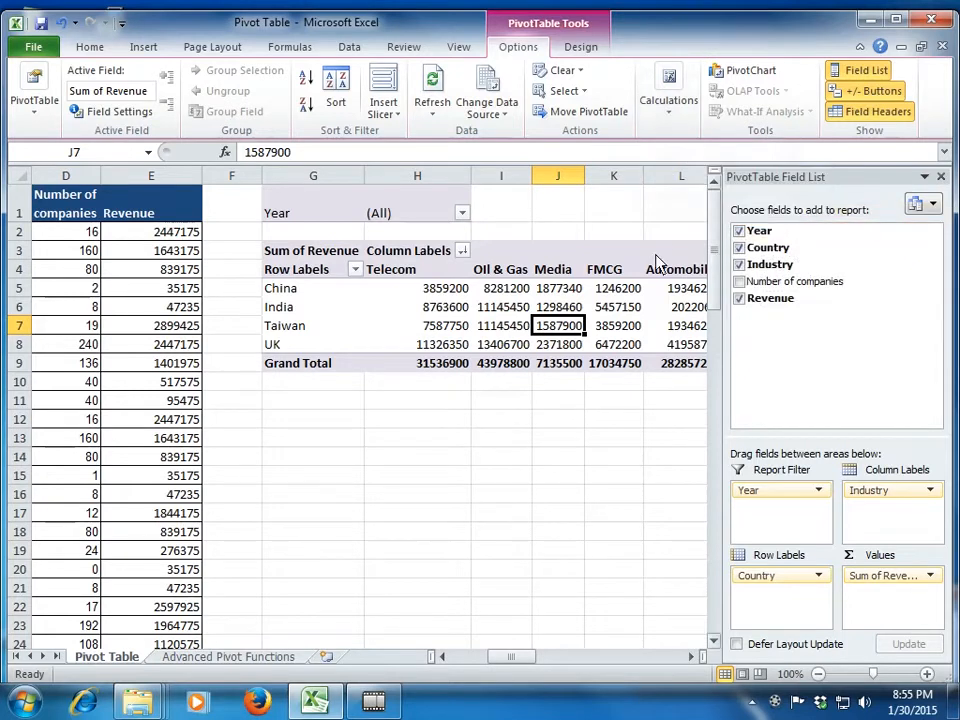
# Examine the PivotTable's industry column headings and country row labels, ending on the Taiwan label
pyautogui.click(552, 276)
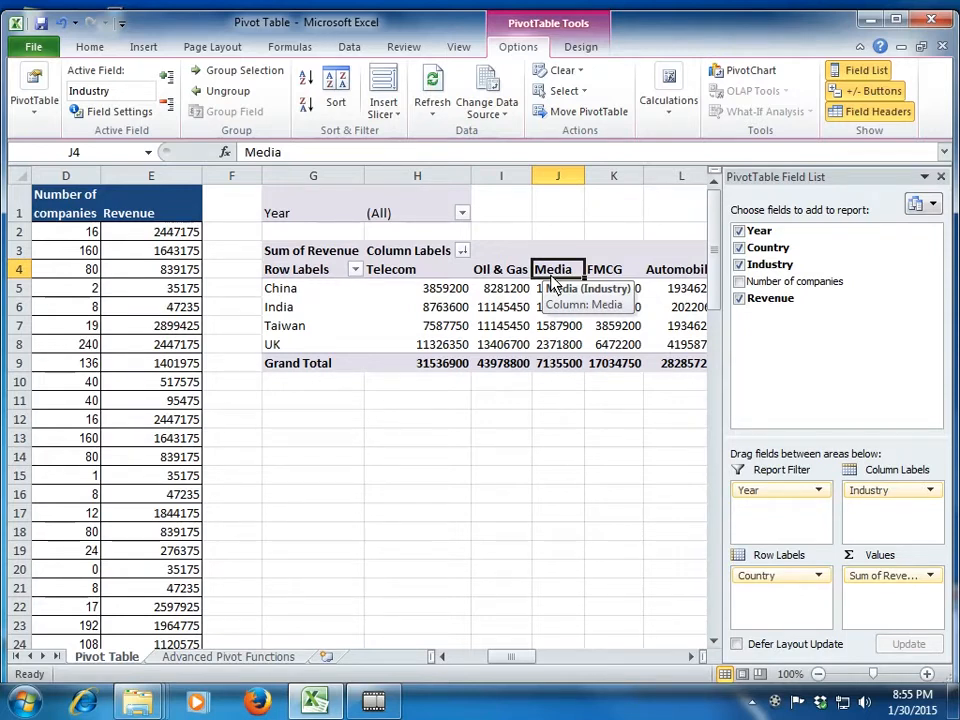
pyautogui.press('Right')
pyautogui.press('Right')
pyautogui.press('Left')
pyautogui.press('Left')
pyautogui.press('Left')
pyautogui.press('Left')
pyautogui.press('Left')
pyautogui.press('Down')
pyautogui.press('Down')
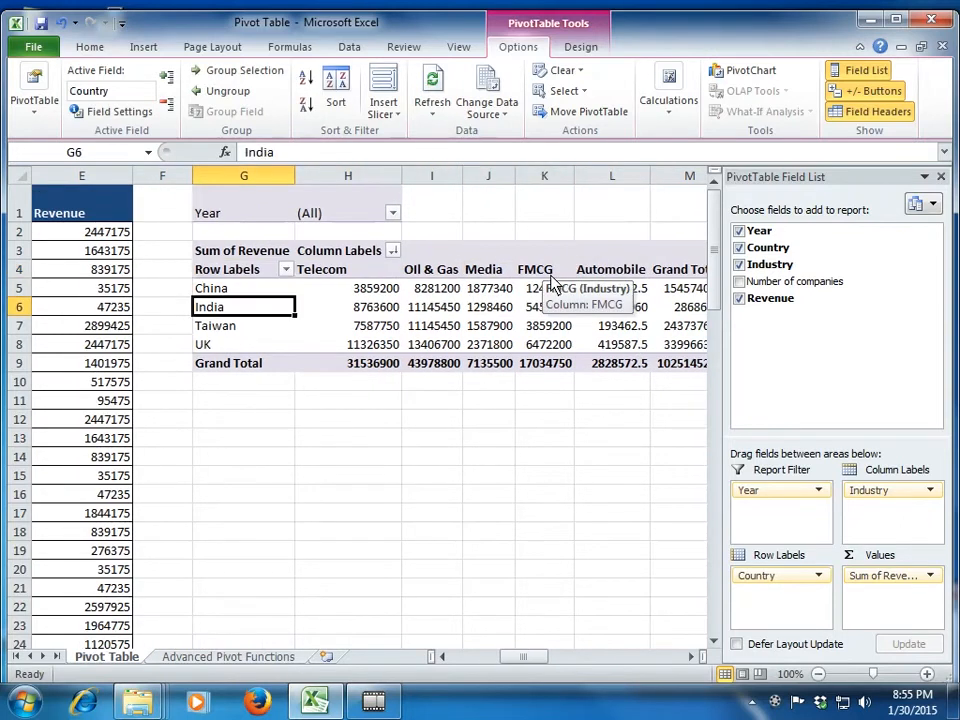
pyautogui.press('Down')
pyautogui.press('Down')
pyautogui.press('Up')
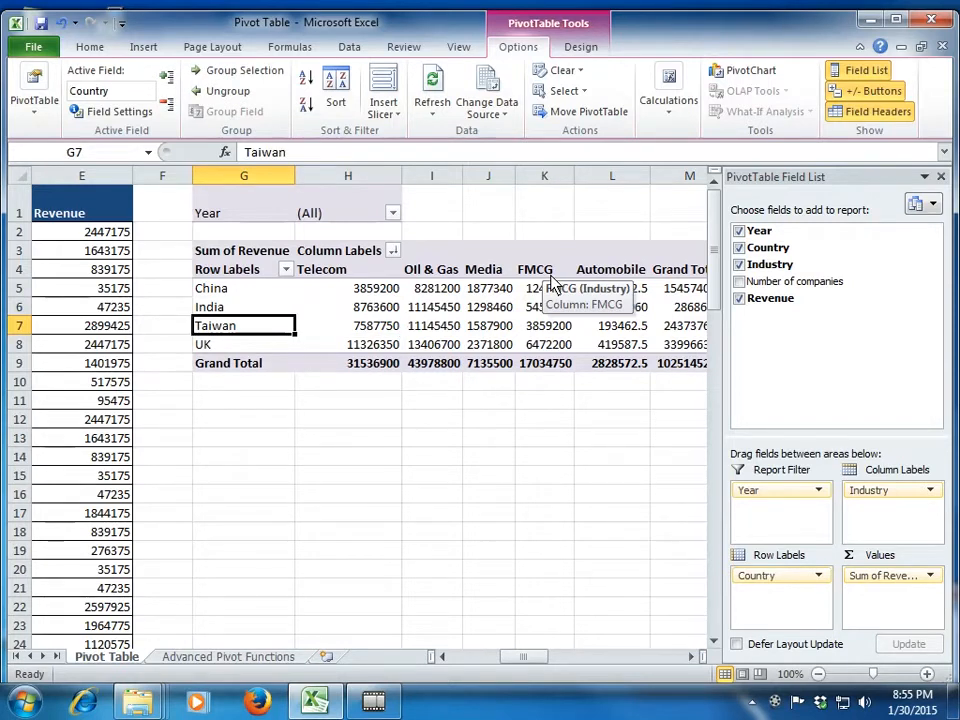
pyautogui.press('Right')
pyautogui.press('Up')
pyautogui.press('Up')
pyautogui.press('Down')
pyautogui.press('Down')
pyautogui.press('Left')
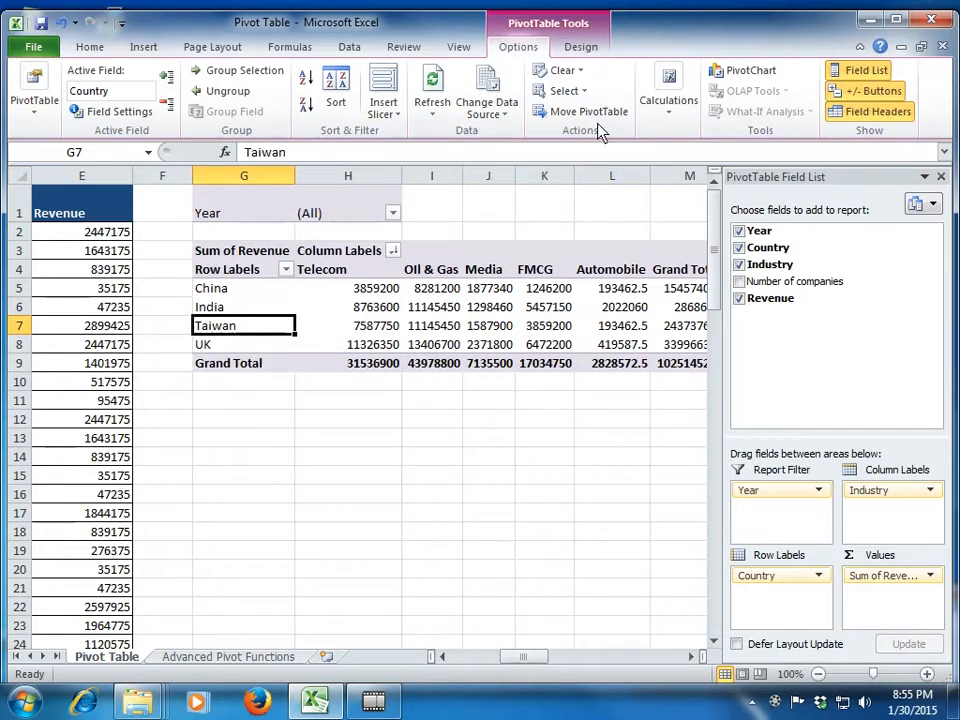
# Start a new calculated item in the Country field and name it india+China
pyautogui.click(671, 118)
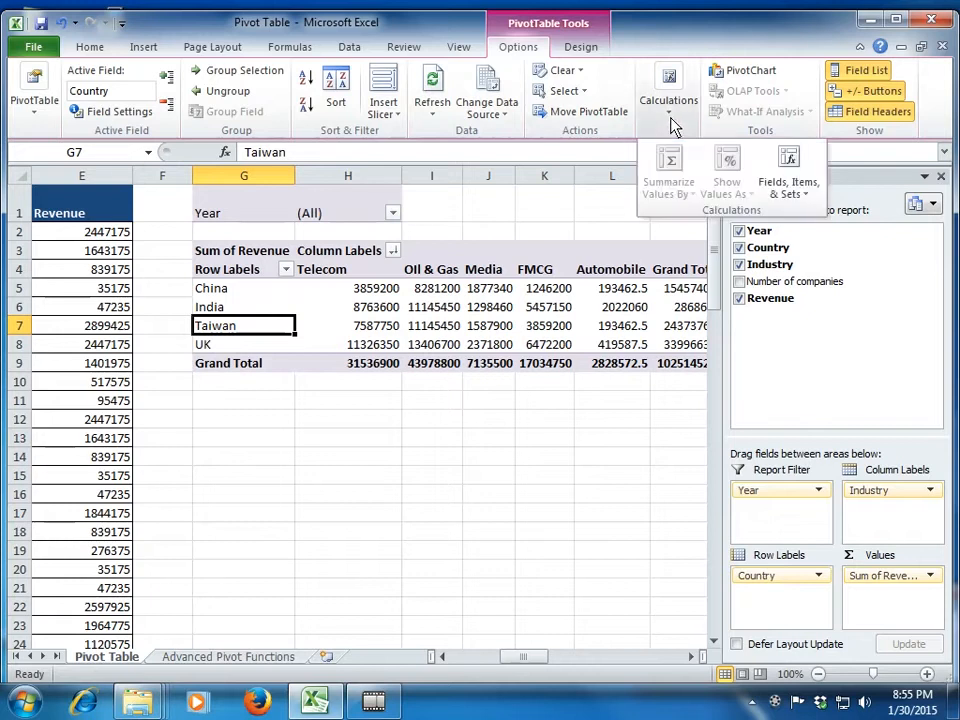
pyautogui.click(796, 192)
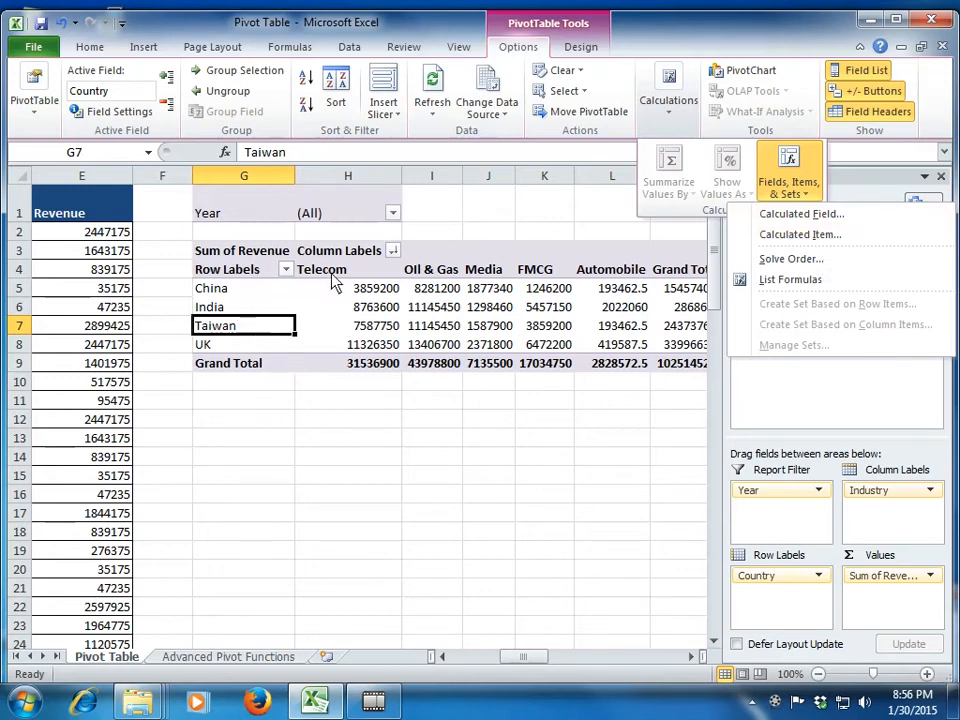
pyautogui.click(800, 234)
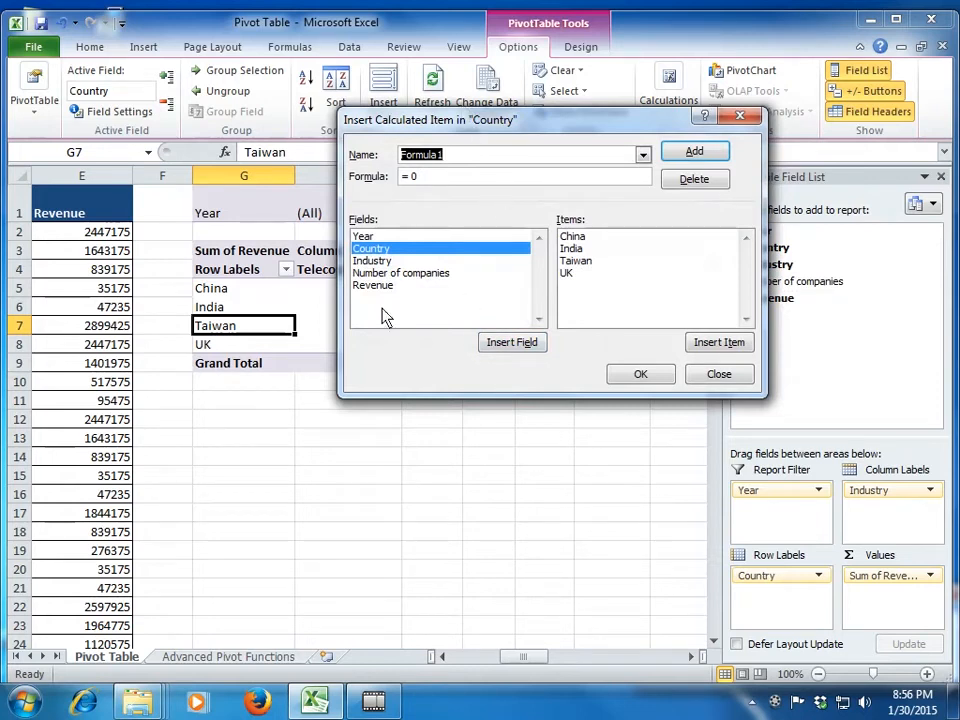
pyautogui.click(557, 160)
pyautogui.doubleClick(557, 160)
pyautogui.write('indi')
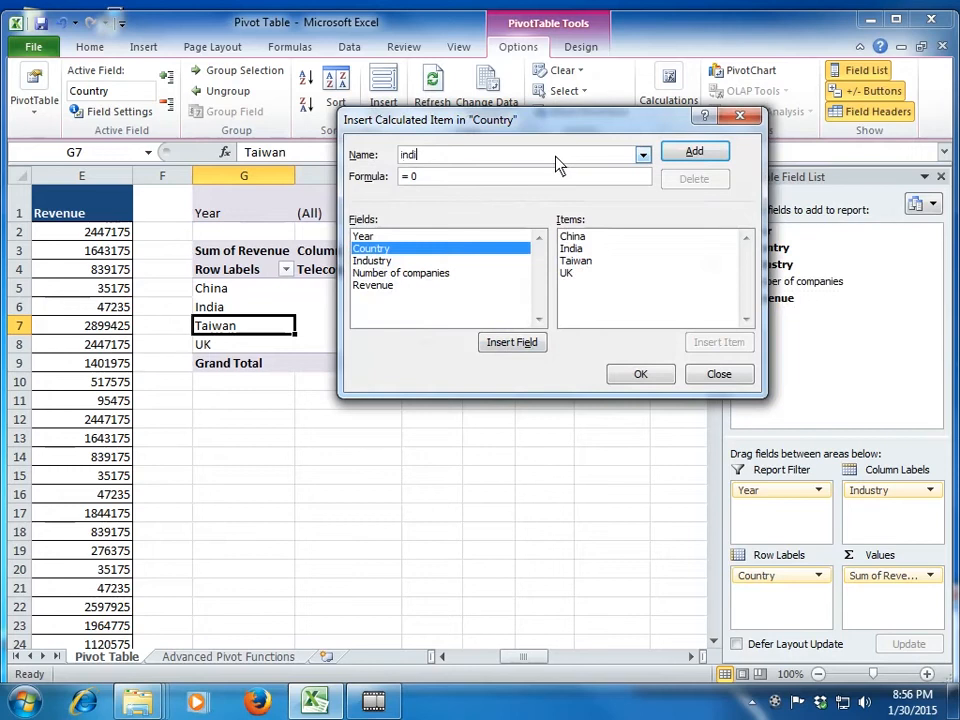
pyautogui.write('a')
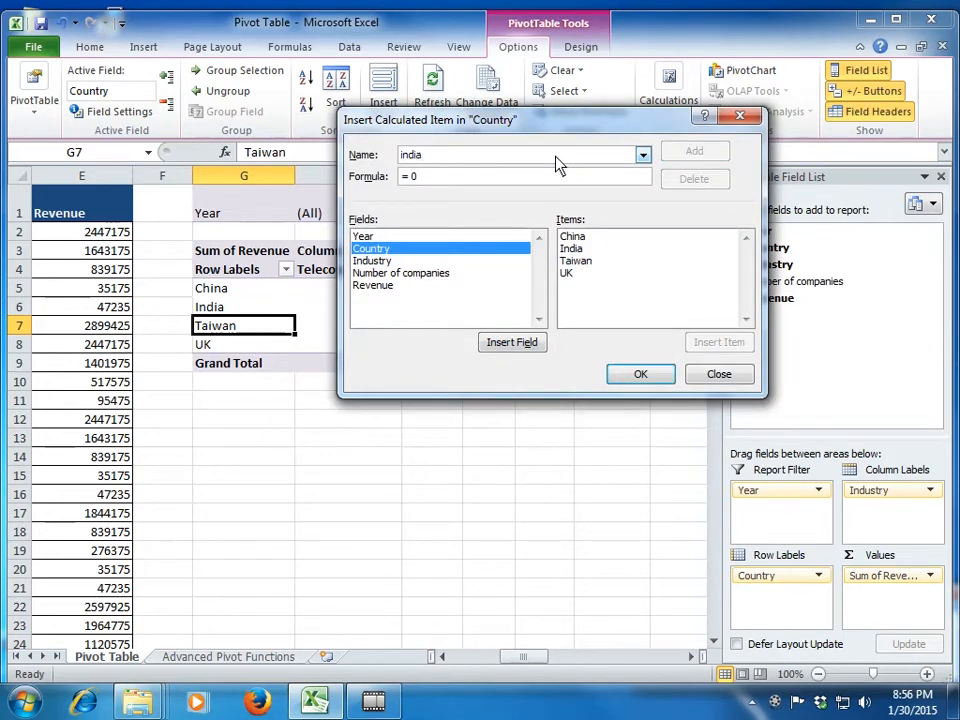
pyautogui.write('+CHINA')
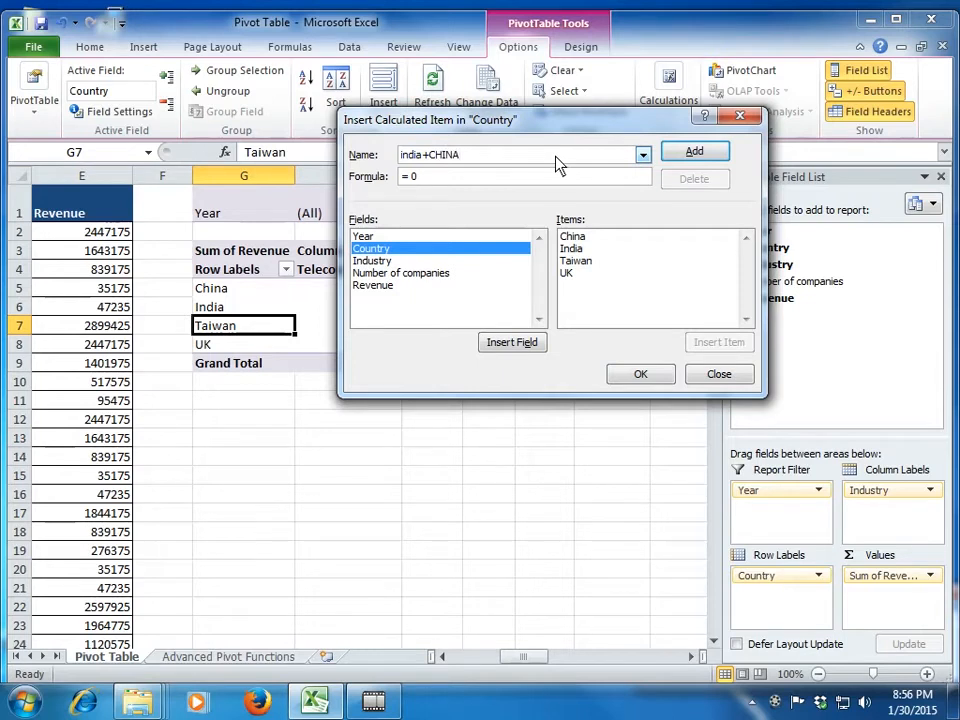
pyautogui.press('BackSpace')
pyautogui.press('BackSpace')
pyautogui.press('BackSpace')
pyautogui.press('BackSpace')
pyautogui.press('BackSpace')
pyautogui.write('China')
# Define the calculated item's formula as = India+ China and insert it into the PivotTable
pyautogui.click(550, 180)
pyautogui.press('BackSpace')
pyautogui.doubleClick(583, 250)
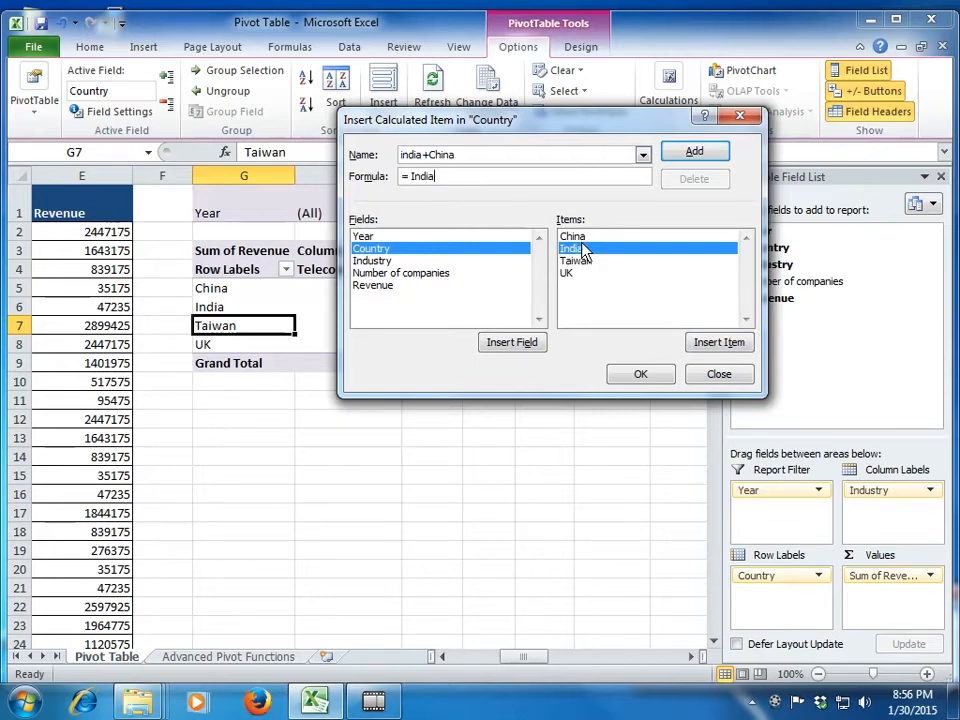
pyautogui.write('+')
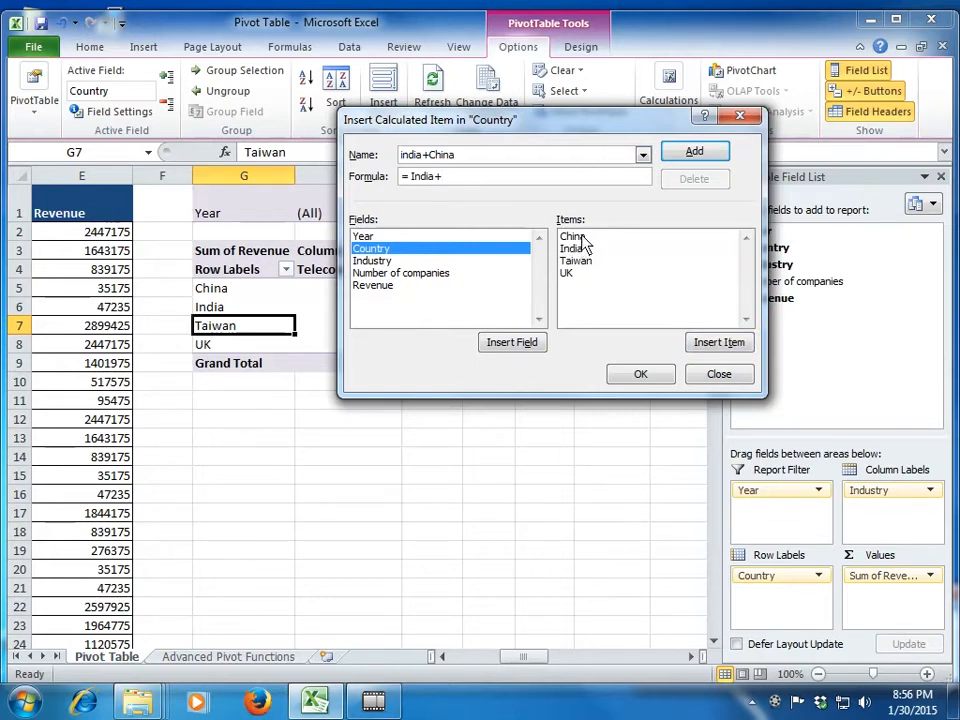
pyautogui.doubleClick(582, 237)
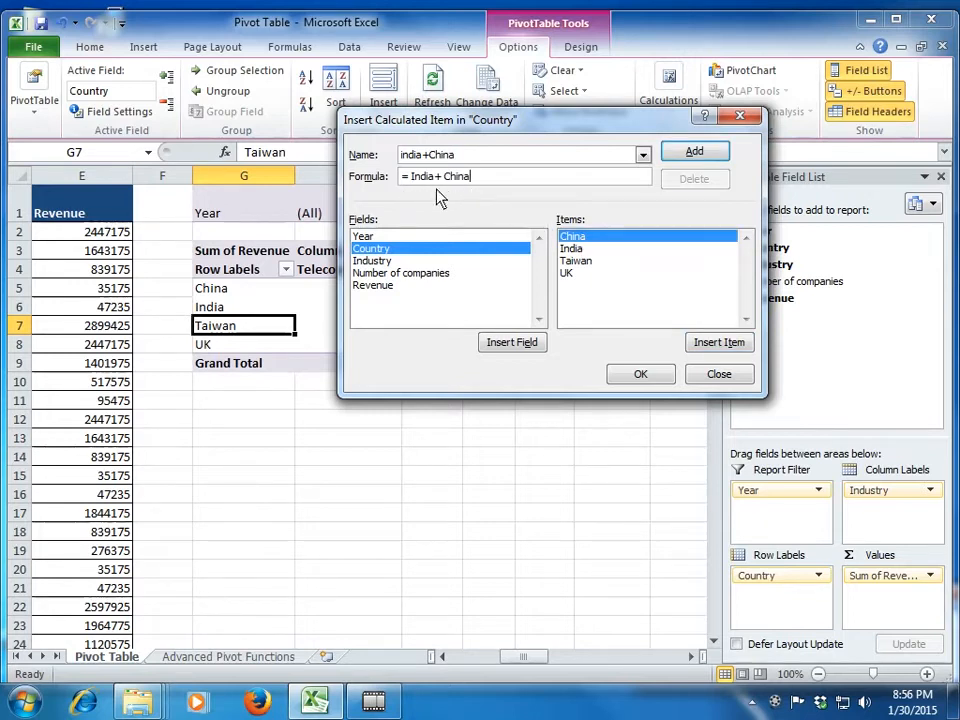
pyautogui.click(638, 375)
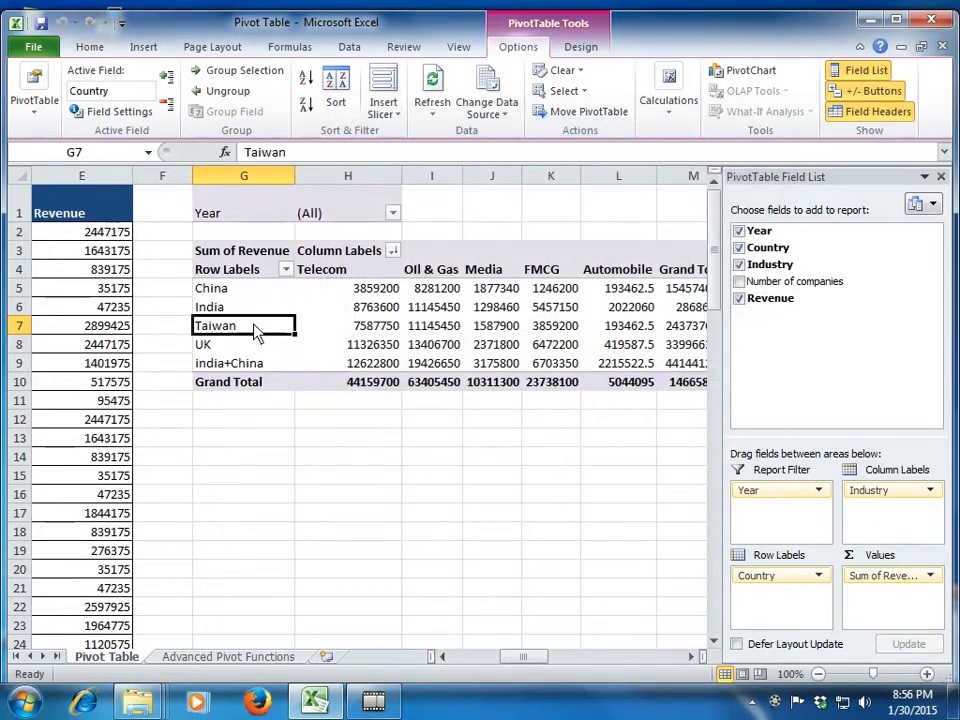
# Inspect the india+China row and the formula behind its Telecom value
pyautogui.click(258, 367)
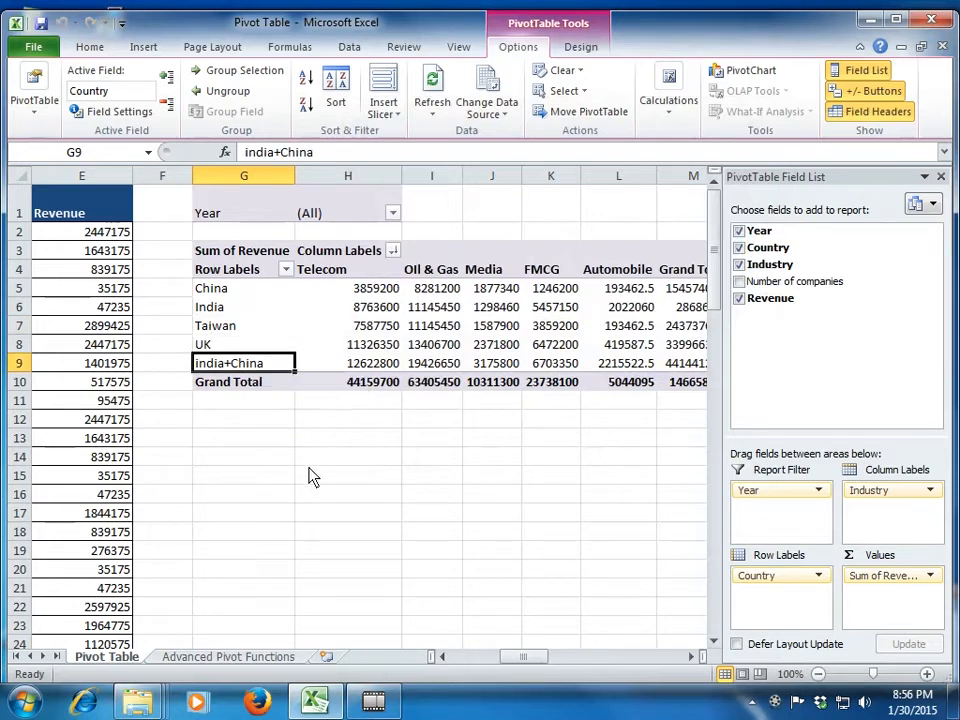
pyautogui.press('Right')
pyautogui.press('Right')
pyautogui.press('Left')
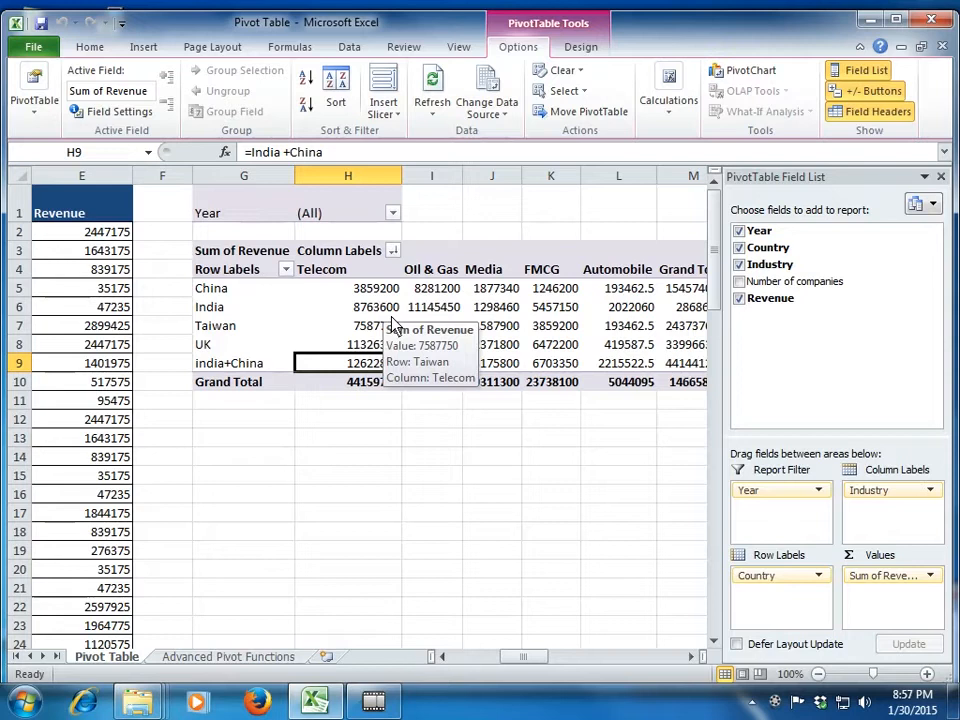
# Examine the items offered for the Country, Industry and Year fields when inserting a calculated item in Industry, leaving without adding one
pyautogui.click(431, 269)
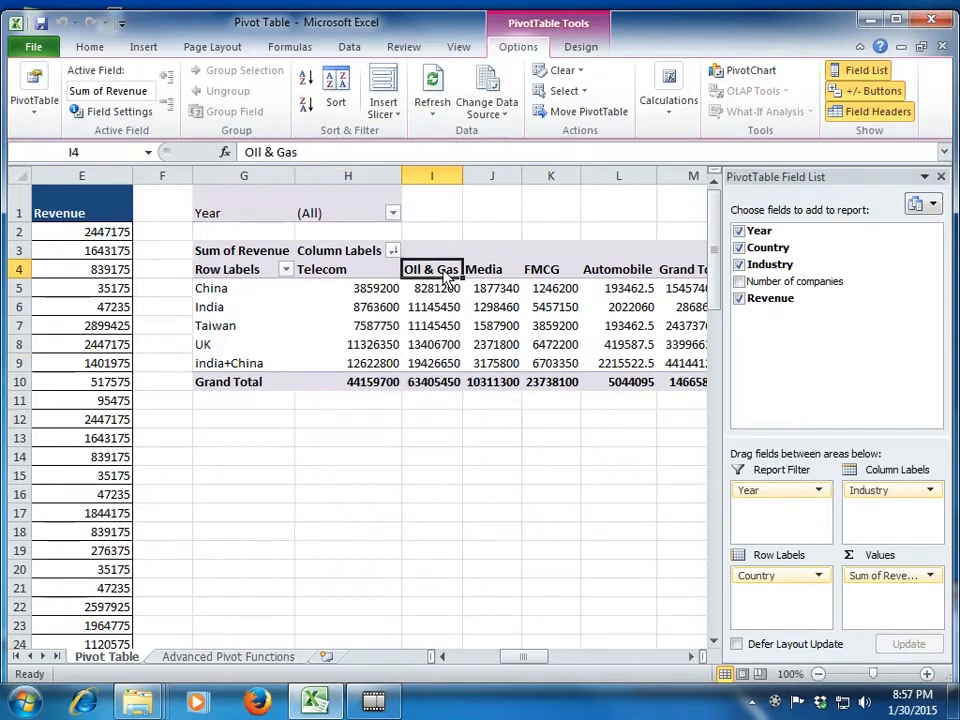
pyautogui.click(664, 112)
pyautogui.click(795, 160)
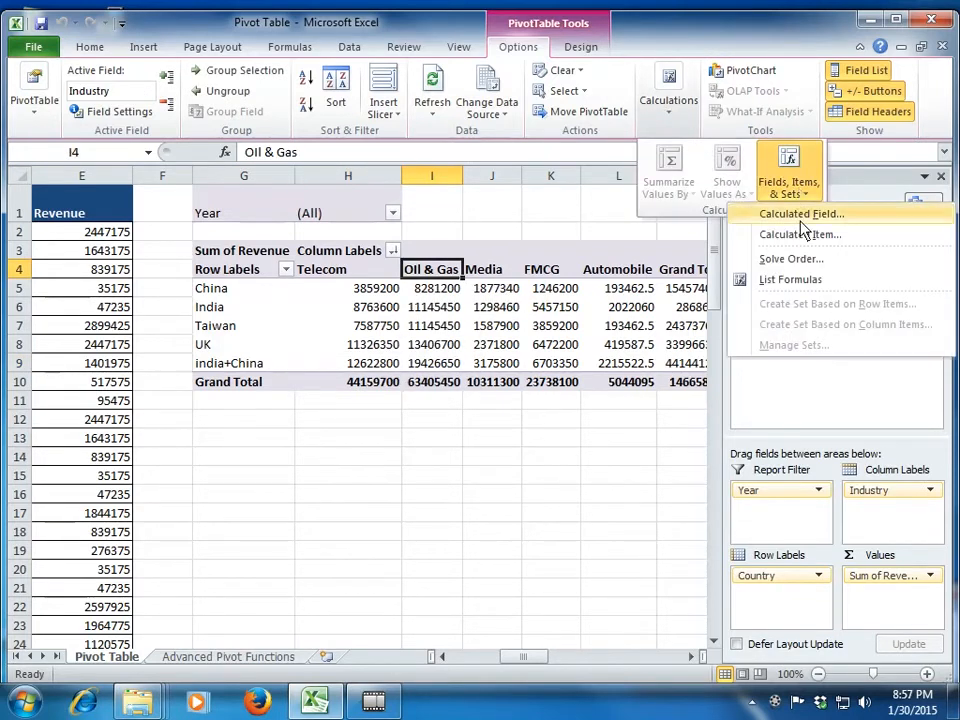
pyautogui.click(800, 234)
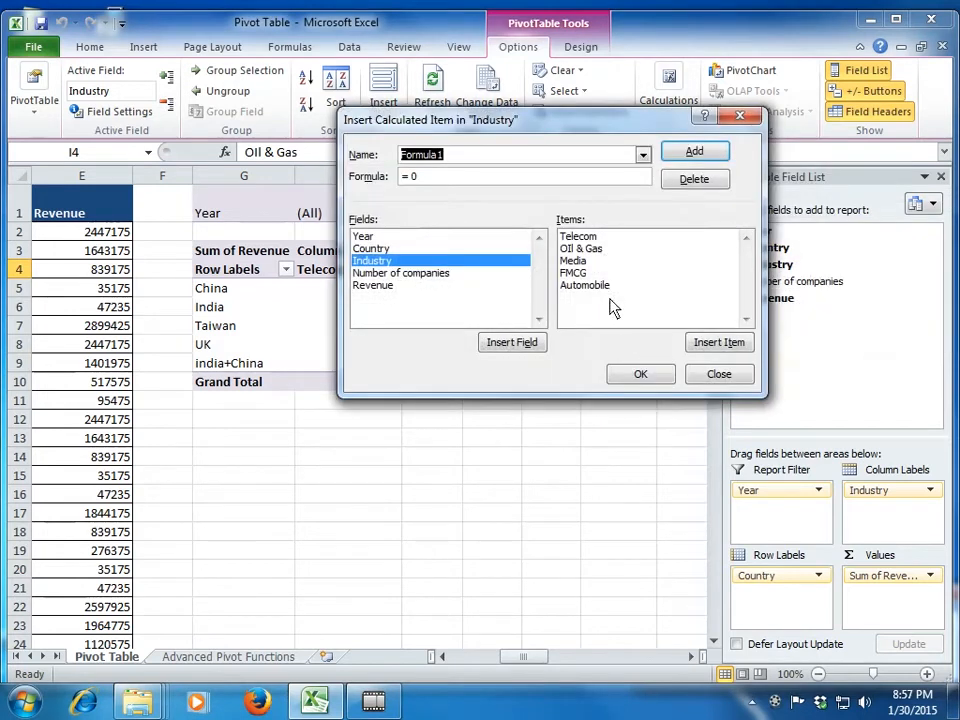
pyautogui.click(510, 252)
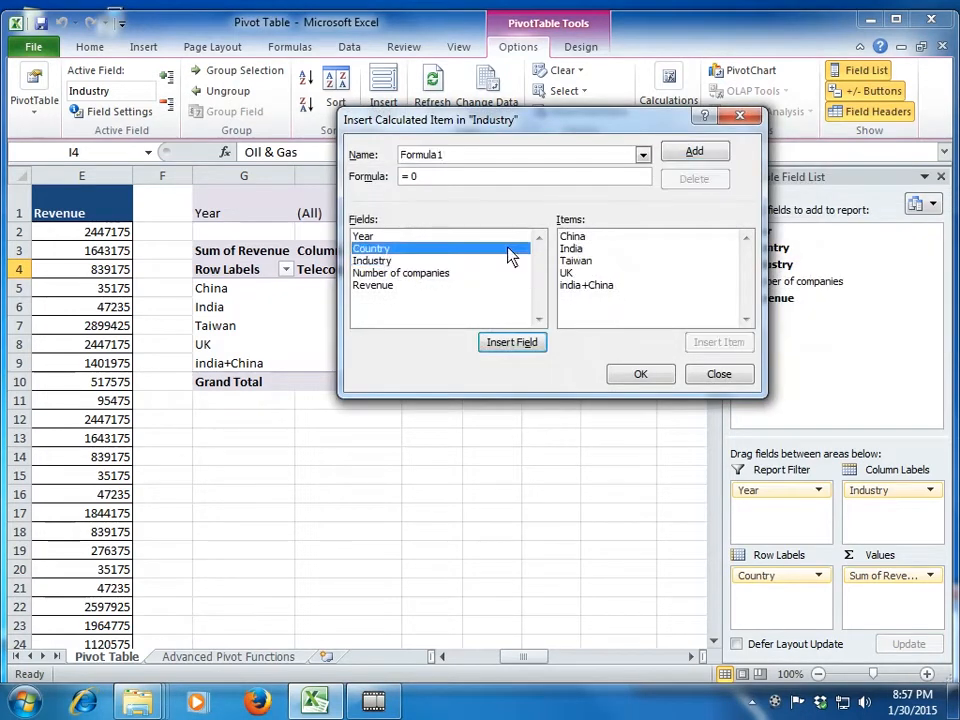
pyautogui.click(494, 262)
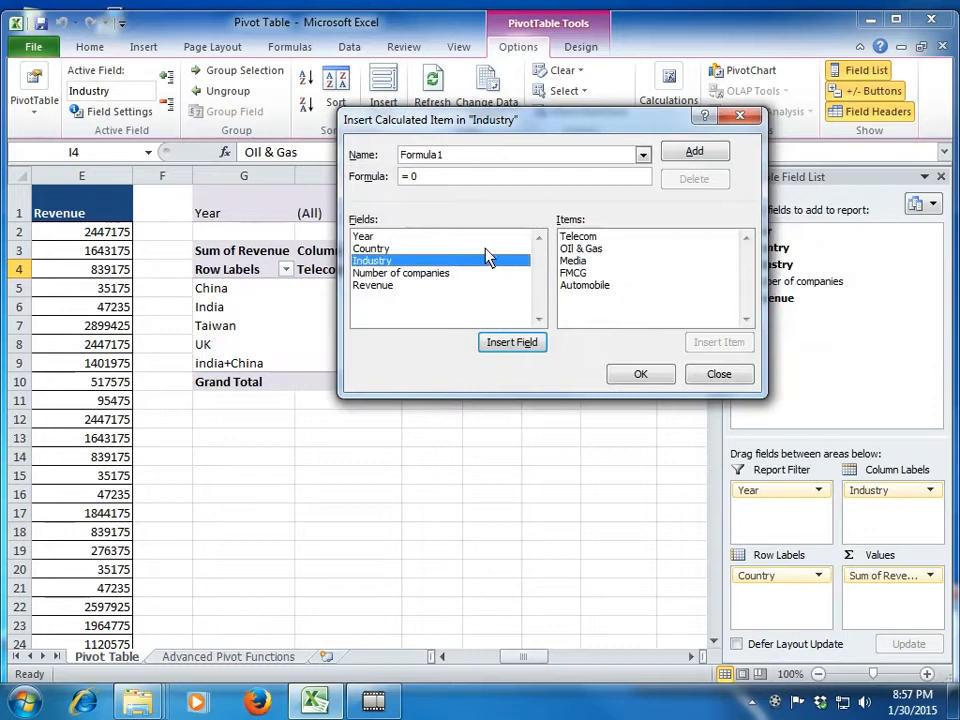
pyautogui.click(486, 239)
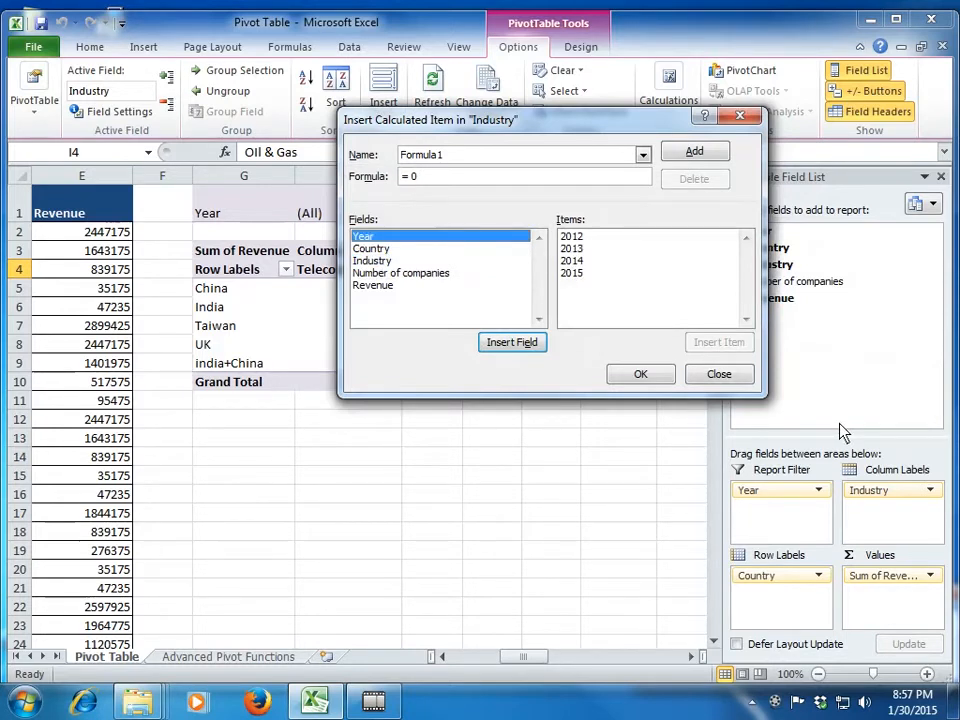
pyautogui.press('Escape')
# Start a new calculated field from a PivotTable value and define its formula as = Revenue*.3
pyautogui.click(428, 325)
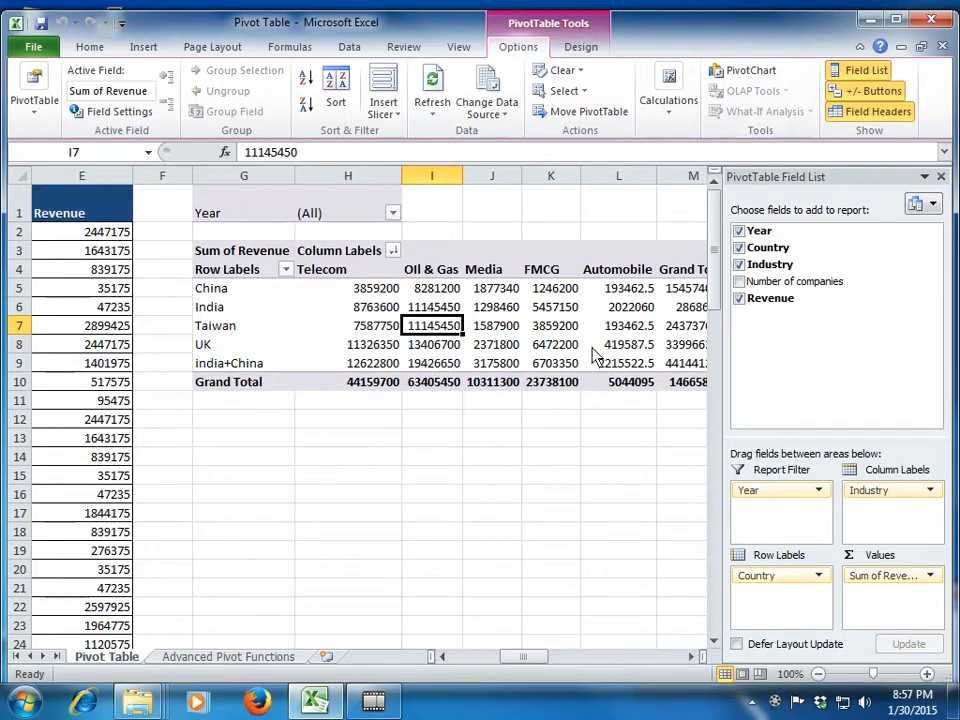
pyautogui.click(672, 116)
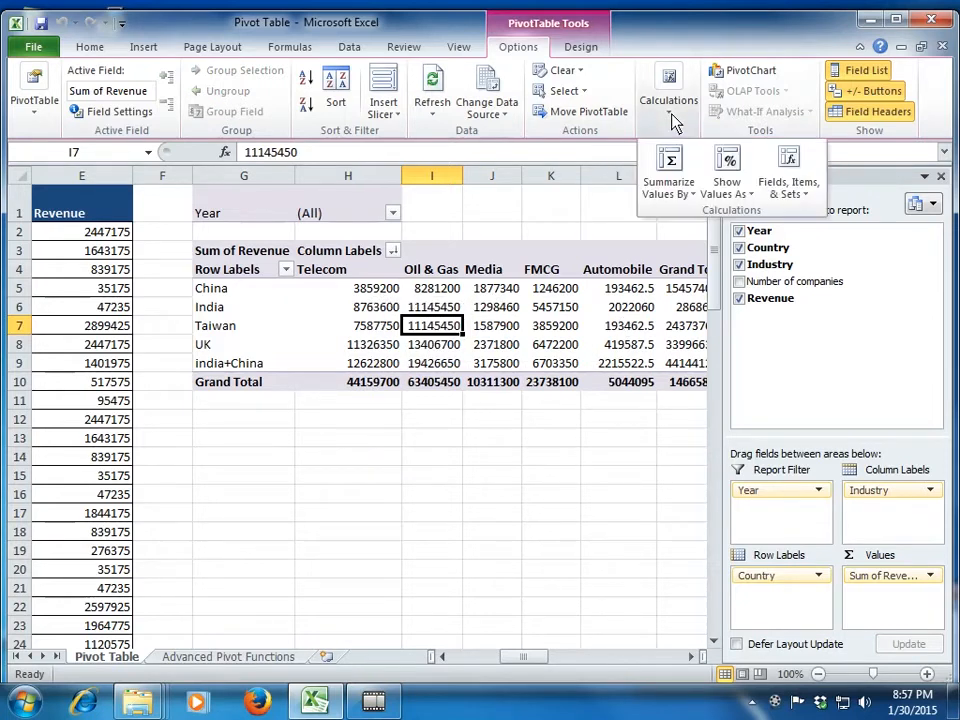
pyautogui.click(789, 178)
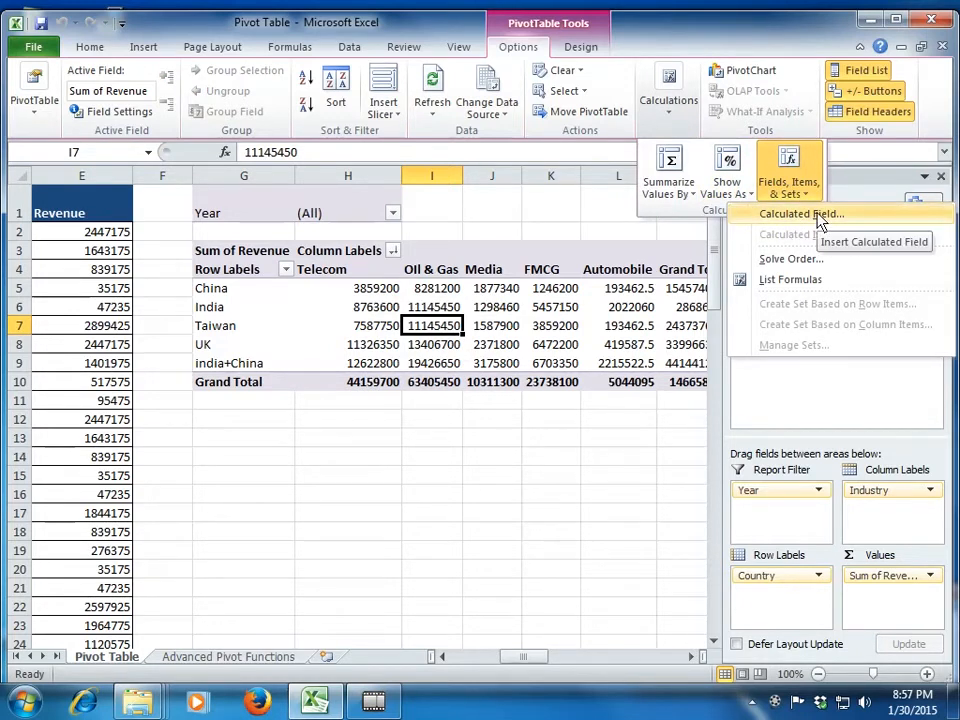
pyautogui.click(805, 214)
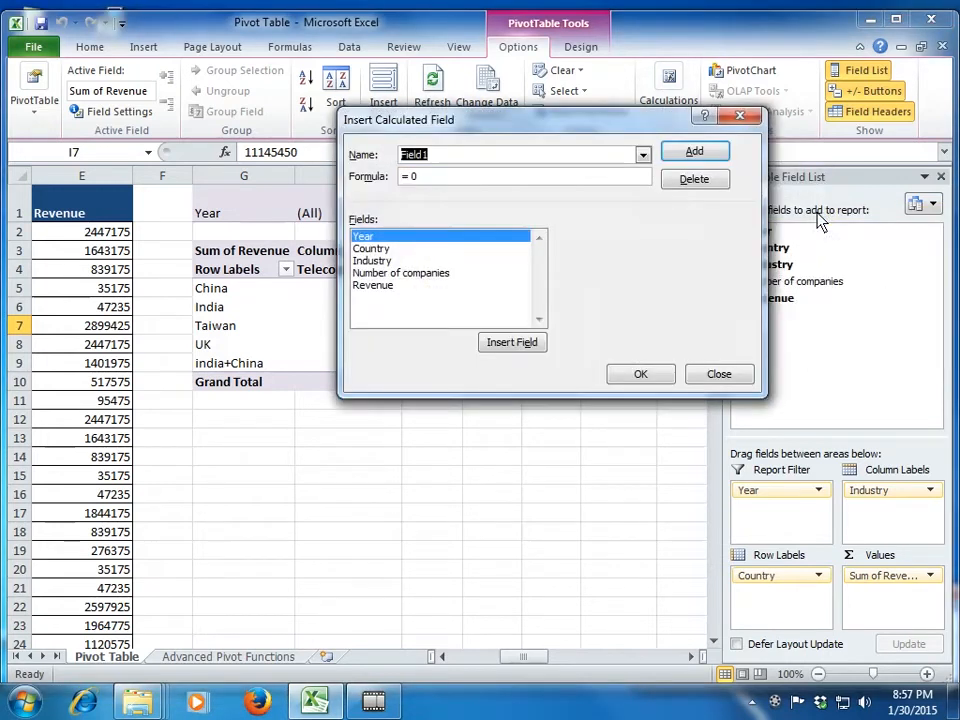
pyautogui.click(468, 186)
pyautogui.press('BackSpace')
pyautogui.press('BackSpace')
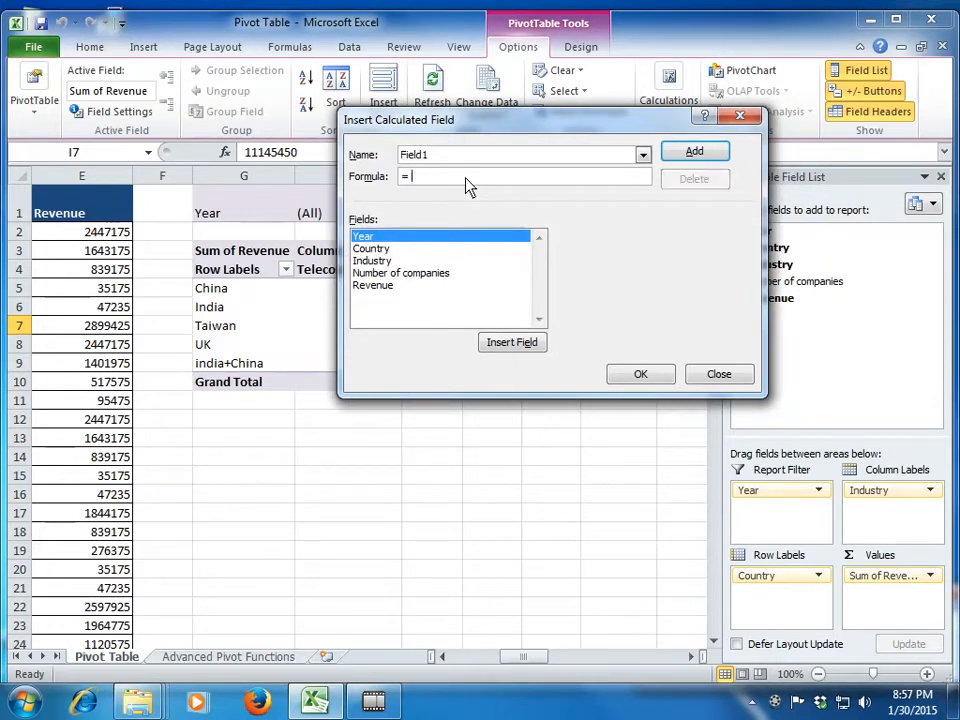
pyautogui.doubleClick(374, 286)
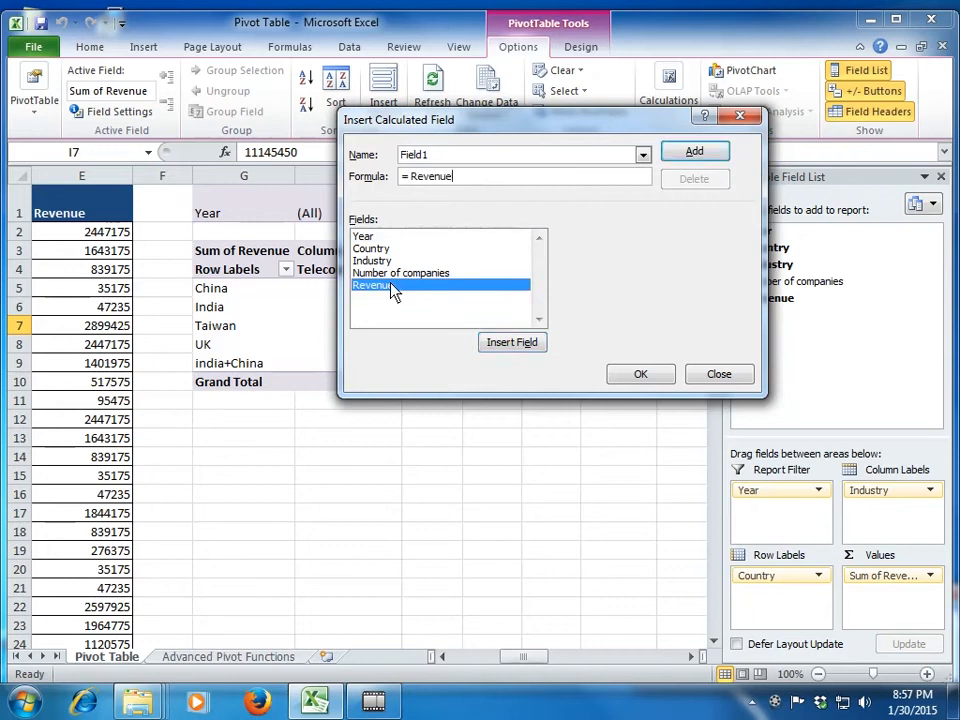
pyautogui.write('*.3')
# Name the calculated field GP and insert it into the PivotTable
pyautogui.moveTo(440, 158); pyautogui.dragTo(381, 155)
pyautogui.write('GP')
pyautogui.click(638, 377)
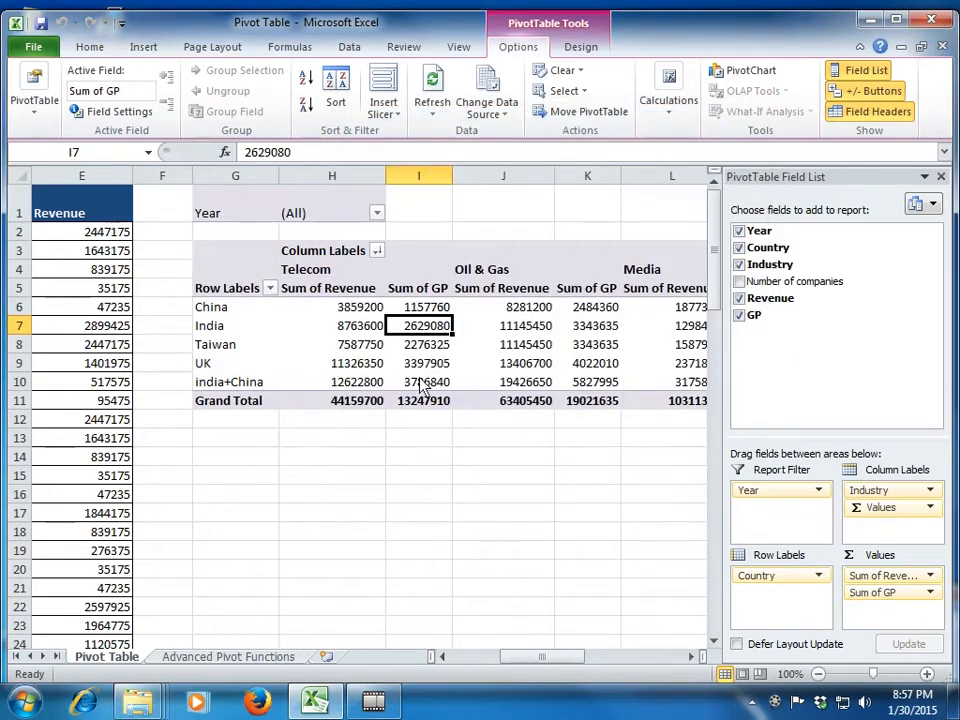
# Inspect the Sum of GP values beside the revenue figures for each country and industry
pyautogui.click(396, 294)
pyautogui.click(396, 300)
pyautogui.press('Down')
pyautogui.moveTo(645, 365)
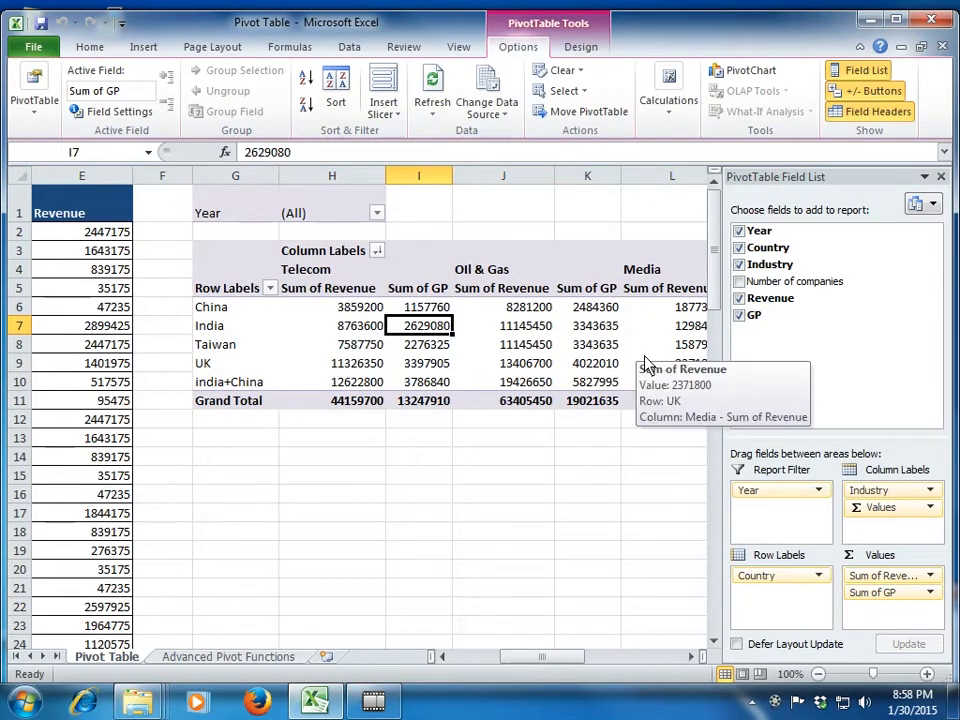
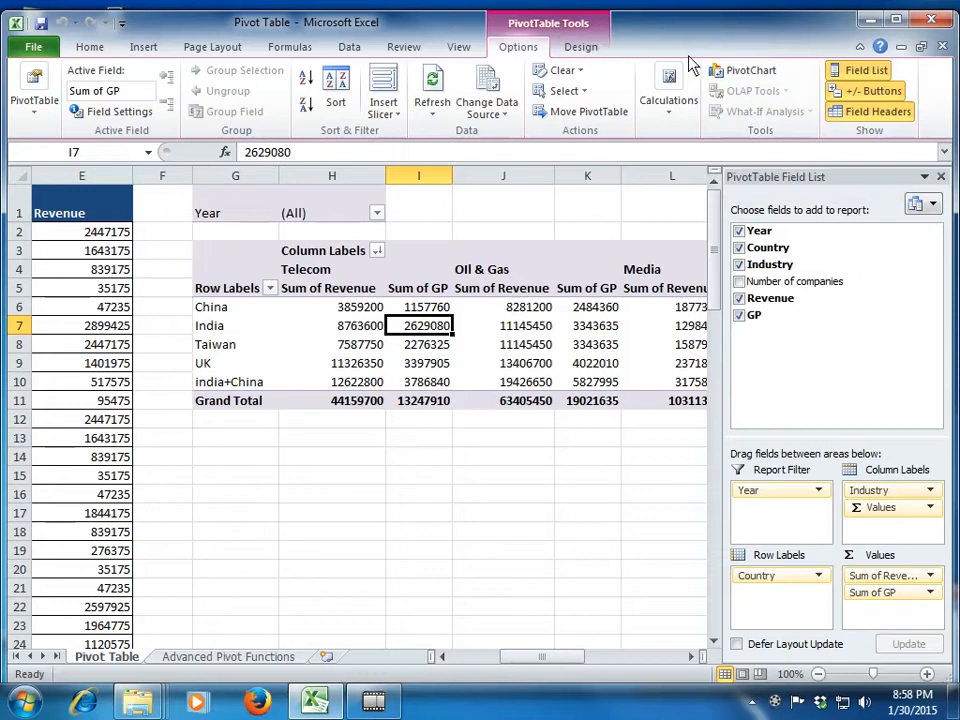
# Insert a clustered column PivotChart from the PivotTable and place it below the table
pyautogui.click(752, 76)
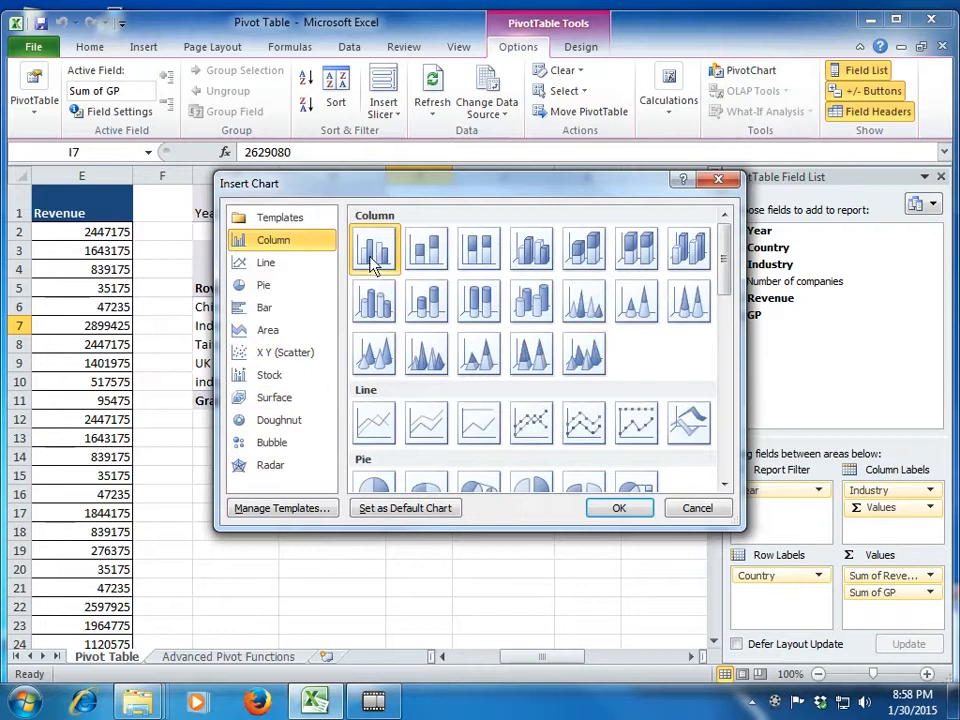
pyautogui.click(605, 510)
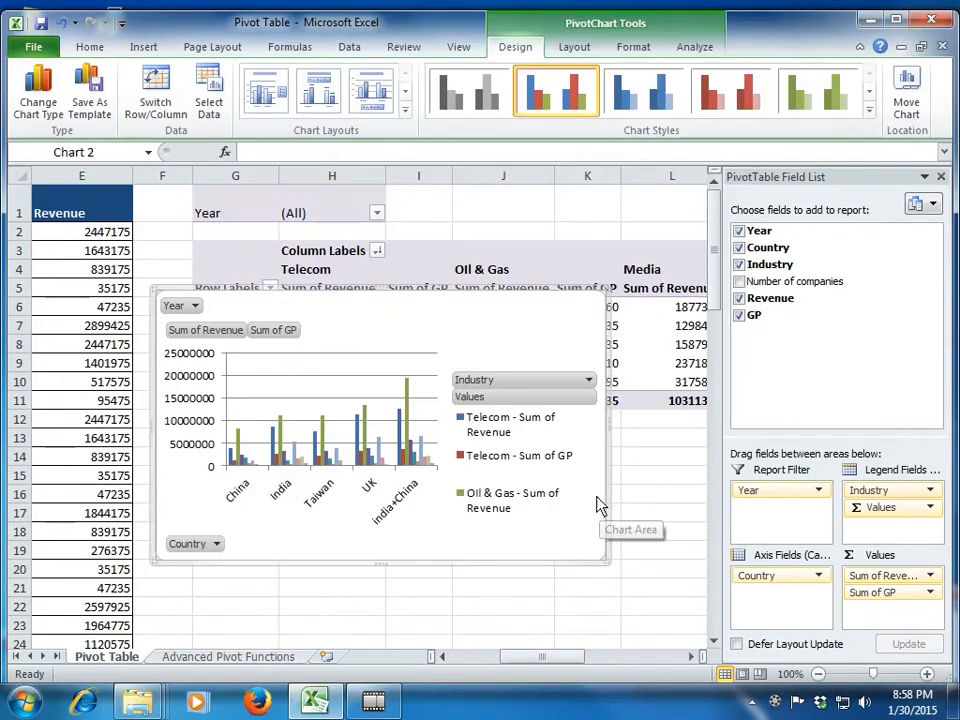
pyautogui.moveTo(471, 311); pyautogui.dragTo(506, 555)
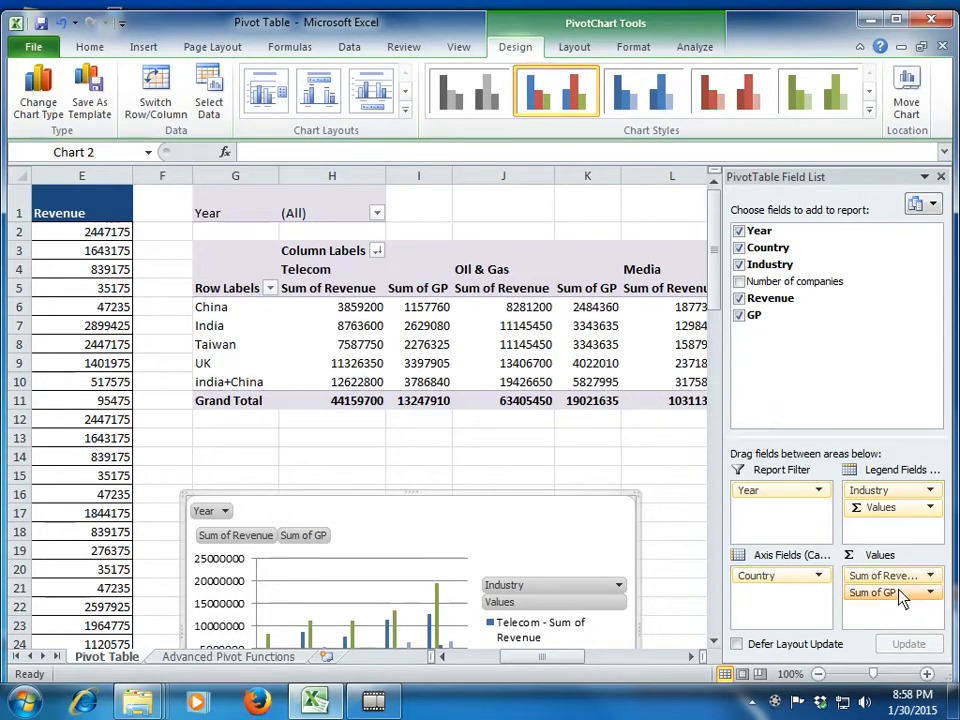
# Remove Sum of GP from the report's values and move the chart up to just beneath the PivotTable
pyautogui.moveTo(898, 596); pyautogui.dragTo(836, 362)
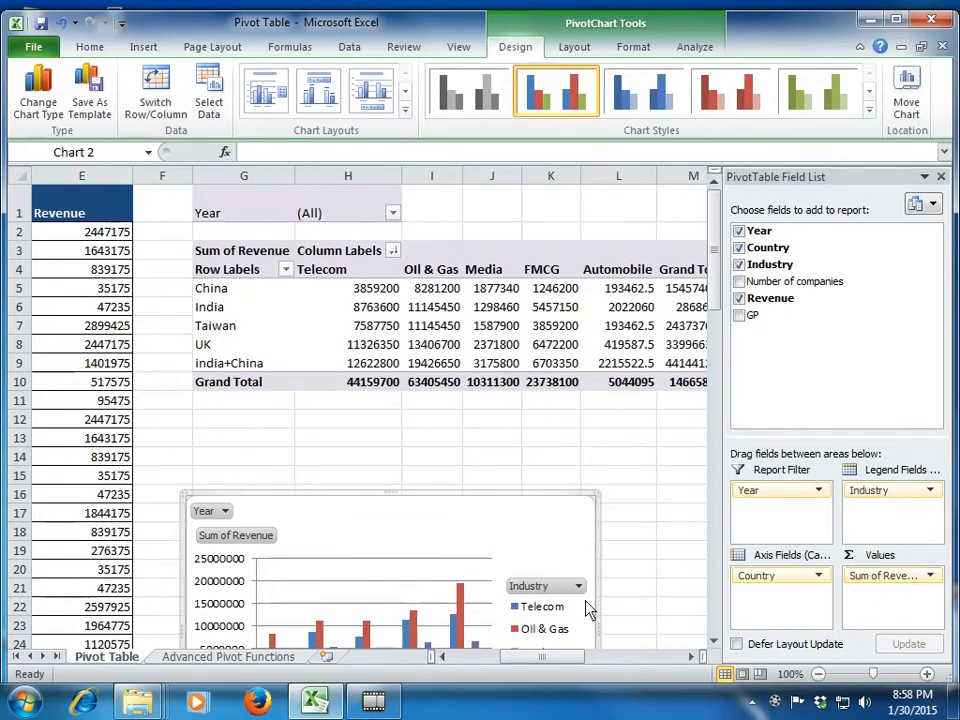
pyautogui.moveTo(537, 521); pyautogui.dragTo(566, 436)
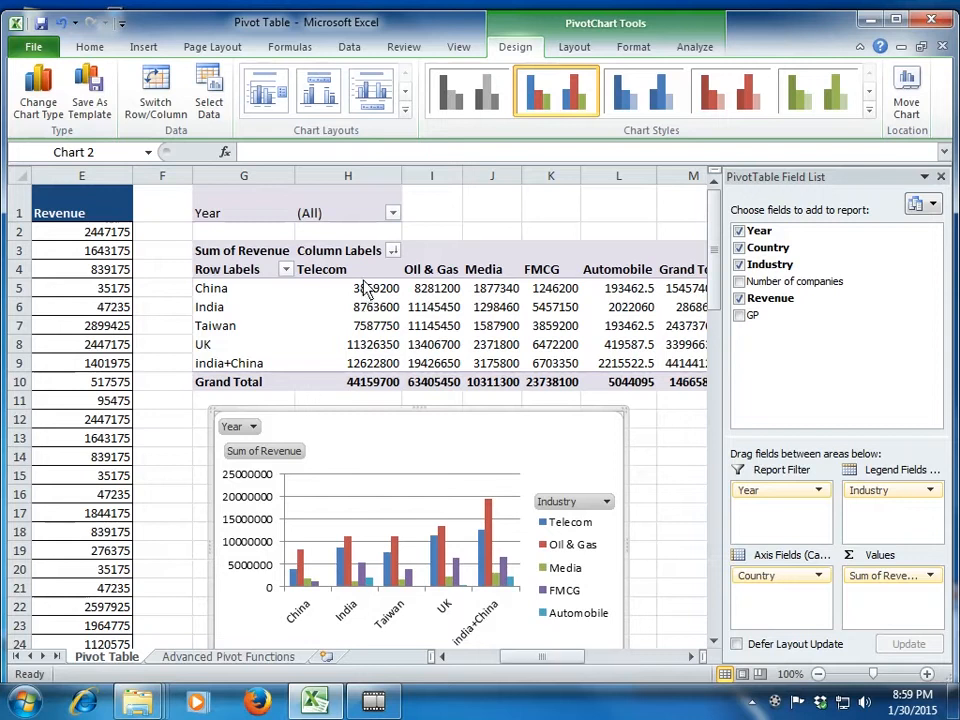
# Filter the PivotTable's Industry columns to show only Telecom, Oil & Gas and Media
pyautogui.click(393, 251)
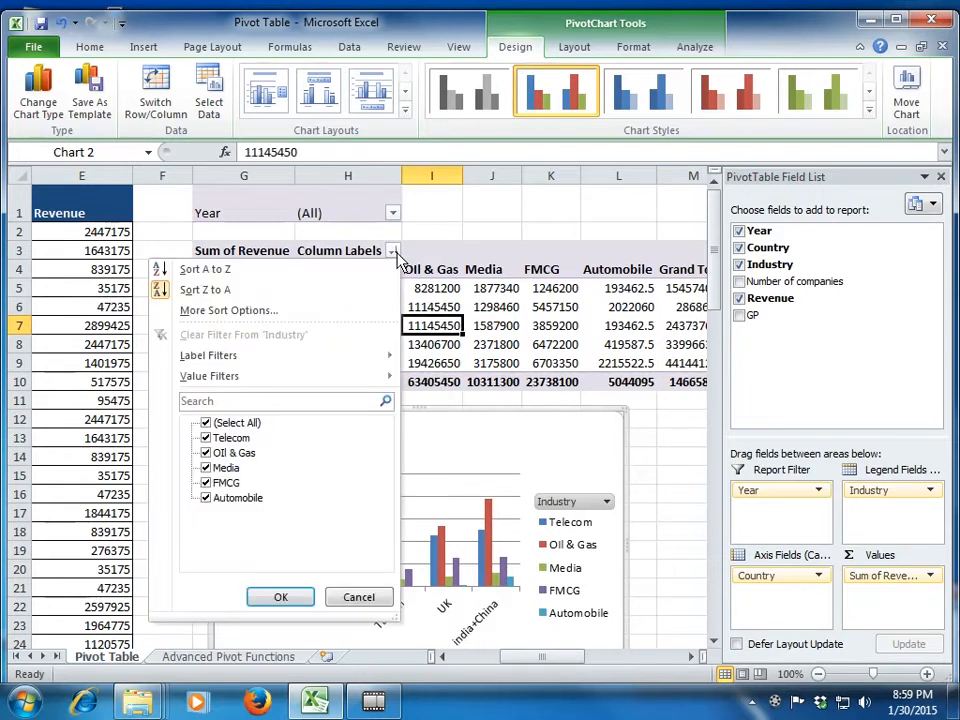
pyautogui.click(205, 424)
pyautogui.click(206, 438)
pyautogui.click(206, 453)
pyautogui.click(206, 468)
pyautogui.click(279, 599)
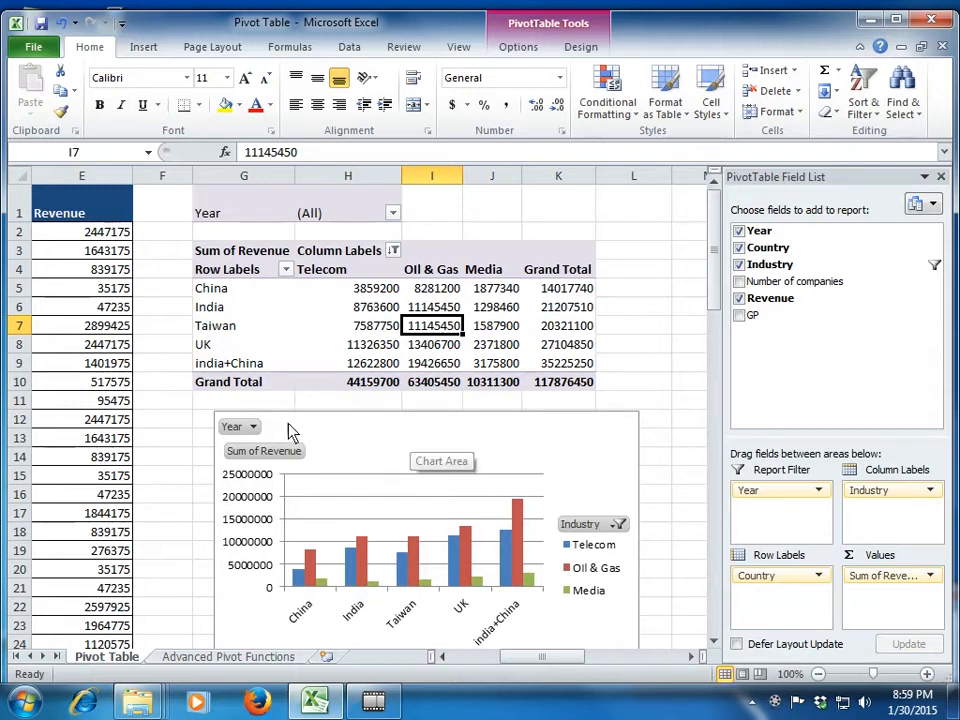
# Inspect the india+China row label and its Telecom value in the filtered PivotTable
pyautogui.click(240, 369)
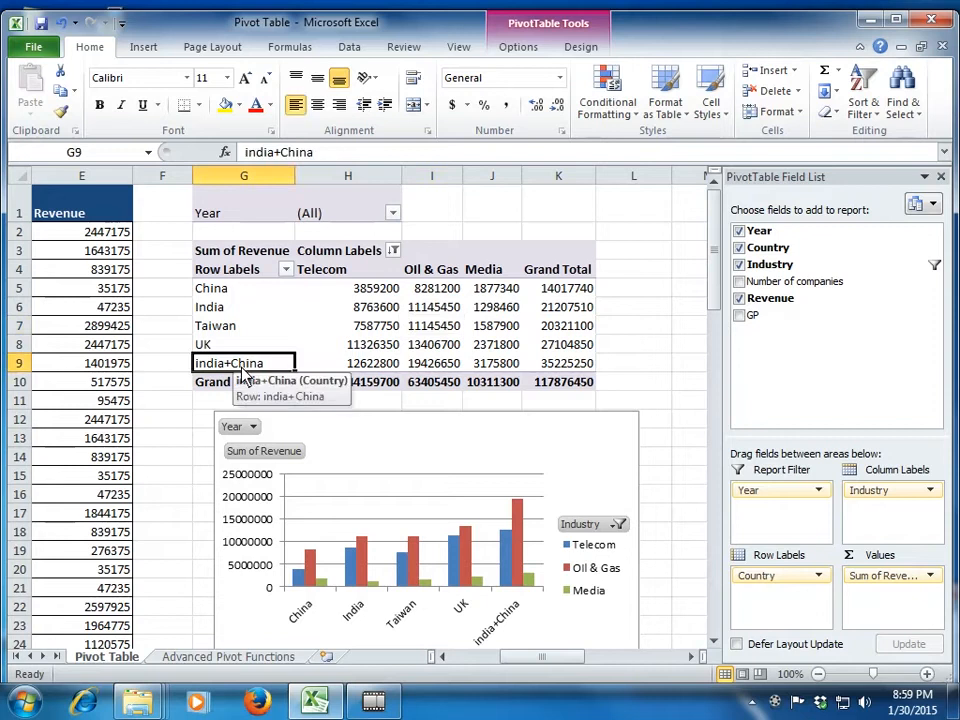
pyautogui.press('Right')
pyautogui.click(242, 369)
# Switch to the Advanced Pivot Functions sheet and go to the Sum of Revenue header of its PivotTable
pyautogui.hotkey('ctrl', 'pagedown')
pyautogui.press('Up')
pyautogui.press('Up')
pyautogui.press('Up')
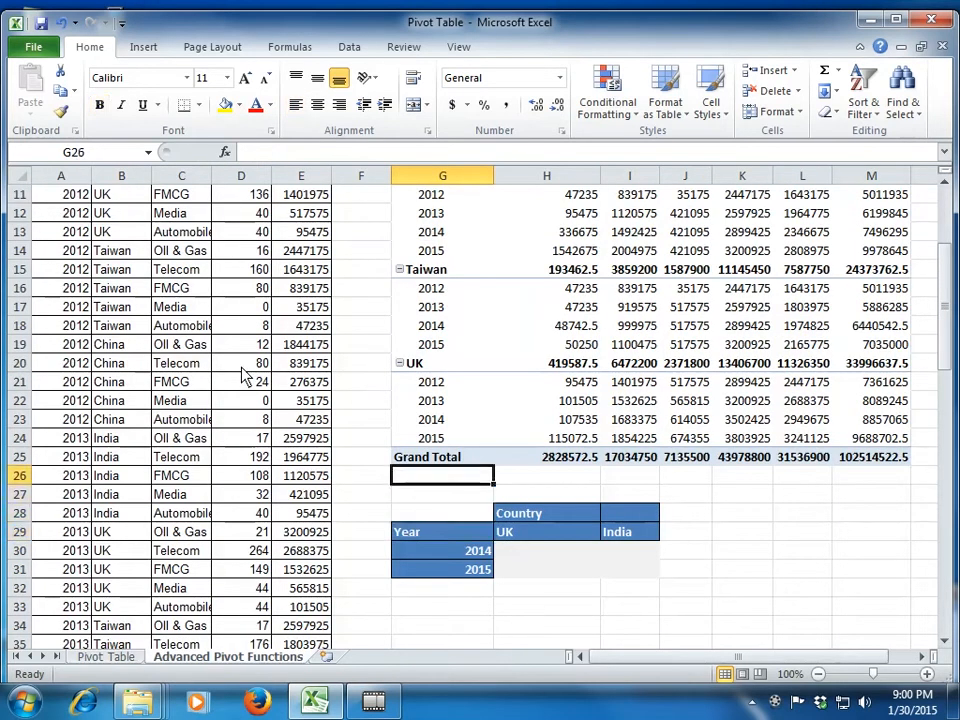
pyautogui.press('Up')
pyautogui.press('Up')
pyautogui.press('Up')
pyautogui.press('Up')
pyautogui.press('Up')
pyautogui.press('Up')
pyautogui.press('Up')
pyautogui.press('Up')
pyautogui.press('Up')
pyautogui.press('Up')
pyautogui.press('Up')
pyautogui.press('Up')
pyautogui.press('Up')
pyautogui.press('Up')
pyautogui.press('Up')
pyautogui.press('Up')
pyautogui.press('Up')
pyautogui.press('Up')
pyautogui.press('Up')
pyautogui.press('Up')
pyautogui.press('Down')
pyautogui.press('Down')
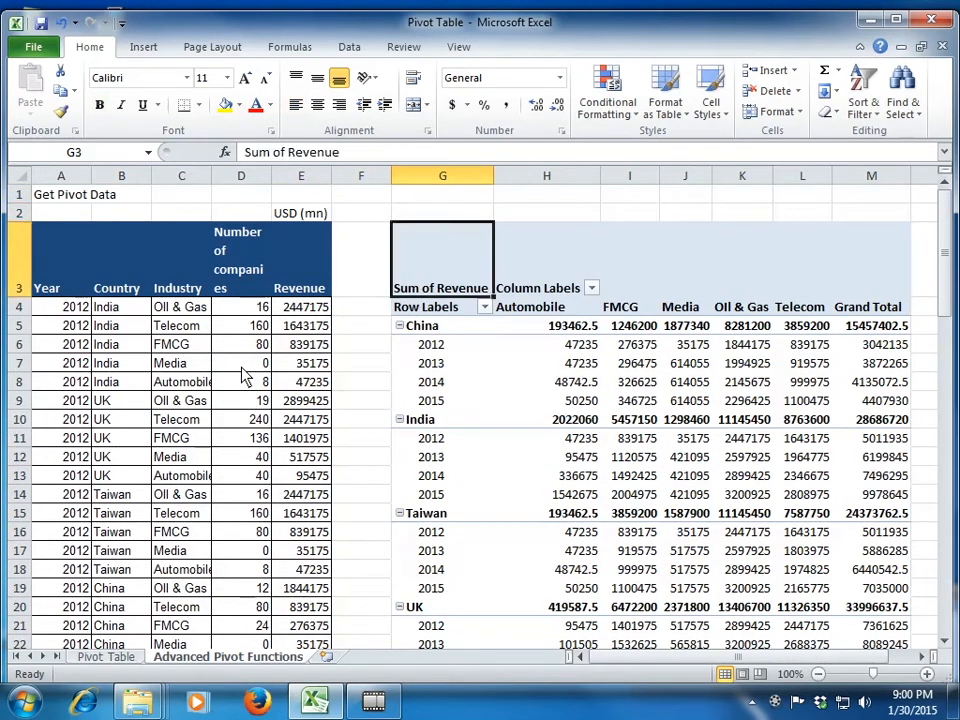
# Examine the PivotTable's country and year row labels from China down to the UK years
pyautogui.press('Down')
pyautogui.press('Down')
pyautogui.press('Down')
pyautogui.press('Down')
pyautogui.press('Down')
pyautogui.press('Down')
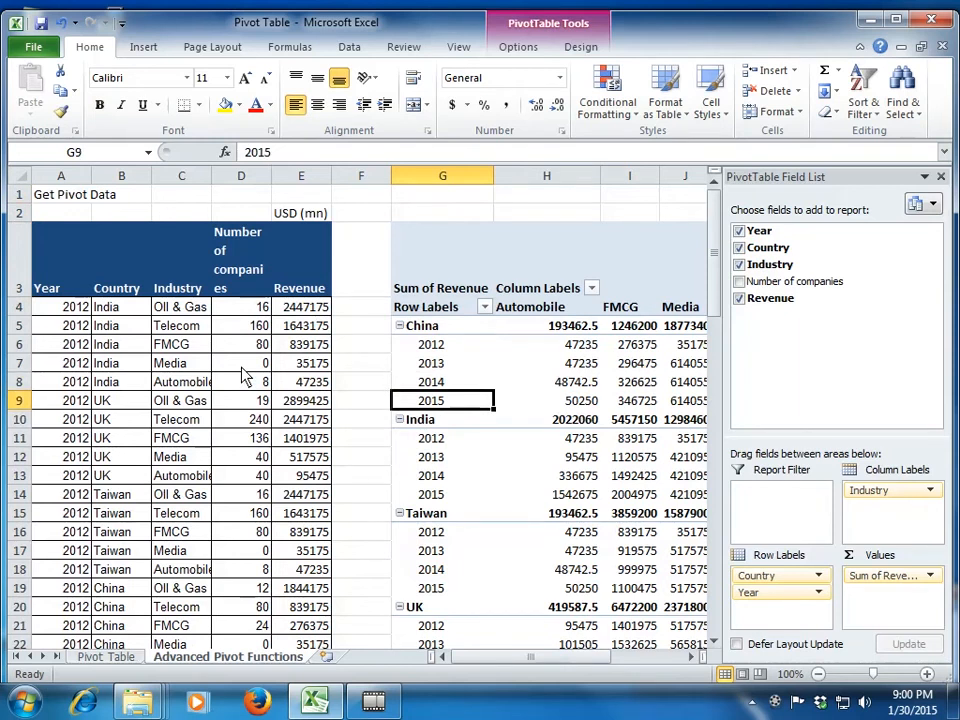
pyautogui.press('Down')
pyautogui.press('Down')
pyautogui.press('Down')
pyautogui.press('Down')
pyautogui.press('Down')
pyautogui.press('Down')
pyautogui.press('Down')
pyautogui.press('Down')
pyautogui.press('Down')
pyautogui.press('Down')
pyautogui.press('Down')
pyautogui.press('Down')
pyautogui.press('Down')
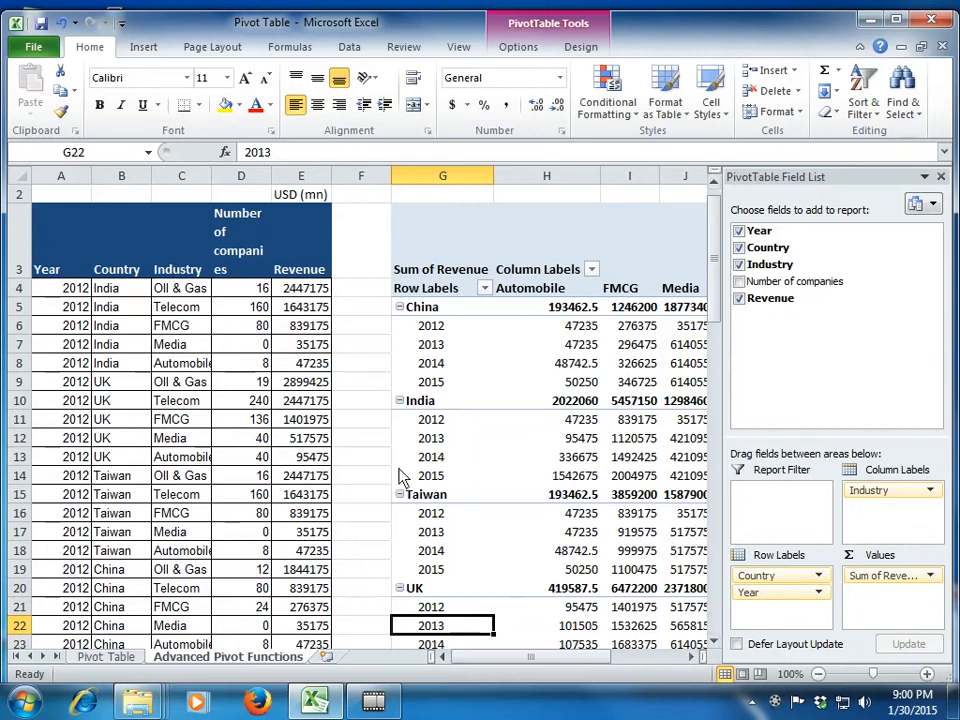
pyautogui.moveTo(502, 470)
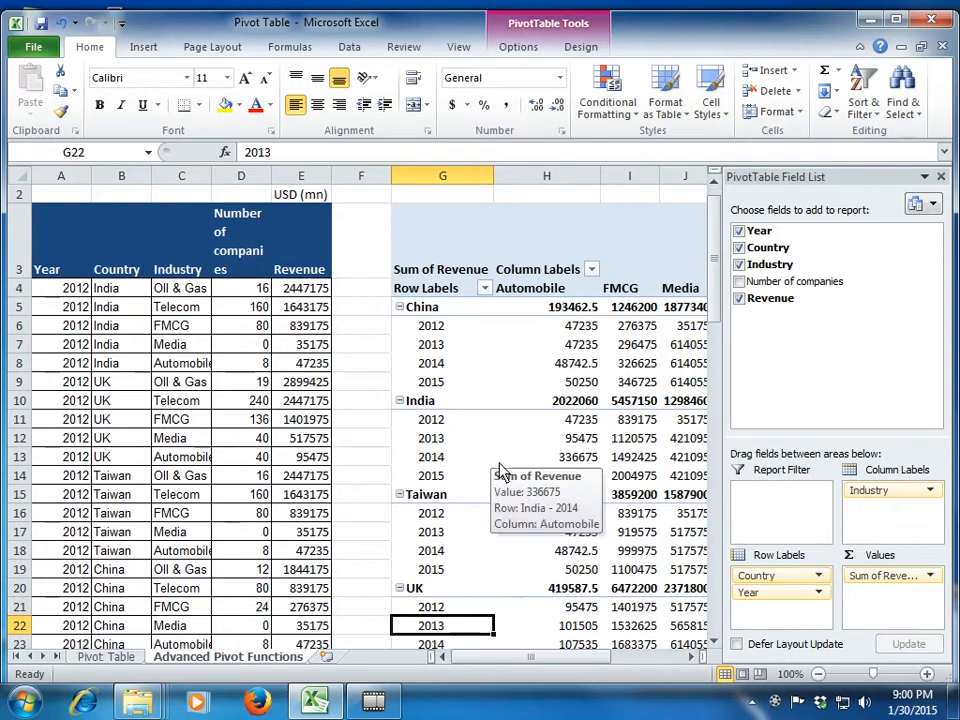
# Examine the Automobile column from its heading down to the Country table below, ending on the column's Grand Total
pyautogui.click(532, 244)
pyautogui.press('Down')
pyautogui.press('Down')
pyautogui.press('Down')
pyautogui.press('Down')
pyautogui.press('Down')
pyautogui.press('Down')
pyautogui.press('Down')
pyautogui.press('Down')
pyautogui.press('Down')
pyautogui.press('Down')
pyautogui.press('Down')
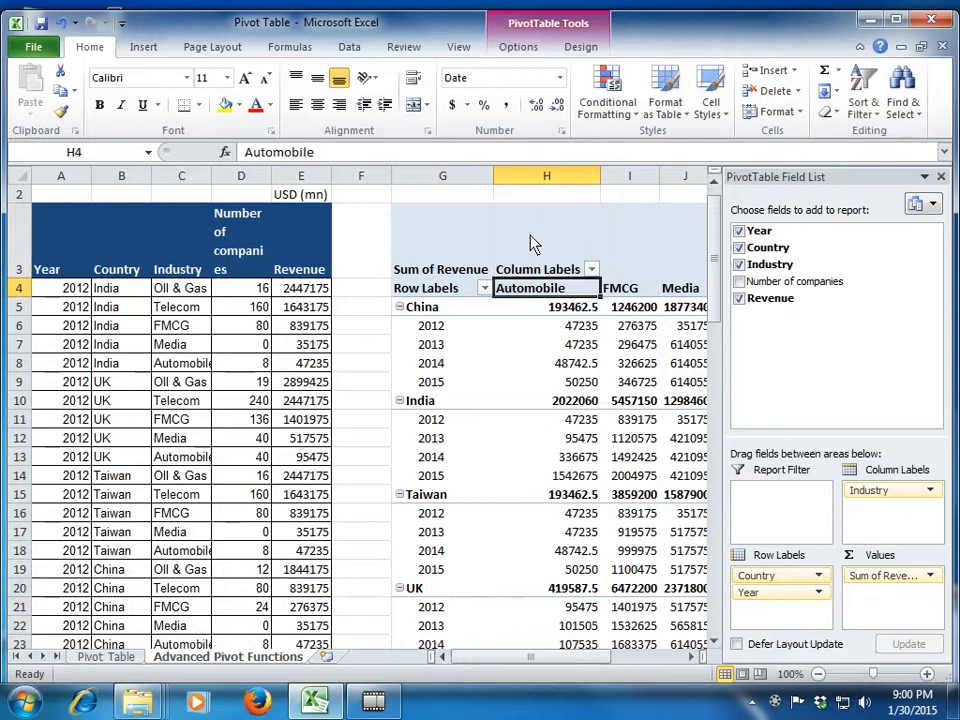
pyautogui.press('Down')
pyautogui.press('Down')
pyautogui.press('Down')
pyautogui.press('Down')
pyautogui.press('Down')
pyautogui.press('Down')
pyautogui.press('Down')
pyautogui.press('Down')
pyautogui.press('Down')
pyautogui.press('Down')
pyautogui.press('Down')
pyautogui.press('Down')
pyautogui.press('Down')
pyautogui.press('Down')
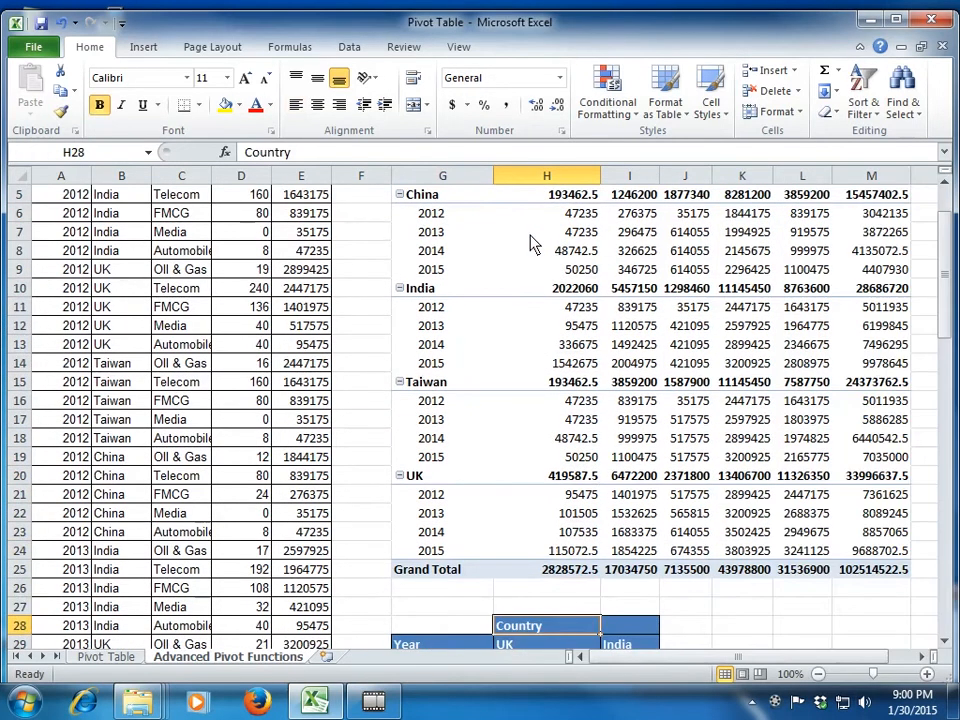
pyautogui.press('Up')
pyautogui.press('Up')
pyautogui.press('Up')
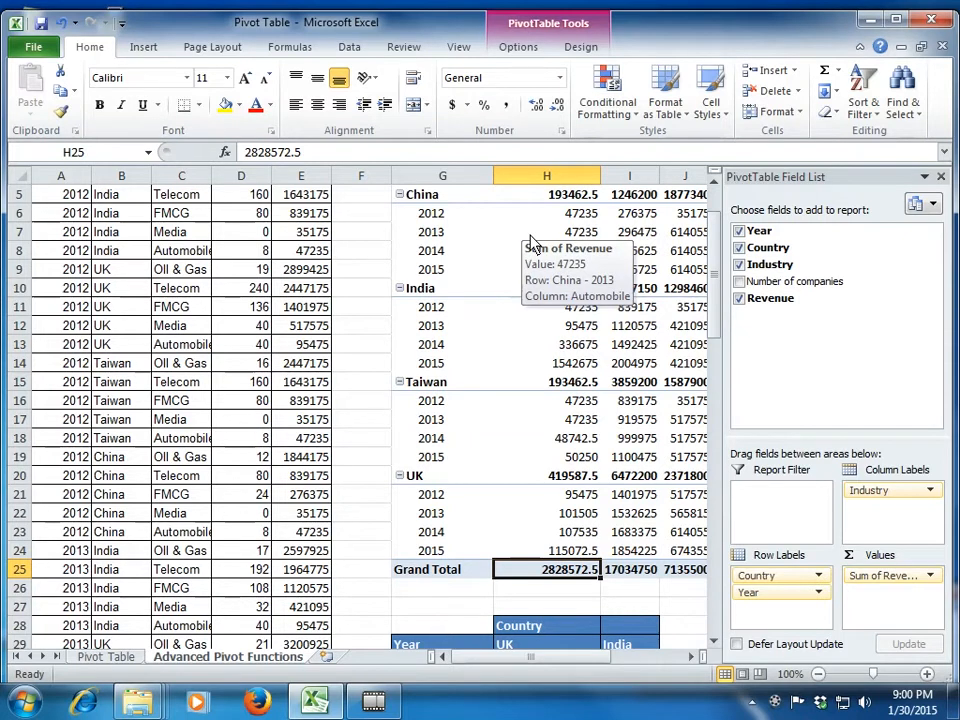
# Start a GETPIVOTDATA formula in the UK 2014 cell H30 with "Revenue" as its data field
pyautogui.scroll(-2, 439, 560)
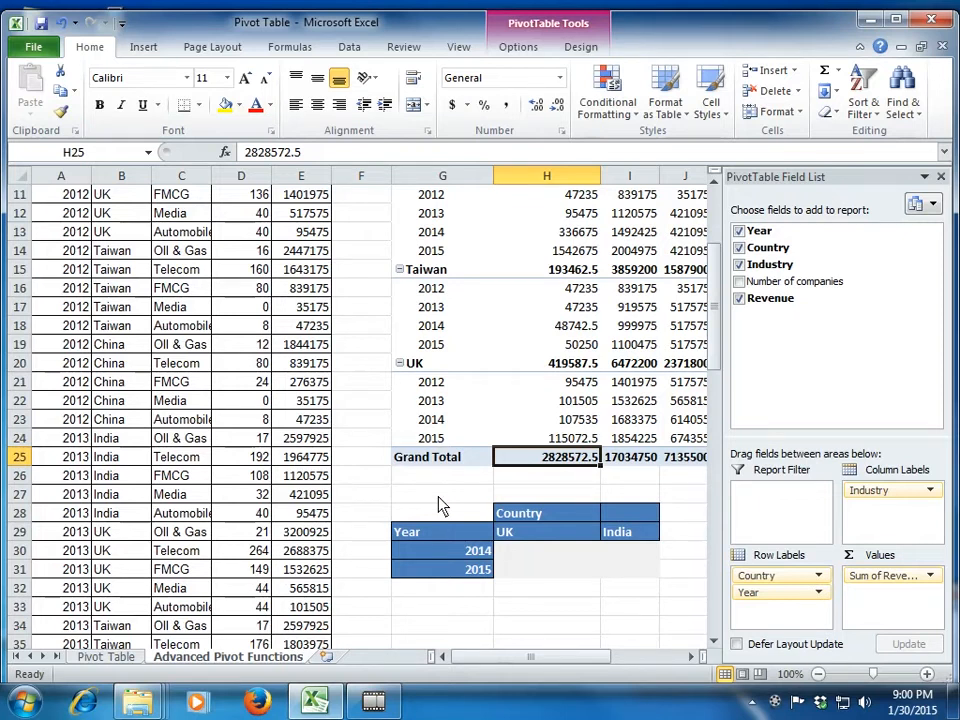
pyautogui.click(529, 554)
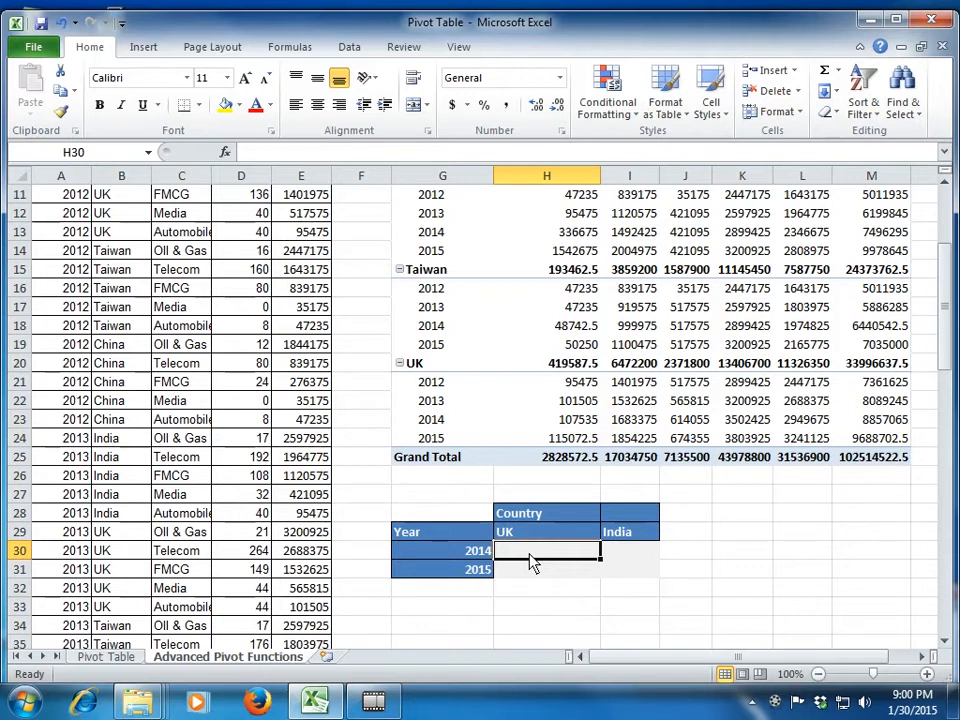
pyautogui.write('=get')
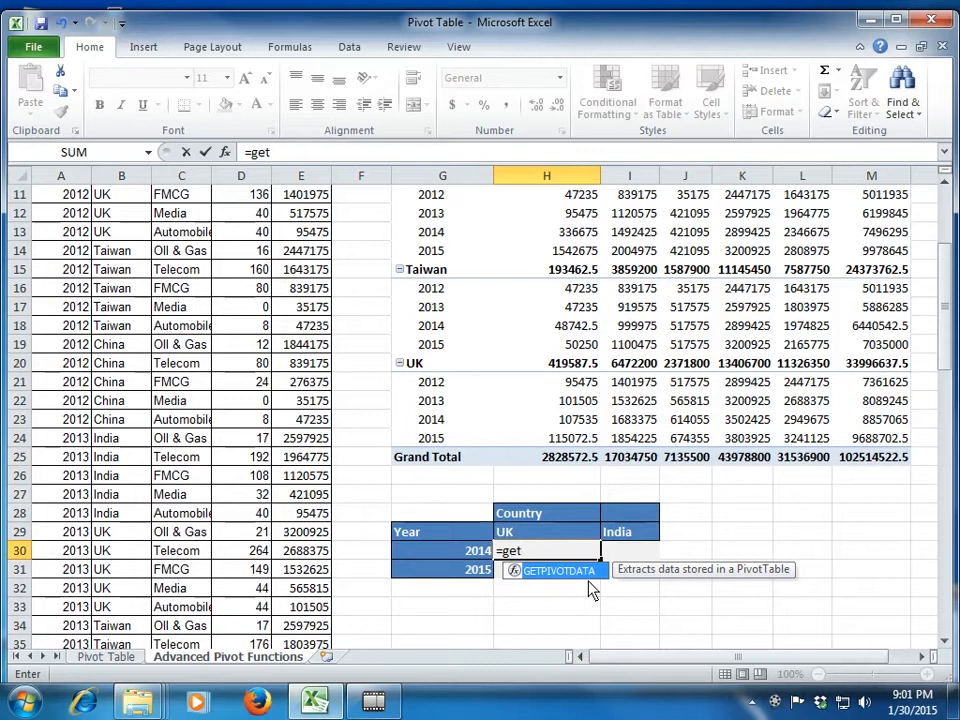
pyautogui.press('Tab')
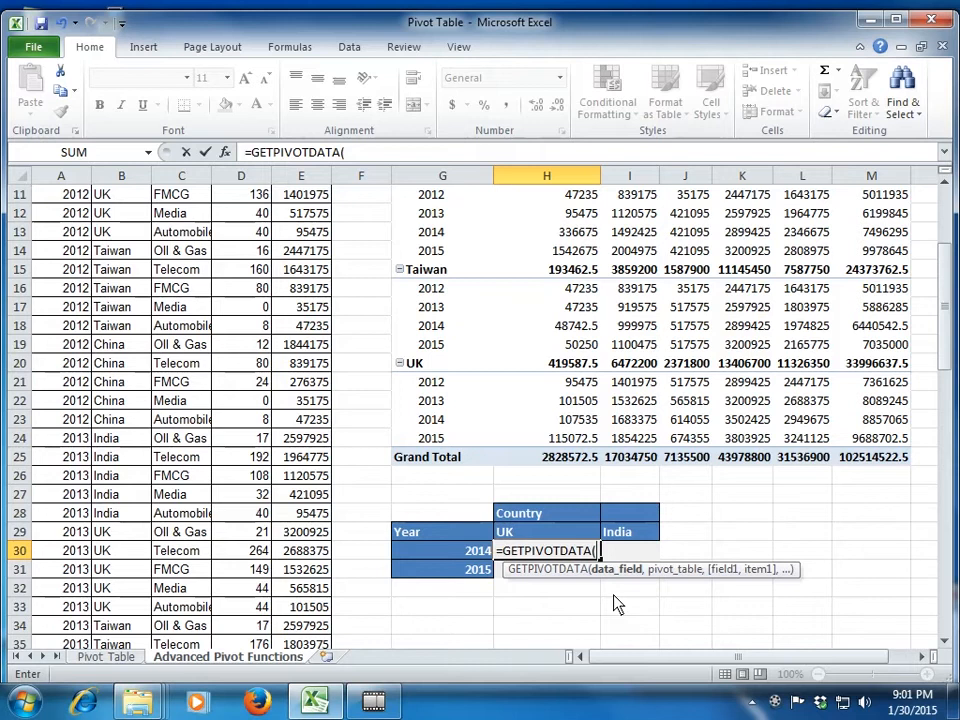
pyautogui.write('"')
pyautogui.scroll(3, 778, 312)
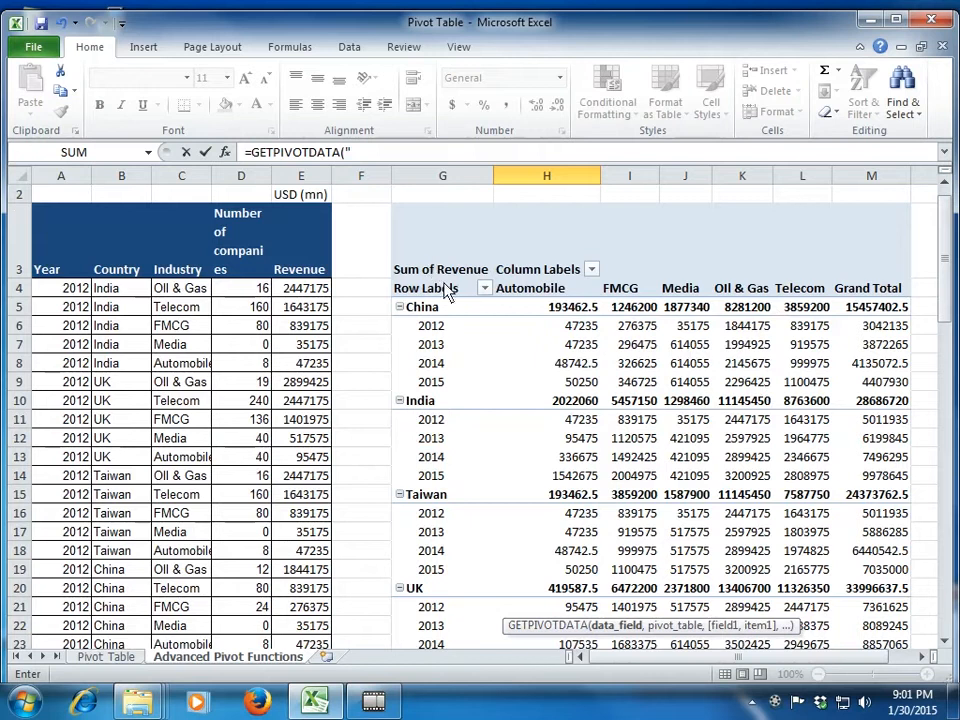
pyautogui.scroll(-3, 417, 406)
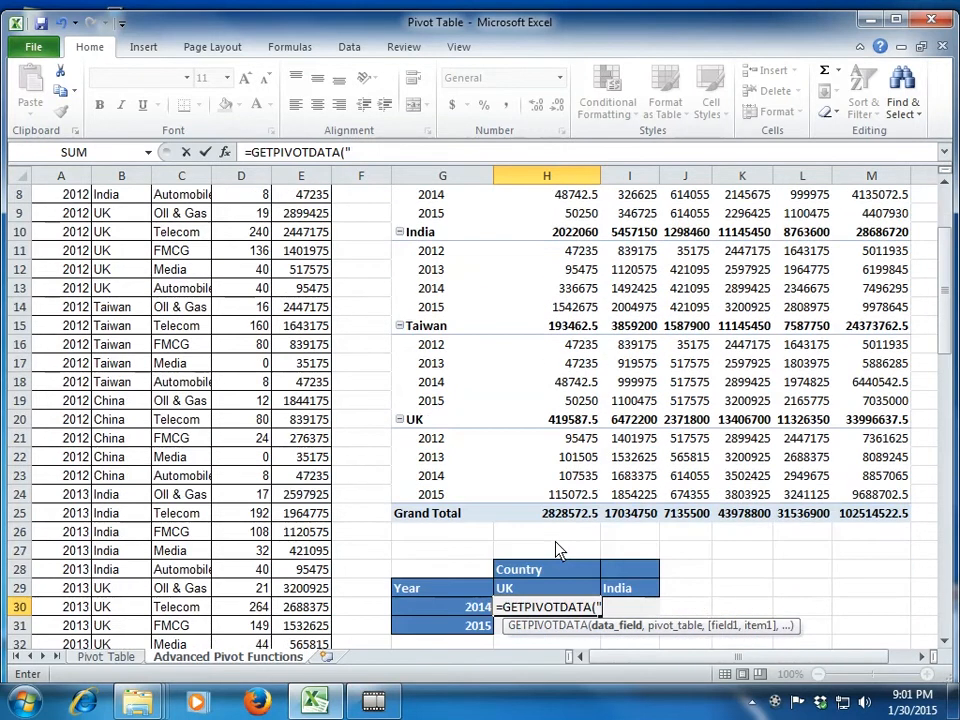
pyautogui.write('R')
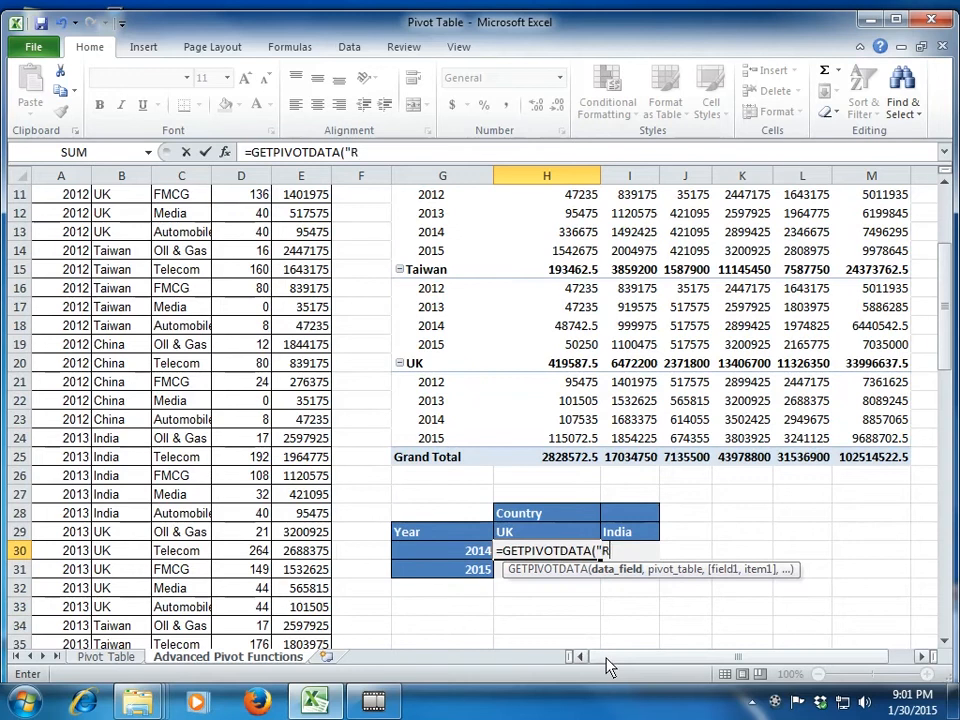
pyautogui.write('evenue')
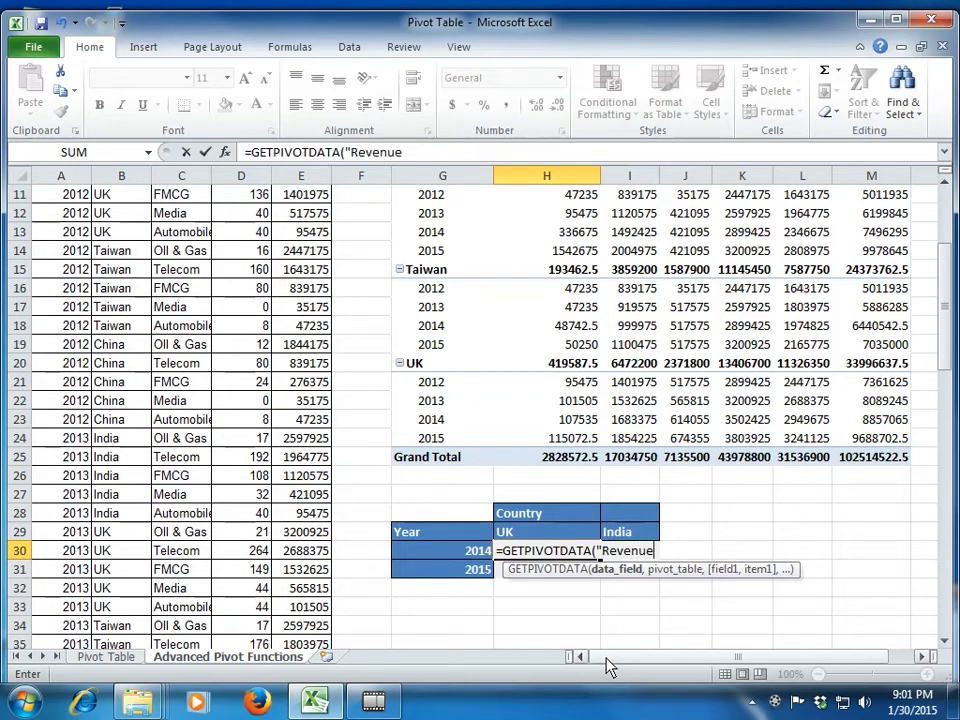
pyautogui.write('",')
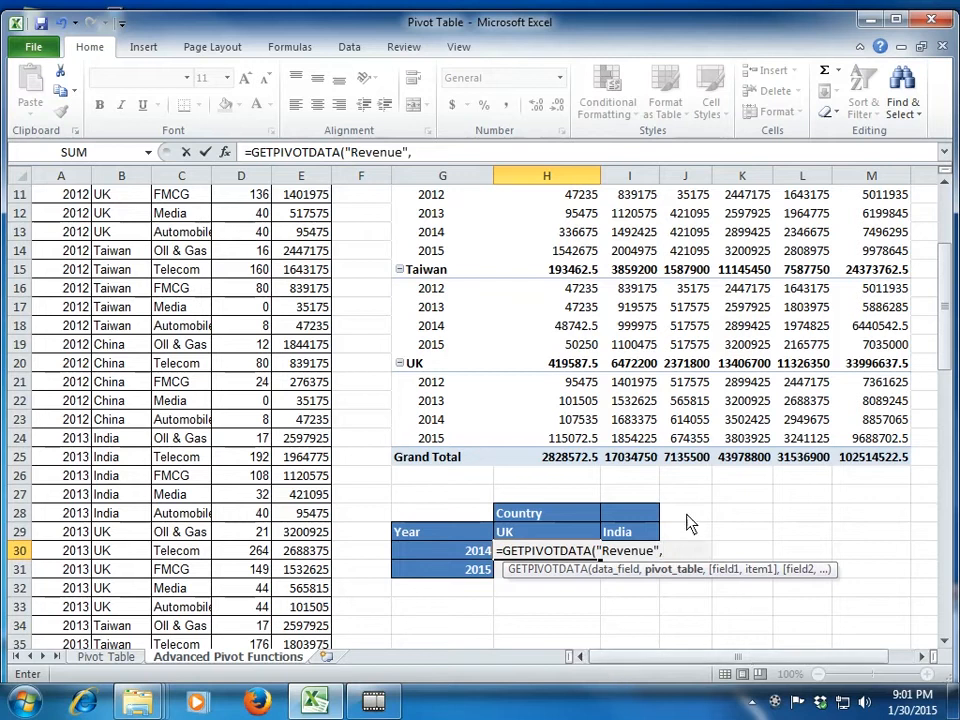
# Try to use the PivotTable's UK 2013 FMCG value as the formula's pivot_table argument
pyautogui.click(615, 405)
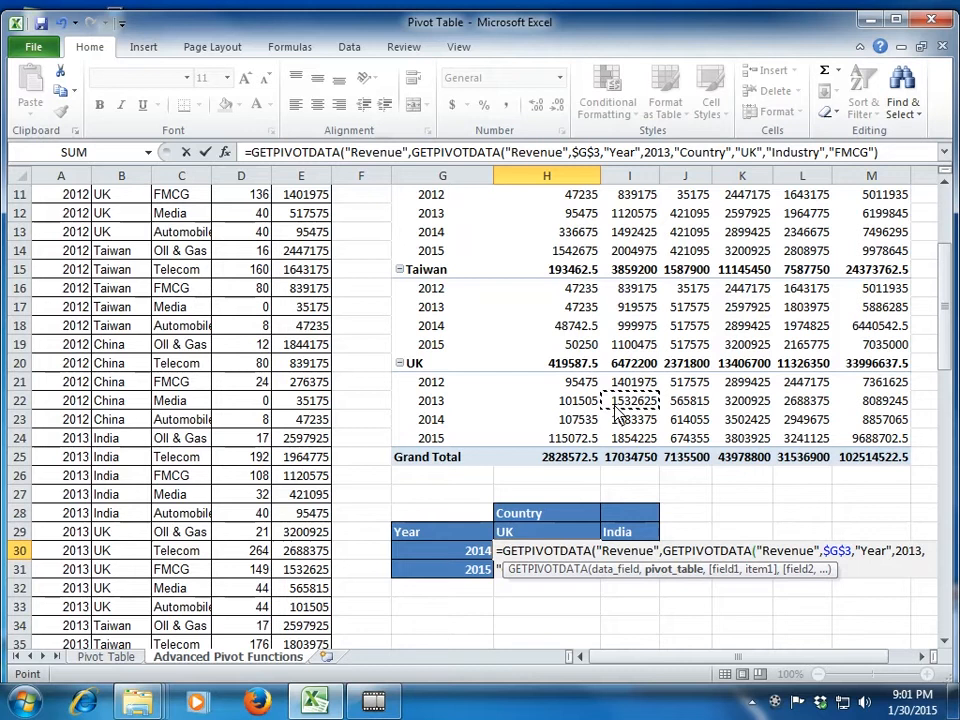
pyautogui.write(',')
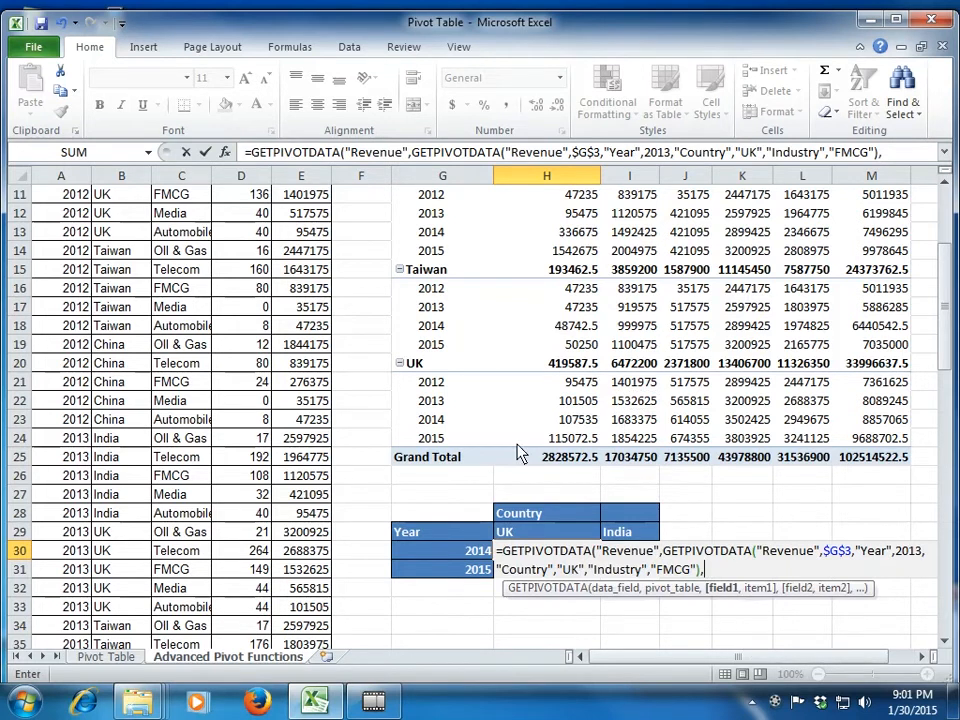
pyautogui.scroll(3, 455, 398)
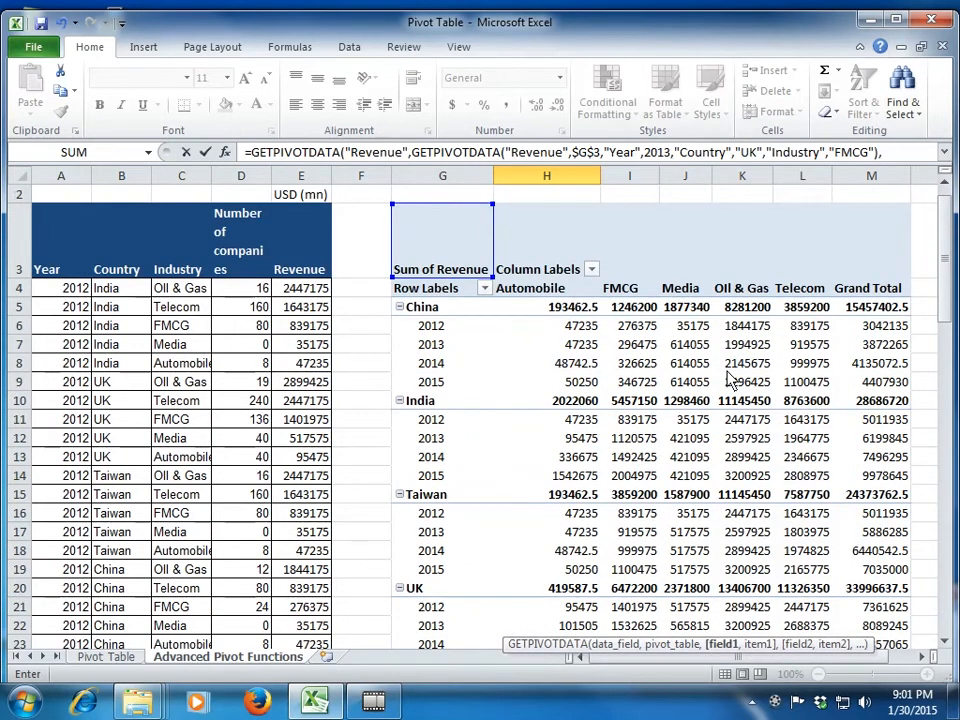
pyautogui.scroll(-3, 445, 340)
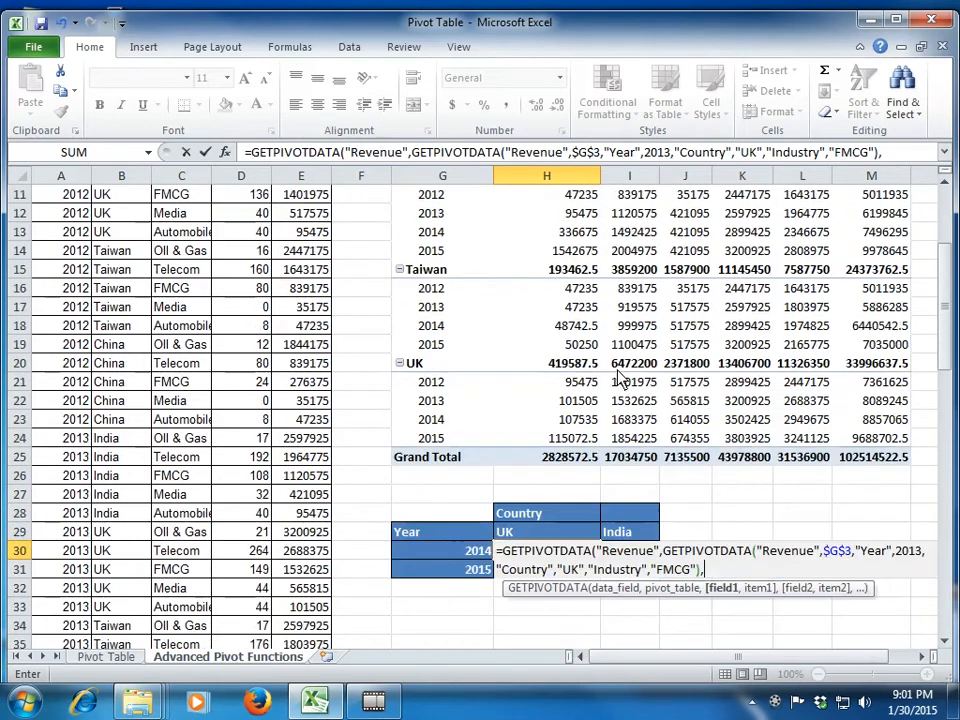
# Add the field and item pairs H28,H29 for Country and G29,G30 for Year, and commit the formula in H30
pyautogui.click(549, 519)
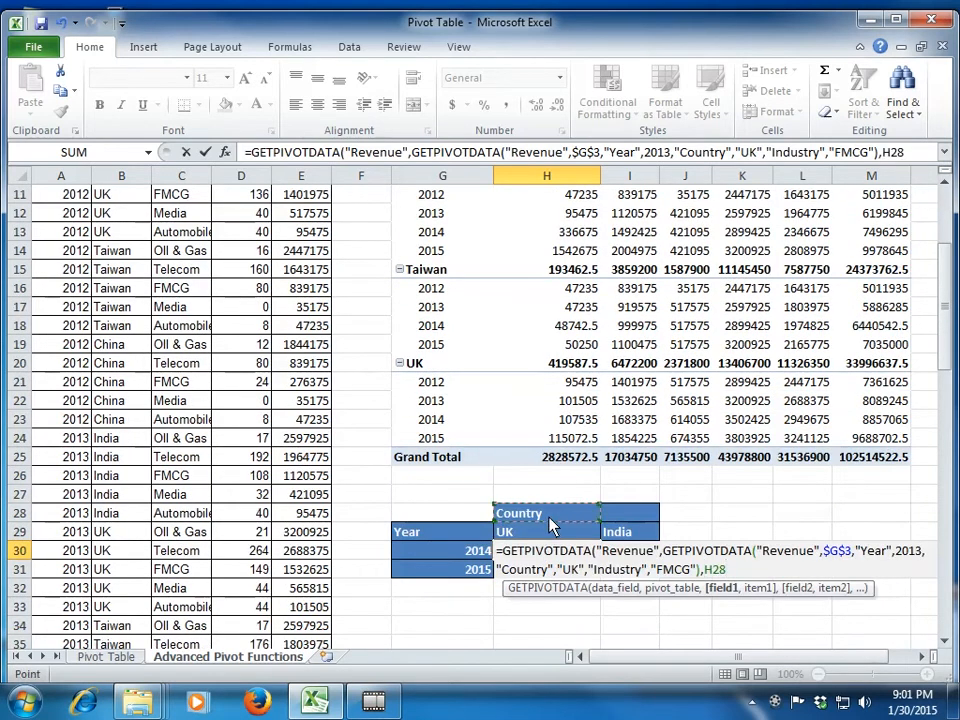
pyautogui.write(',')
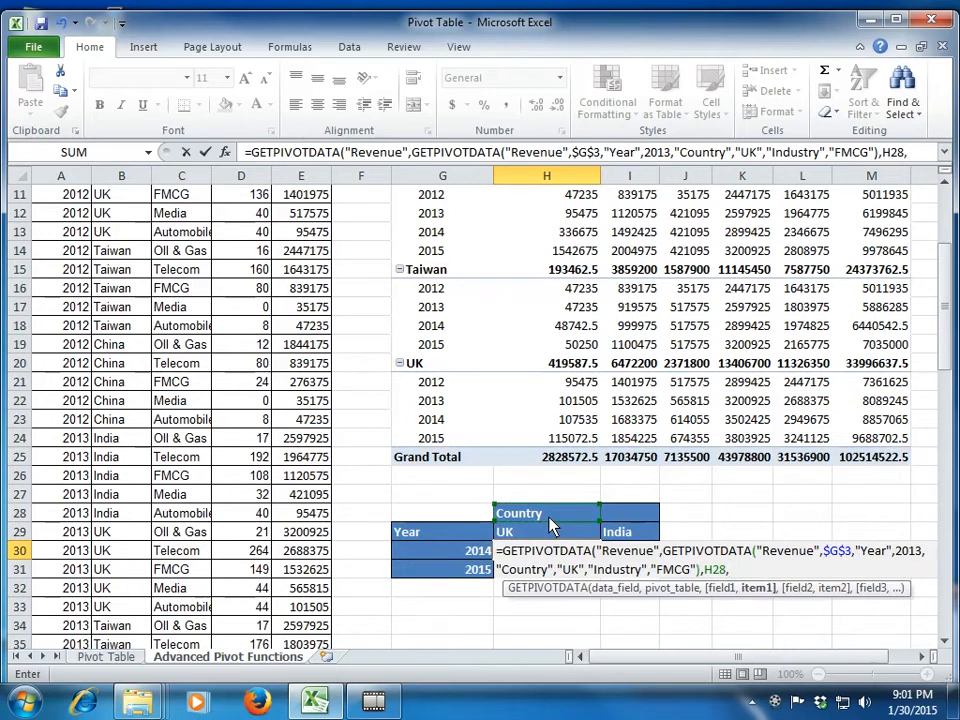
pyautogui.click(527, 538)
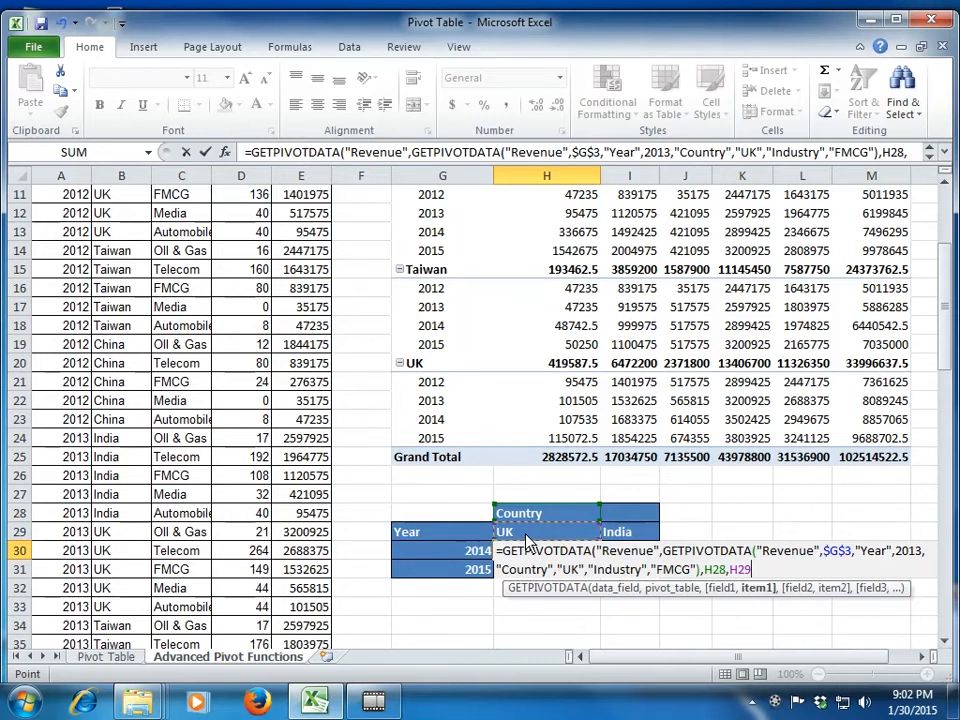
pyautogui.write(',')
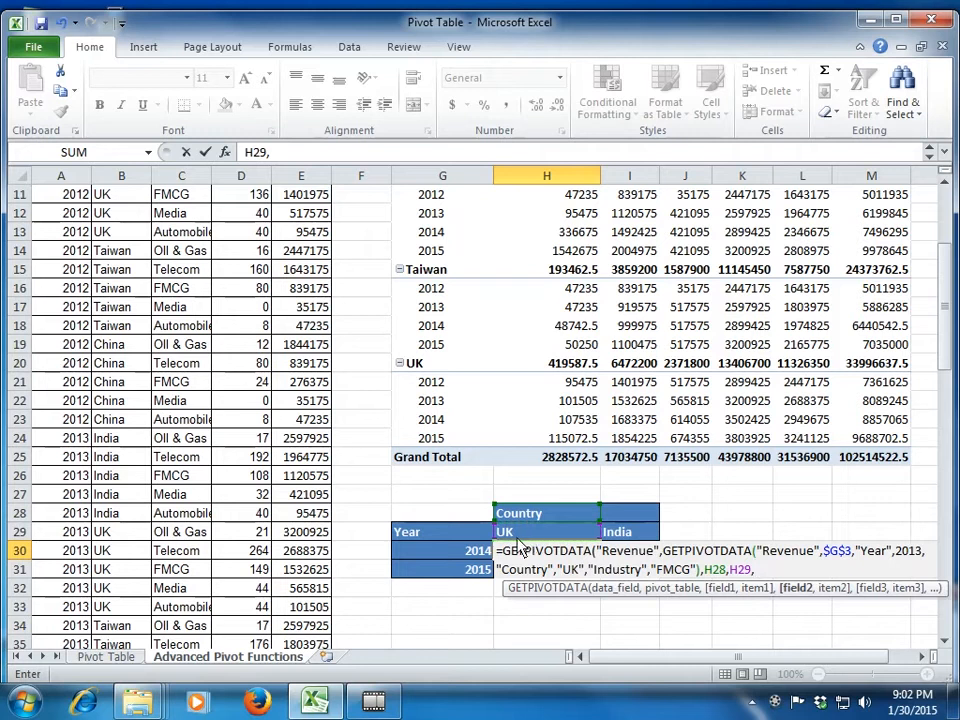
pyautogui.click(461, 538)
pyautogui.write(',')
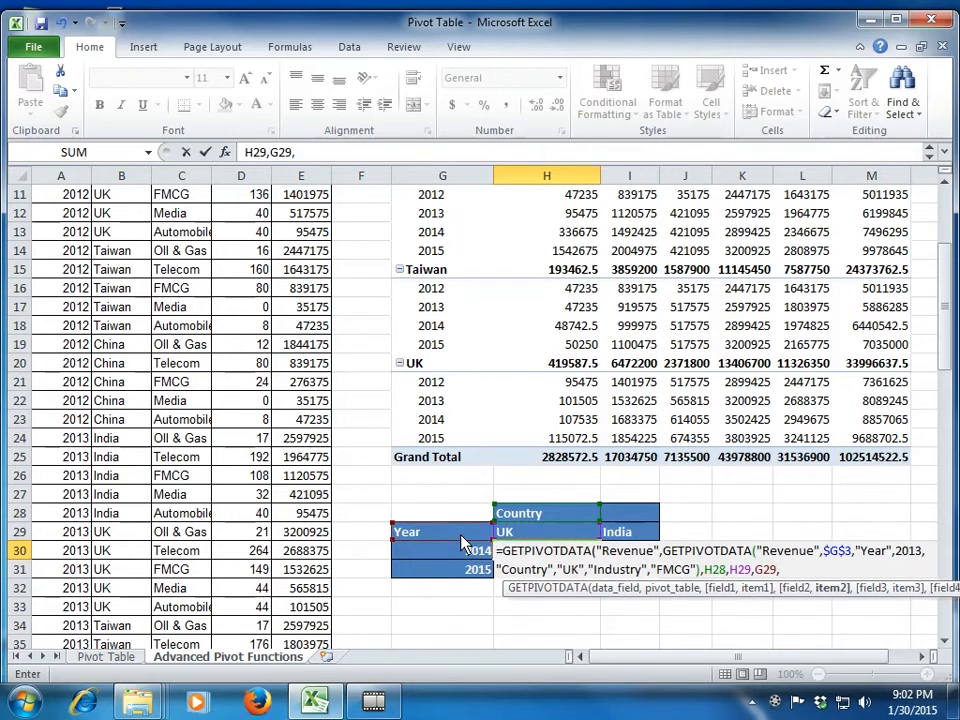
pyautogui.click(457, 556)
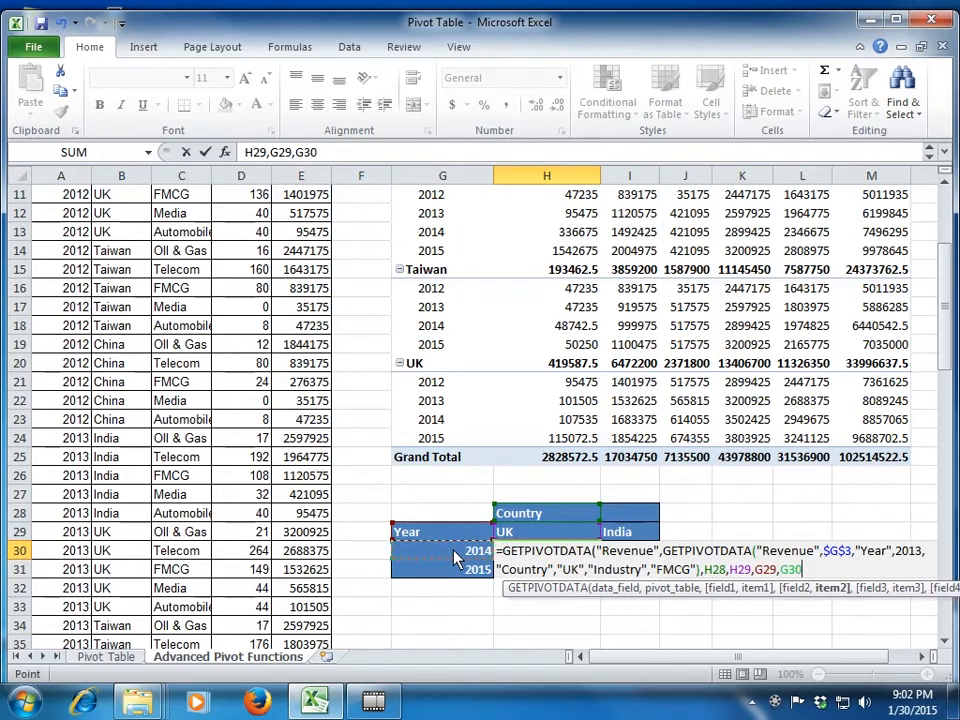
pyautogui.write(')')
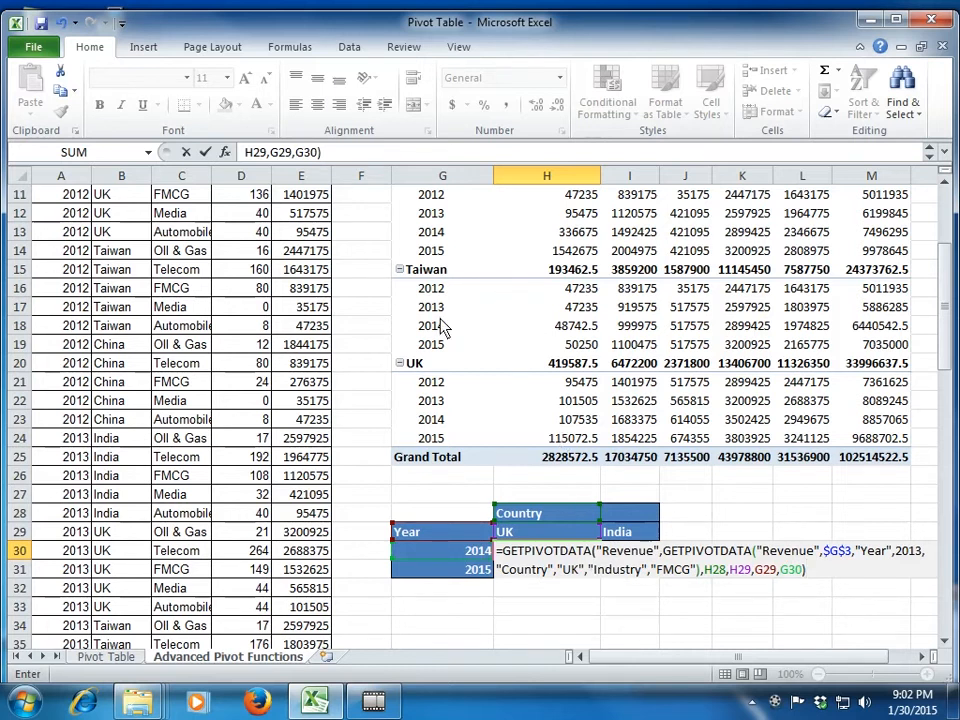
pyautogui.scroll(3, 441, 326)
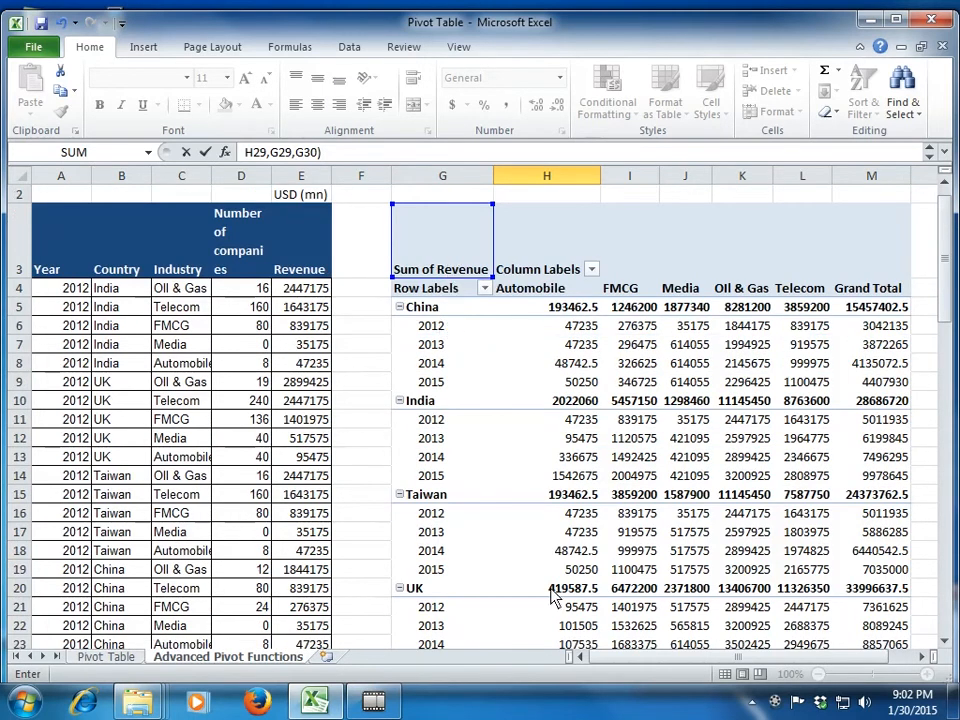
pyautogui.scroll(-3, 563, 605)
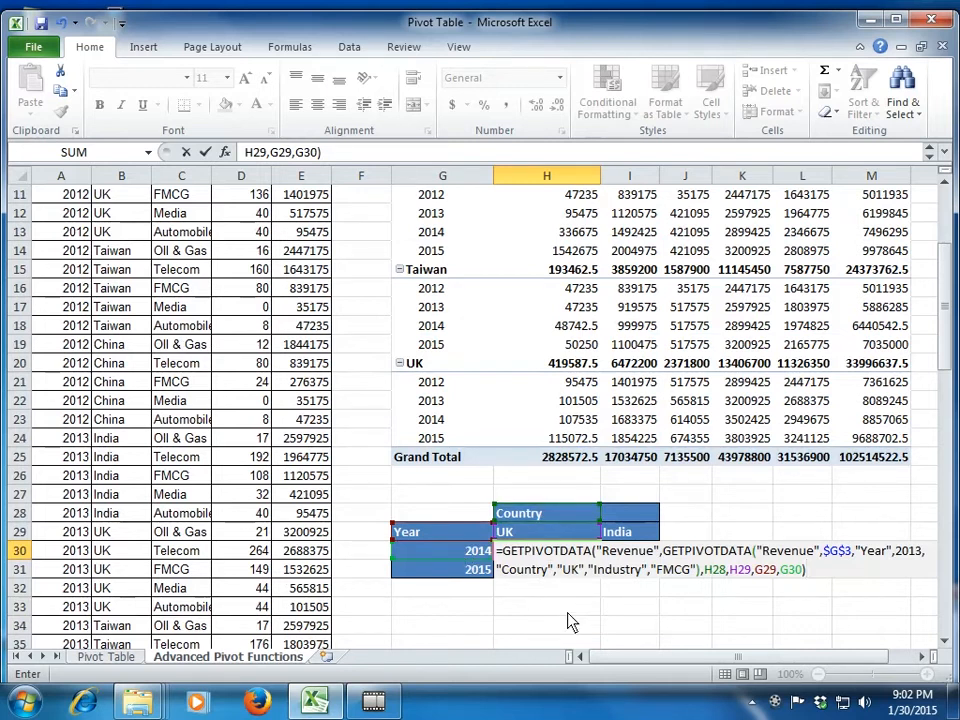
pyautogui.press('Return')
pyautogui.press('Up')
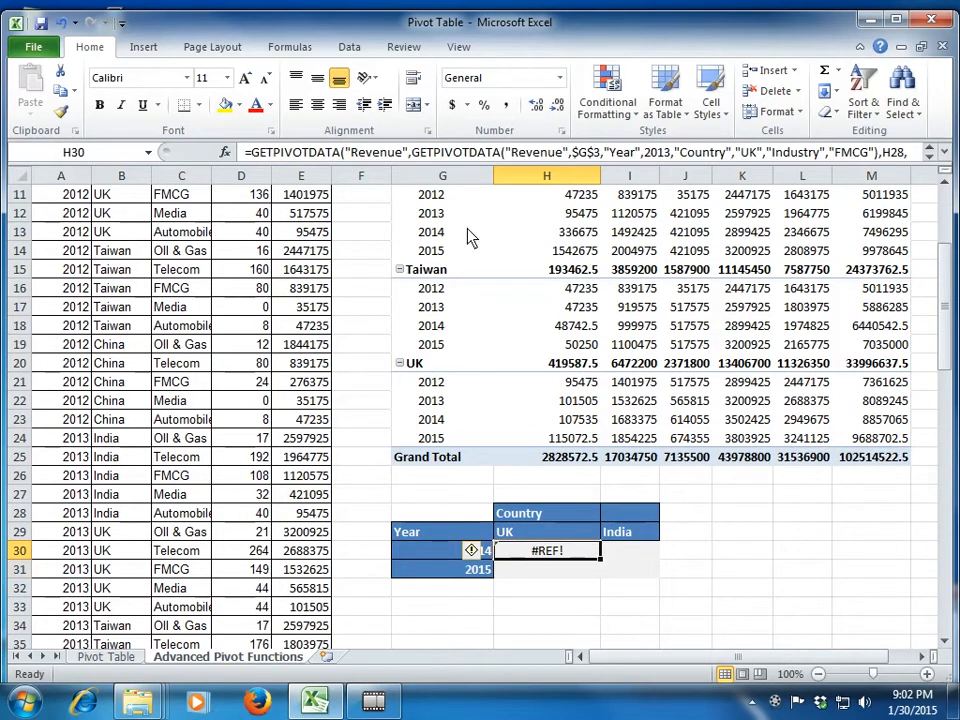
# Try the H30 formula with the quotation marks around its first Revenue argument removed
pyautogui.click(401, 153)
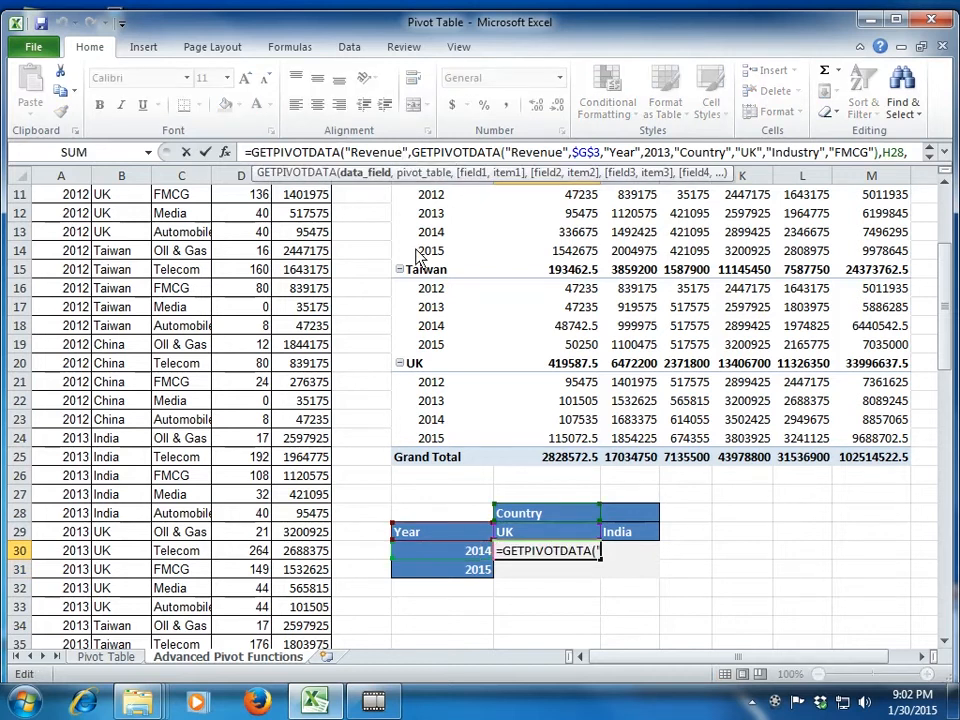
pyautogui.press('Left')
pyautogui.press('Left')
pyautogui.press('Left')
pyautogui.press('Left')
pyautogui.press('Left')
pyautogui.press('Left')
pyautogui.press('Left')
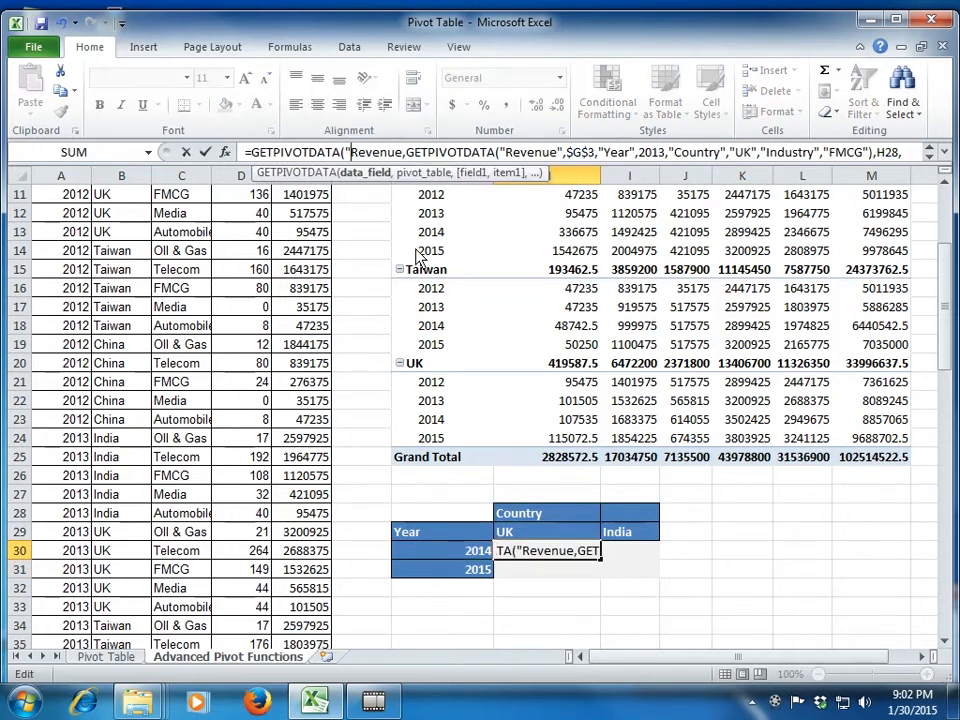
pyautogui.press('BackSpace')
pyautogui.press('Return')
pyautogui.press('Up')
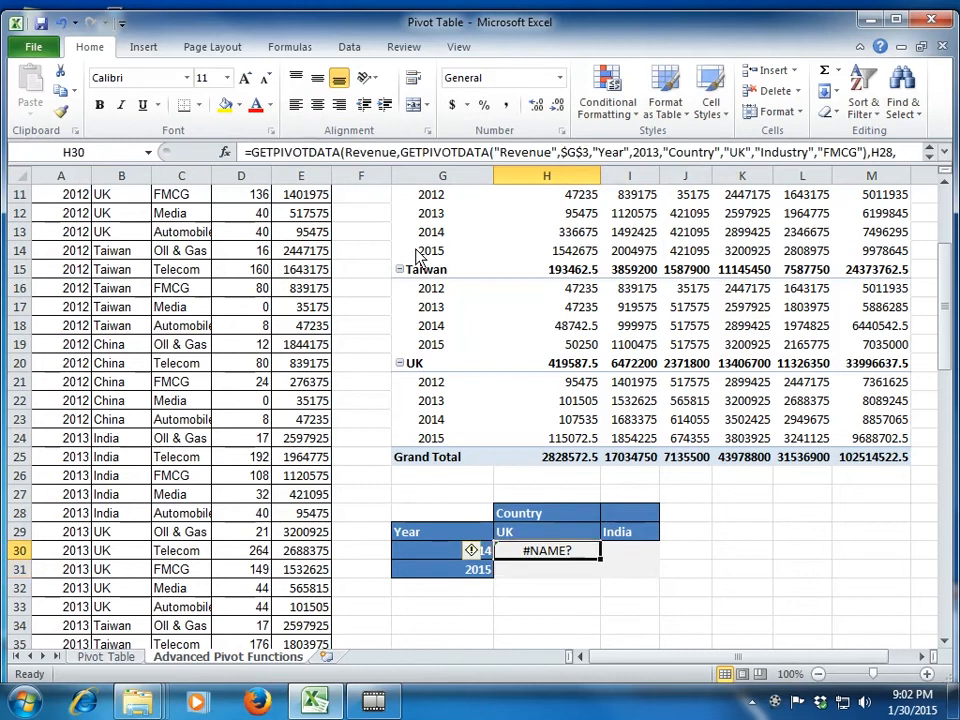
# Restore the quotation marks around the first Revenue argument in the H30 formula
pyautogui.click(344, 155)
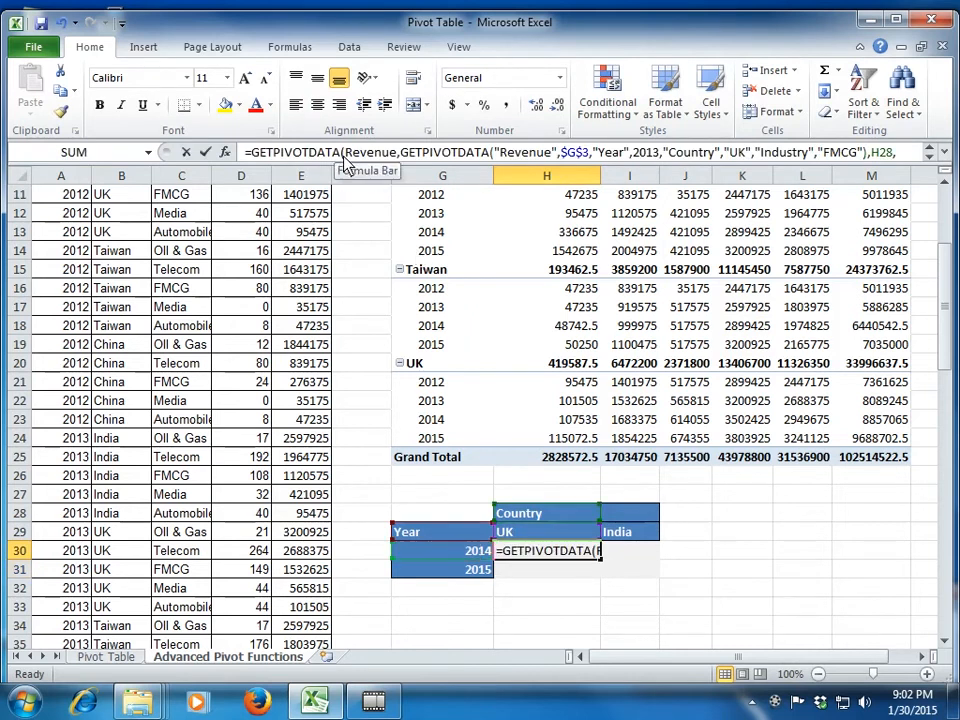
pyautogui.write('"')
pyautogui.press('Right')
pyautogui.press('Right')
pyautogui.press('Right')
pyautogui.press('Right')
pyautogui.press('Right')
pyautogui.press('Right')
pyautogui.press('Right')
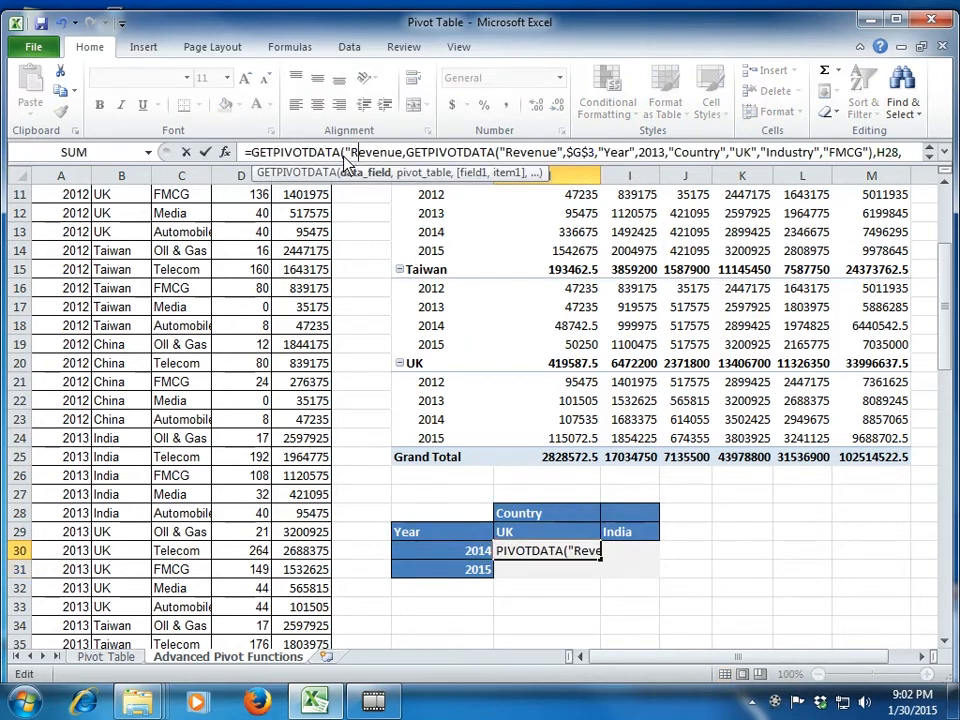
pyautogui.write('"')
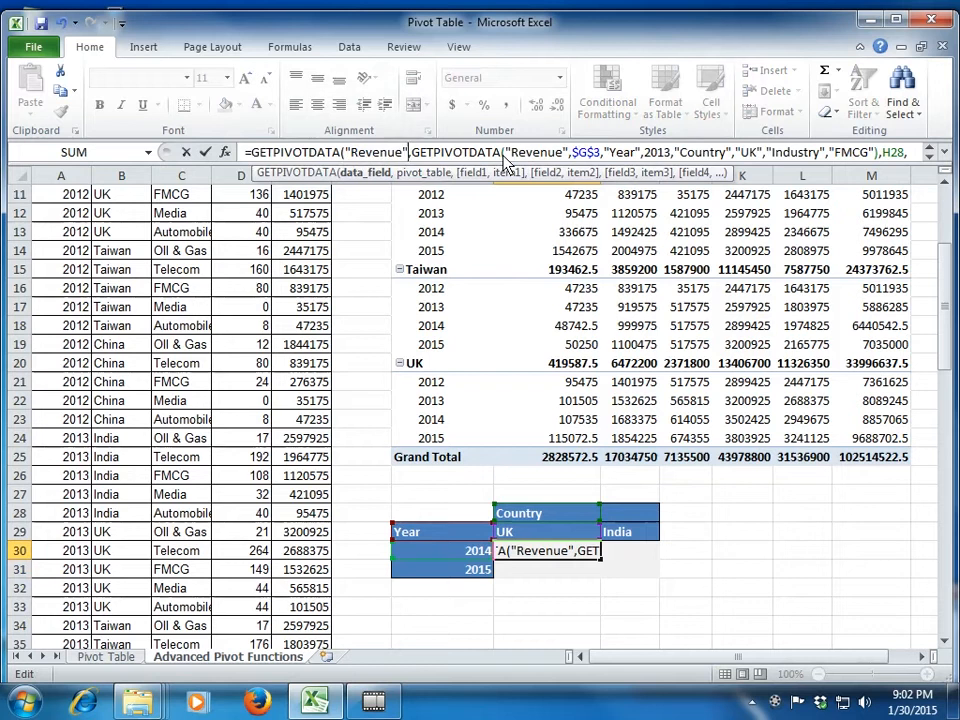
# Replace the nested GETPIVOTDATA argument in H30 with a reference to PivotTable cell G13 and commit the formula
pyautogui.press('Right')
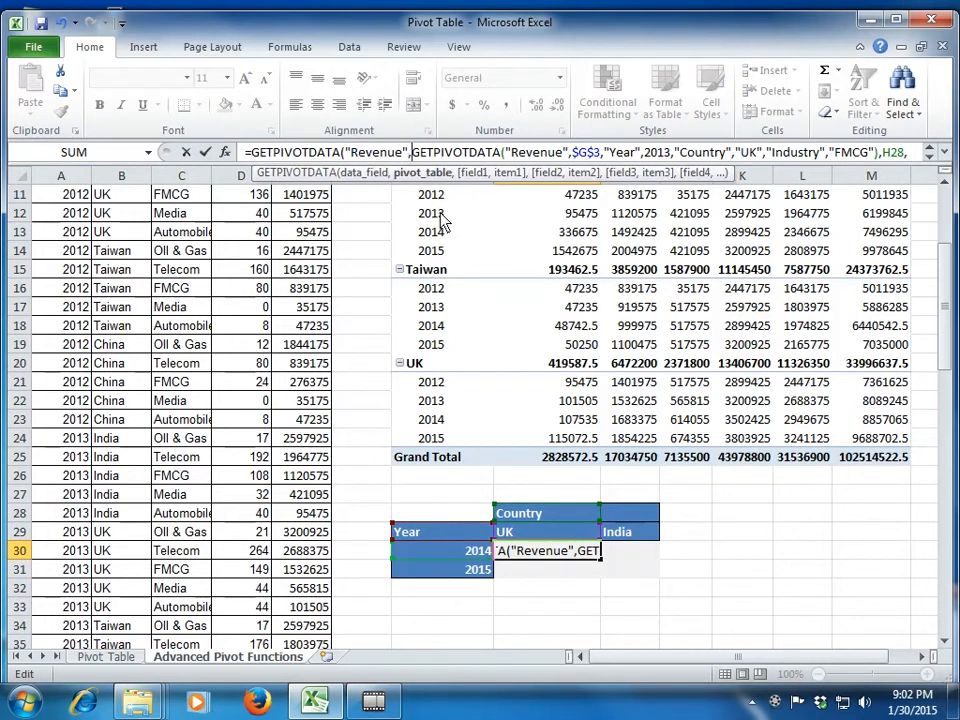
pyautogui.hotkey('shift', 'Right')
pyautogui.hotkey('shift', 'Right')
pyautogui.hotkey('shift', 'Right')
pyautogui.hotkey('shift', 'Right')
pyautogui.hotkey('shift', 'Right')
pyautogui.hotkey('shift', 'Right')
pyautogui.hotkey('shift', 'Right')
pyautogui.hotkey('shift', 'Right')
pyautogui.hotkey('shift', 'Right')
pyautogui.hotkey('shift', 'Right')
pyautogui.hotkey('shift', 'Right')
pyautogui.hotkey('shift', 'Right')
pyautogui.hotkey('shift', 'Right')
pyautogui.hotkey('shift', 'Right')
pyautogui.hotkey('shift', 'Right')
pyautogui.hotkey('shift', 'Right')
pyautogui.hotkey('shift', 'Right')
pyautogui.hotkey('shift', 'Right')
pyautogui.hotkey('shift', 'Right')
pyautogui.hotkey('shift', 'Right')
pyautogui.hotkey('shift', 'Right')
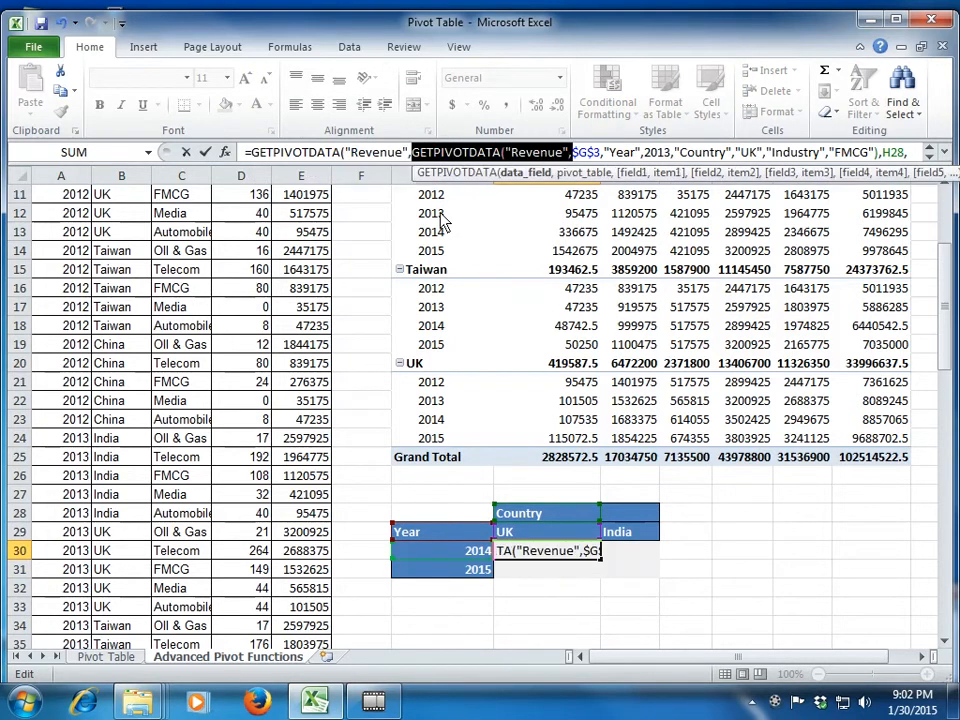
pyautogui.hotkey('shift', 'Right')
pyautogui.hotkey('shift', 'Right')
pyautogui.hotkey('shift', 'Right')
pyautogui.hotkey('shift', 'Right')
pyautogui.hotkey('shift', 'Right')
pyautogui.hotkey('shift', 'Right')
pyautogui.hotkey('shift', 'Right')
pyautogui.hotkey('shift', 'Right')
pyautogui.hotkey('shift', 'Right')
pyautogui.hotkey('shift', 'Right')
pyautogui.hotkey('shift', 'Right')
pyautogui.hotkey('shift', 'Right')
pyautogui.hotkey('shift', 'Right')
pyautogui.hotkey('shift', 'Right')
pyautogui.hotkey('shift', 'Right')
pyautogui.hotkey('shift', 'Right')
pyautogui.hotkey('shift', 'Right')
pyautogui.hotkey('shift', 'Right')
pyautogui.hotkey('shift', 'Right')
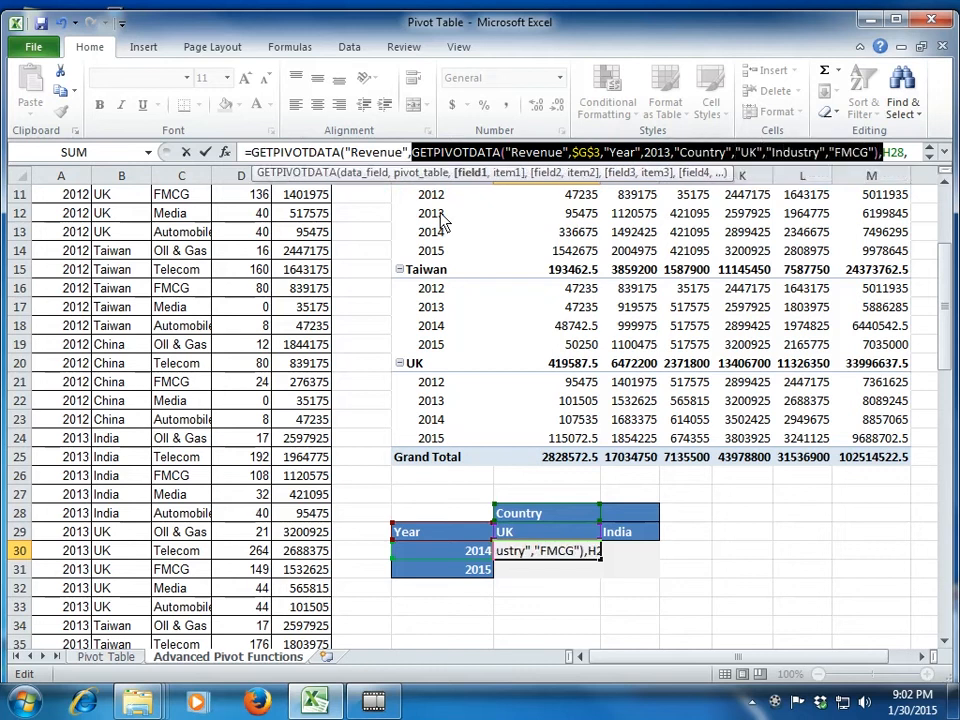
pyautogui.press('Delete')
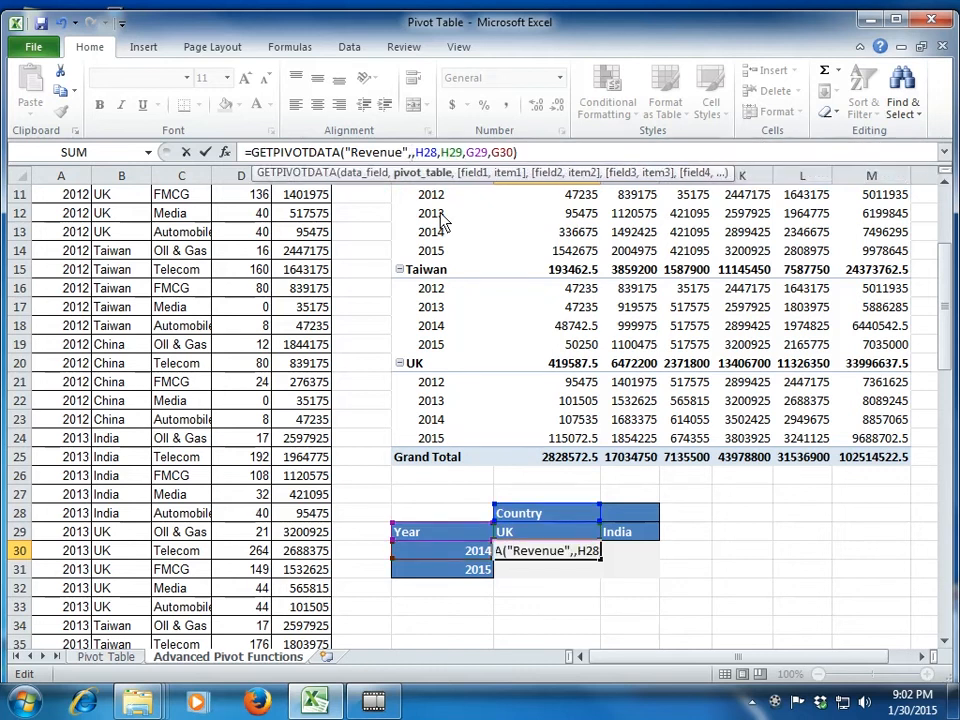
pyautogui.click(435, 236)
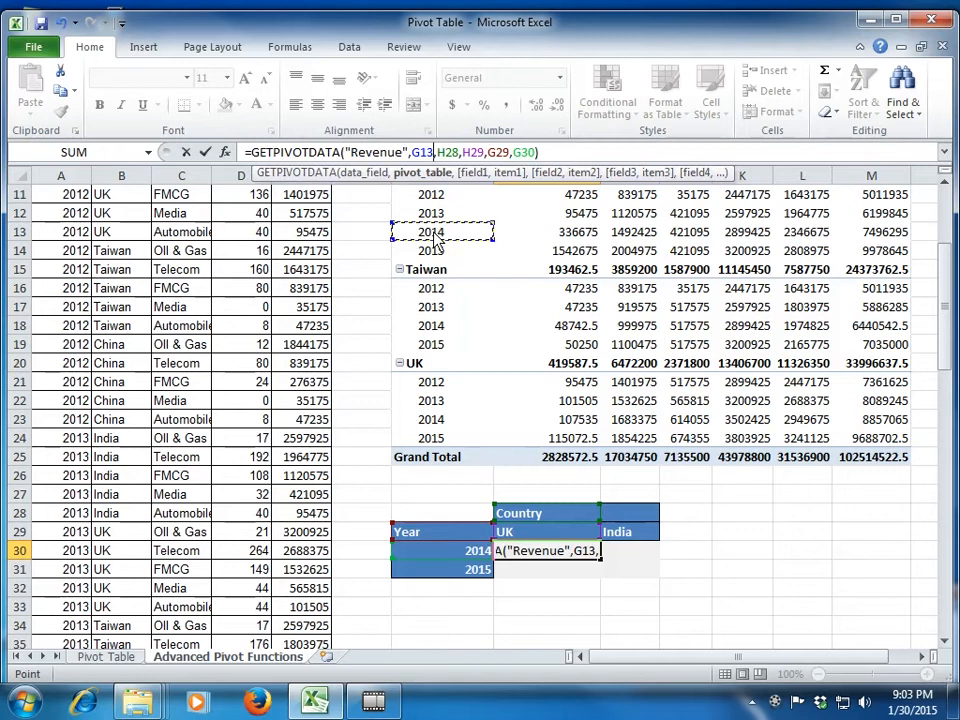
pyautogui.press('Return')
pyautogui.press('Up')
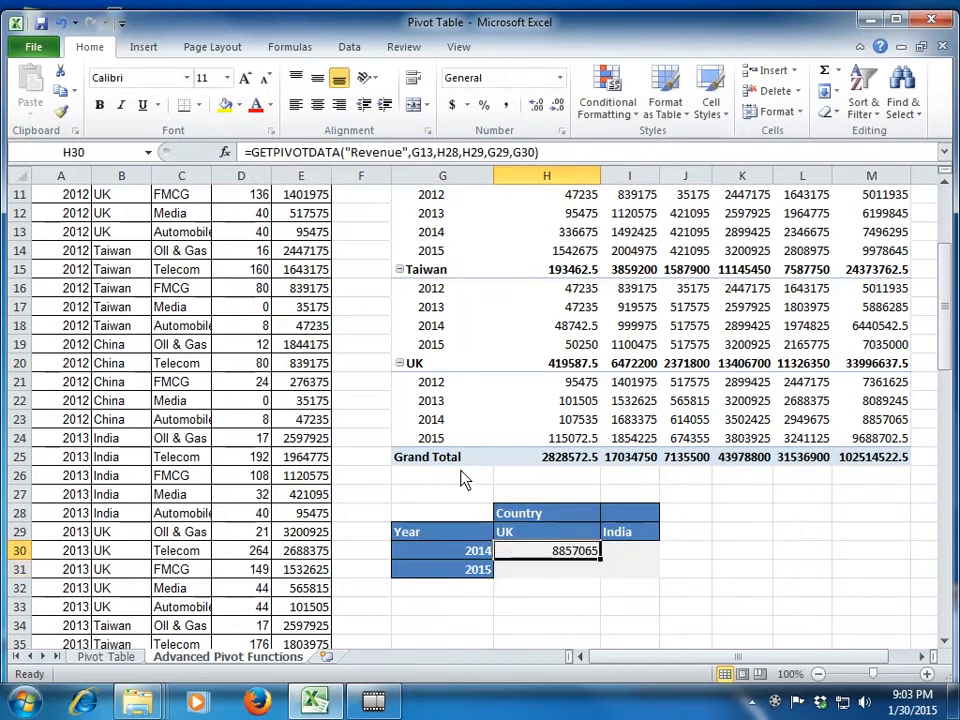
# Look up the UK 2014 grand total in the PivotTable to compare it with the result in H30
pyautogui.click(464, 426)
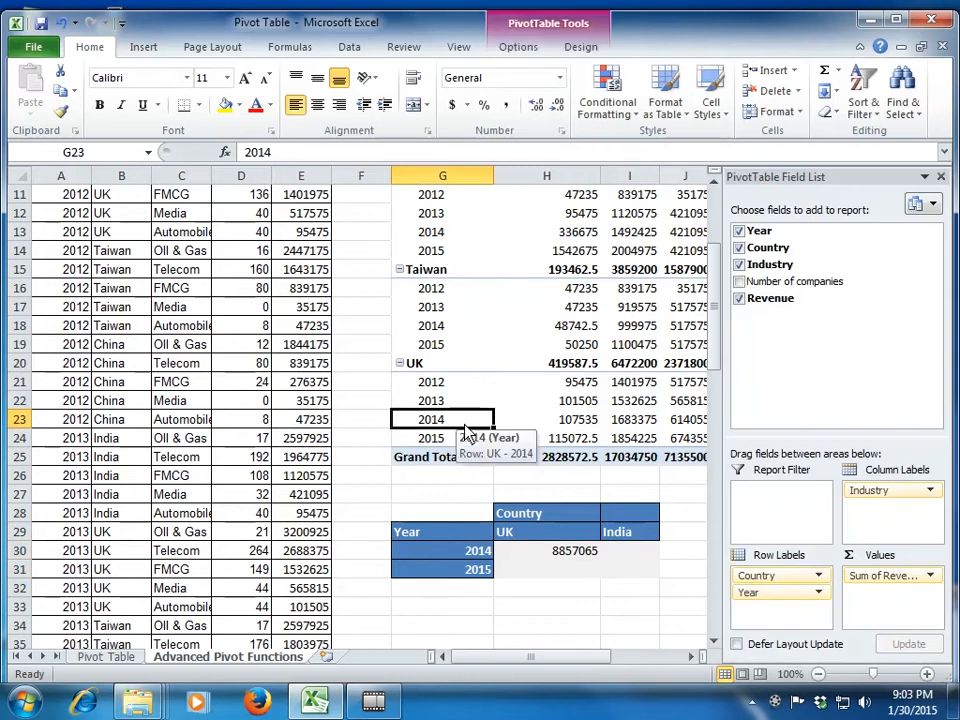
pyautogui.press('Right')
pyautogui.press('Right')
pyautogui.press('Right')
pyautogui.press('Right')
pyautogui.press('Right')
pyautogui.press('Right')
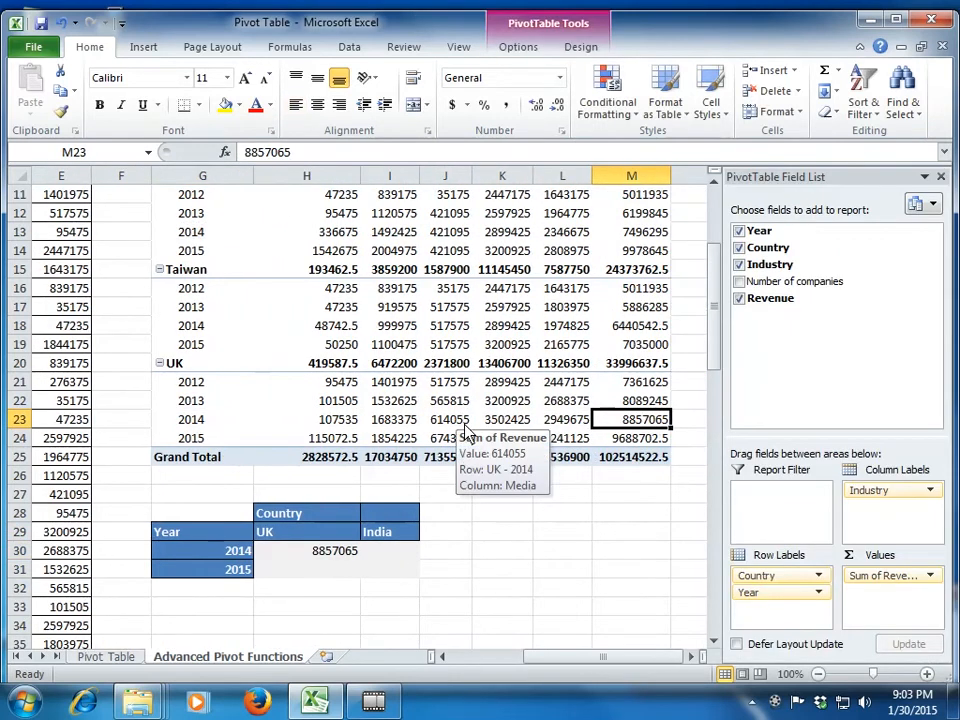
# Make the G13 and H28 references in the H30 formula absolute as $G$13 and $H$28
pyautogui.click(348, 557)
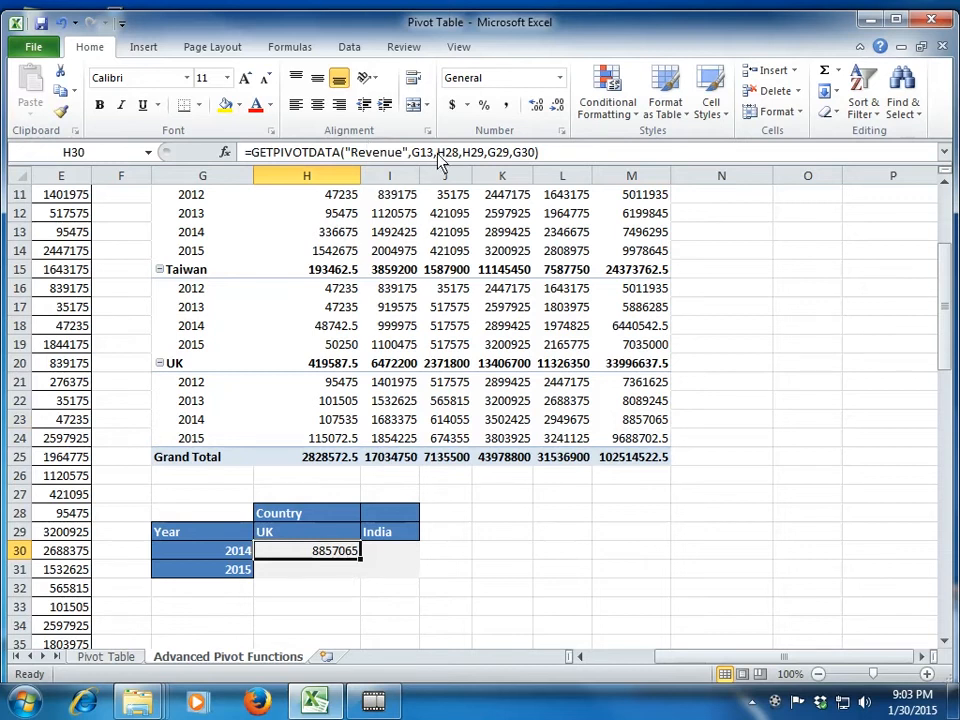
pyautogui.click(423, 154)
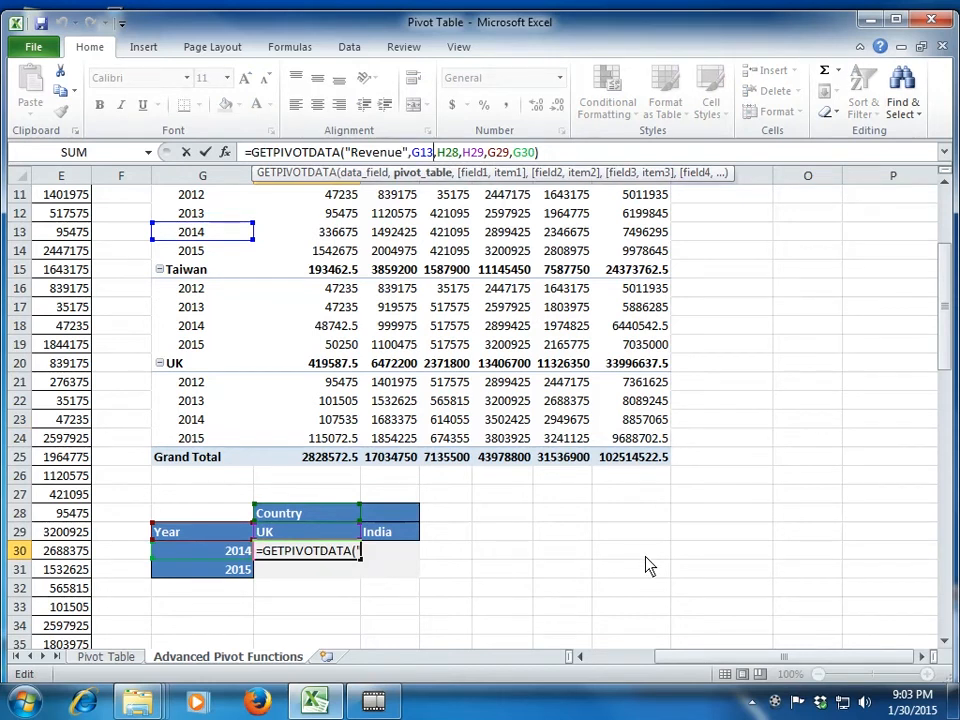
pyautogui.press('F4')
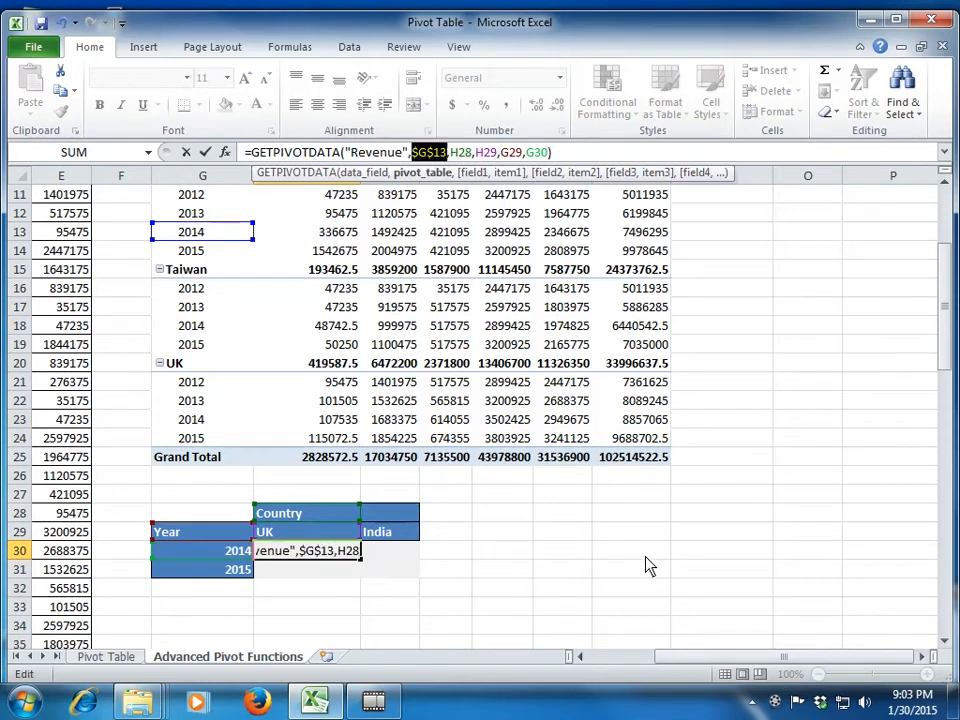
pyautogui.click(472, 152)
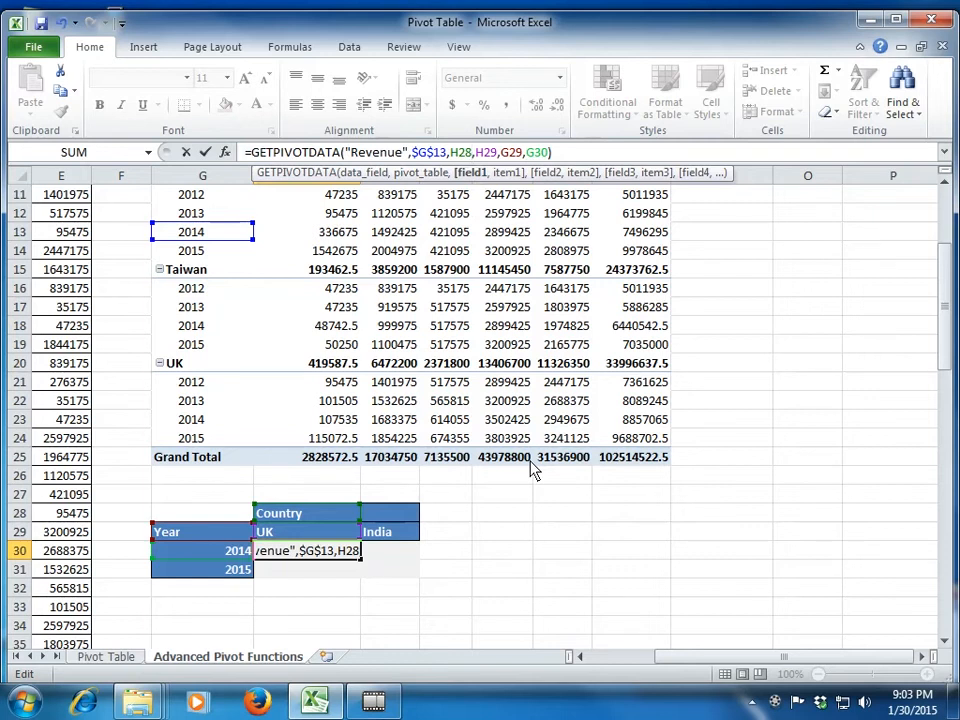
pyautogui.press('F4')
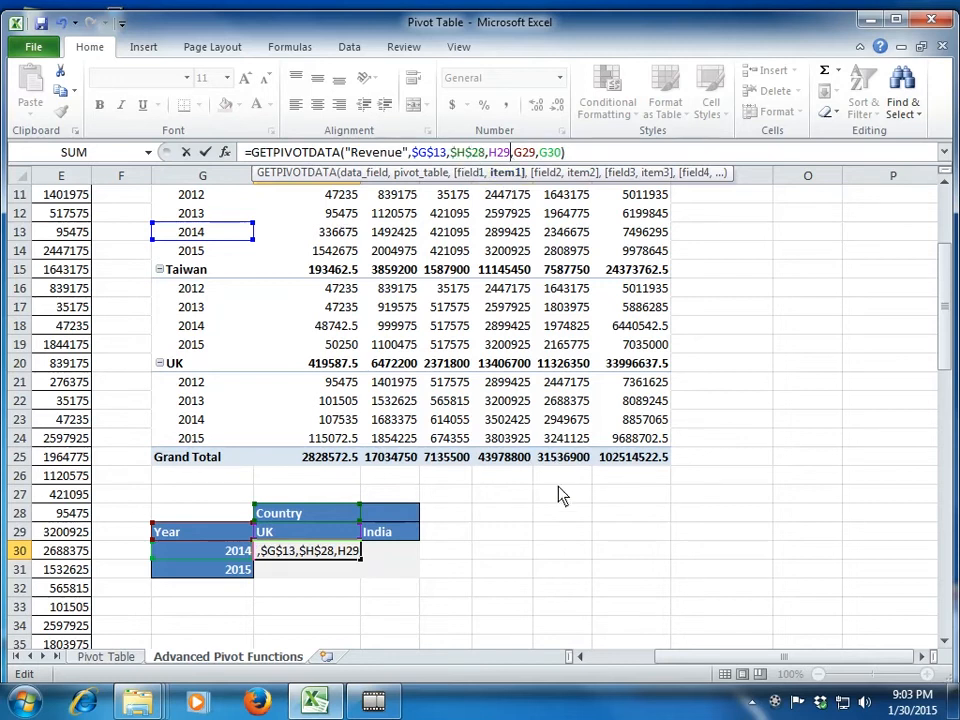
# Lock the remaining H30 formula references as H$29, $G$29 and $G30, and commit the formula
pyautogui.press('F4')
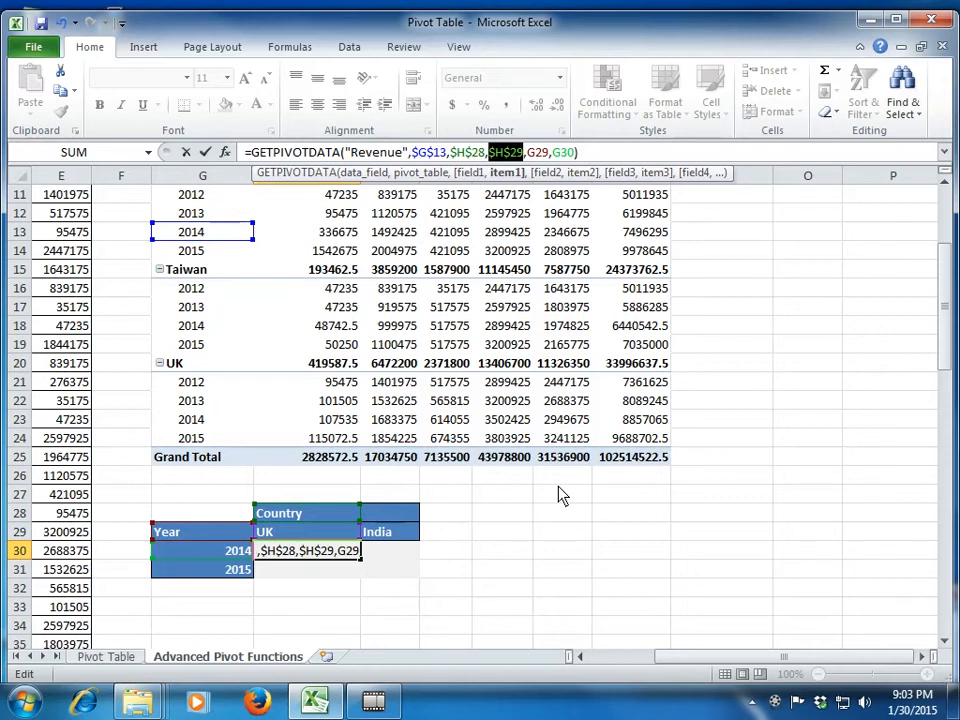
pyautogui.press('F4')
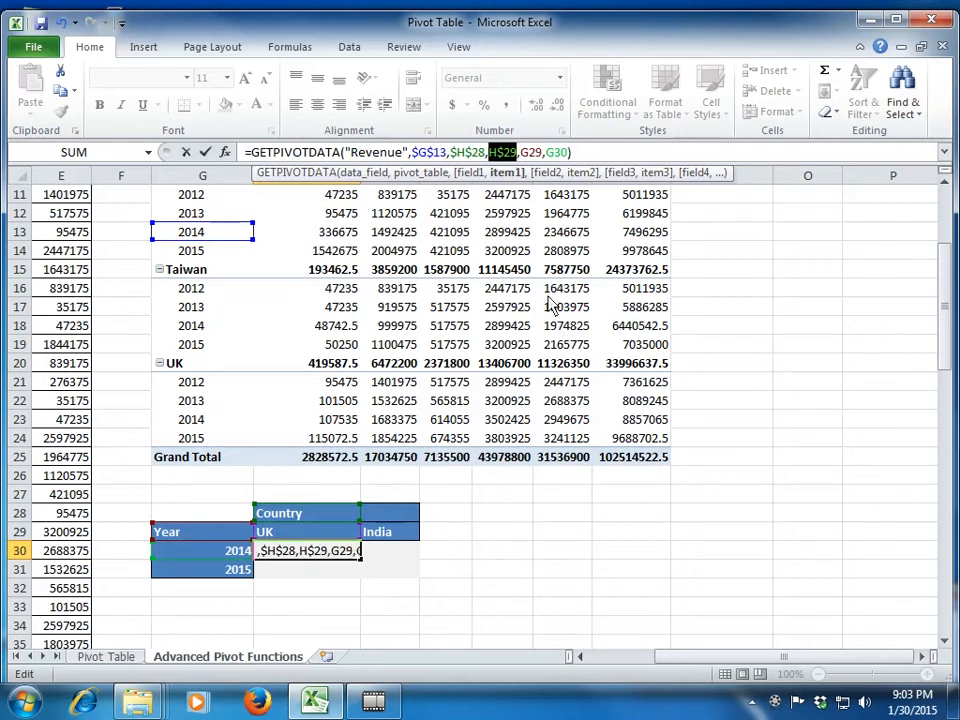
pyautogui.click(543, 154)
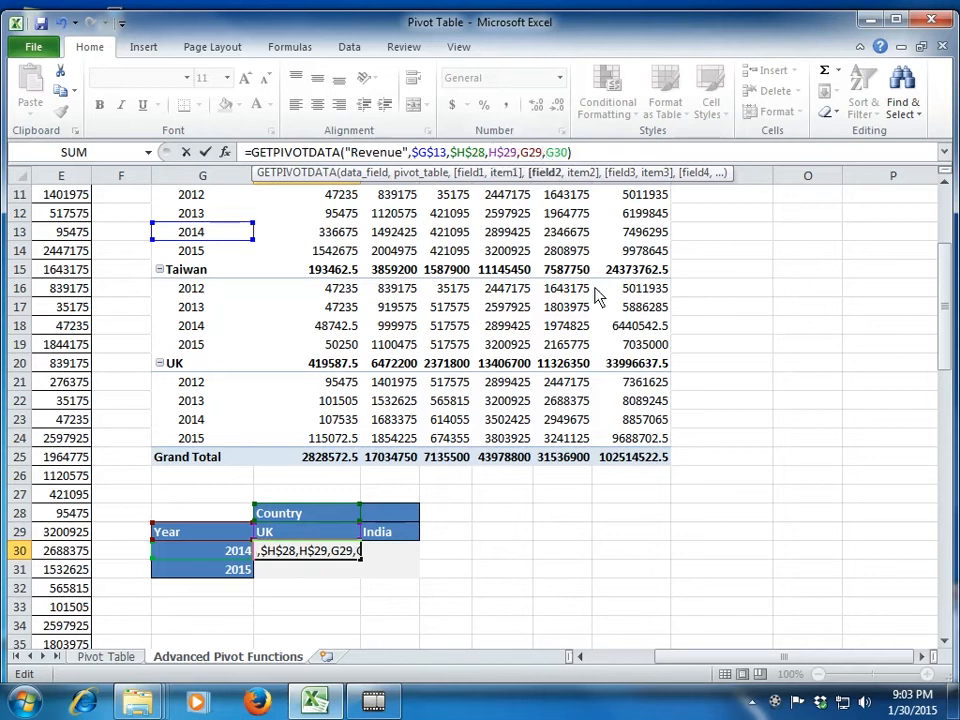
pyautogui.press('F4')
pyautogui.click(574, 154)
pyautogui.press('F4')
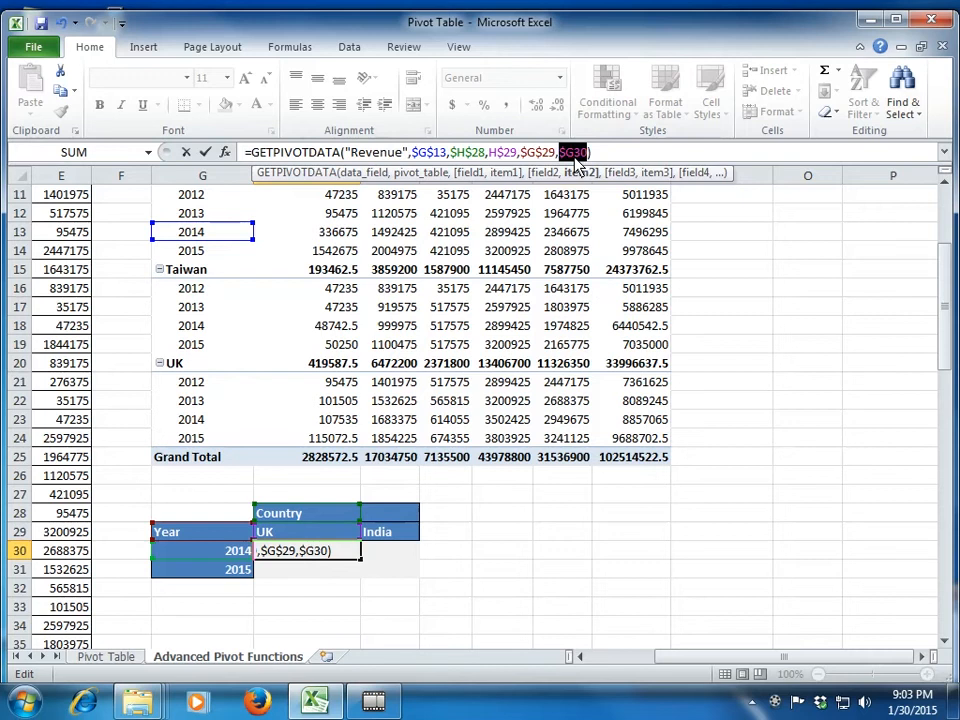
pyautogui.press('Return')
pyautogui.press('Up')
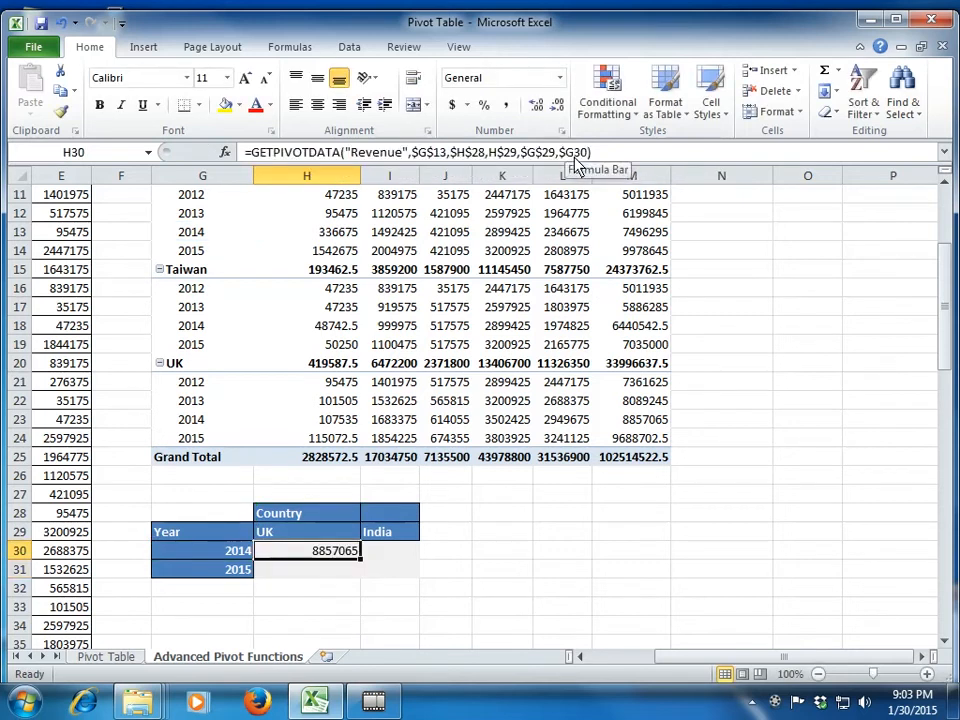
# Copy the H30 formula across the lookup table range H30:I31
pyautogui.hotkey('ctrl', 'c')
pyautogui.hotkey('shift', 'Right')
pyautogui.hotkey('shift', 'Down')
pyautogui.press('Return')
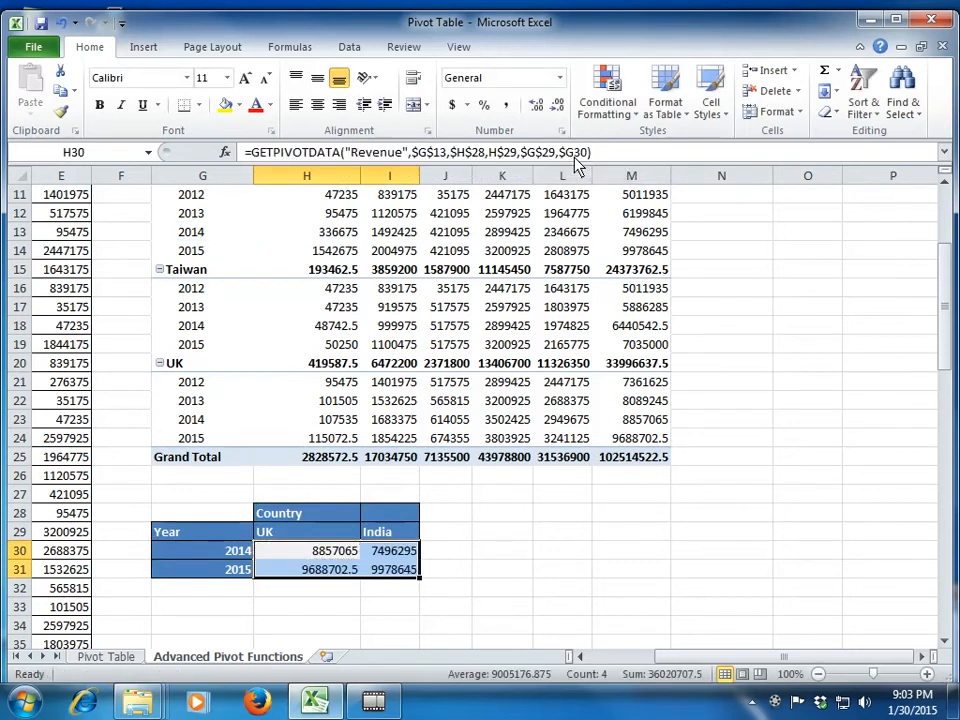
# Examine the filled results and the Year and Country labels of the lookup table
pyautogui.press('Down')
pyautogui.press('Down')
pyautogui.press('Up')
pyautogui.press('Up')
pyautogui.press('Right')
pyautogui.press('Left')
pyautogui.press('Down')
pyautogui.press('Up')
pyautogui.press('Up')
pyautogui.press('Left')
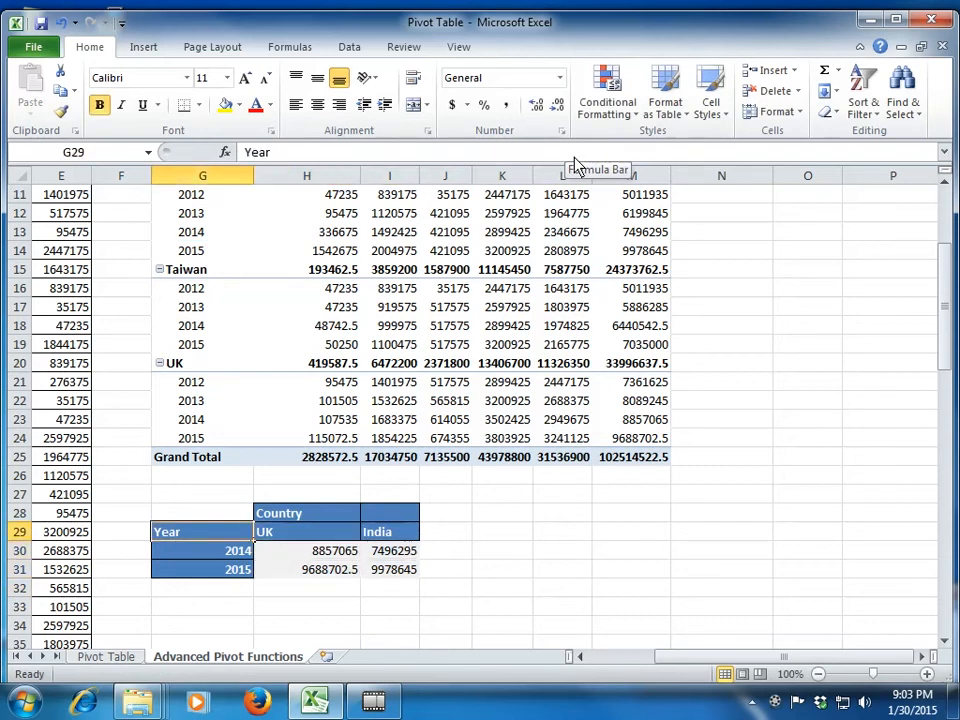
pyautogui.press('Up')
pyautogui.press('Right')
pyautogui.press('Left')
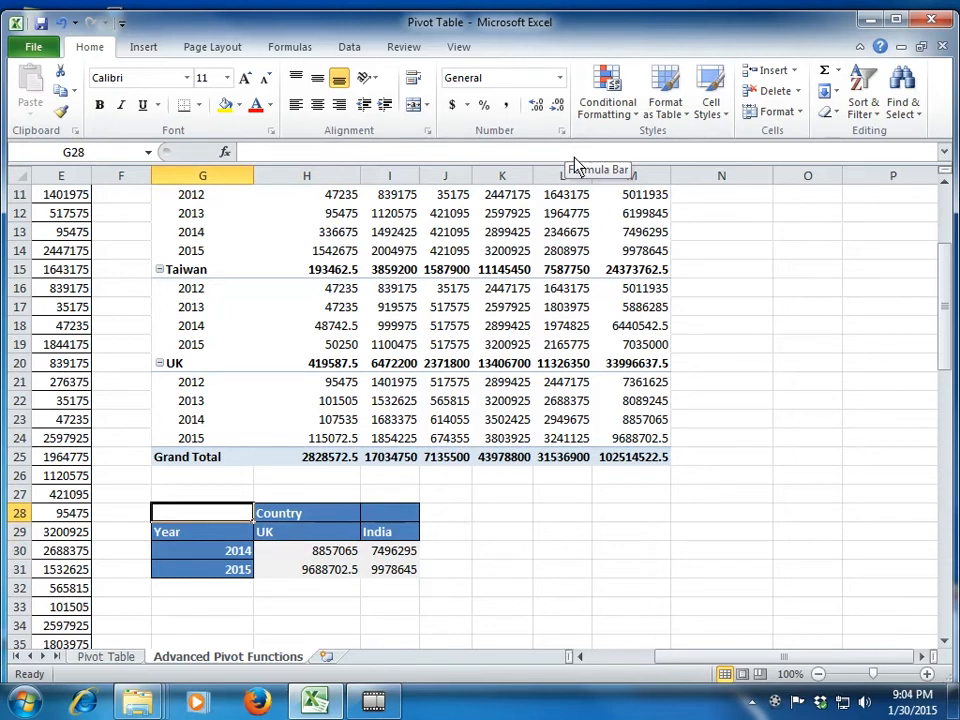
# Change the first country heading of the lookup table, in H29, to Taiwan
pyautogui.press('Down')
pyautogui.press('Right')
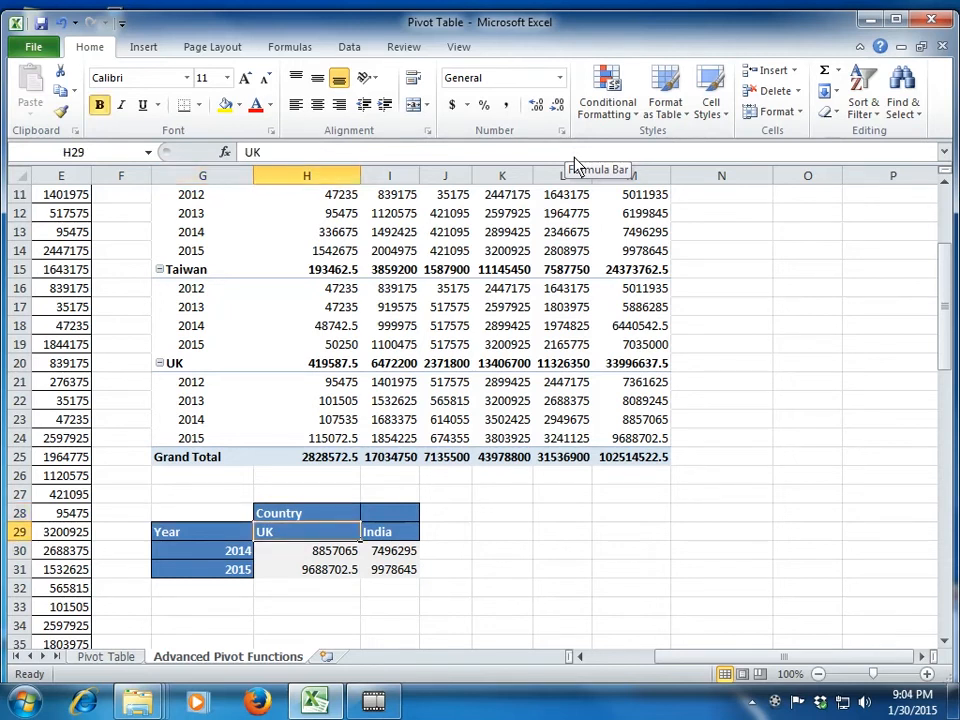
pyautogui.write('Taiwan')
pyautogui.press('Return')
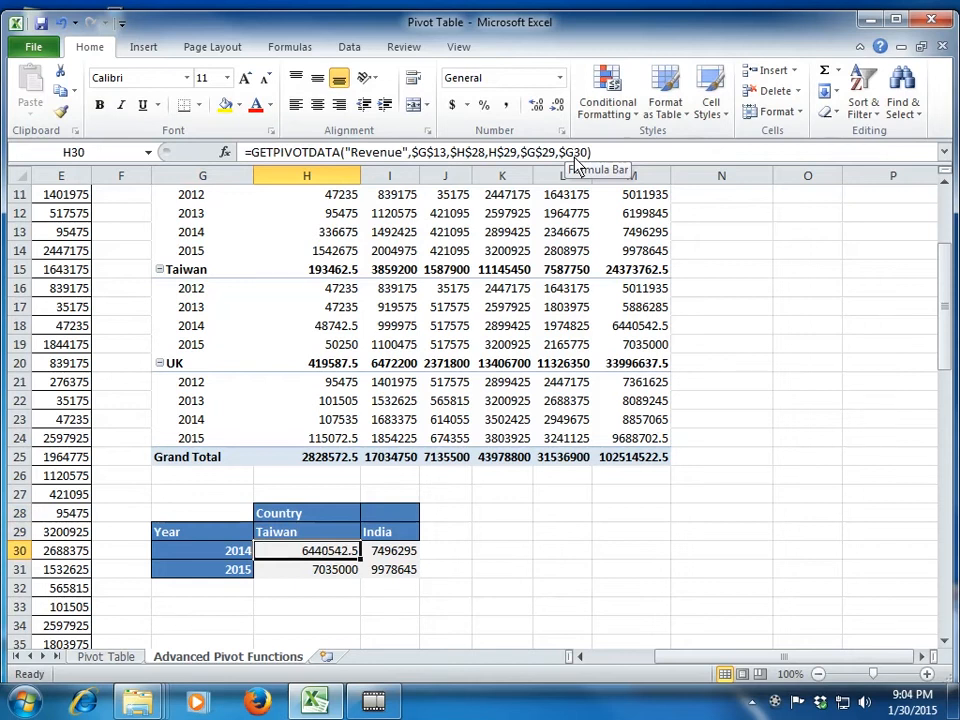
# Change the first year of the lookup table, in G30, to 2013
pyautogui.press('Up')
pyautogui.press('Left')
pyautogui.press('Down')
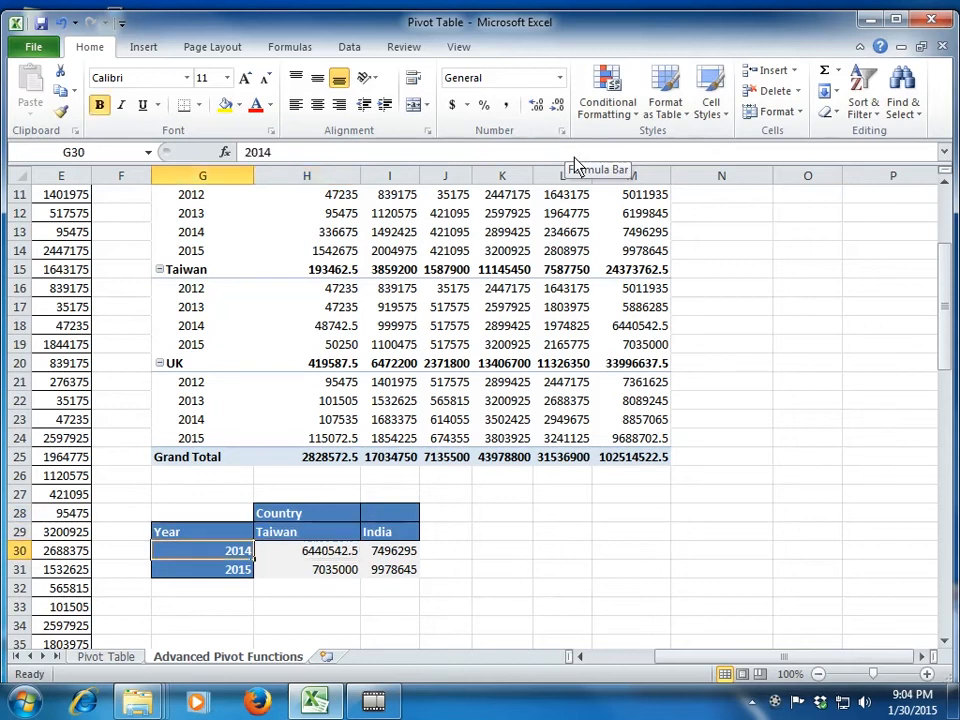
pyautogui.write('2013')
pyautogui.press('Return')
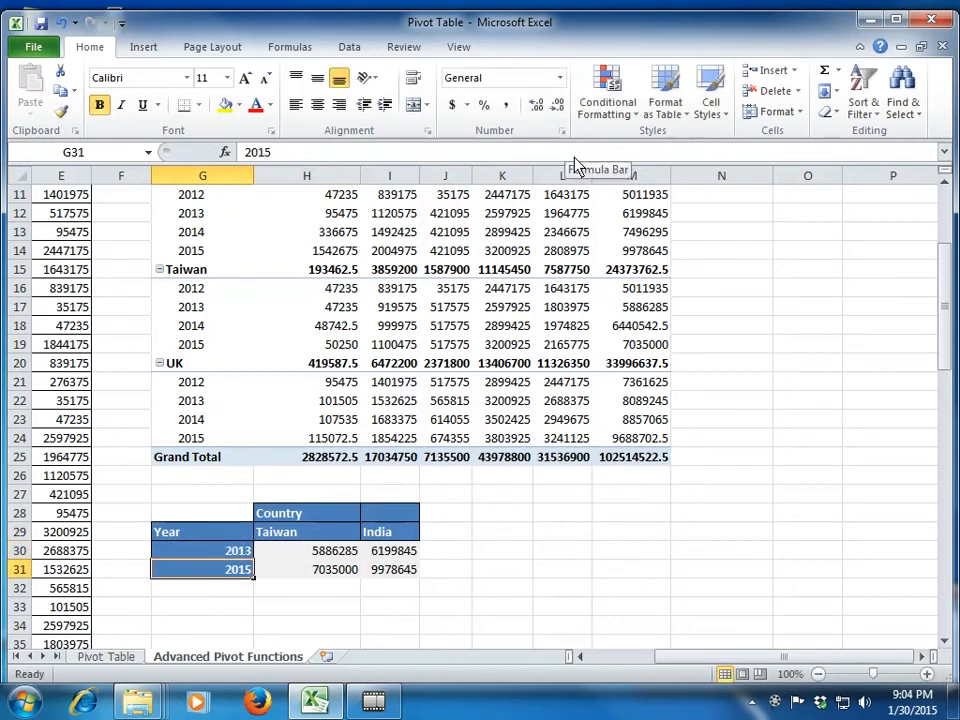
# Inspect the Revenue argument of the H30 formula and the PivotTable's field layout without changing either
pyautogui.press('Right')
pyautogui.press('Up')
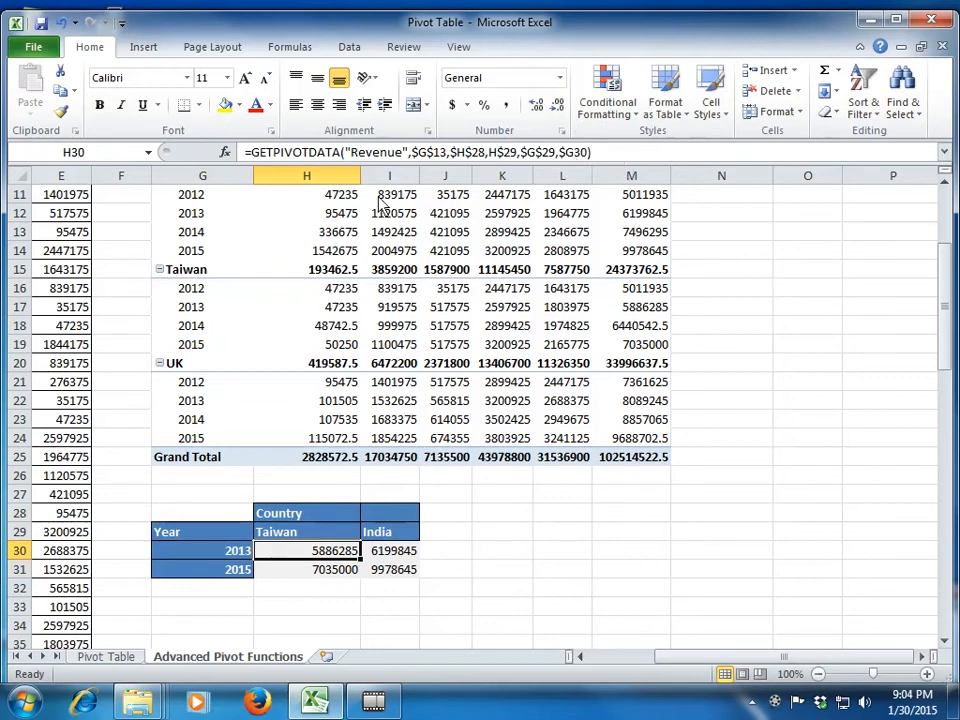
pyautogui.moveTo(400, 193)
pyautogui.click(404, 154)
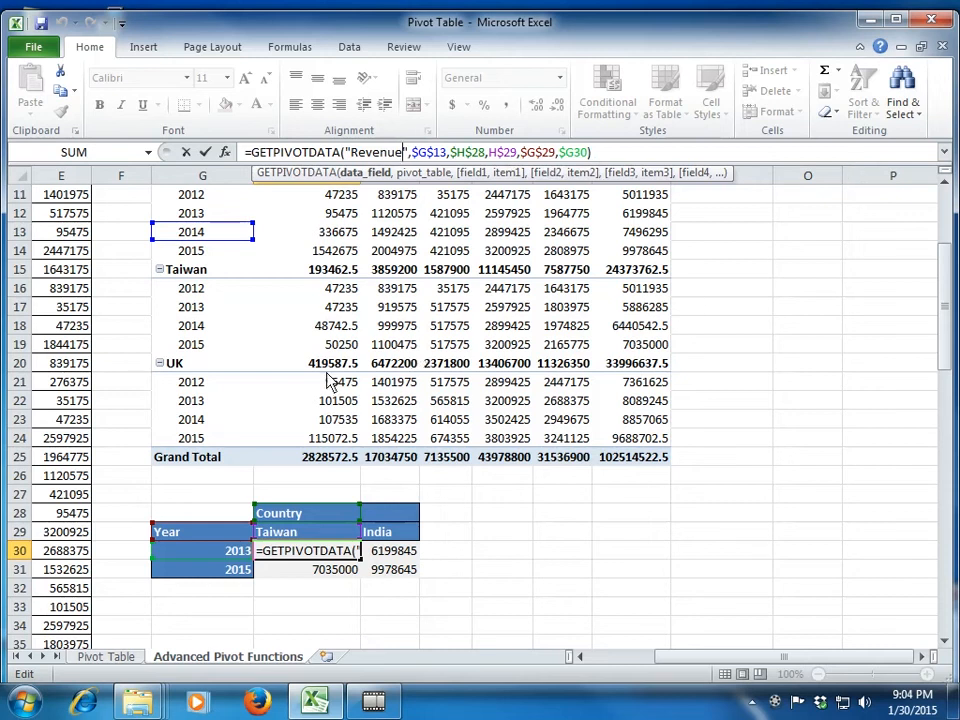
pyautogui.press('Escape')
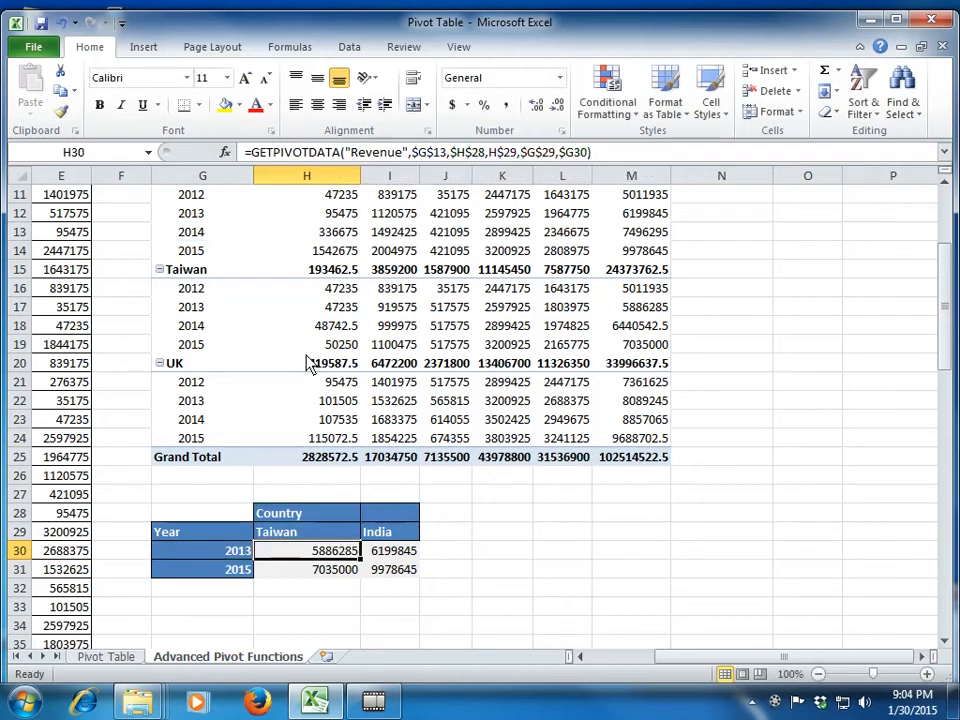
pyautogui.click(310, 363)
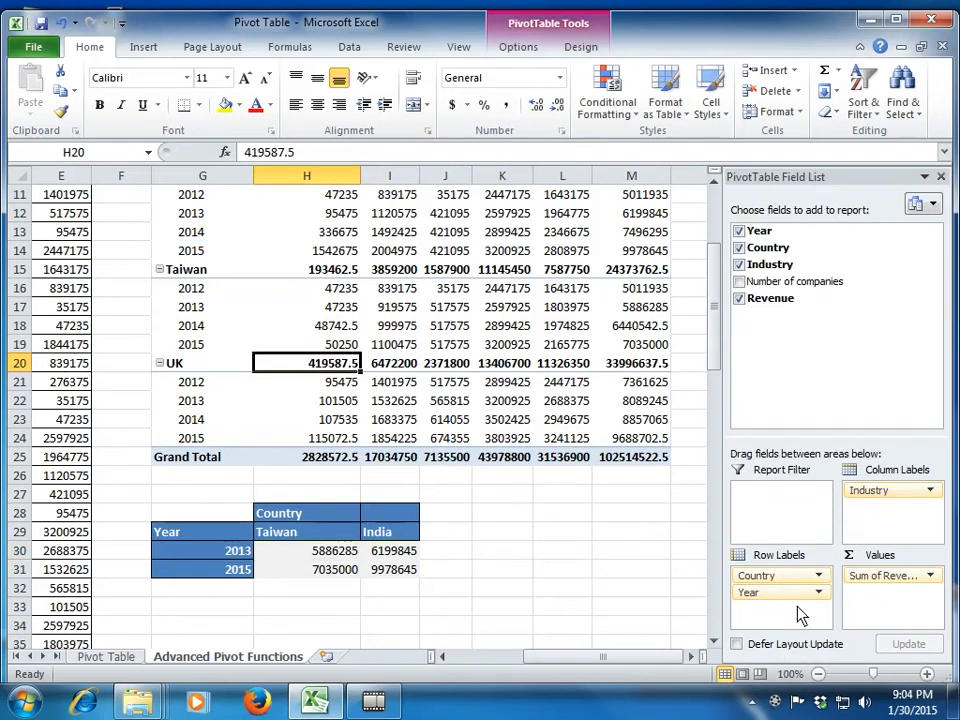
pyautogui.click(512, 551)
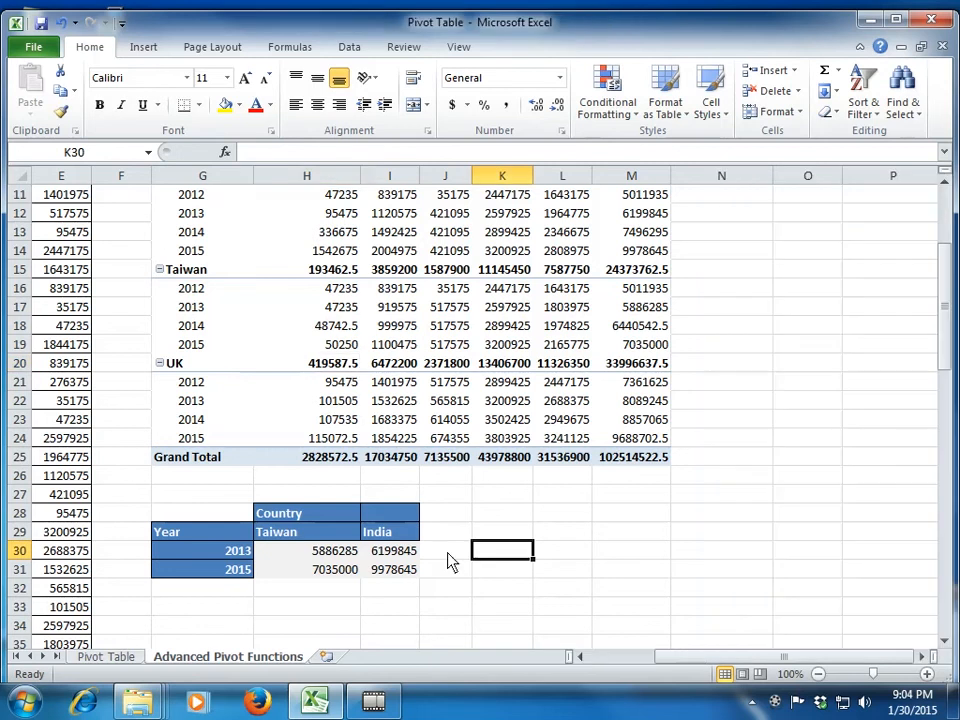
# Review the PivotTable and the source data rows down to row 36, alongside the lookup table
pyautogui.scroll(1, 400, 585)
pyautogui.scroll(3, 400, 585)
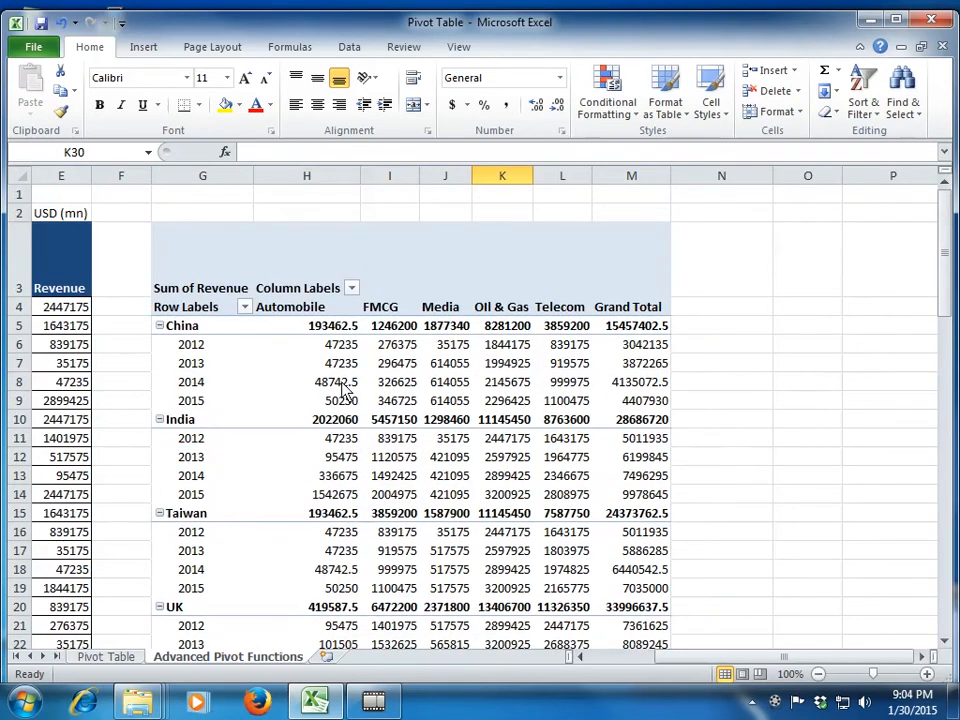
pyautogui.scroll(-4, 378, 392)
pyautogui.press('Left')
pyautogui.press('Left')
pyautogui.press('Left')
pyautogui.press('Home')
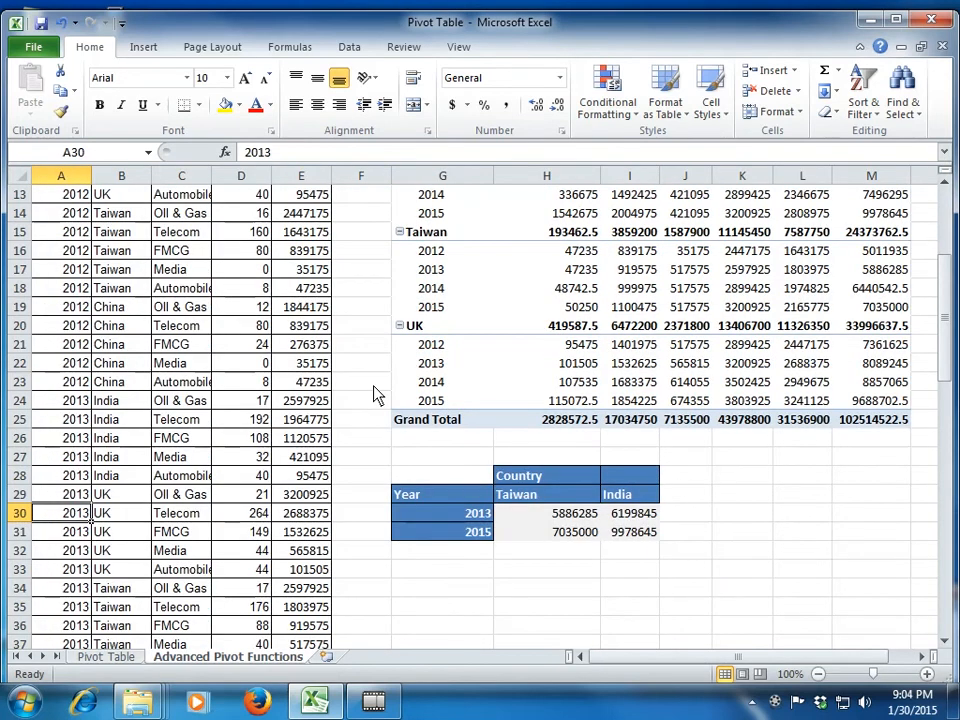
pyautogui.press('Right')
pyautogui.press('Right')
pyautogui.hotkey('ctrl', 'Up')
pyautogui.press('Down')
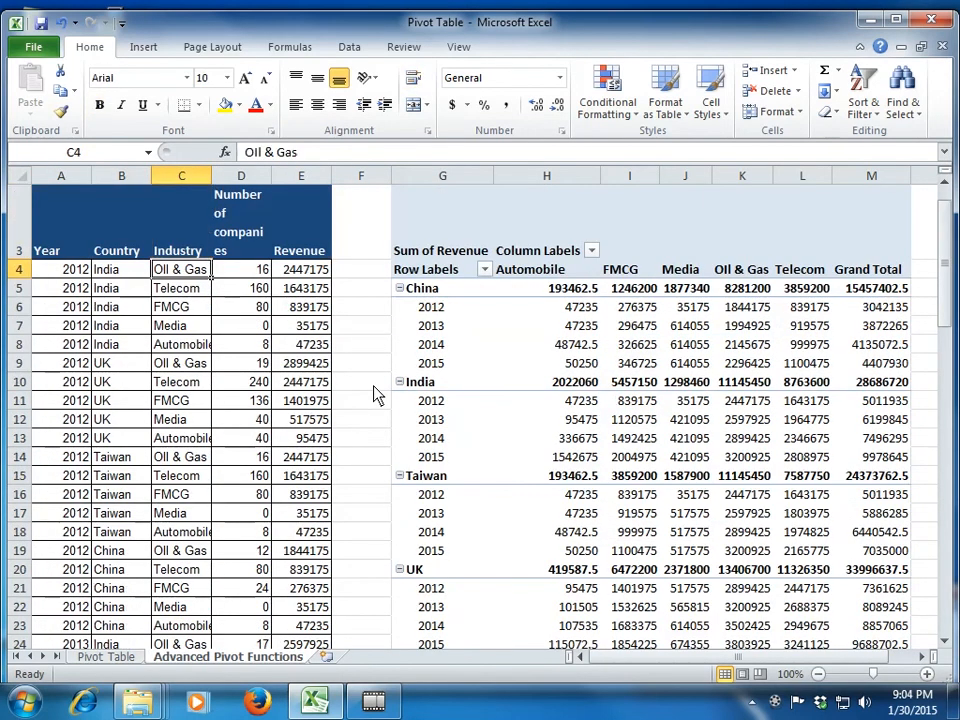
pyautogui.press('Down')
pyautogui.press('Down')
pyautogui.press('Down')
pyautogui.press('Down')
pyautogui.press('Down')
pyautogui.press('Down')
pyautogui.press('Down')
pyautogui.press('Down')
pyautogui.press('Down')
pyautogui.press('Down')
pyautogui.press('Down')
pyautogui.press('Down')
pyautogui.press('Down')
pyautogui.press('Down')
pyautogui.press('Down')
pyautogui.press('Down')
pyautogui.press('Down')
pyautogui.press('Down')
pyautogui.press('Down')
pyautogui.press('Down')
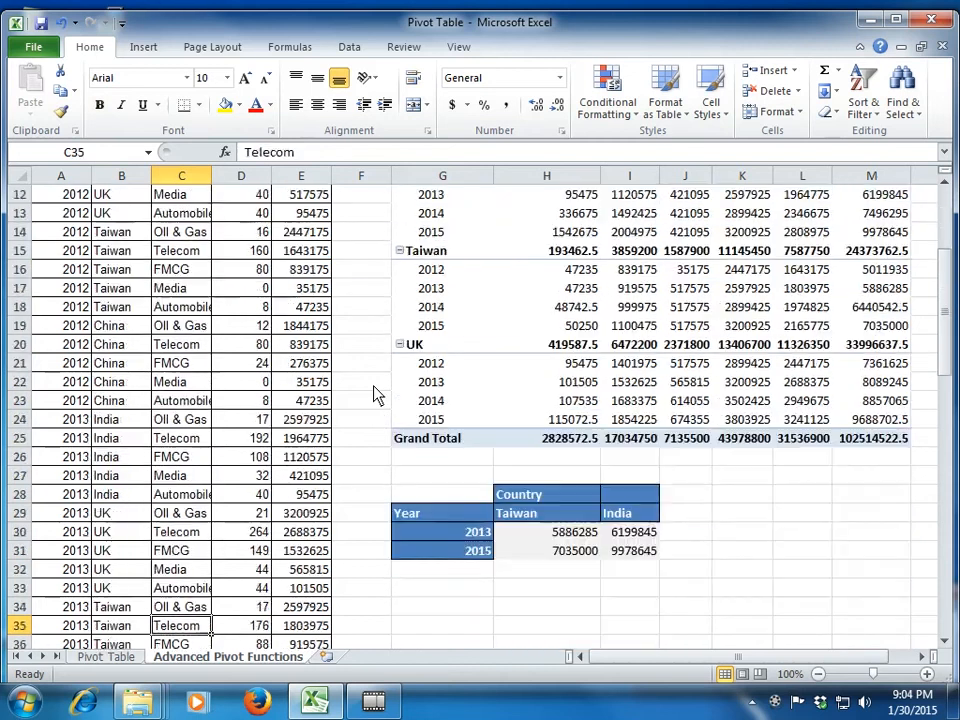
pyautogui.press('Down')
pyautogui.press('Right')
pyautogui.press('Right')
pyautogui.press('Right')
pyautogui.press('Right')
pyautogui.press('Right')
pyautogui.press('Right')
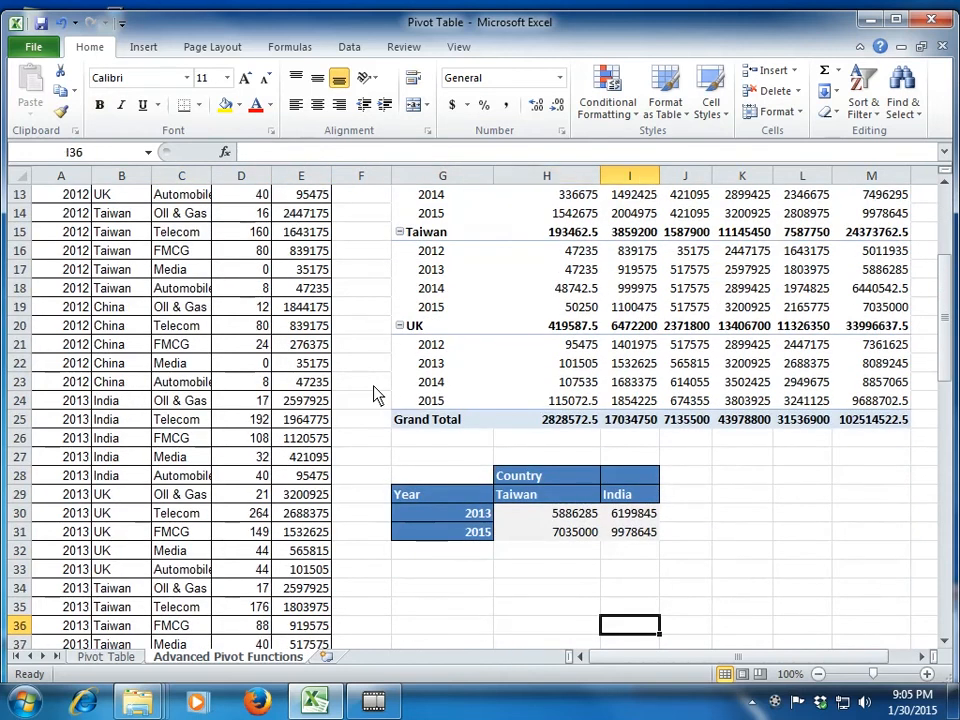
# Open the function arguments of the GETPIVOTDATA formula in H30
pyautogui.press('Left')
pyautogui.press('Up')
pyautogui.press('Up')
pyautogui.press('Up')
pyautogui.press('Up')
pyautogui.press('Up')
pyautogui.press('Up')
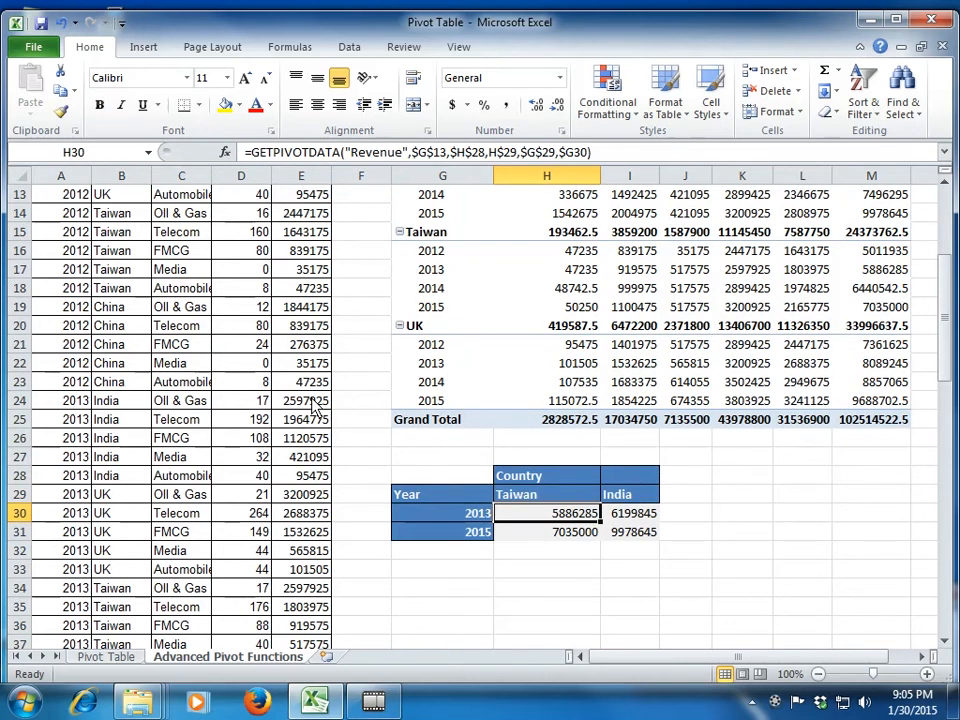
pyautogui.hotkey('shift', 'F3')
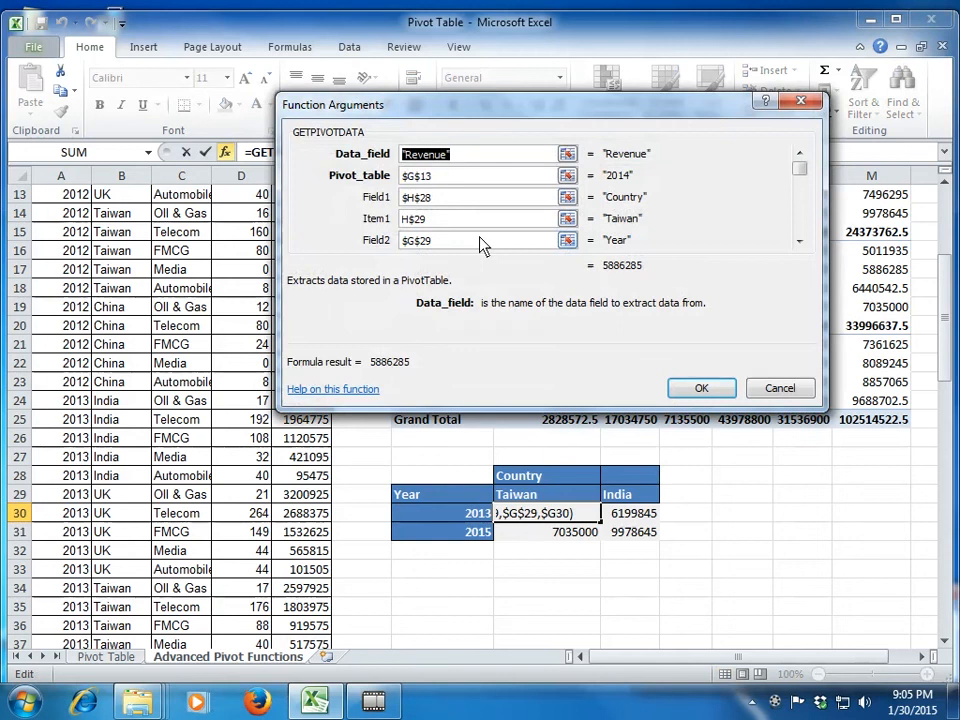
# Clear and re-enter "Revenue" in quotation marks as the Data_field argument, and check the description of the Pivot_table argument
pyautogui.click(466, 157)
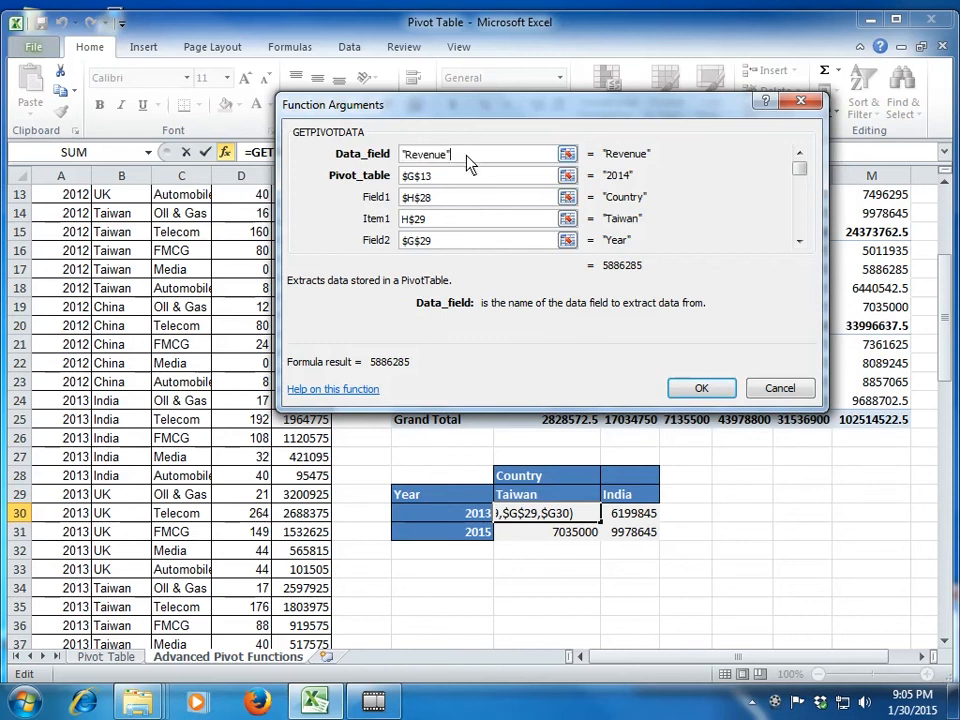
pyautogui.press('BackSpace')
pyautogui.press('BackSpace')
pyautogui.press('BackSpace')
pyautogui.press('BackSpace')
pyautogui.press('BackSpace')
pyautogui.press('BackSpace')
pyautogui.press('BackSpace')
pyautogui.press('BackSpace')
pyautogui.press('BackSpace')
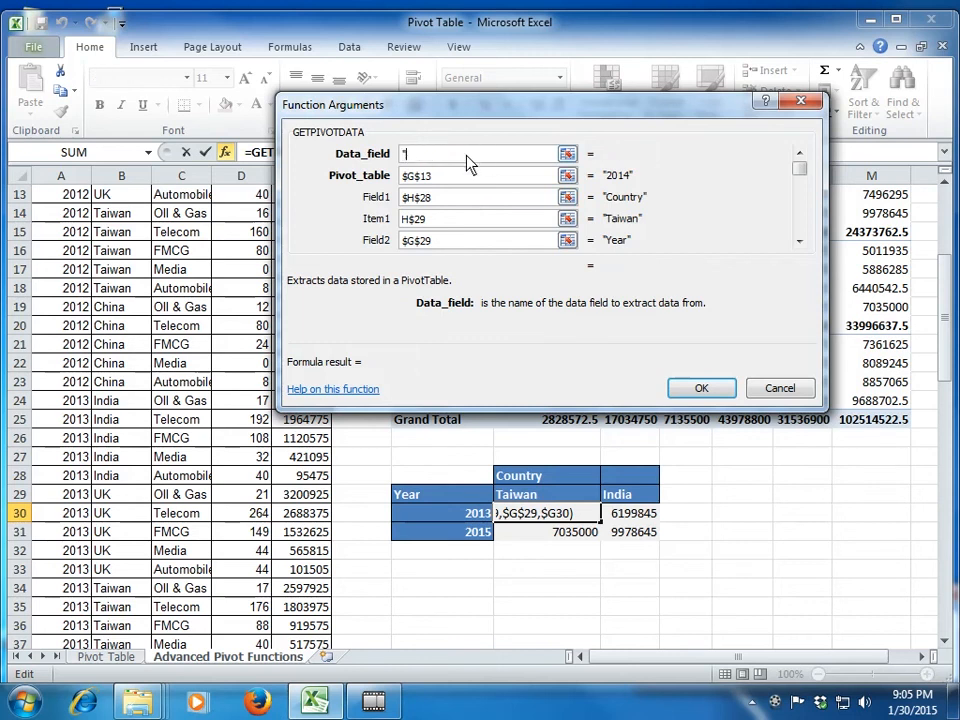
pyautogui.write('Revenue')
pyautogui.click(462, 178)
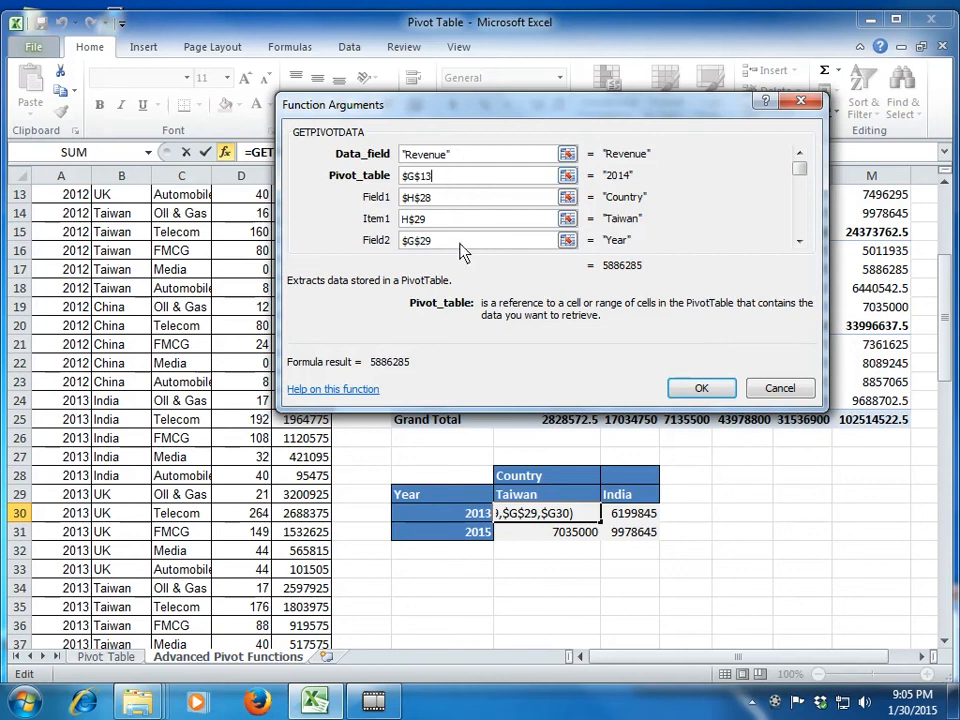
pyautogui.click(462, 157)
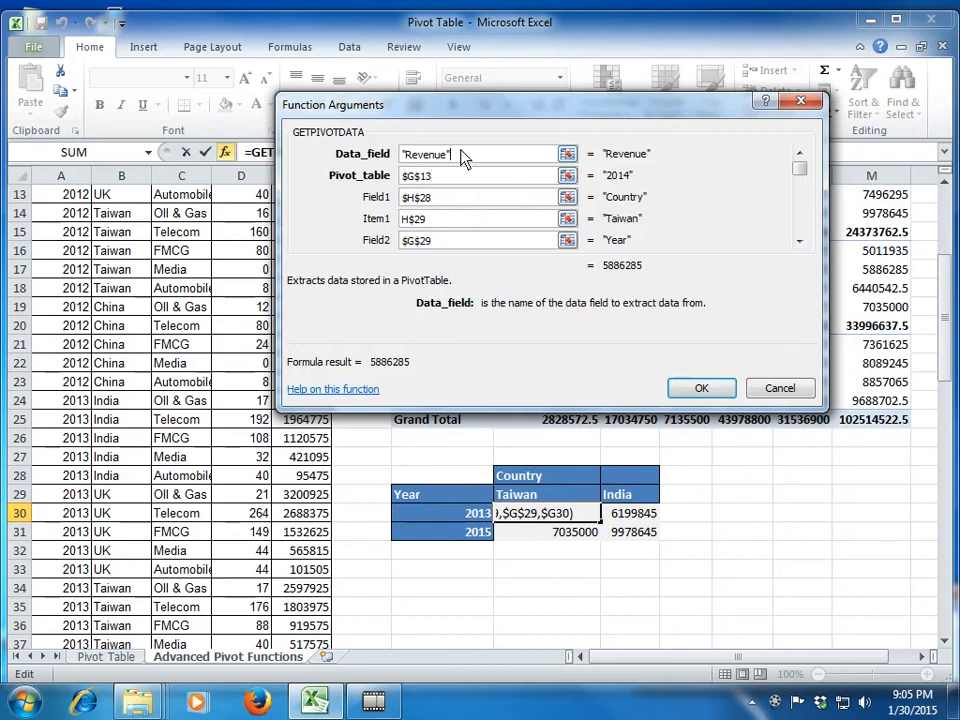
# Remove the quotation marks around Revenue in the Data_field argument, check the Item1 description, accept the H30 formula, and recheck its arguments
pyautogui.press('BackSpace')
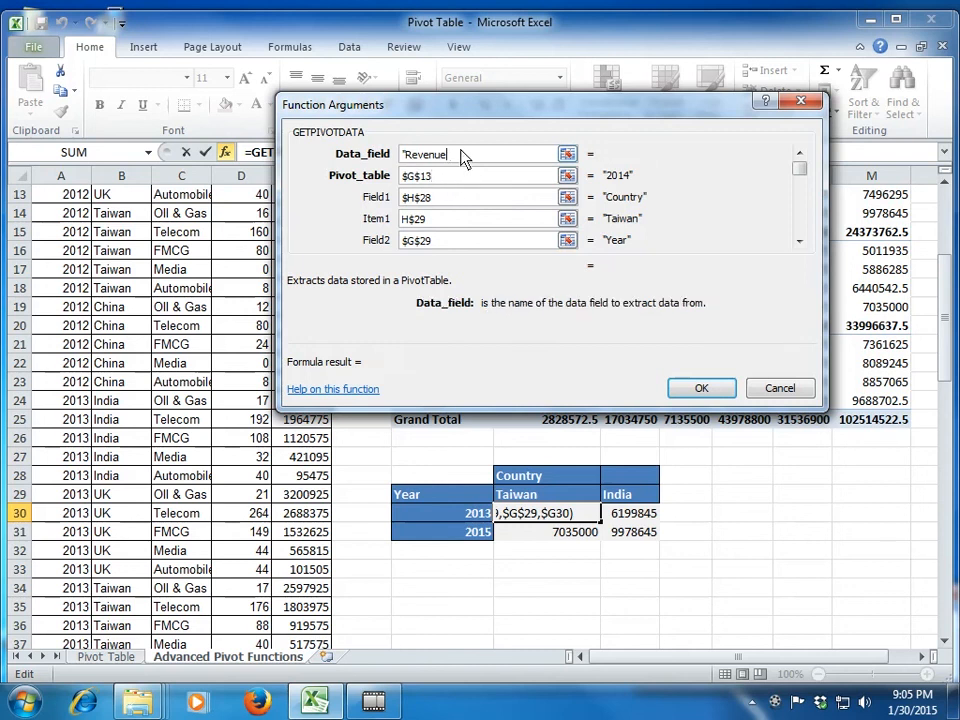
pyautogui.press('Home')
pyautogui.press('Delete')
pyautogui.click(462, 220)
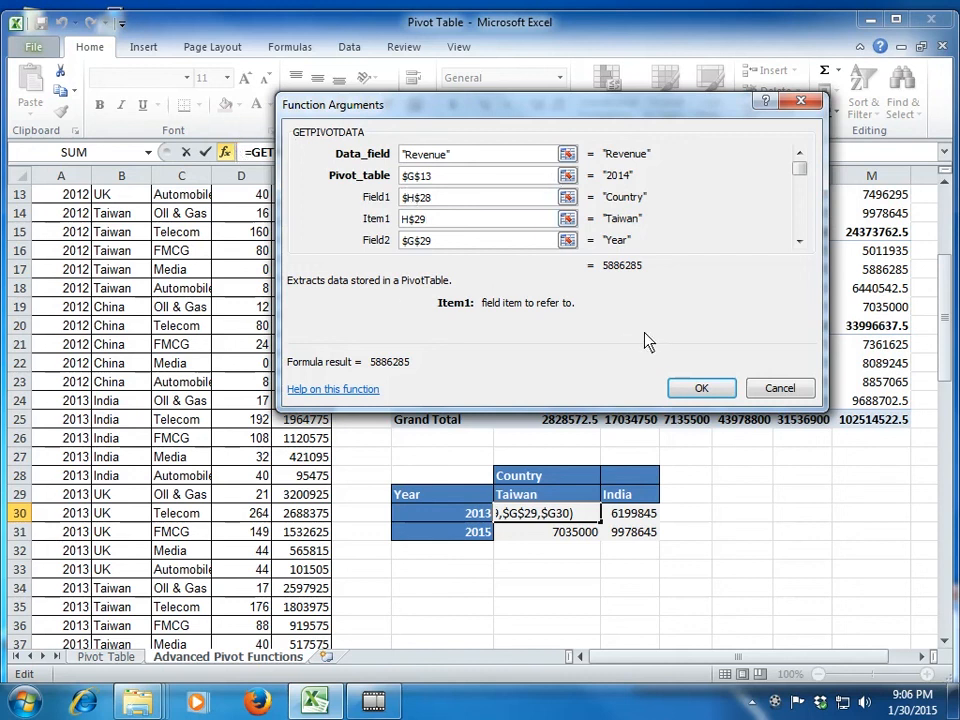
pyautogui.press('Return')
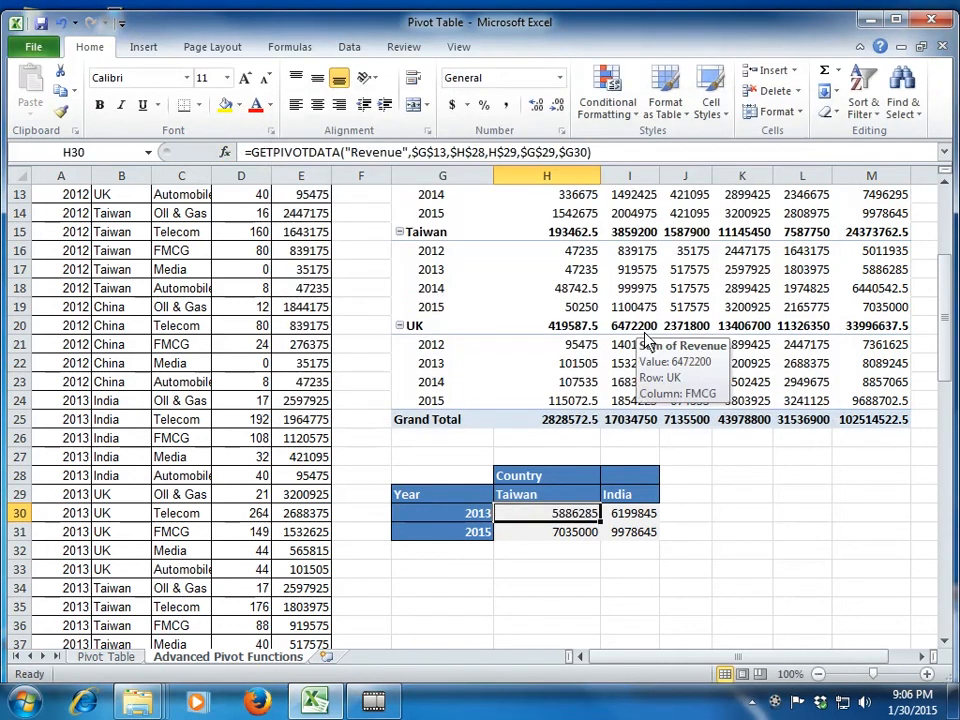
pyautogui.hotkey('shift', 'F3')
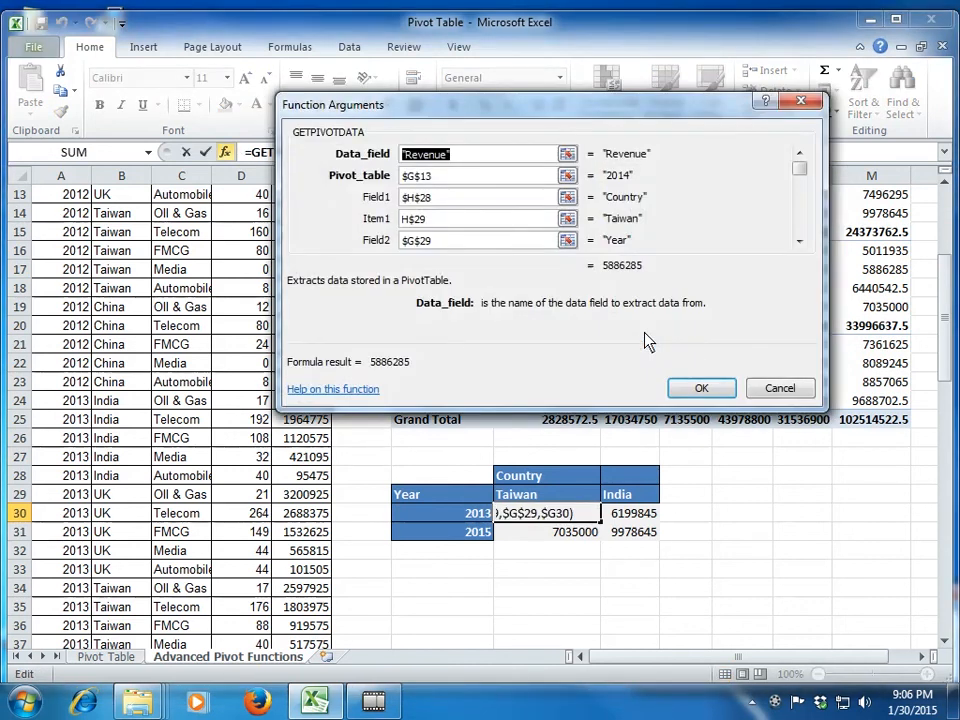
pyautogui.press('Escape')
# Start a SUM formula in H34, examine its Number1 and Number2 arguments for comparison, and cancel the entry
pyautogui.press('Down')
pyautogui.press('Down')
pyautogui.press('Down')
pyautogui.press('Down')
pyautogui.write('=')
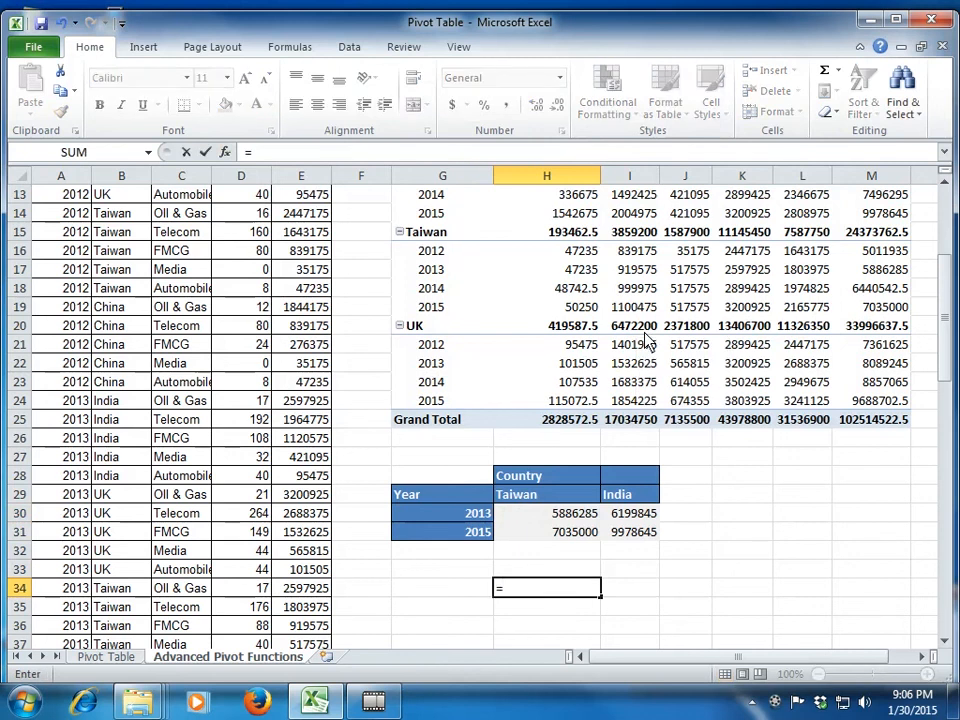
pyautogui.write('sum(')
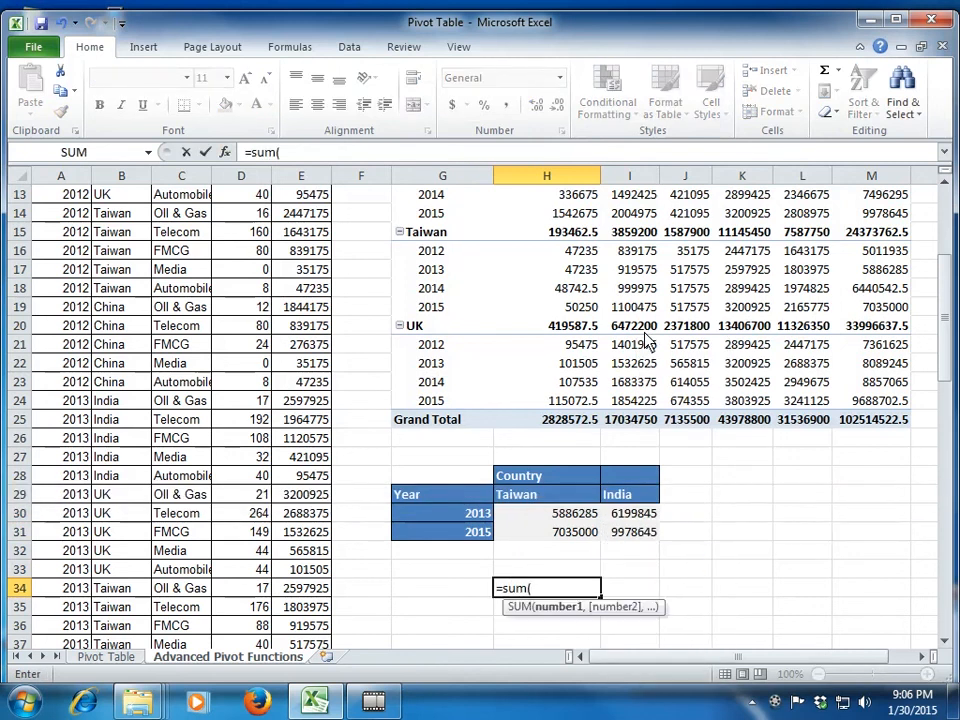
pyautogui.hotkey('ctrl', 'a')
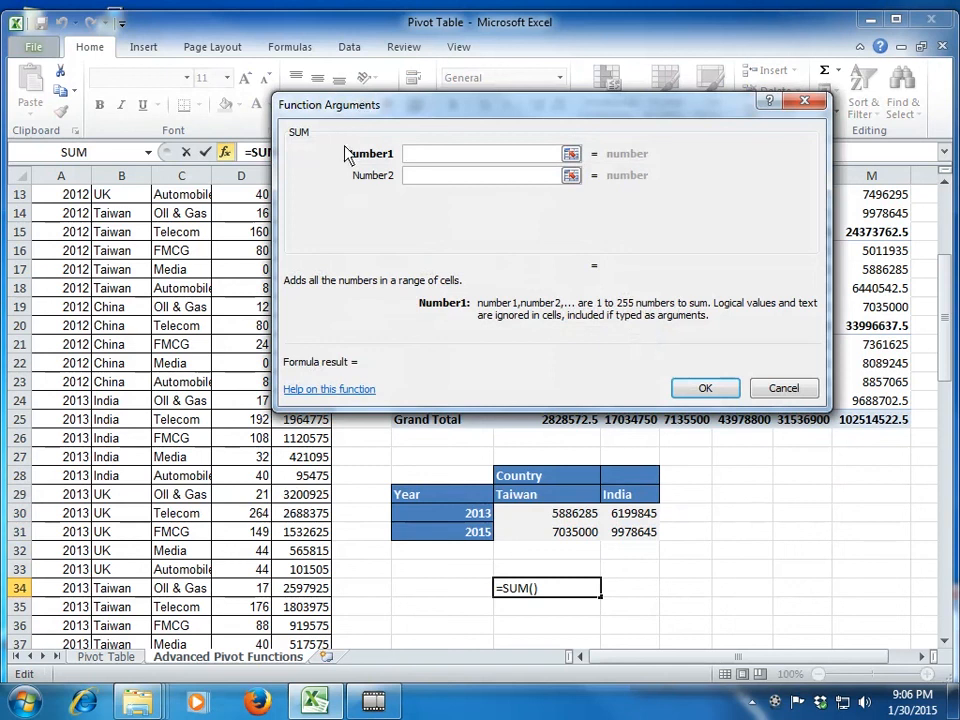
pyautogui.click(490, 185)
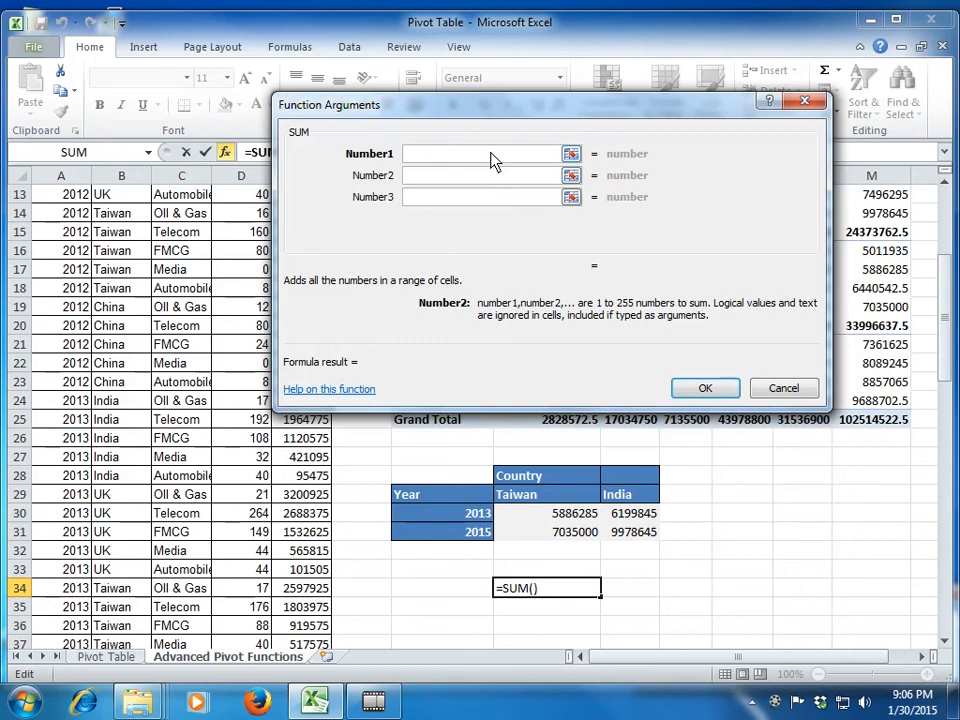
pyautogui.press('Escape')
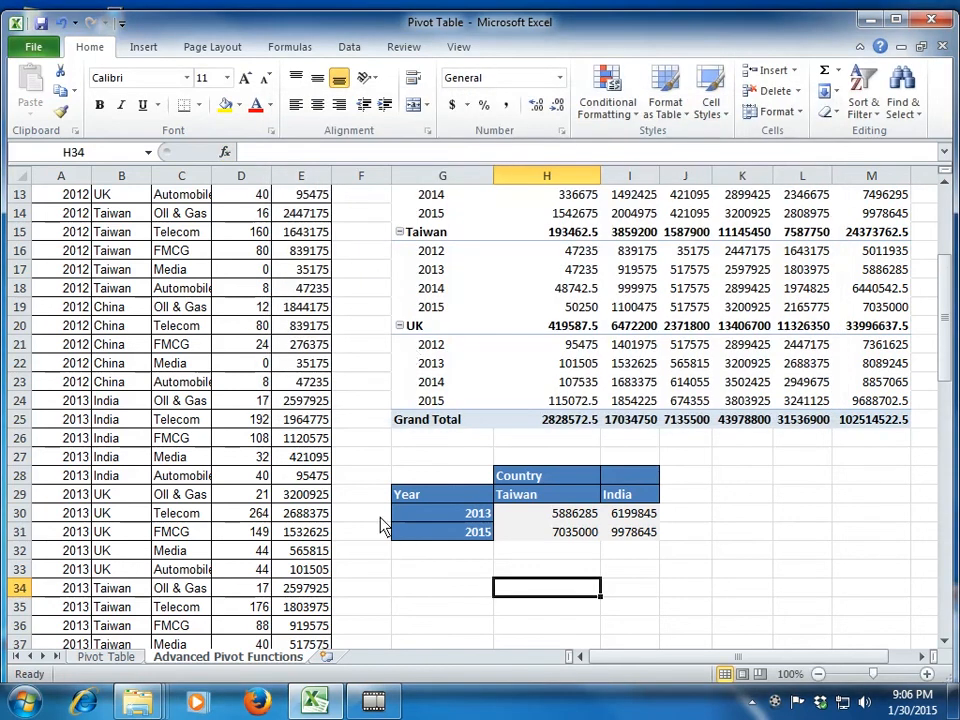
pyautogui.scroll(4, 381, 525)
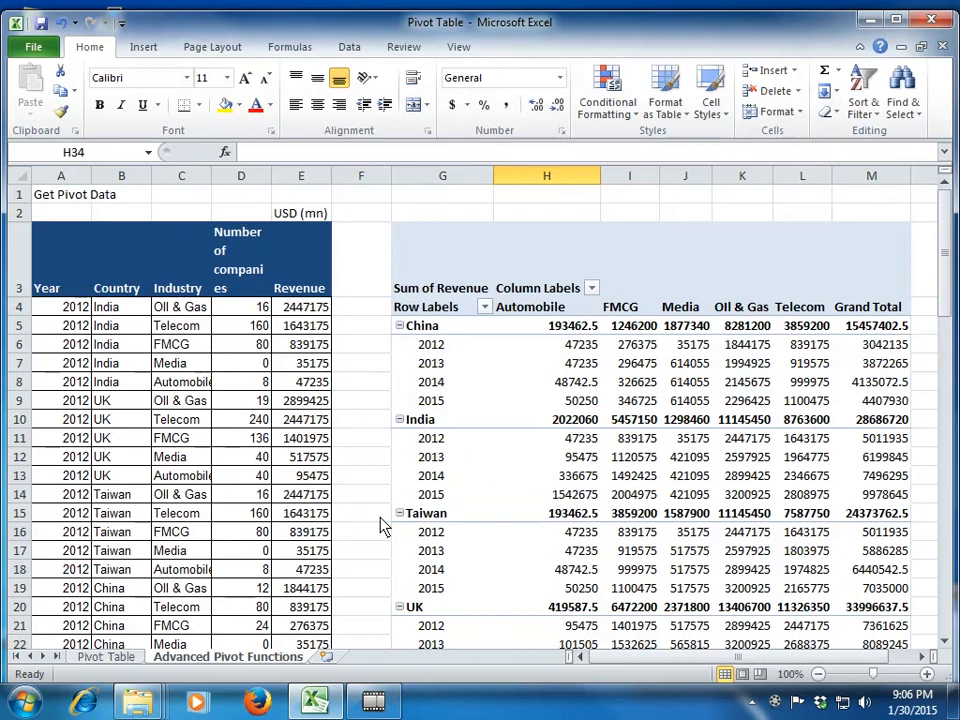